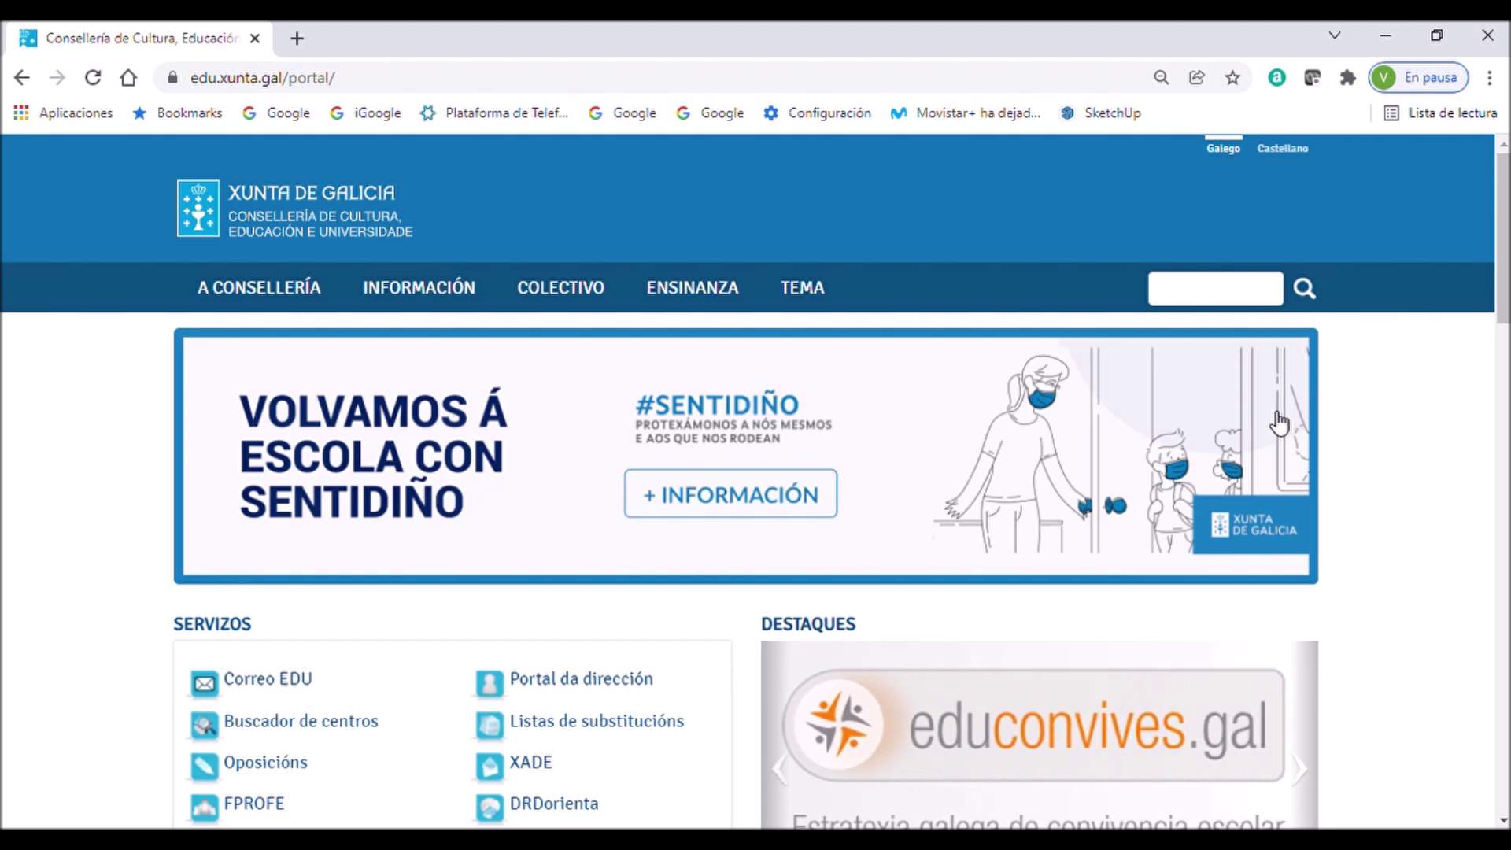
left_click(377, 85)
key("End")
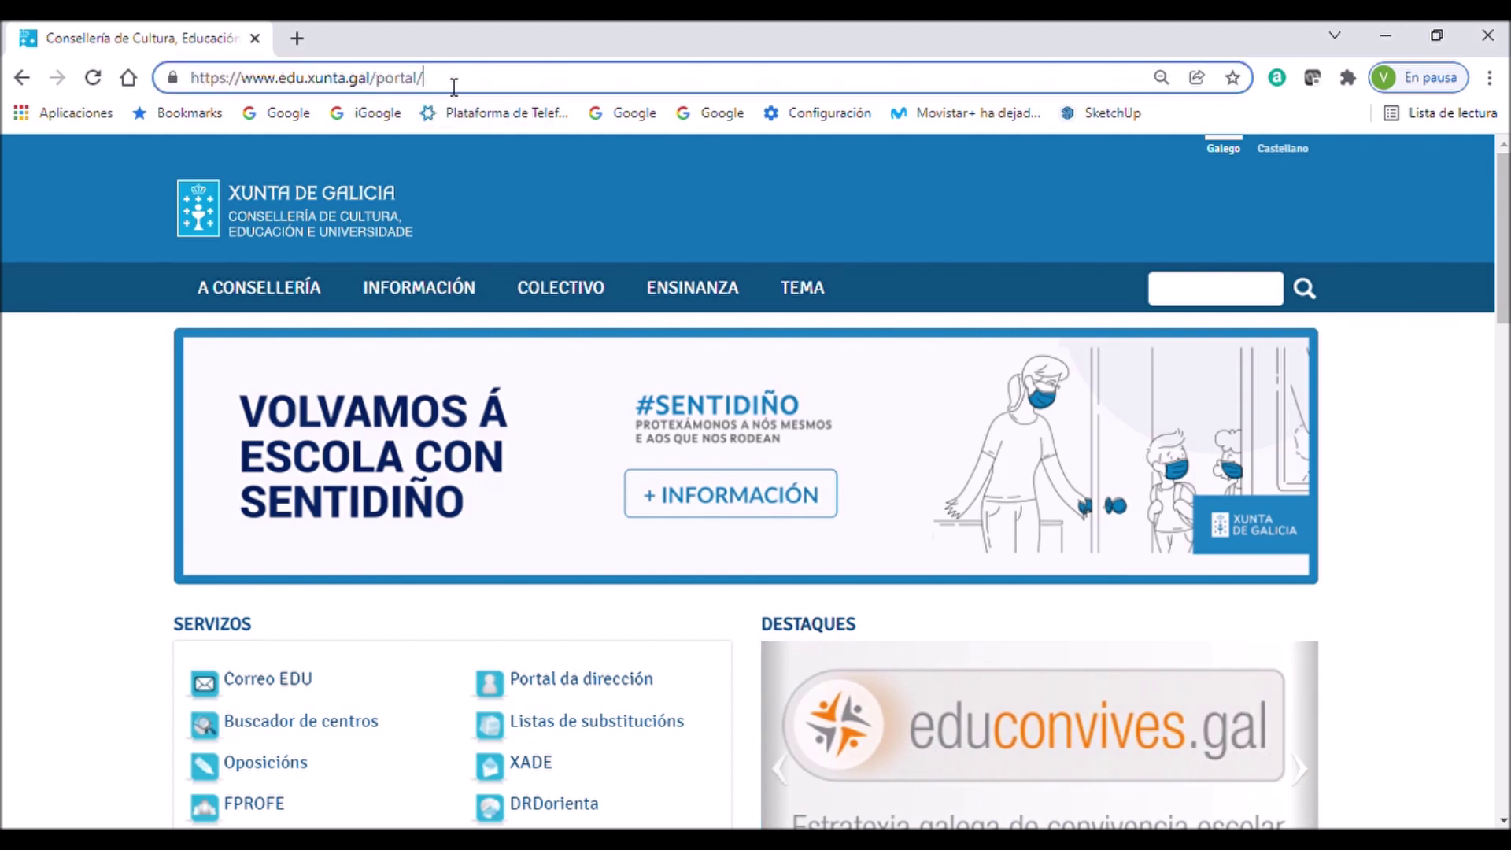
key("BackSpace")
key("BackSpace")
key("BackSpace")
key("BackSpace")
key("BackSpace")
key("BackSpace")
key("BackSpace")
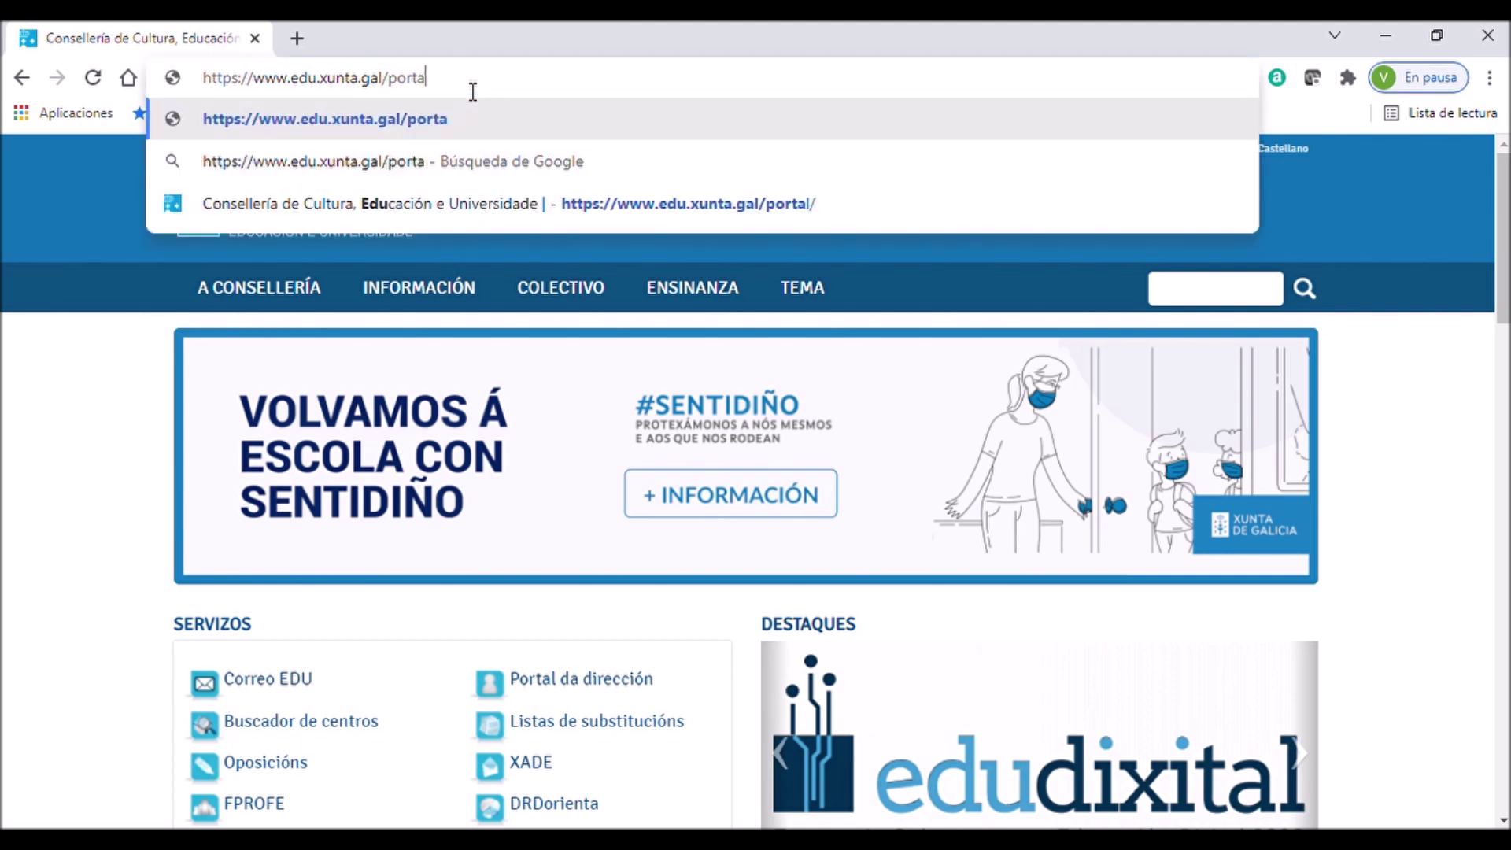
type("oposicions")
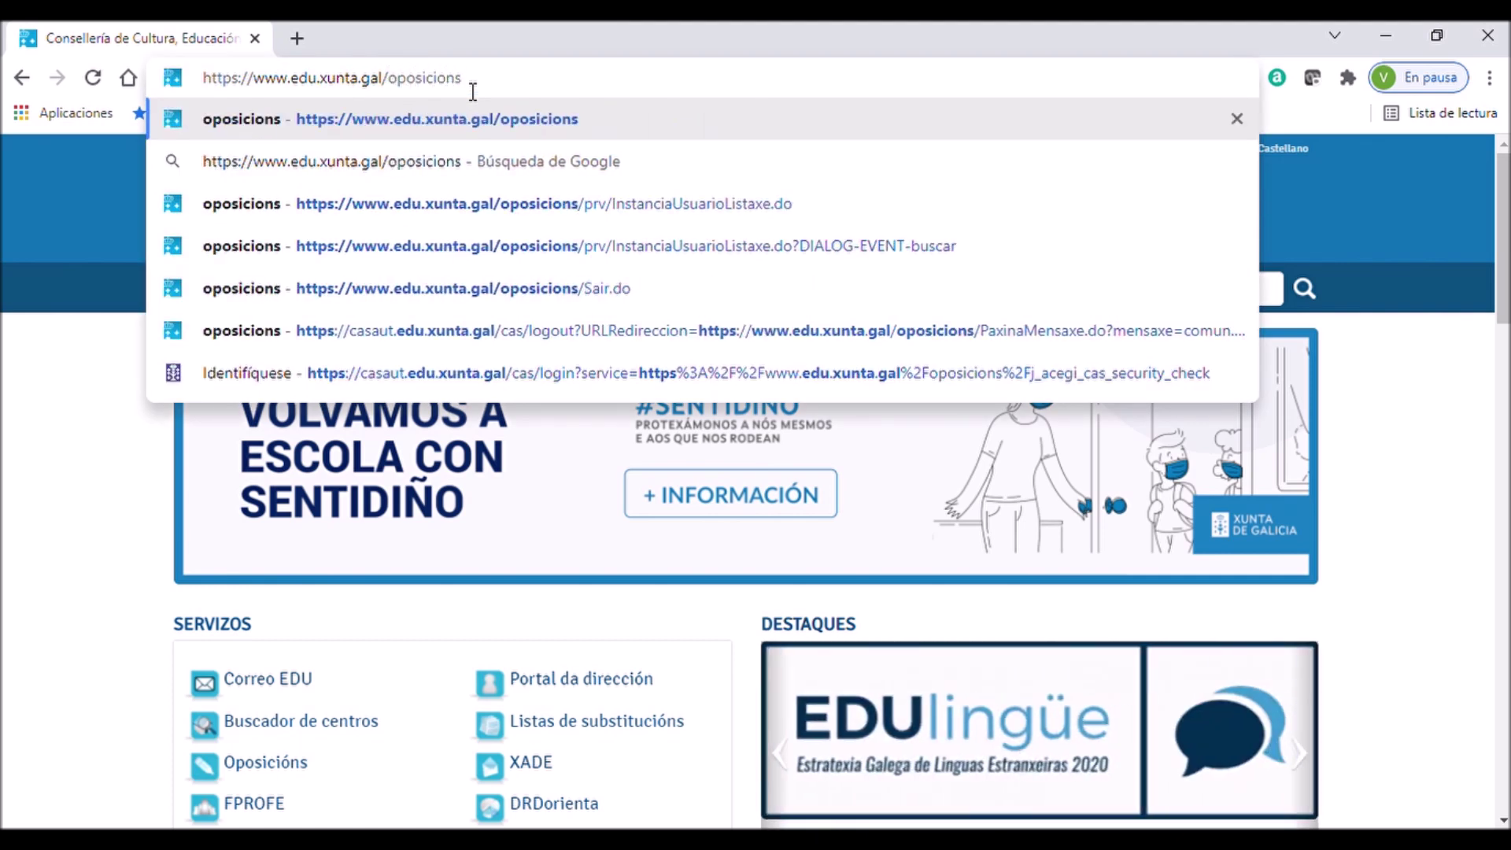
key("Return")
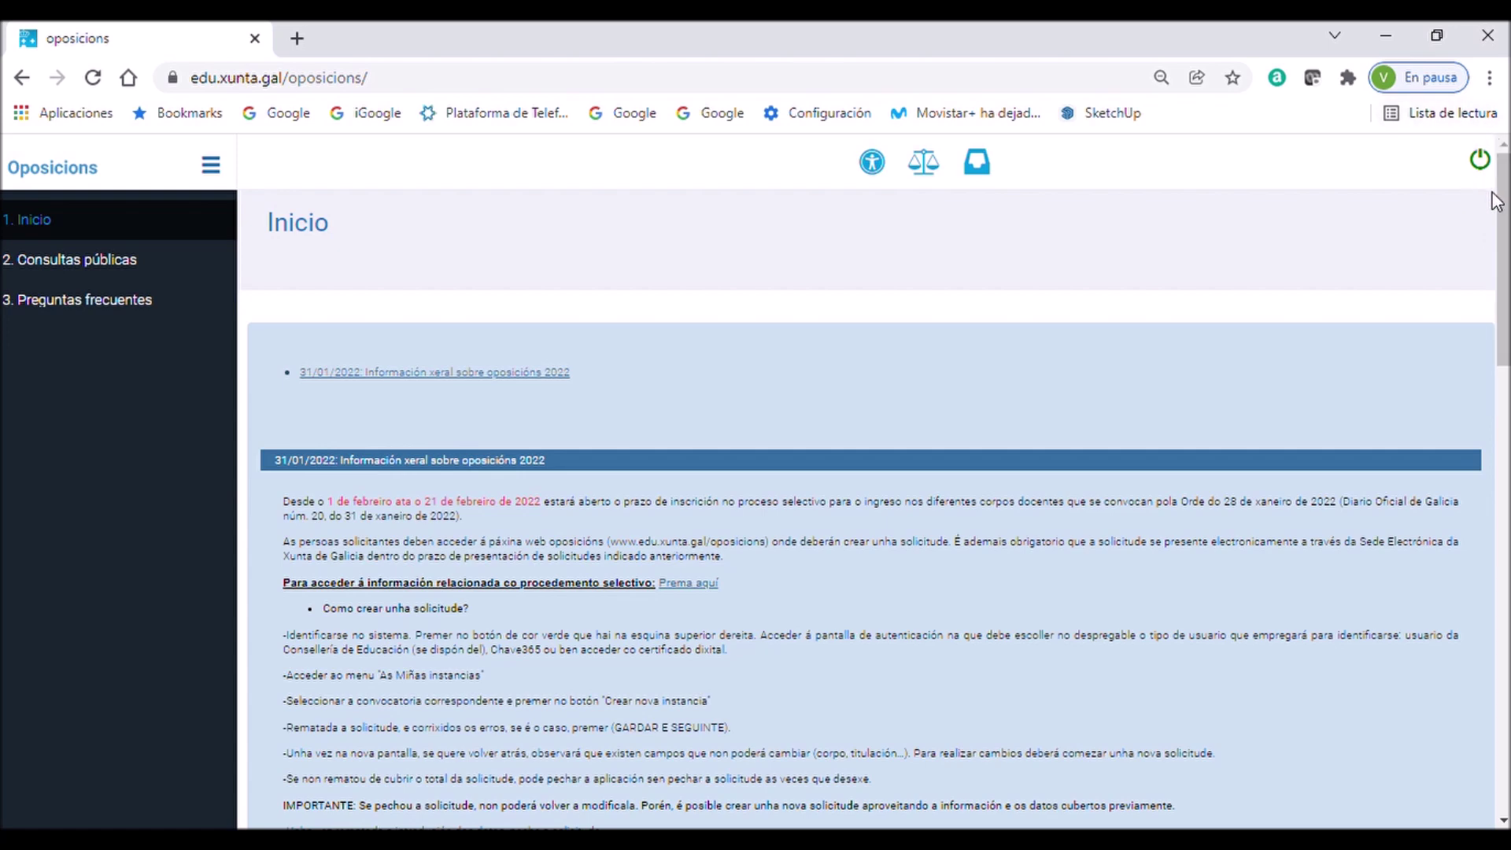
left_click(1485, 169)
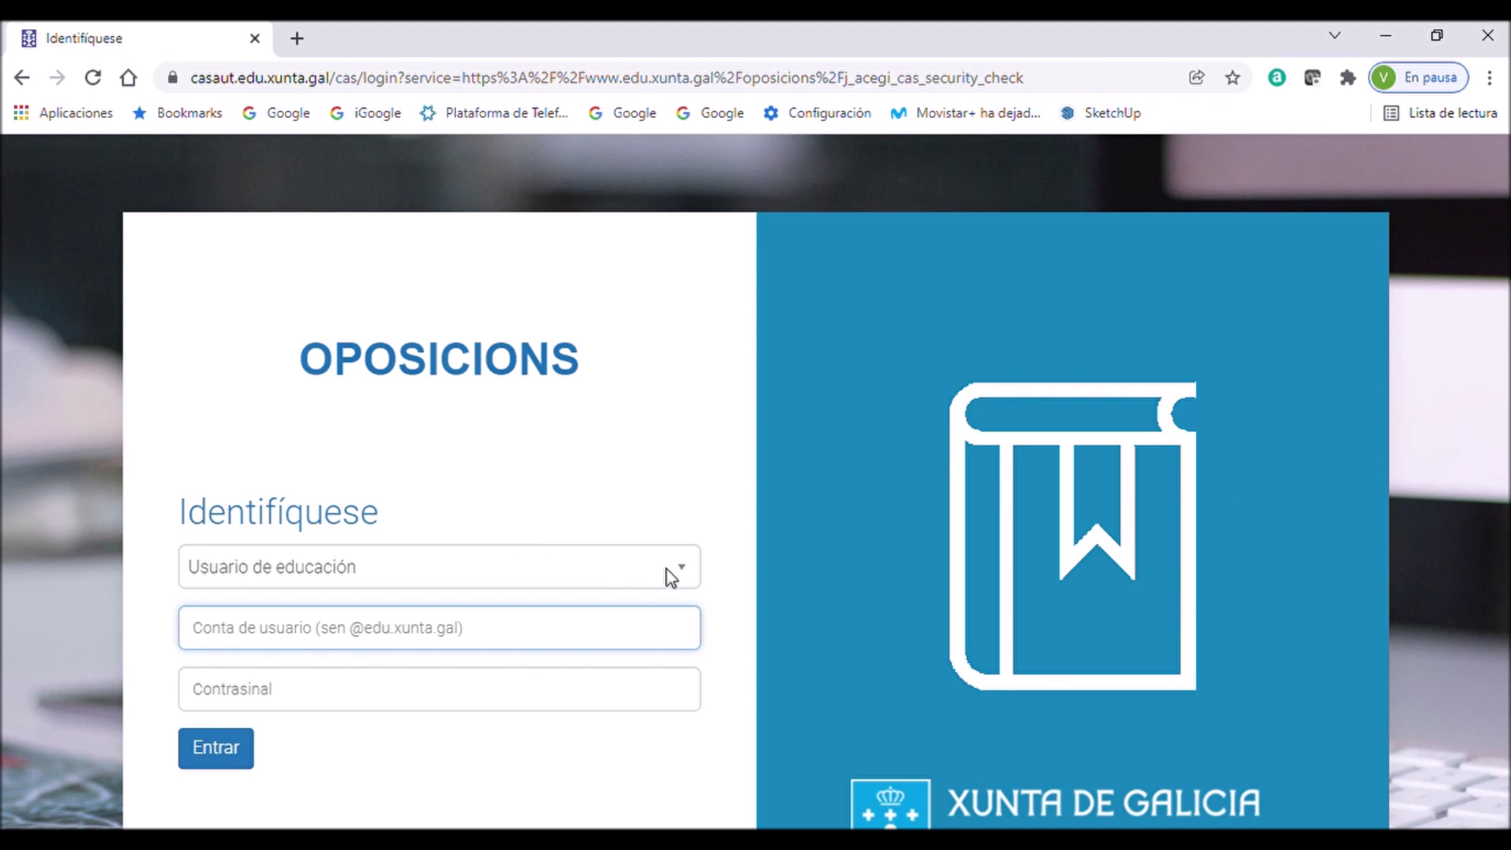
Choose Chave365 as user type, enter the applicant's NIF and password, and sign in.
left_click(667, 578)
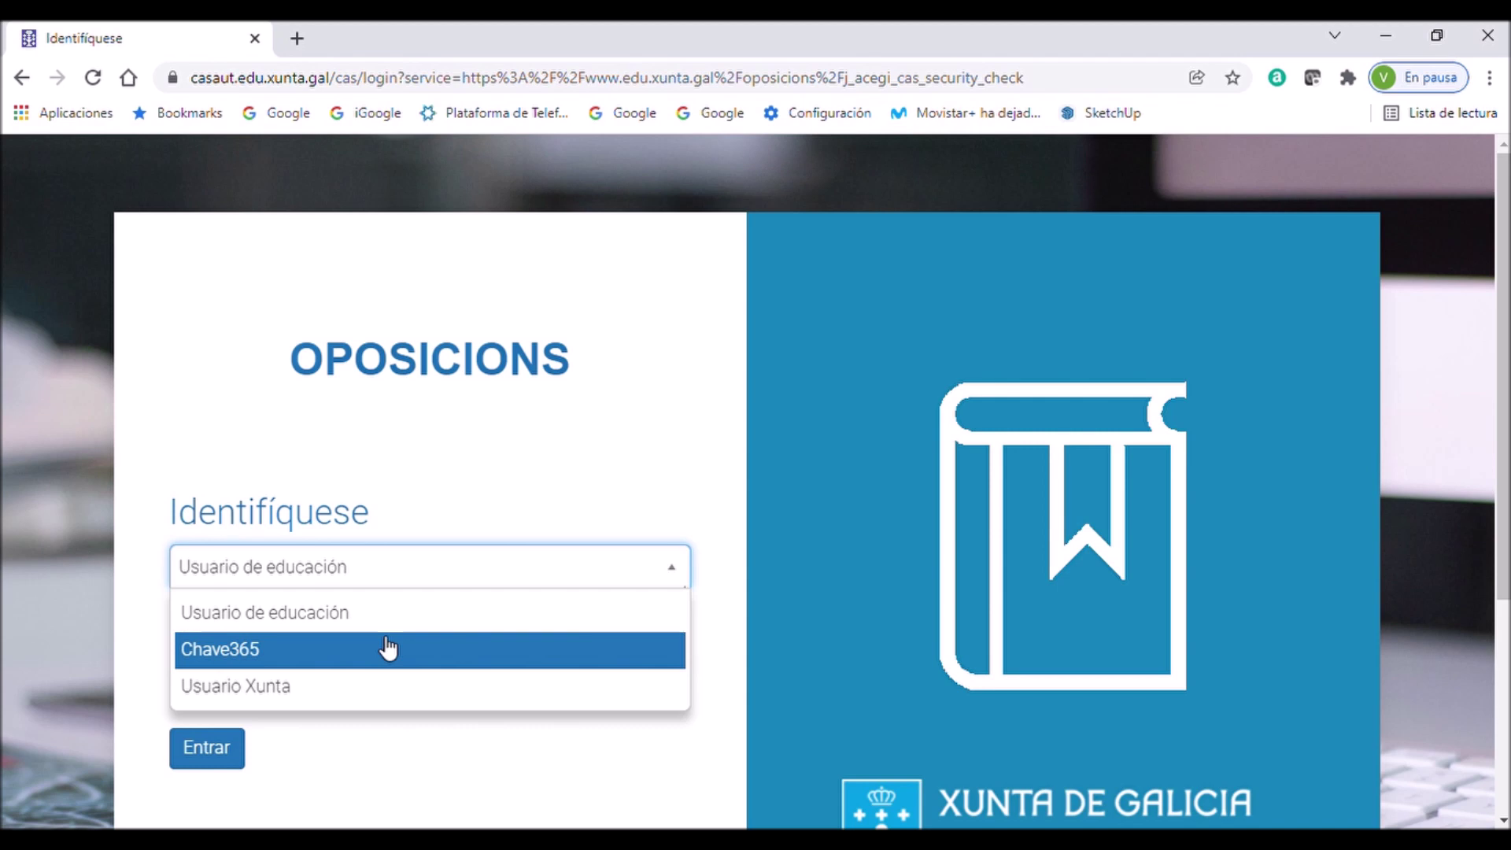
left_click(366, 659)
left_click(278, 639)
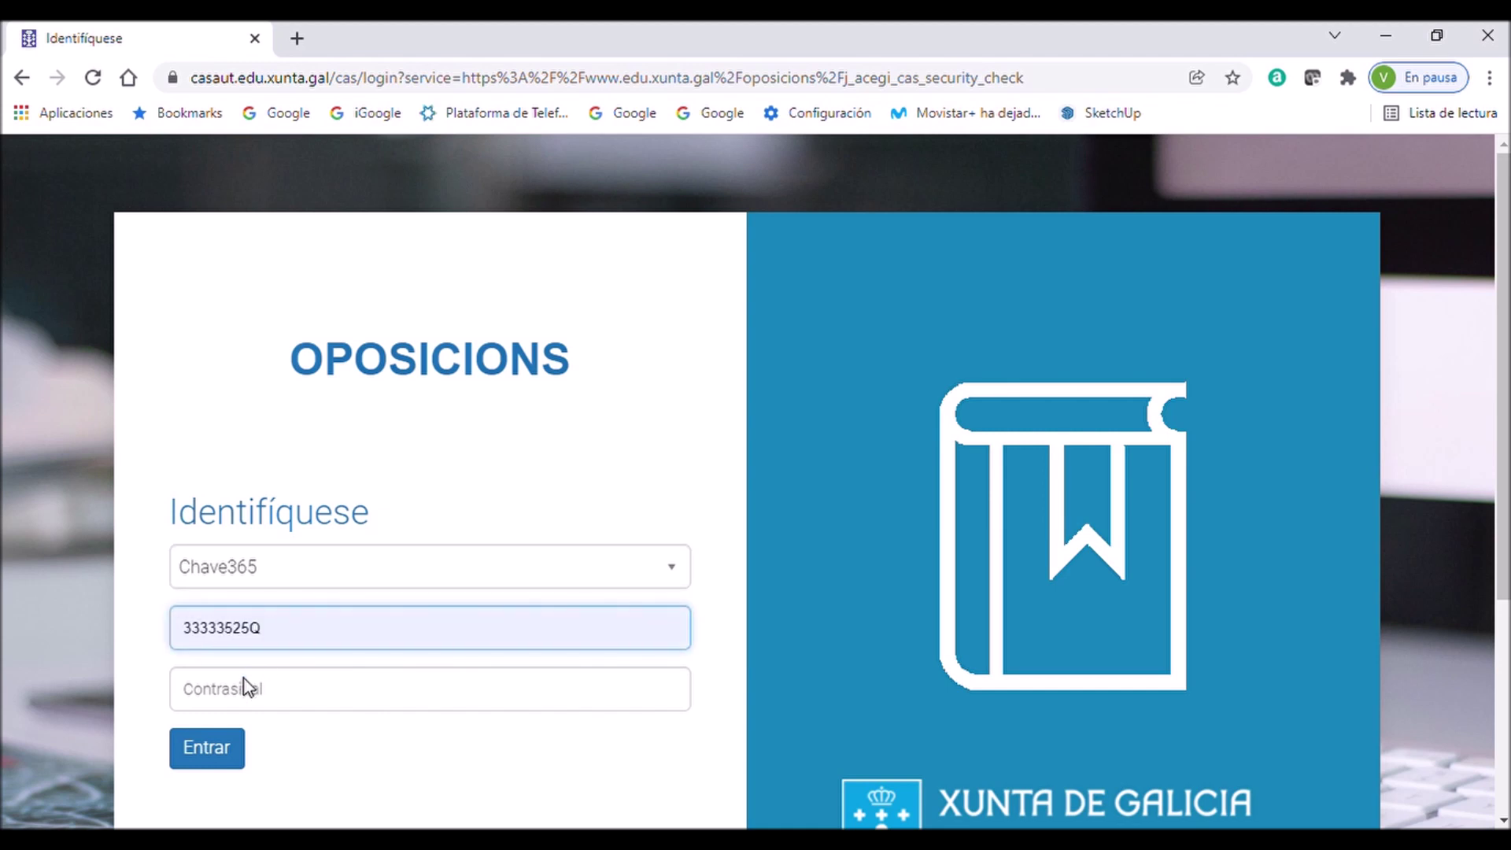
left_click(244, 682)
left_click(251, 701)
type("***")
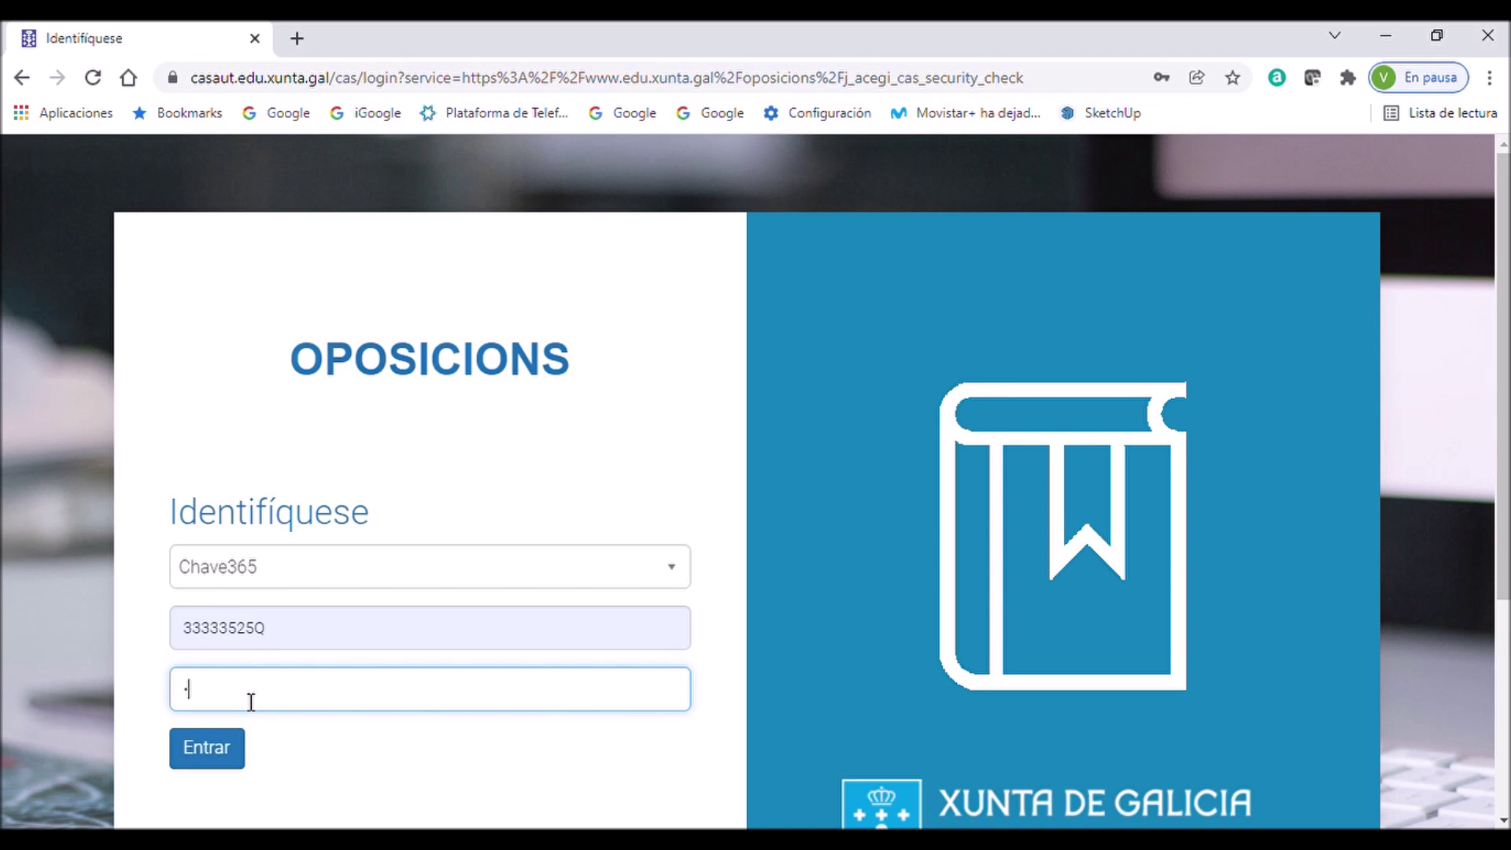
type("**************")
left_click(233, 747)
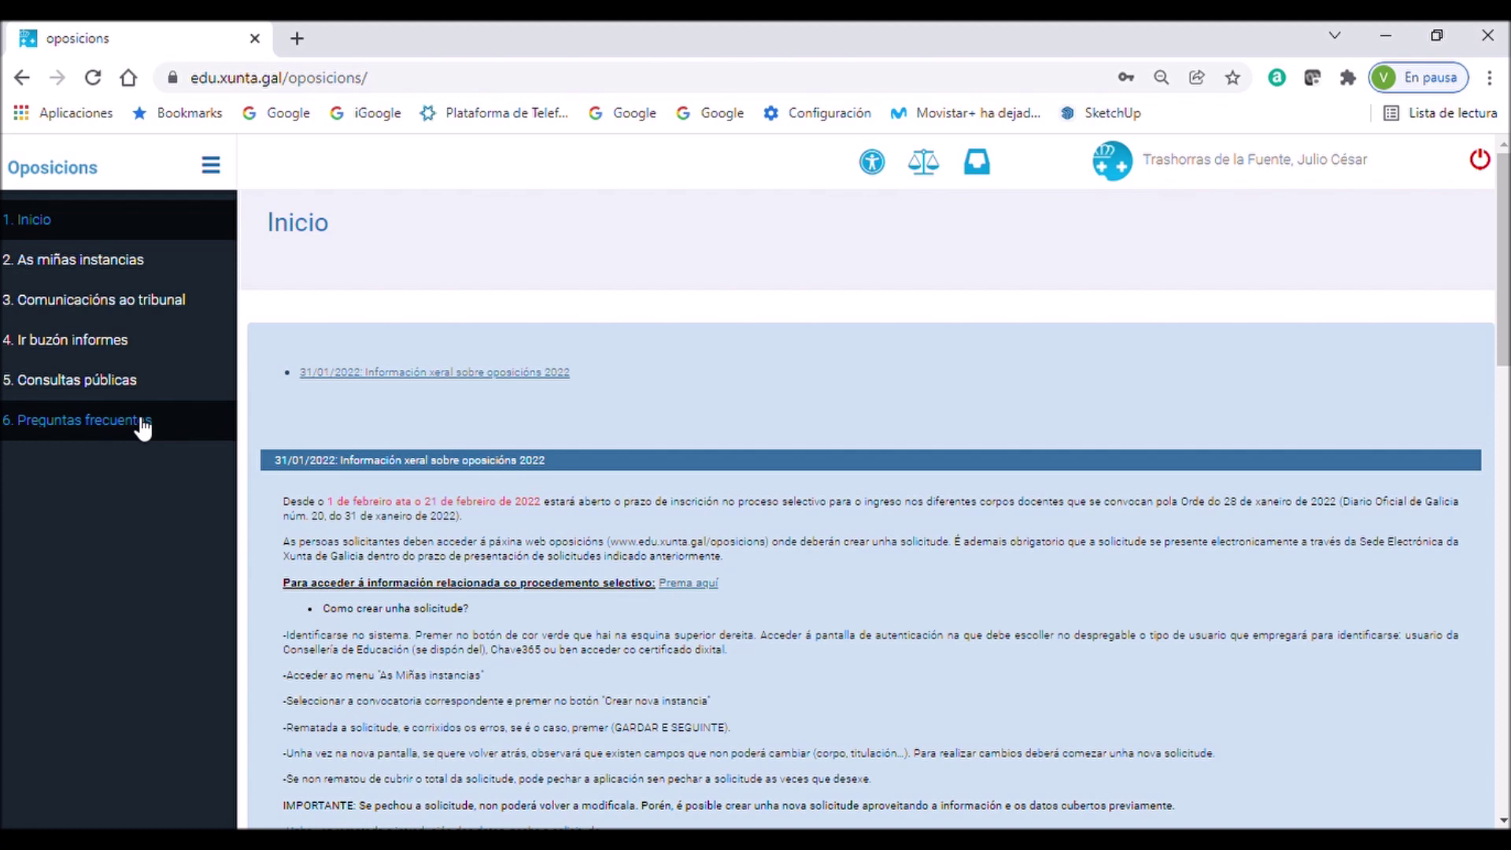
Open '2. As miñas instancias' from the left menu.
left_click(127, 264)
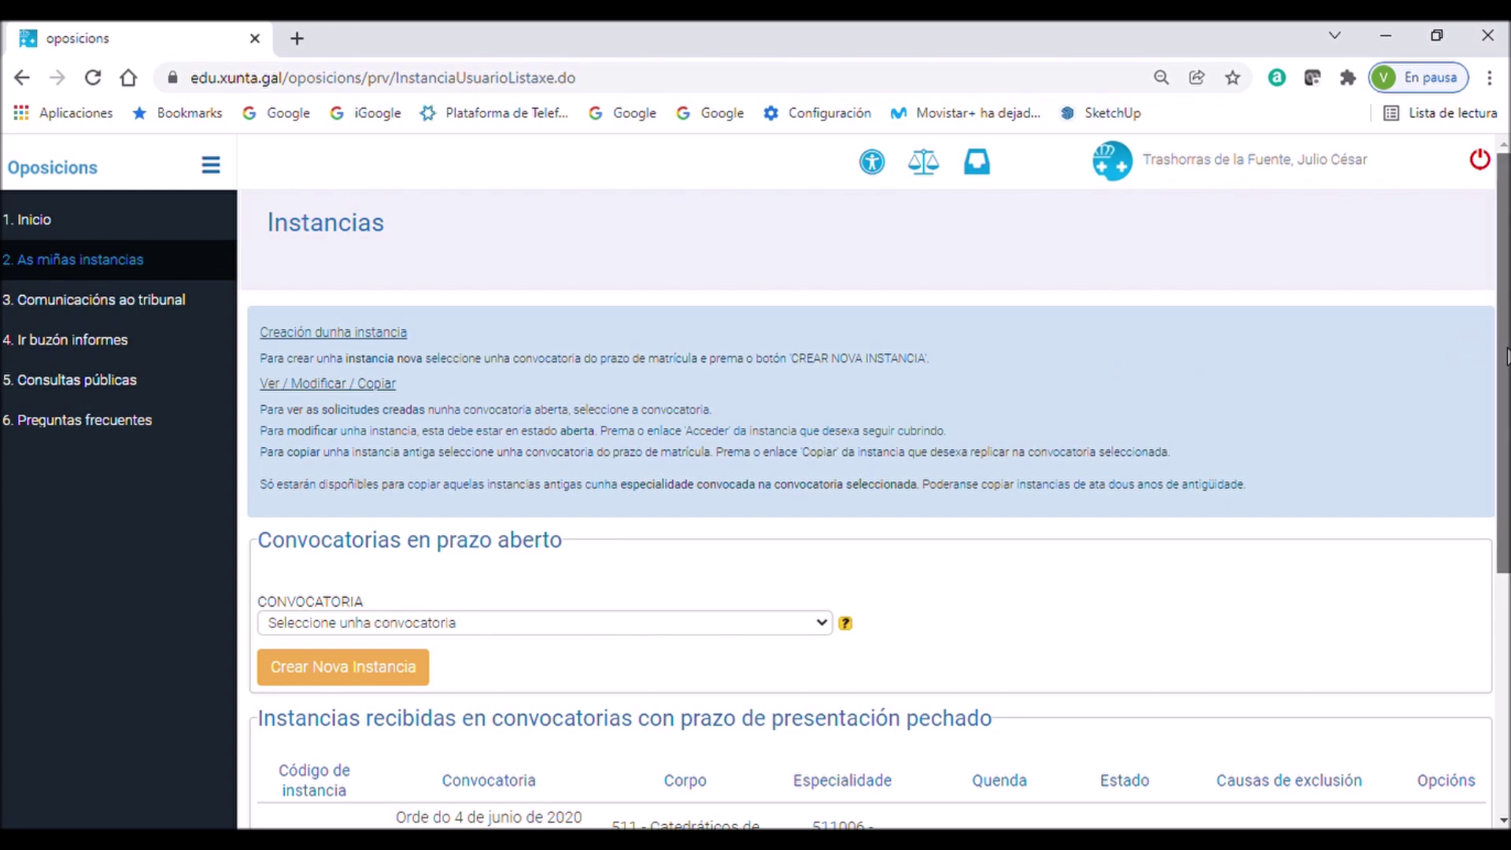
Select the 'Orde do 28 de xaneiro de 2022' Servizo Secundaria call in the Convocatoria list.
scroll(1506, 355, "down", 2)
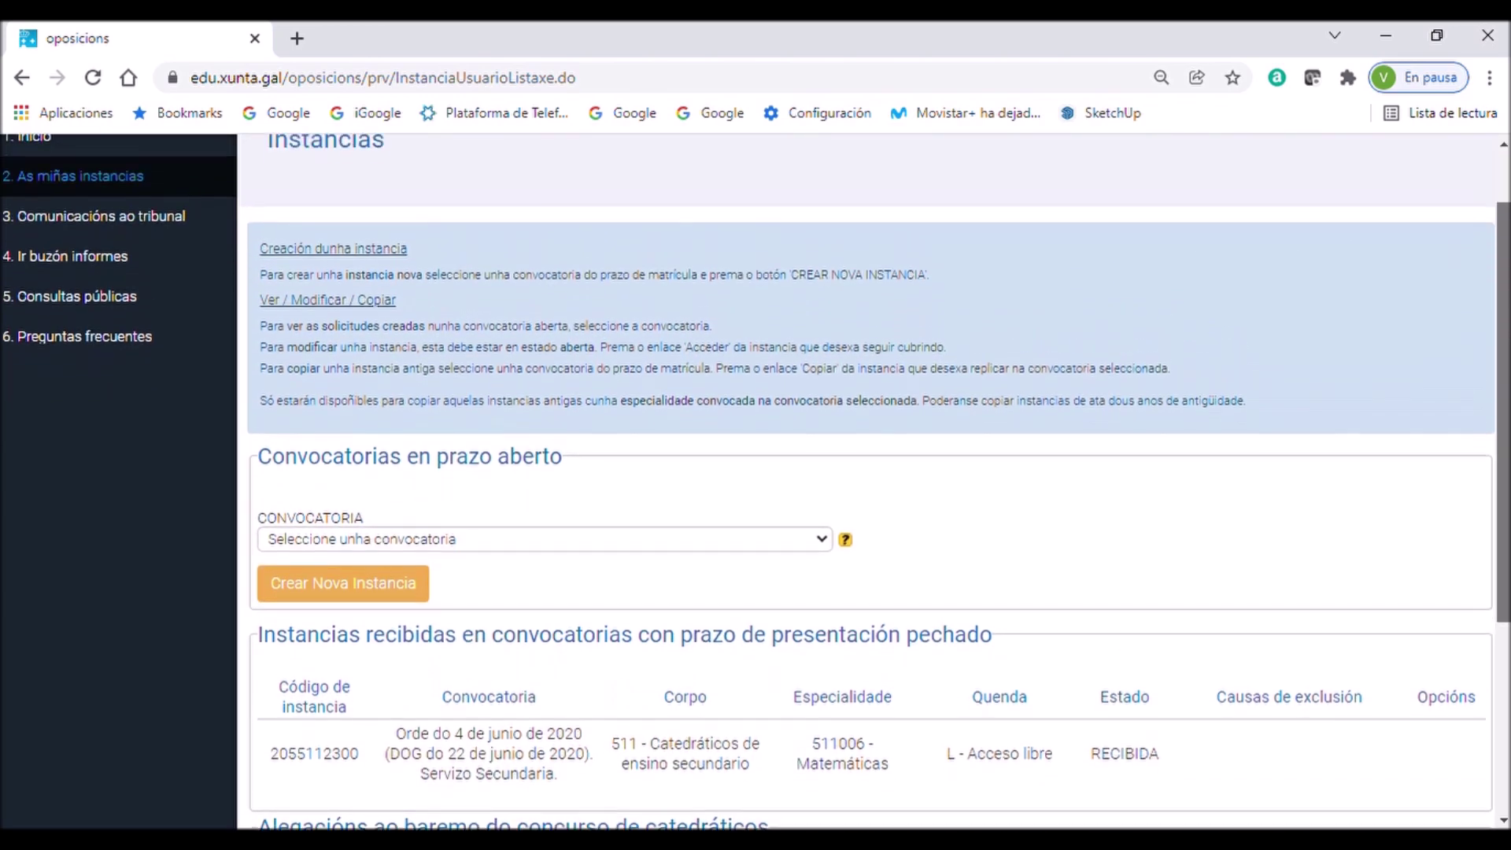
scroll(1506, 356, "up", 2)
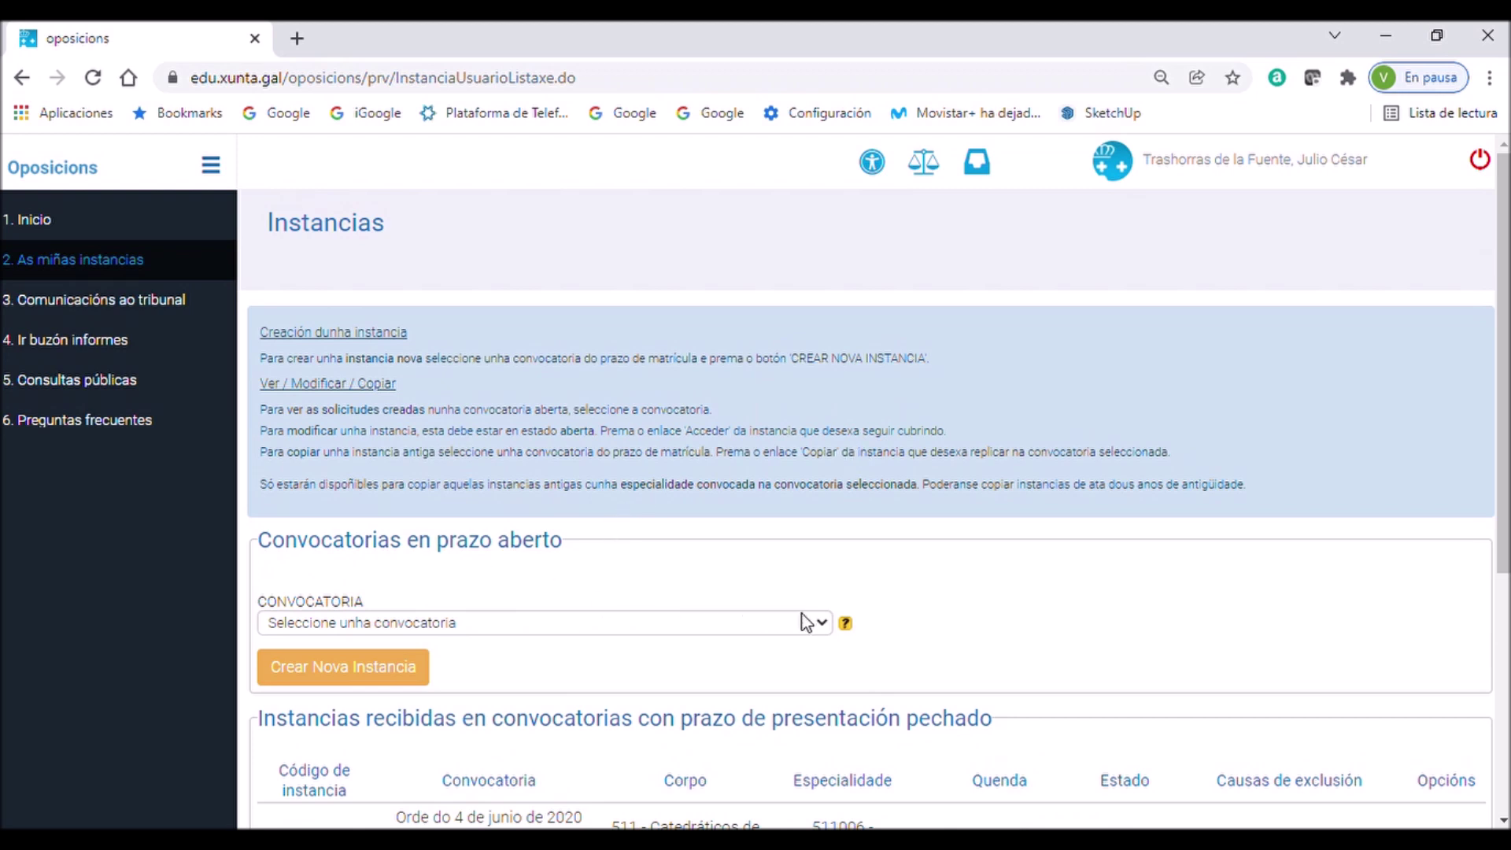
left_click(823, 624)
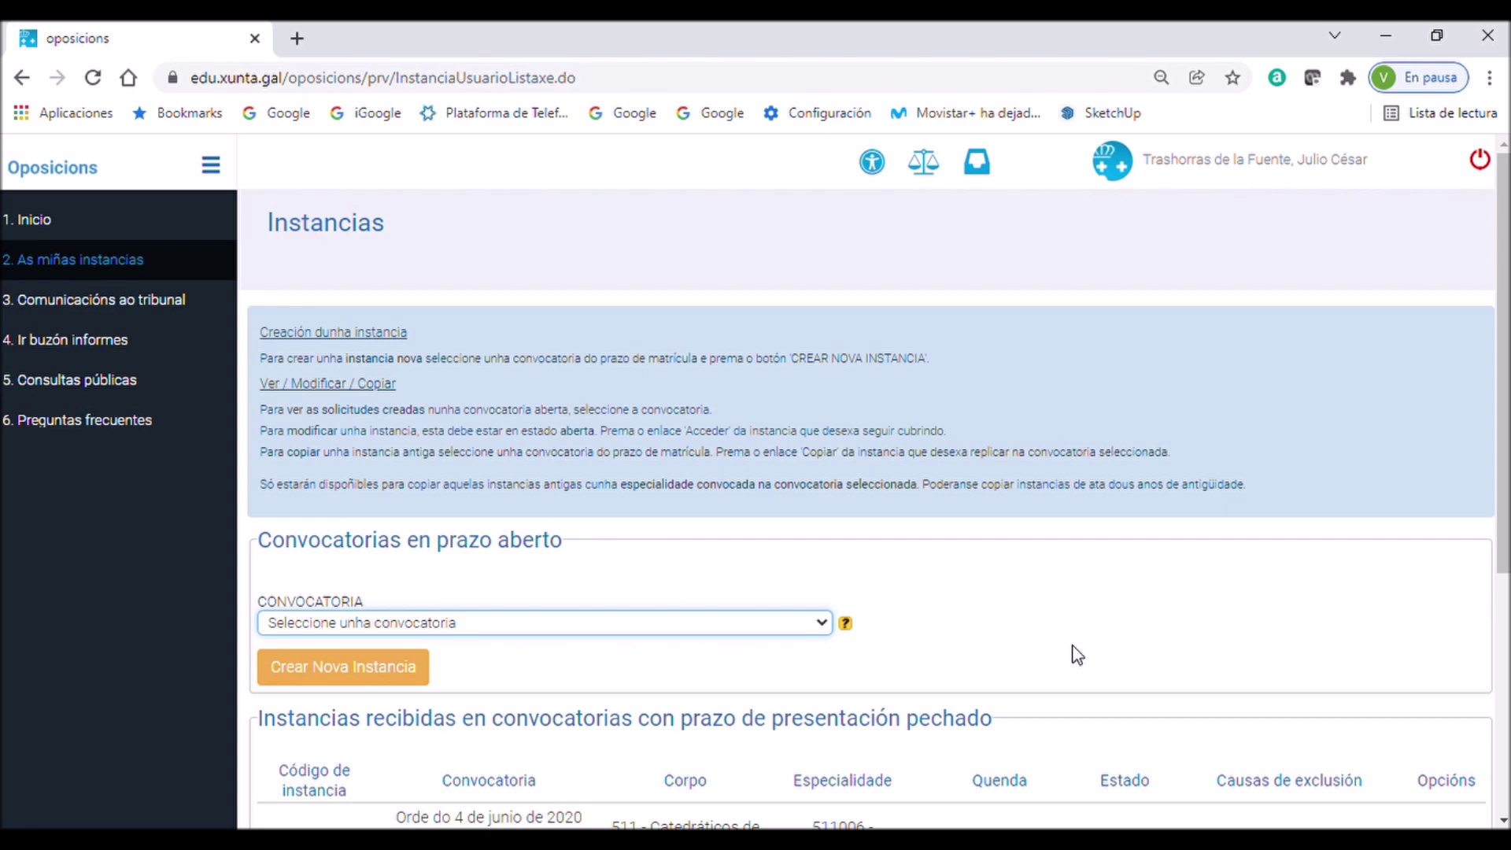
mouse_move(1506, 527)
left_mouse_down()
mouse_move(1507, 633)
mouse_move(1495, 546)
left_mouse_up()
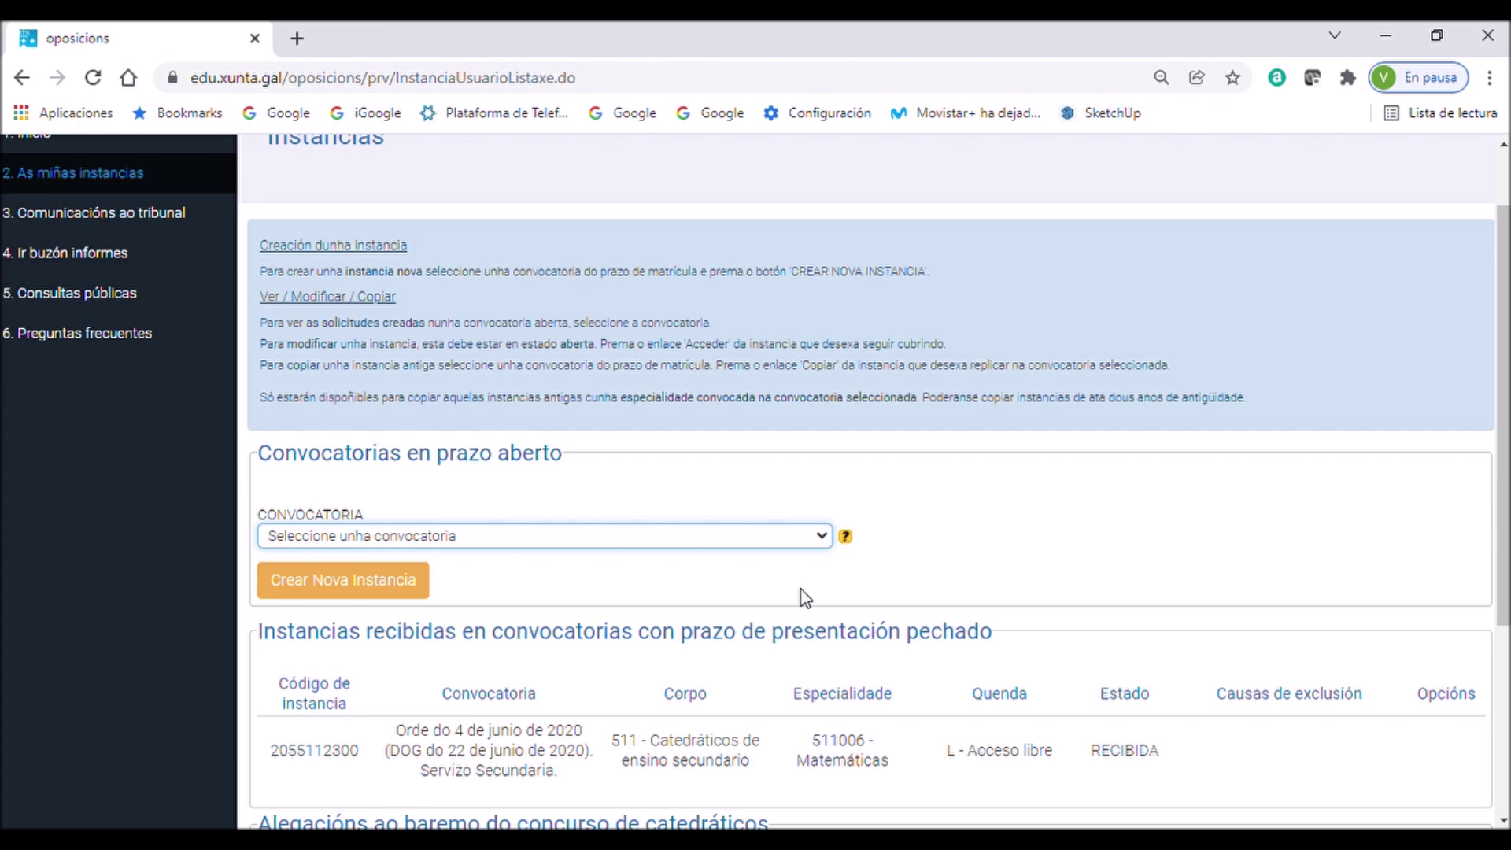
key("Down")
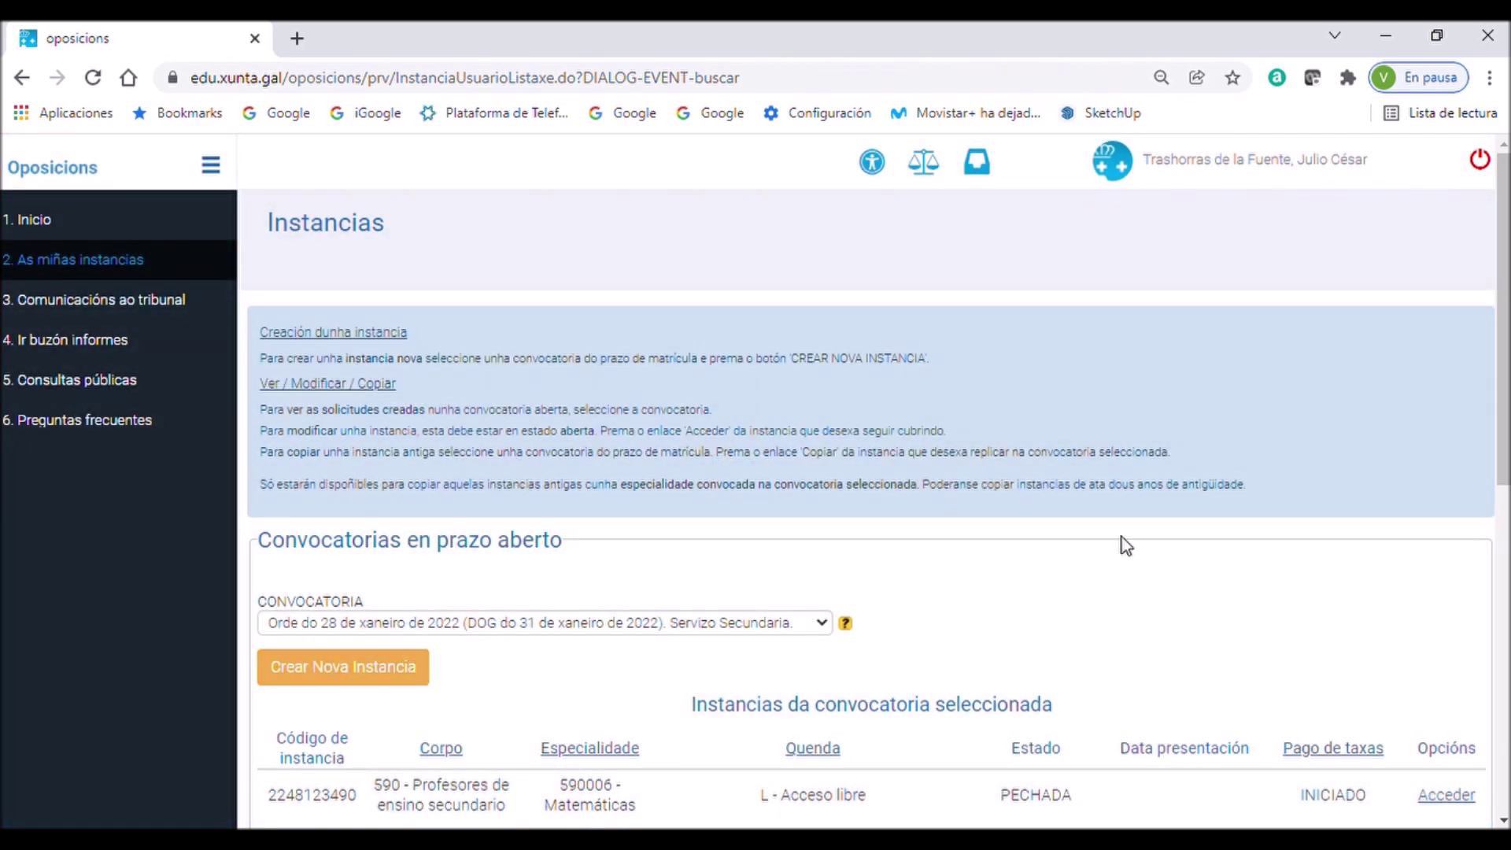
Create a new instance for the Orde do 28 de xaneiro de 2022 call with 'Crear Nova Instancia'.
left_click_drag(1505, 415, 1507, 473)
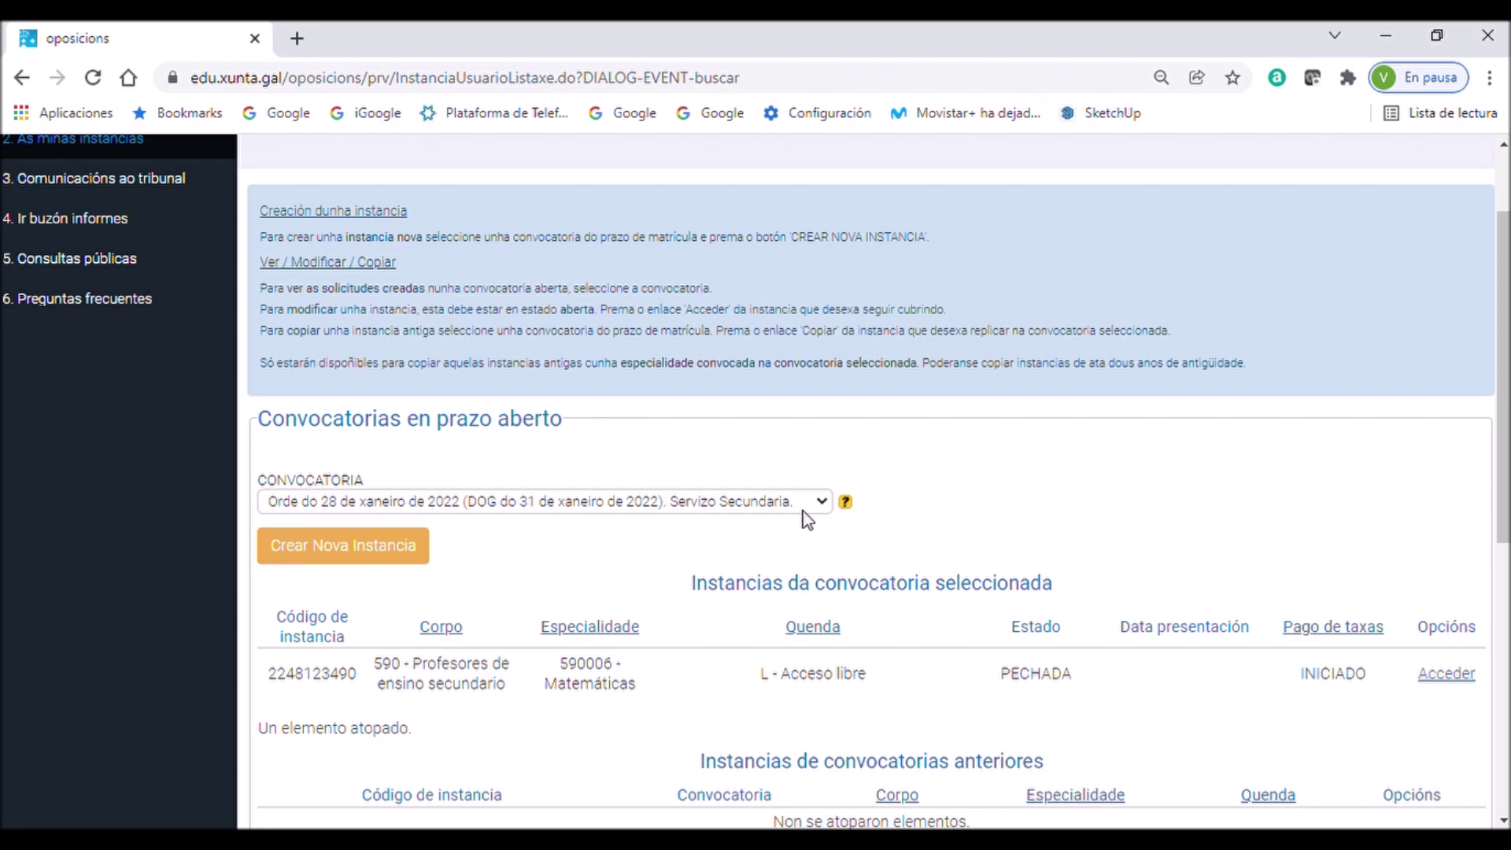
left_click(405, 552)
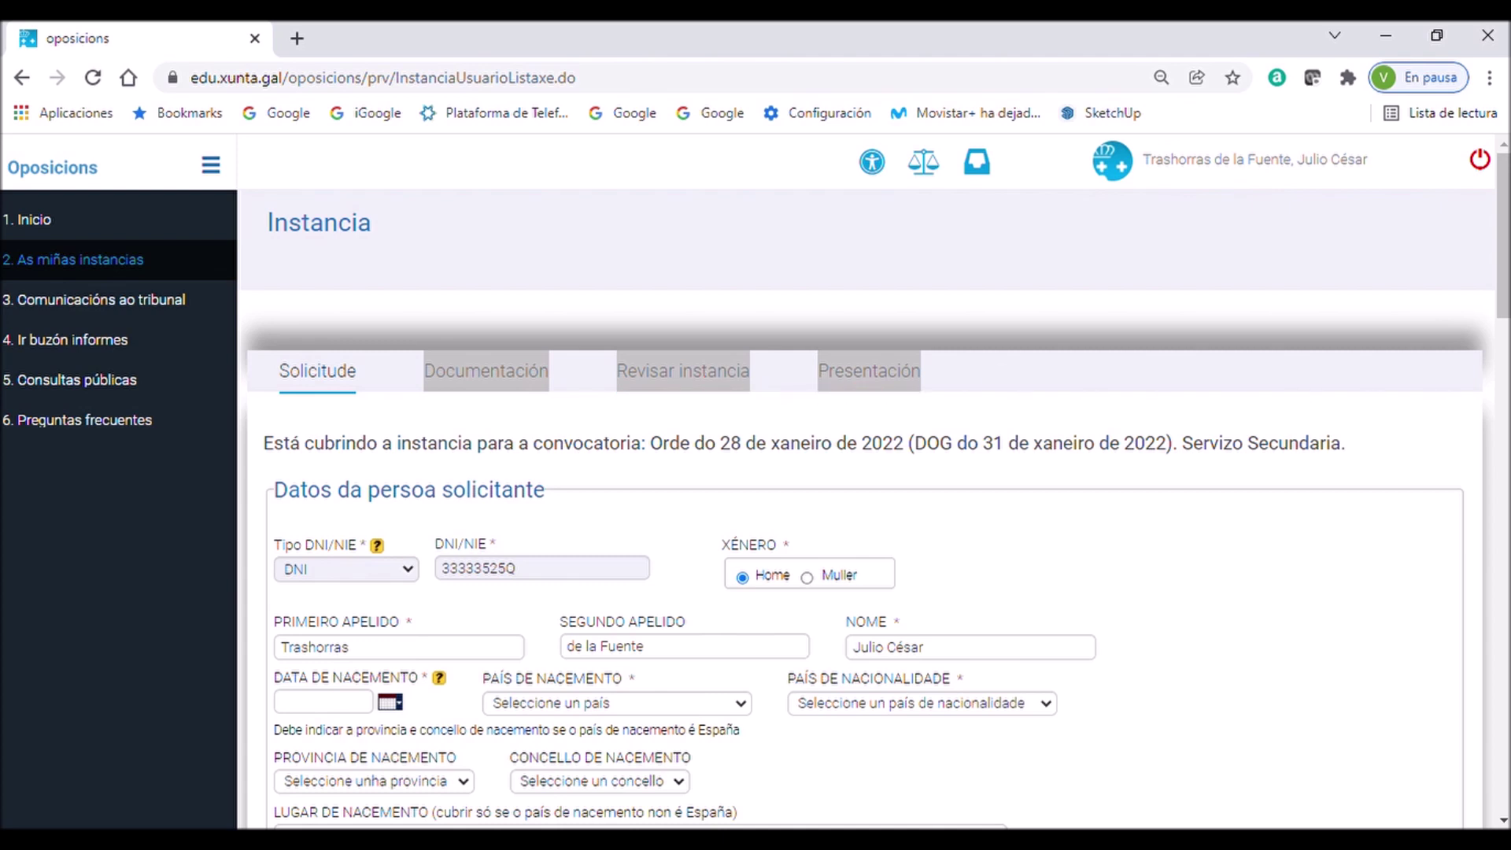
Pick the applicant's date of birth in the calendar picker.
left_click_drag(1505, 306, 1504, 385)
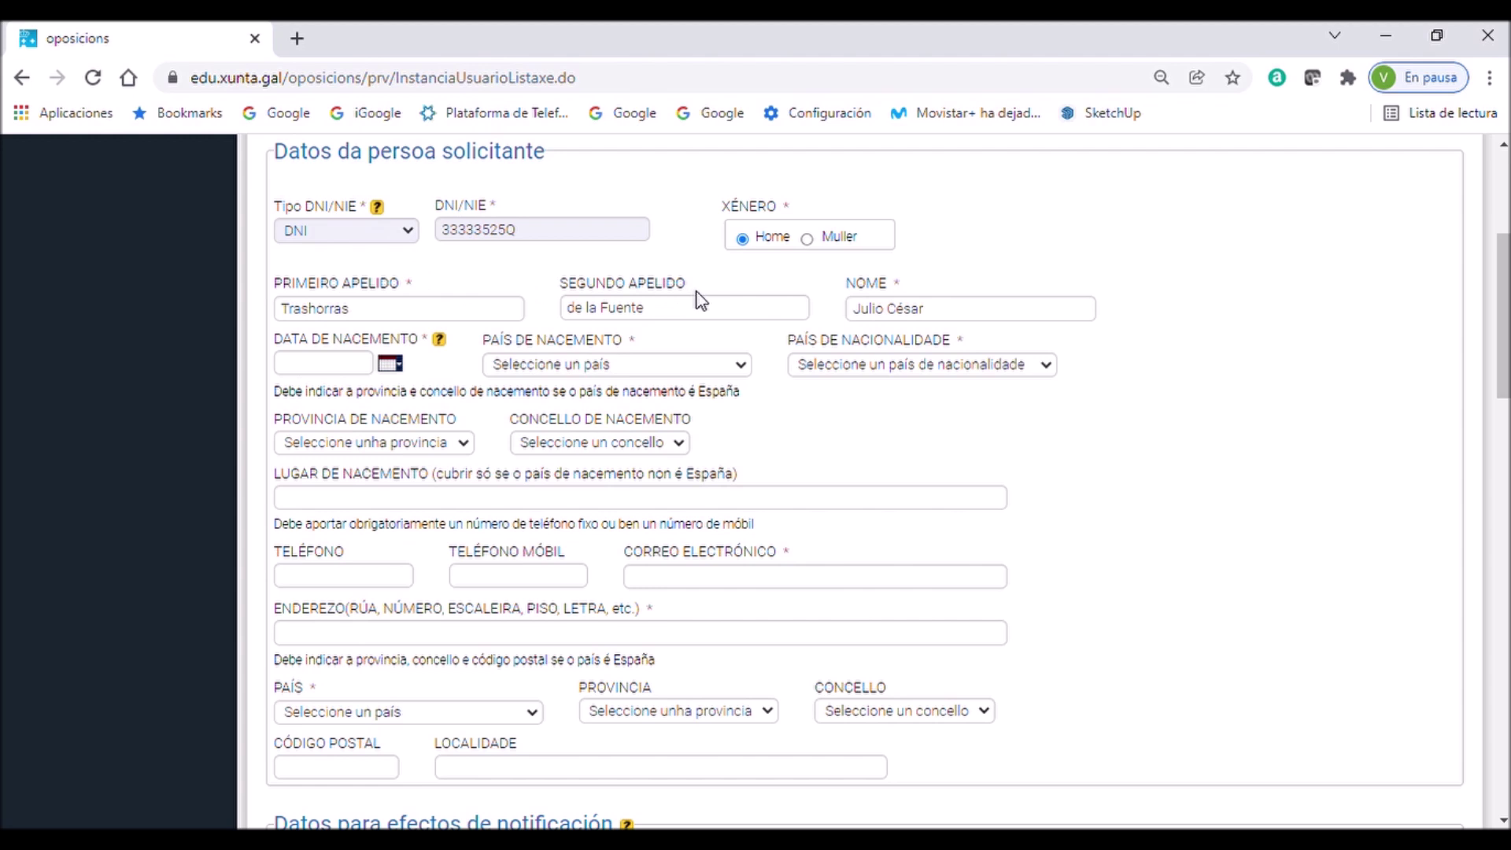
left_click(391, 364)
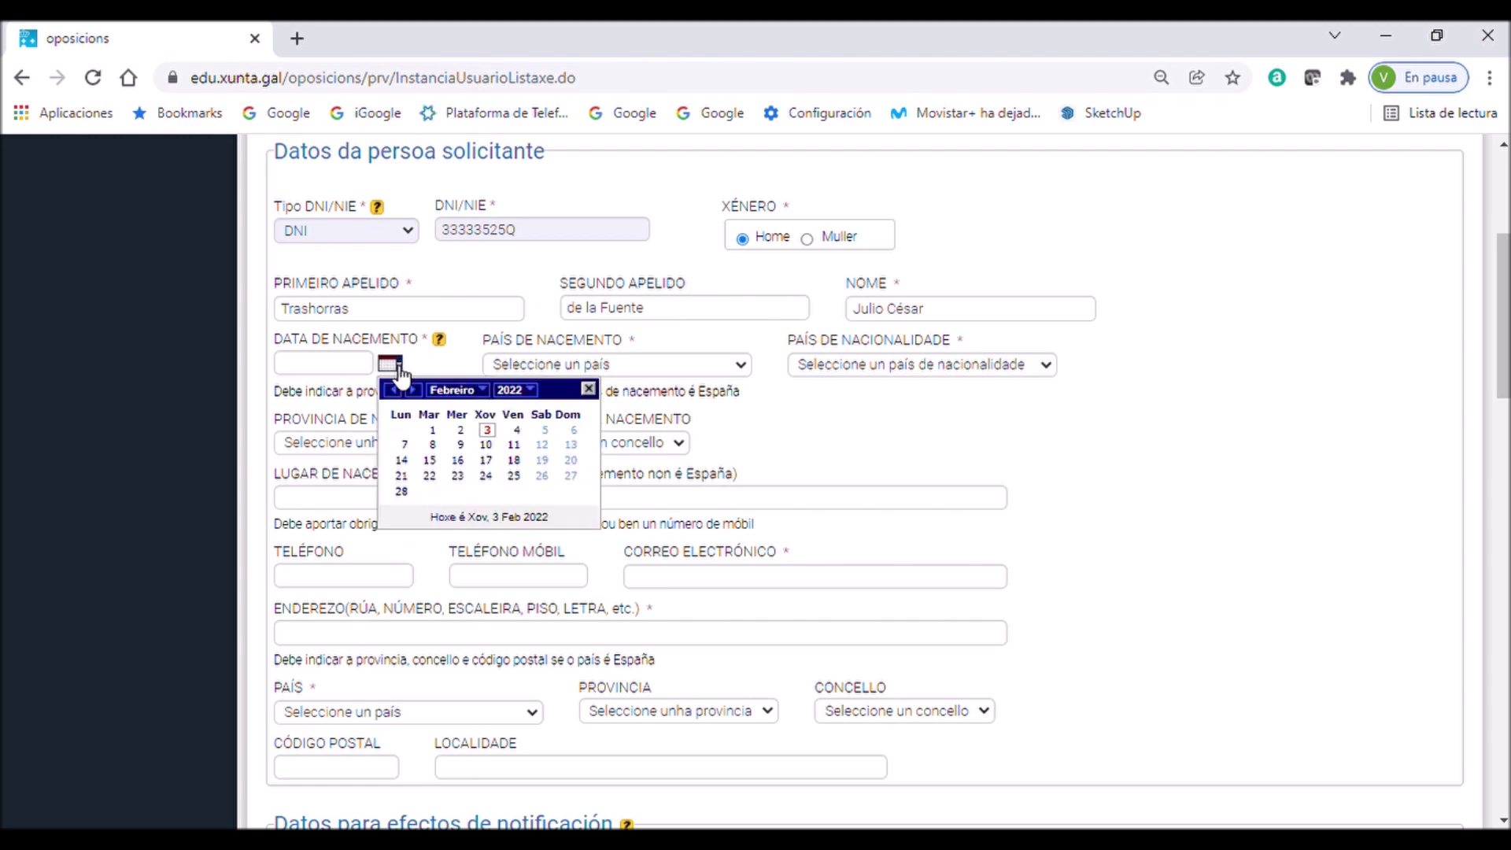
left_click(476, 389)
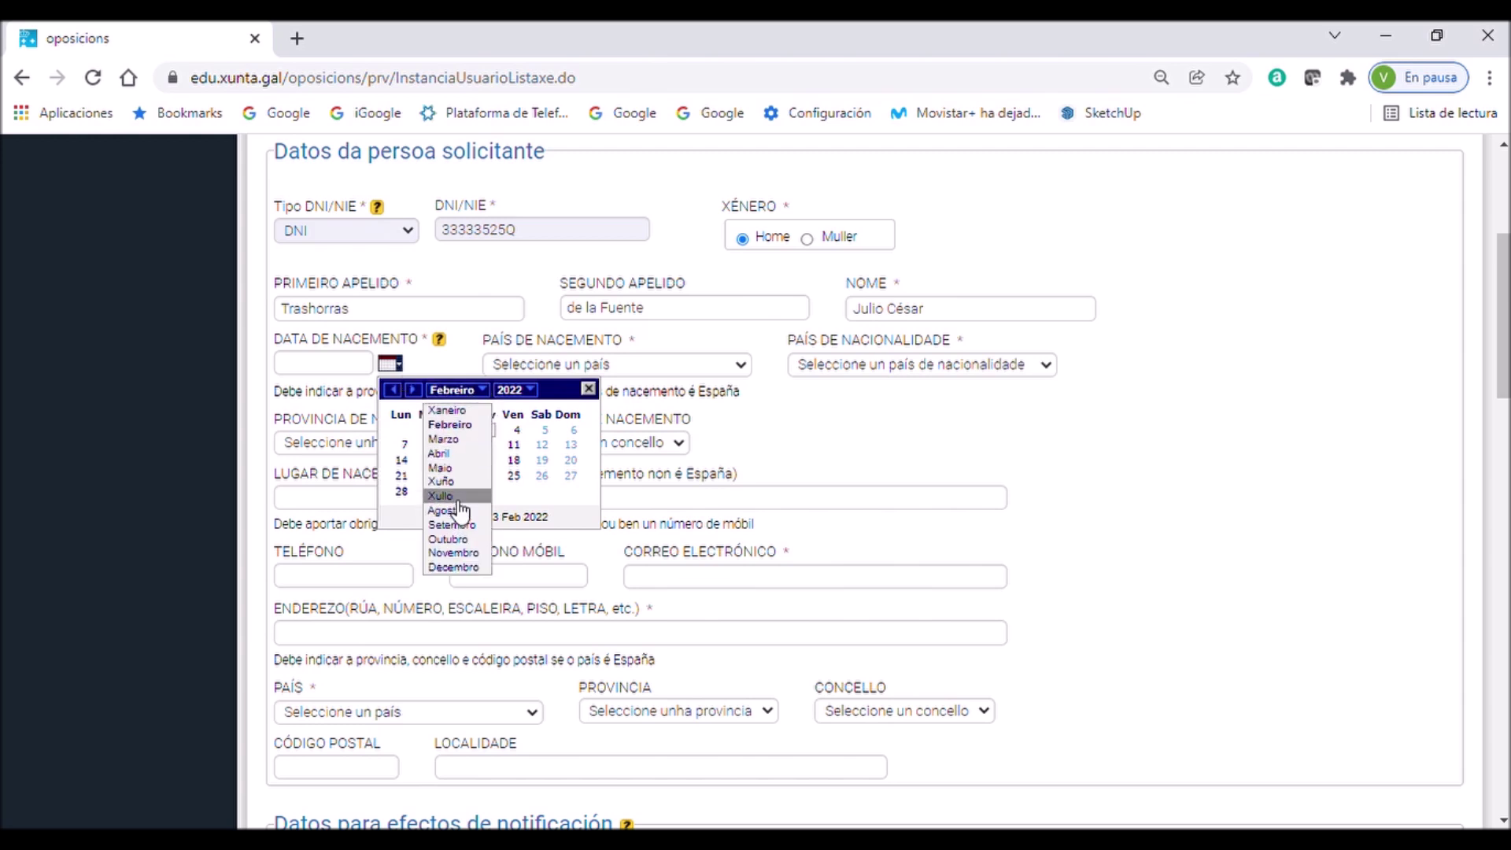
left_click(458, 496)
left_click(523, 391)
left_click(507, 412)
left_click_drag(508, 419, 509, 419)
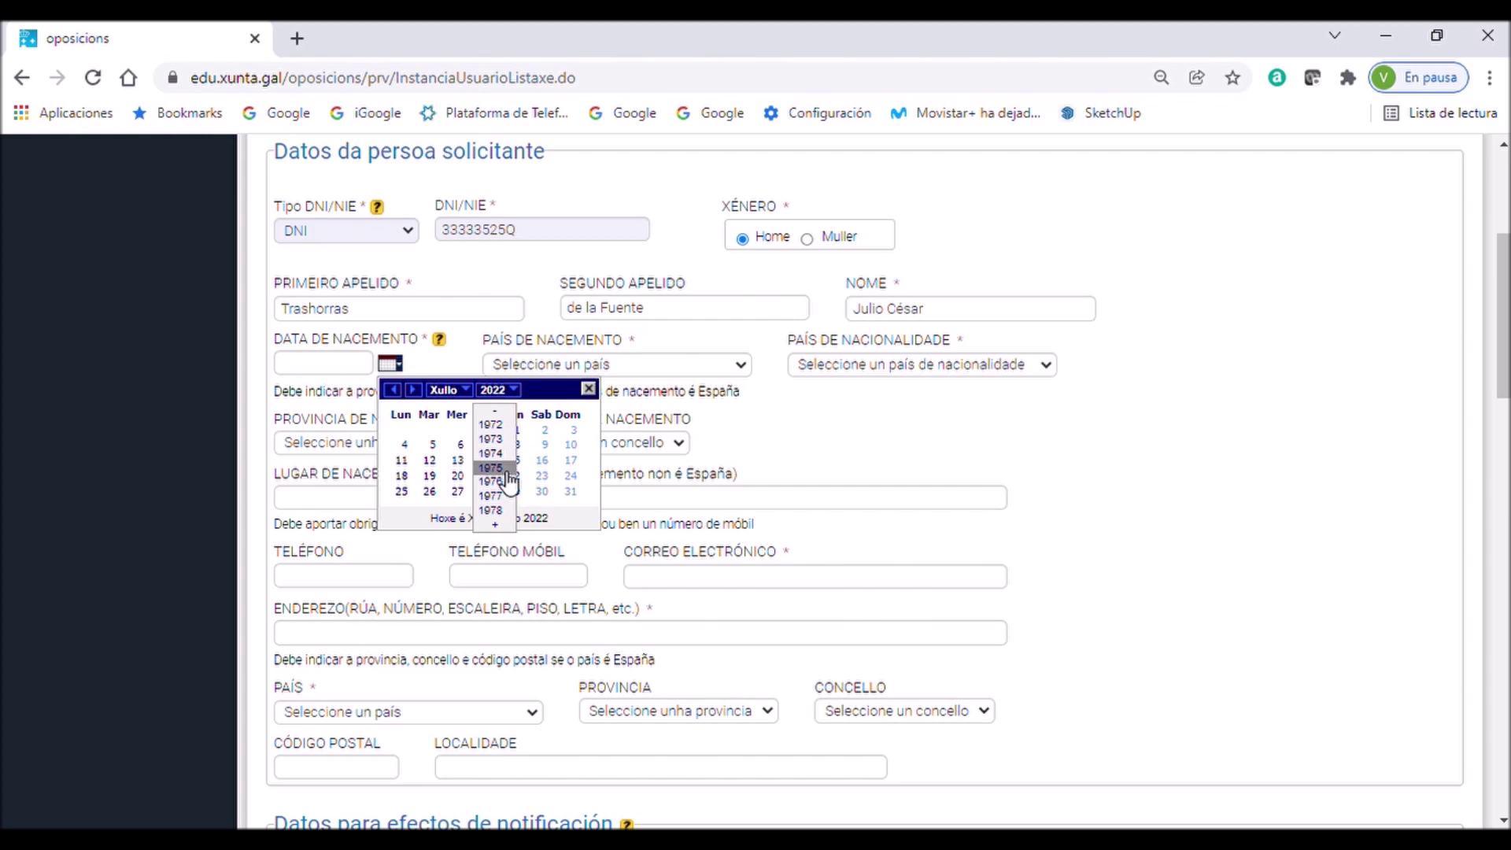
left_click(506, 469)
left_click(430, 492)
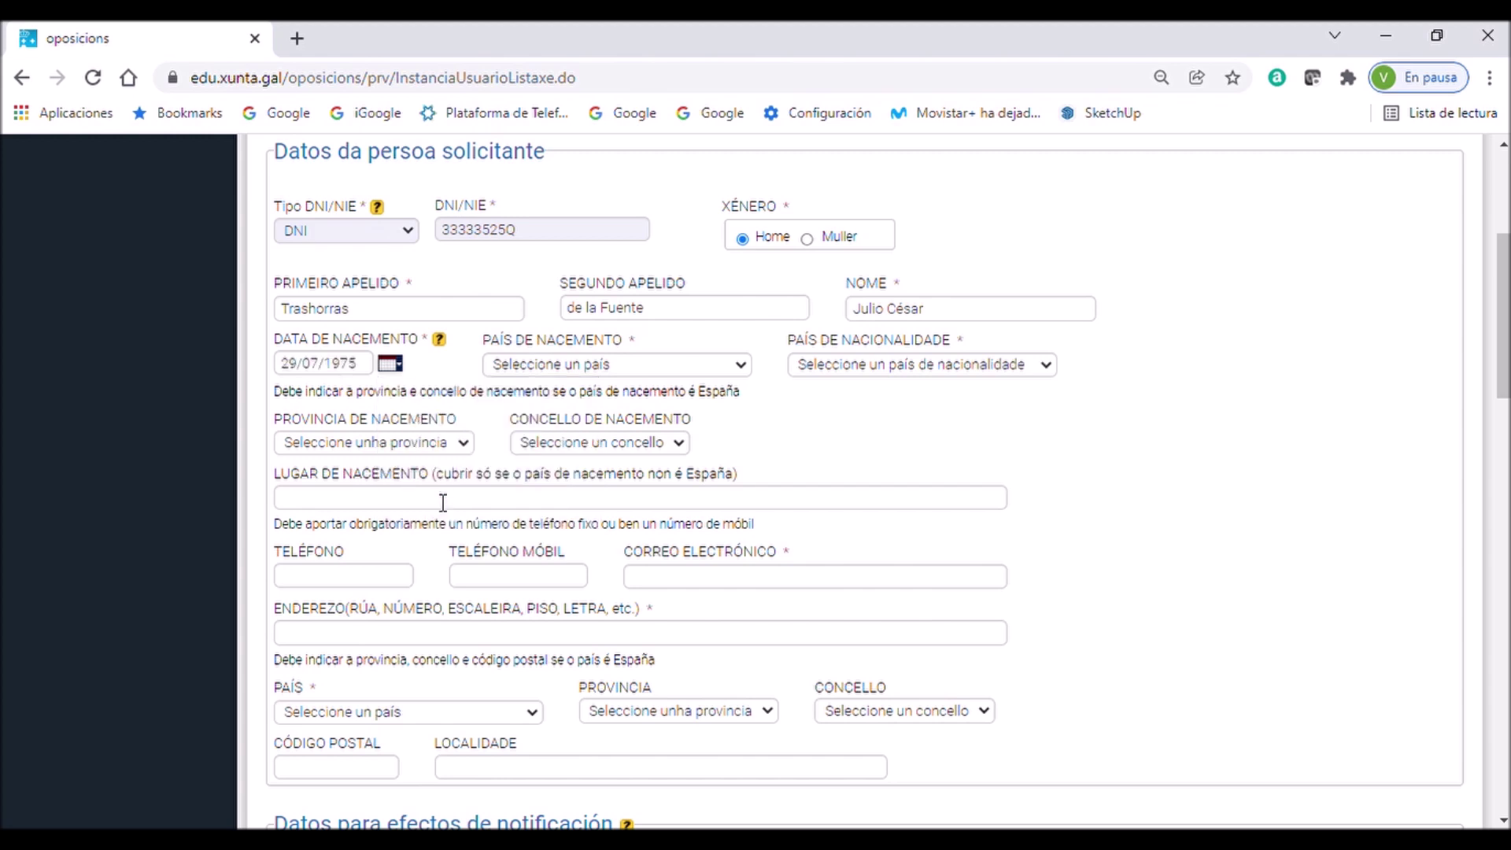
Set birth country and nationality to España, and birth province and municipality to Lugo.
left_click(739, 369)
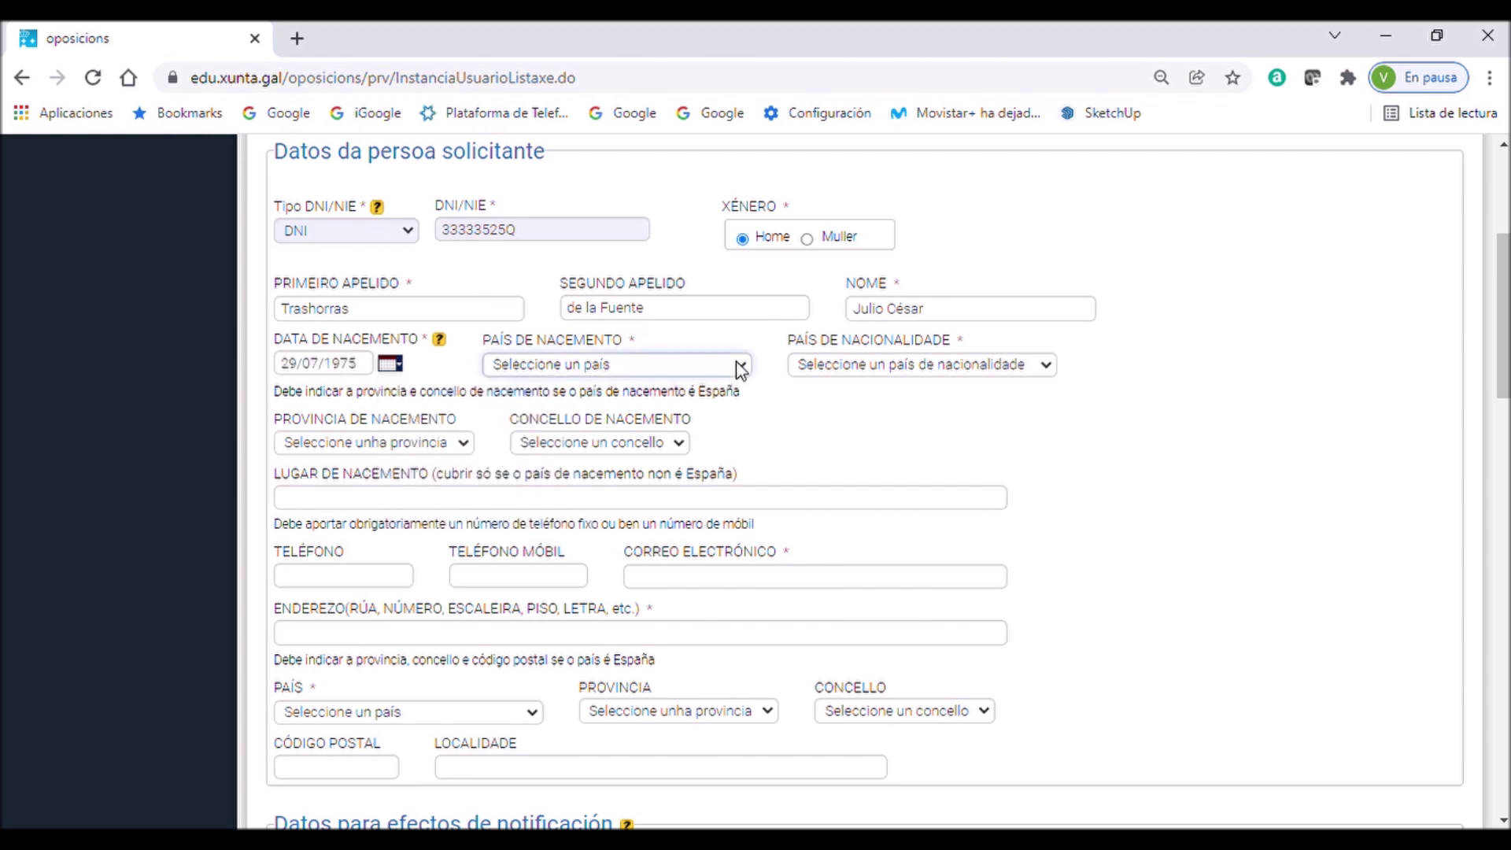
left_click(626, 417)
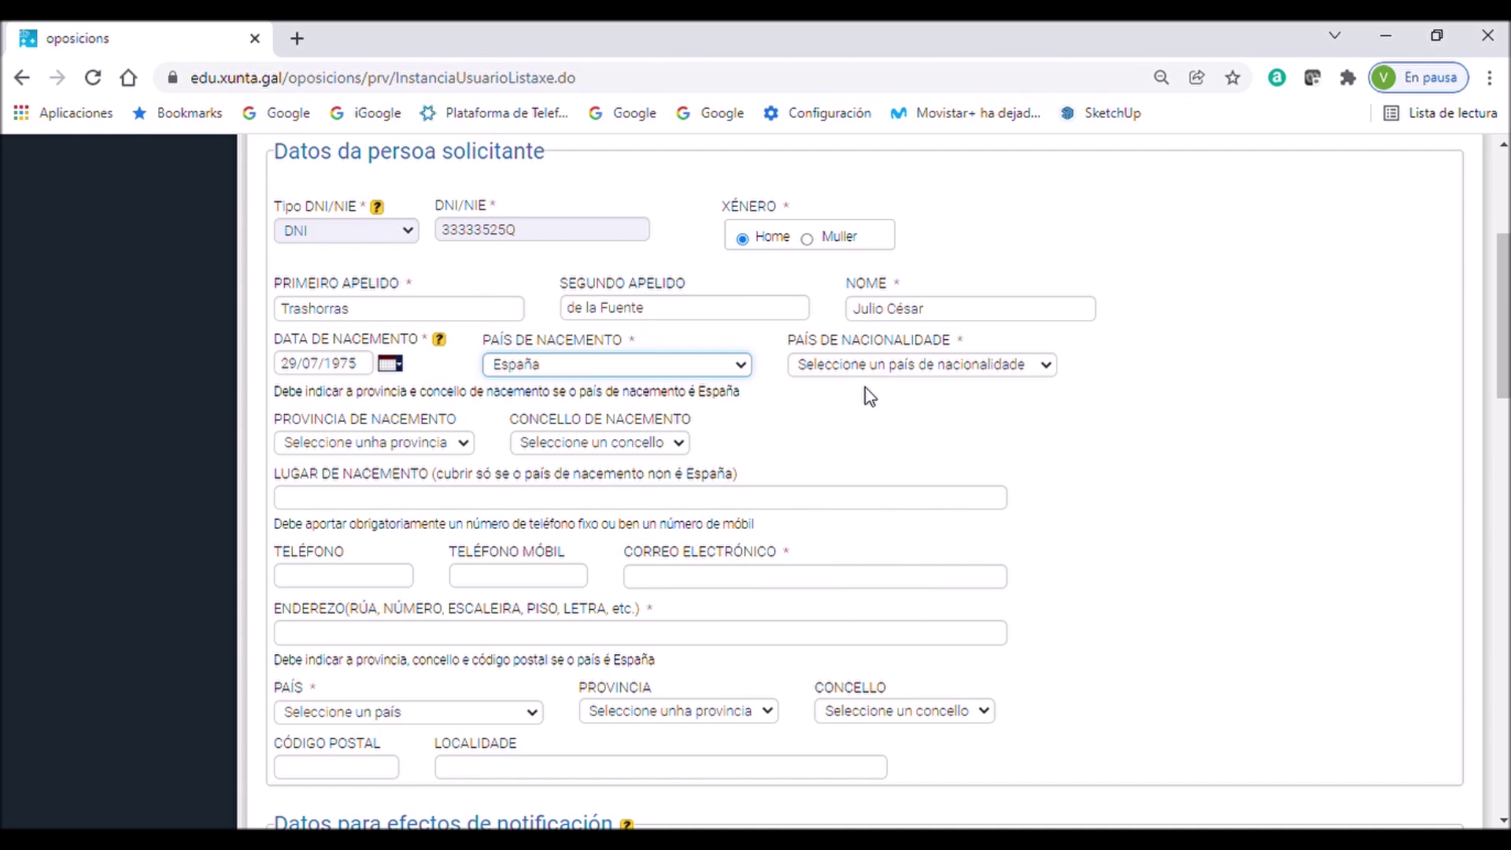
left_click(1046, 370)
left_click(947, 432)
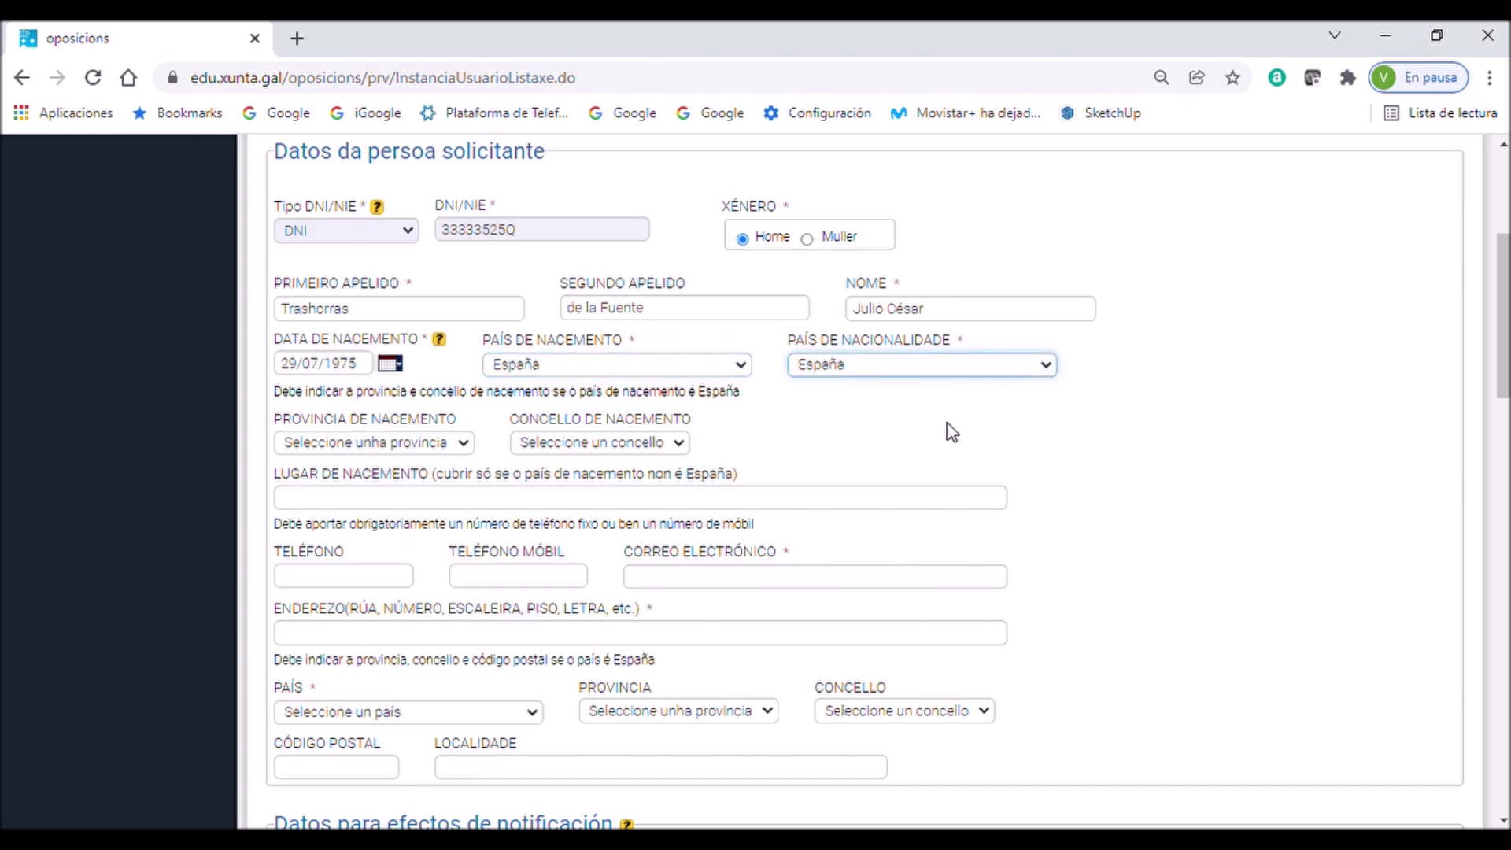
left_click(459, 446)
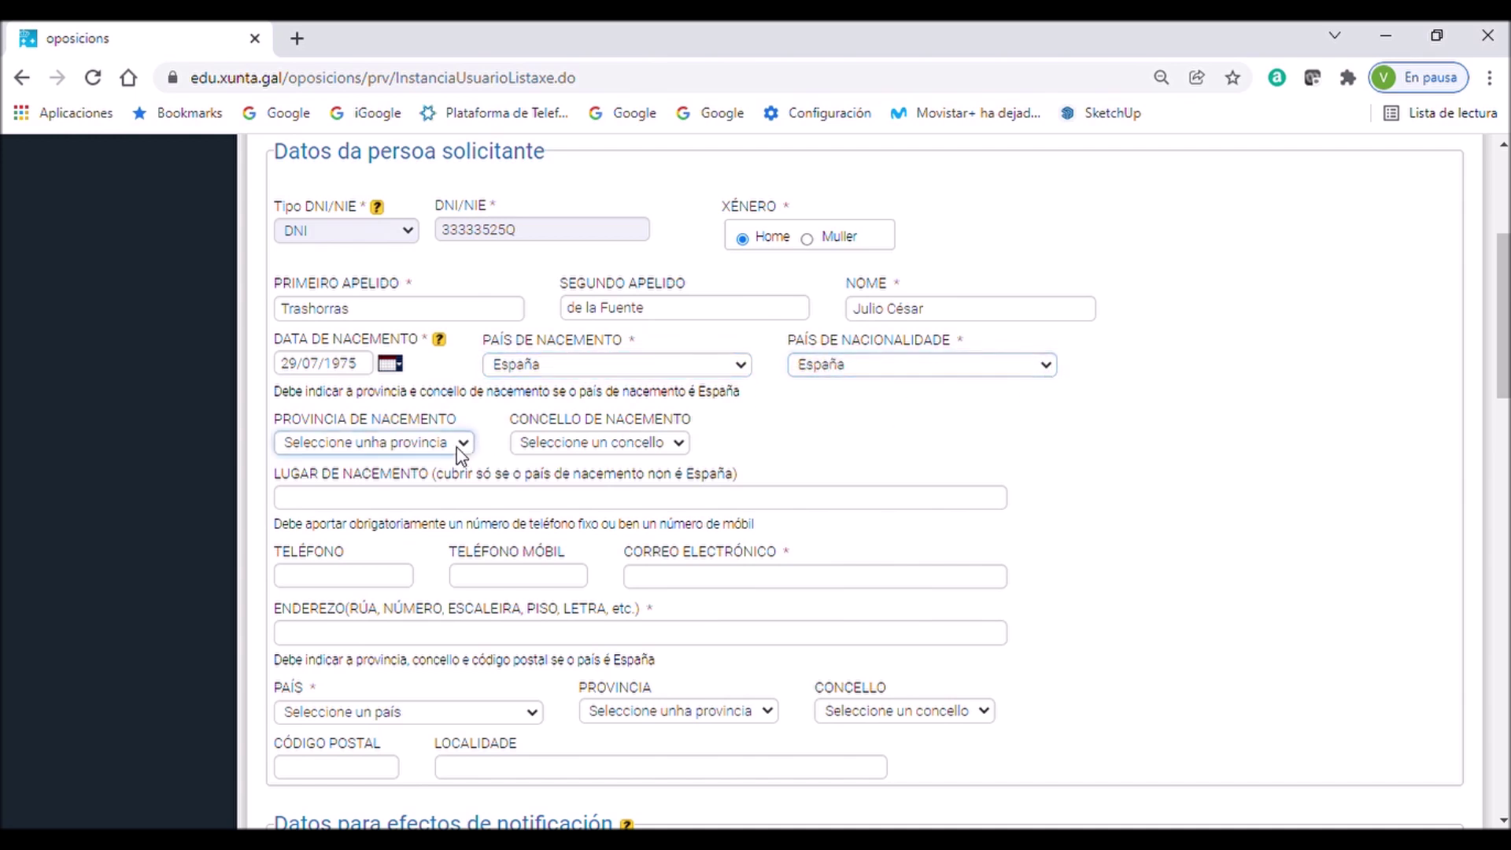
left_click(388, 528)
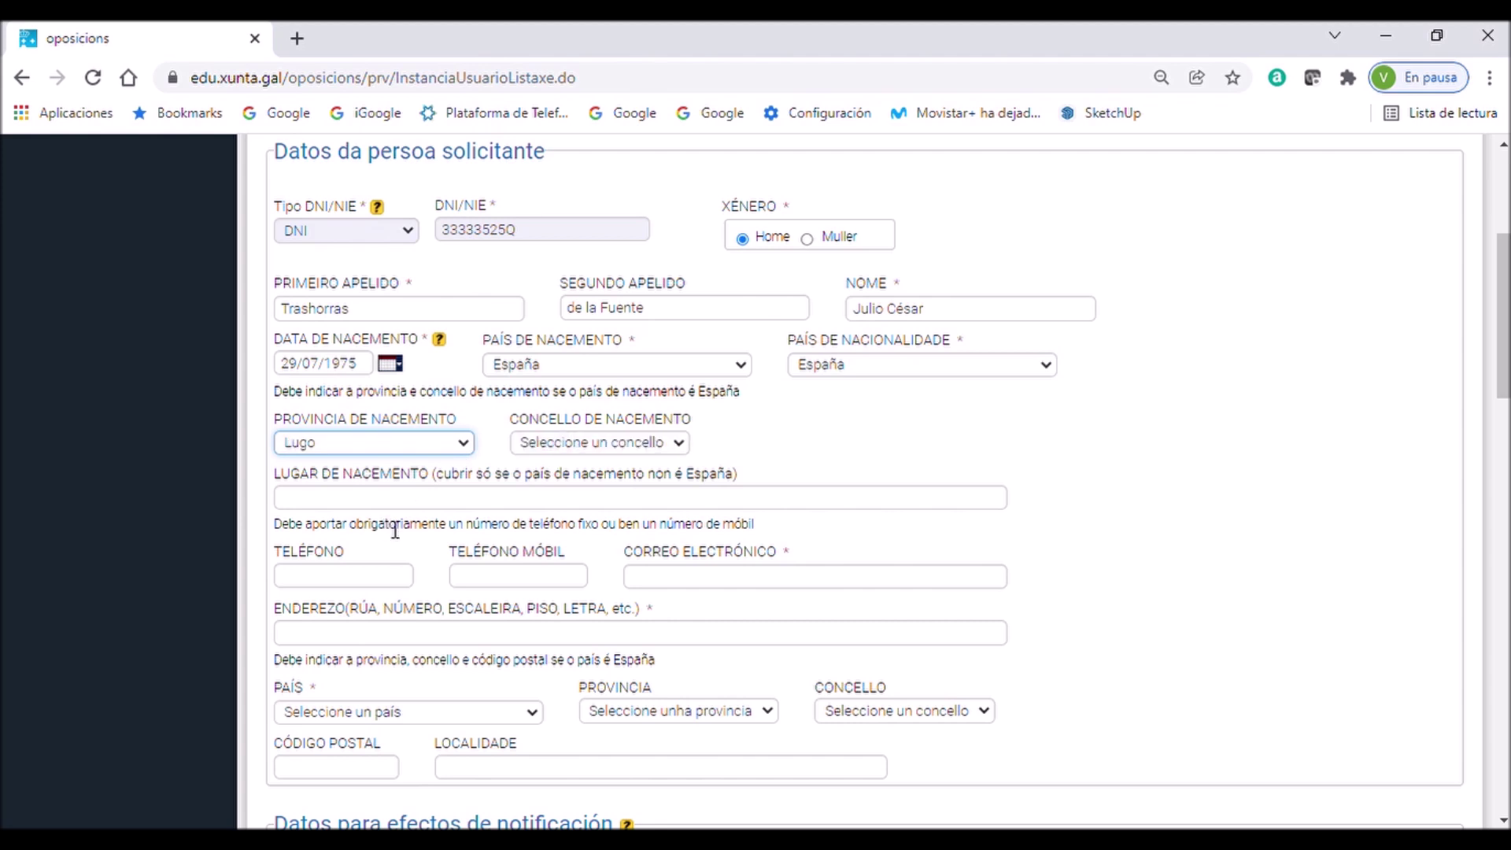
left_click(681, 445)
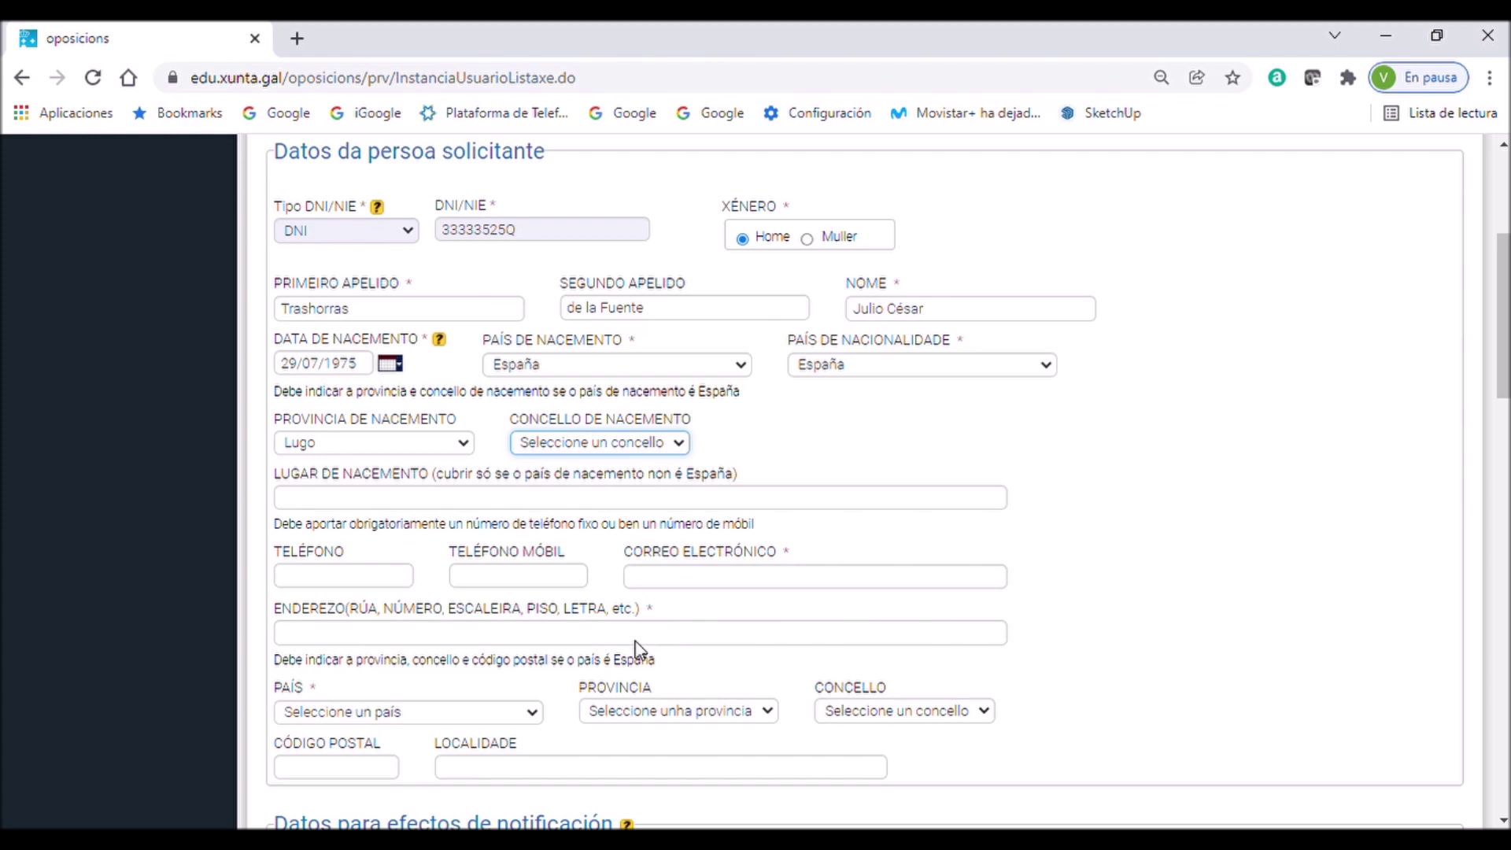
type("Lugo")
Enter the applicant's mobile number, e-mail and street address, using saved suggestions.
left_click(511, 582)
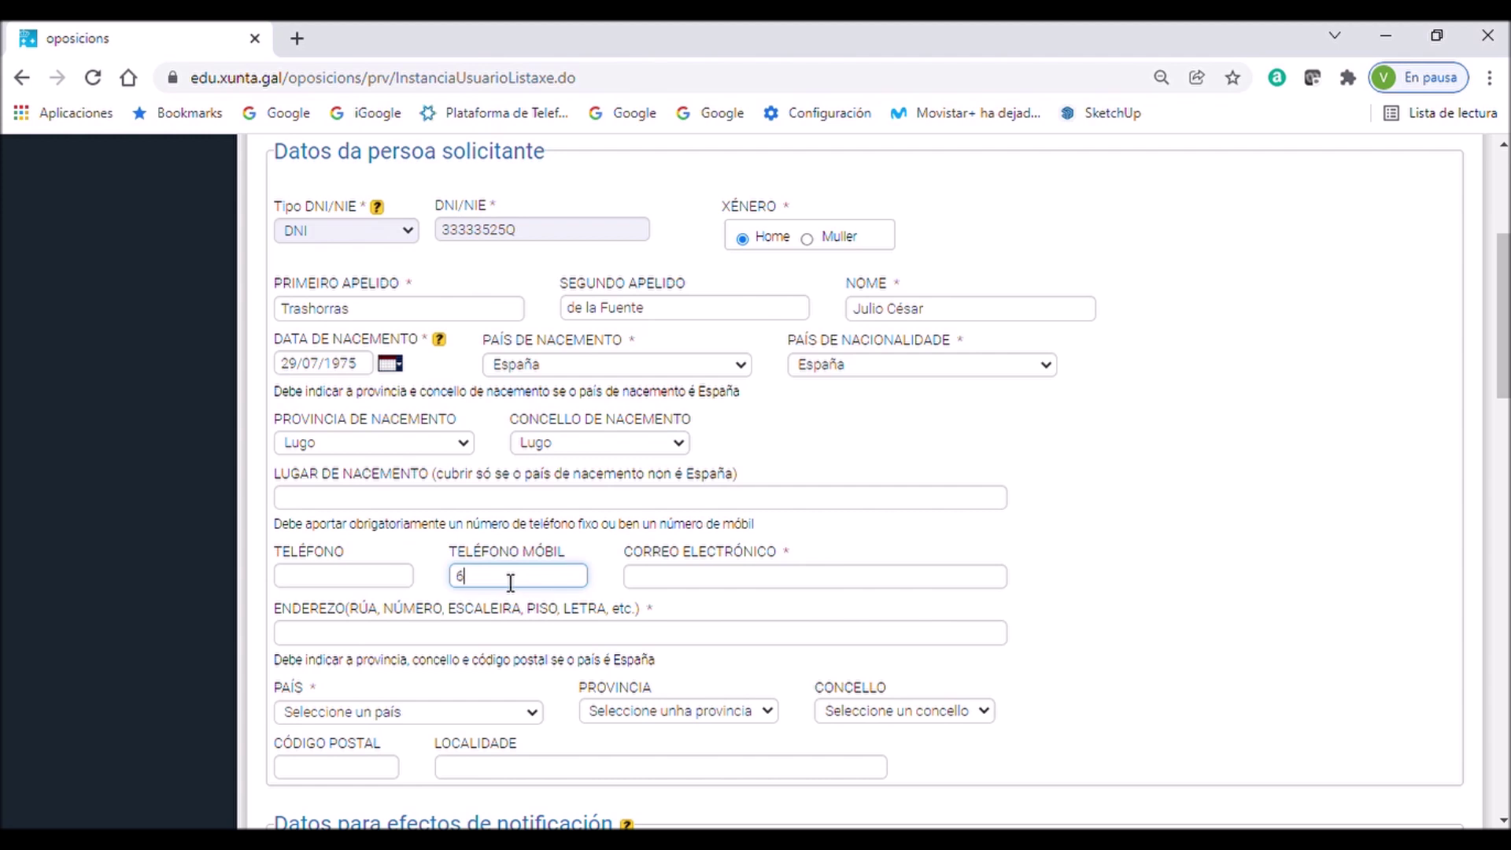
left_click(725, 585)
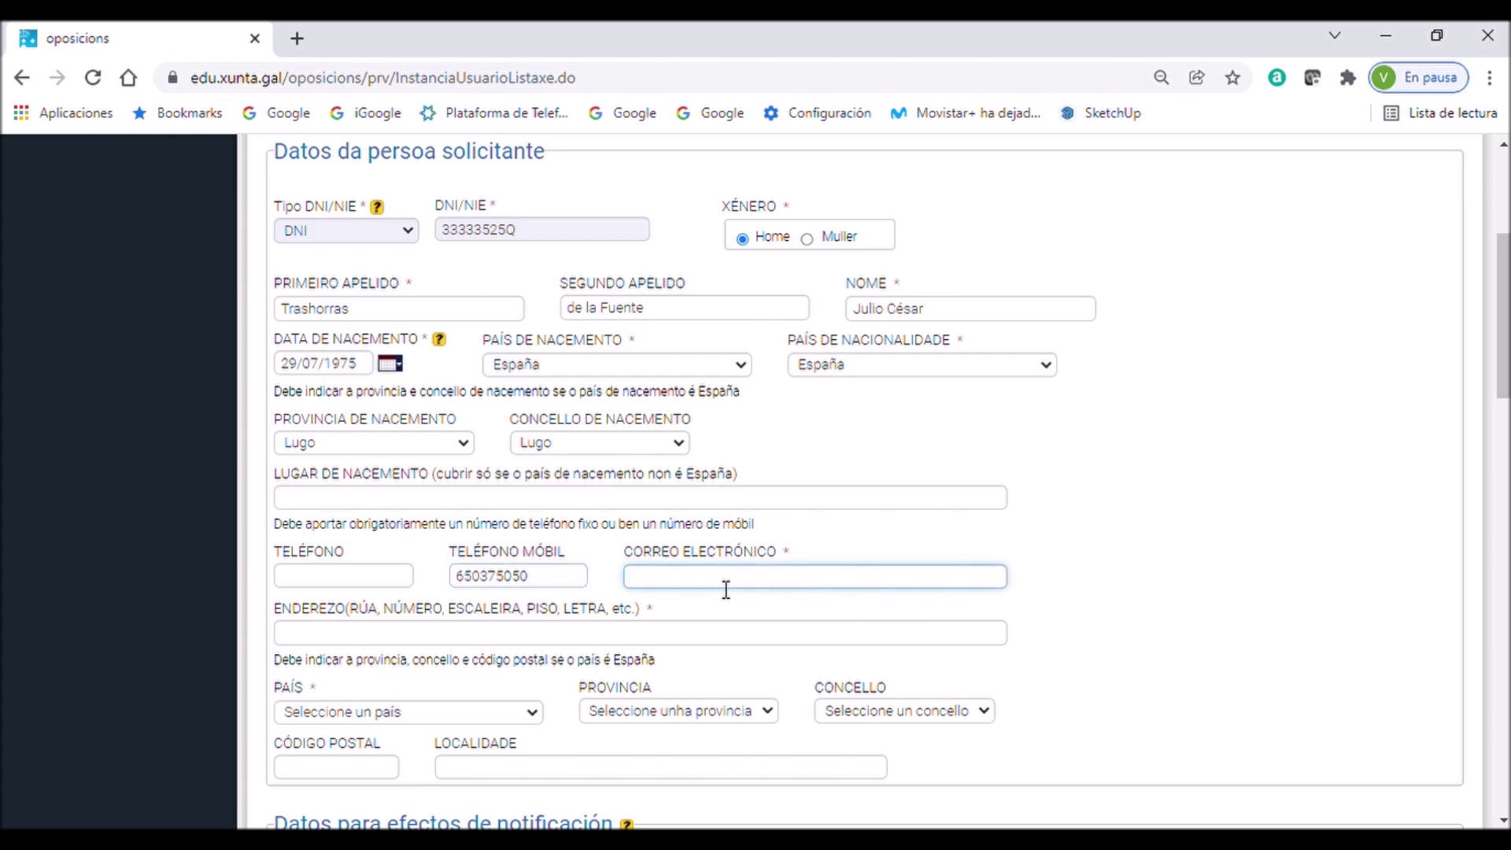
left_click(725, 345)
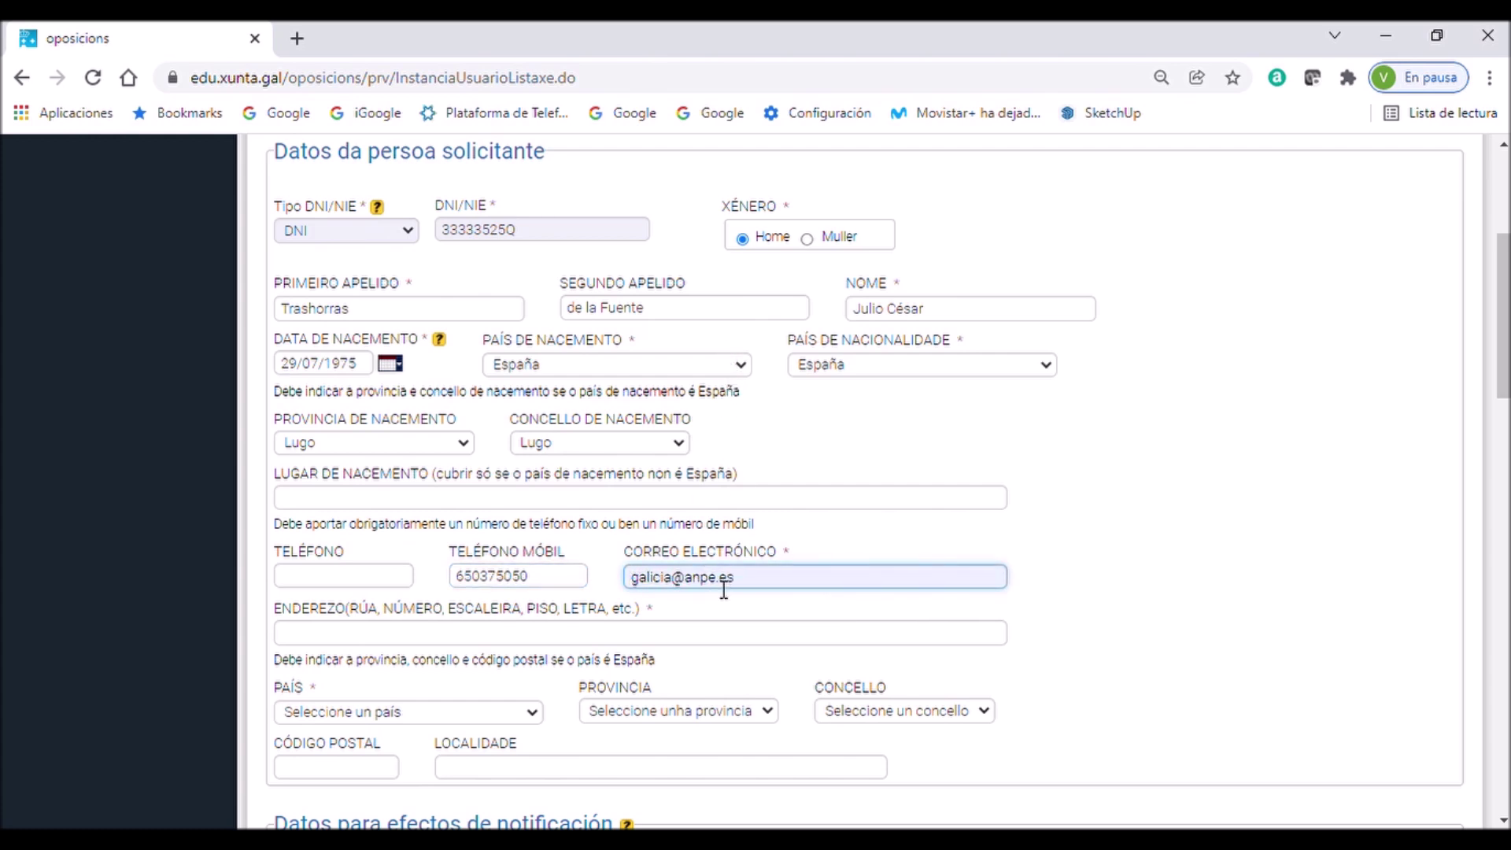
left_click(422, 643)
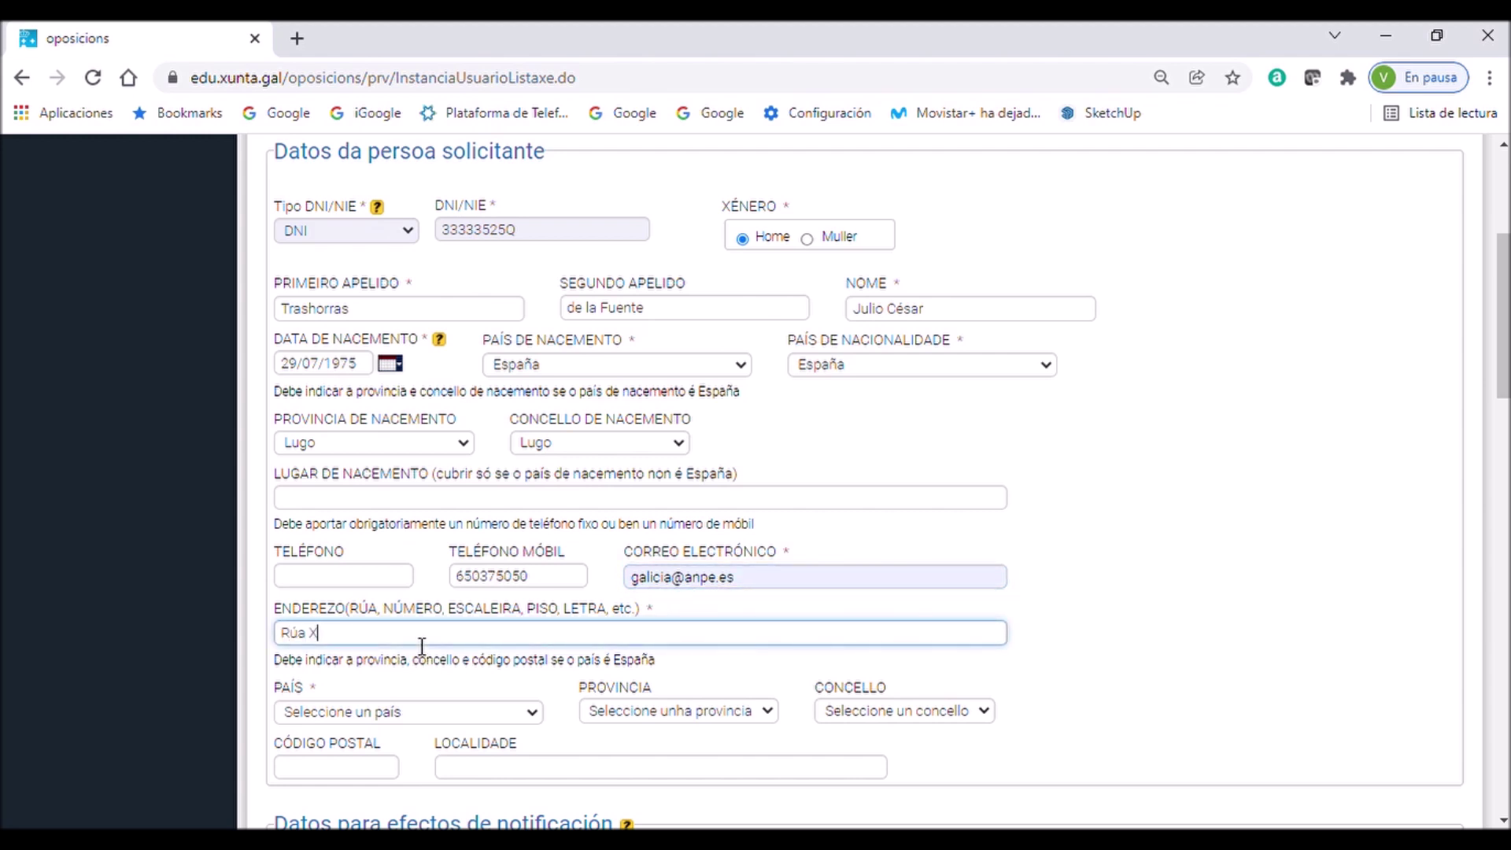
left_click(422, 663)
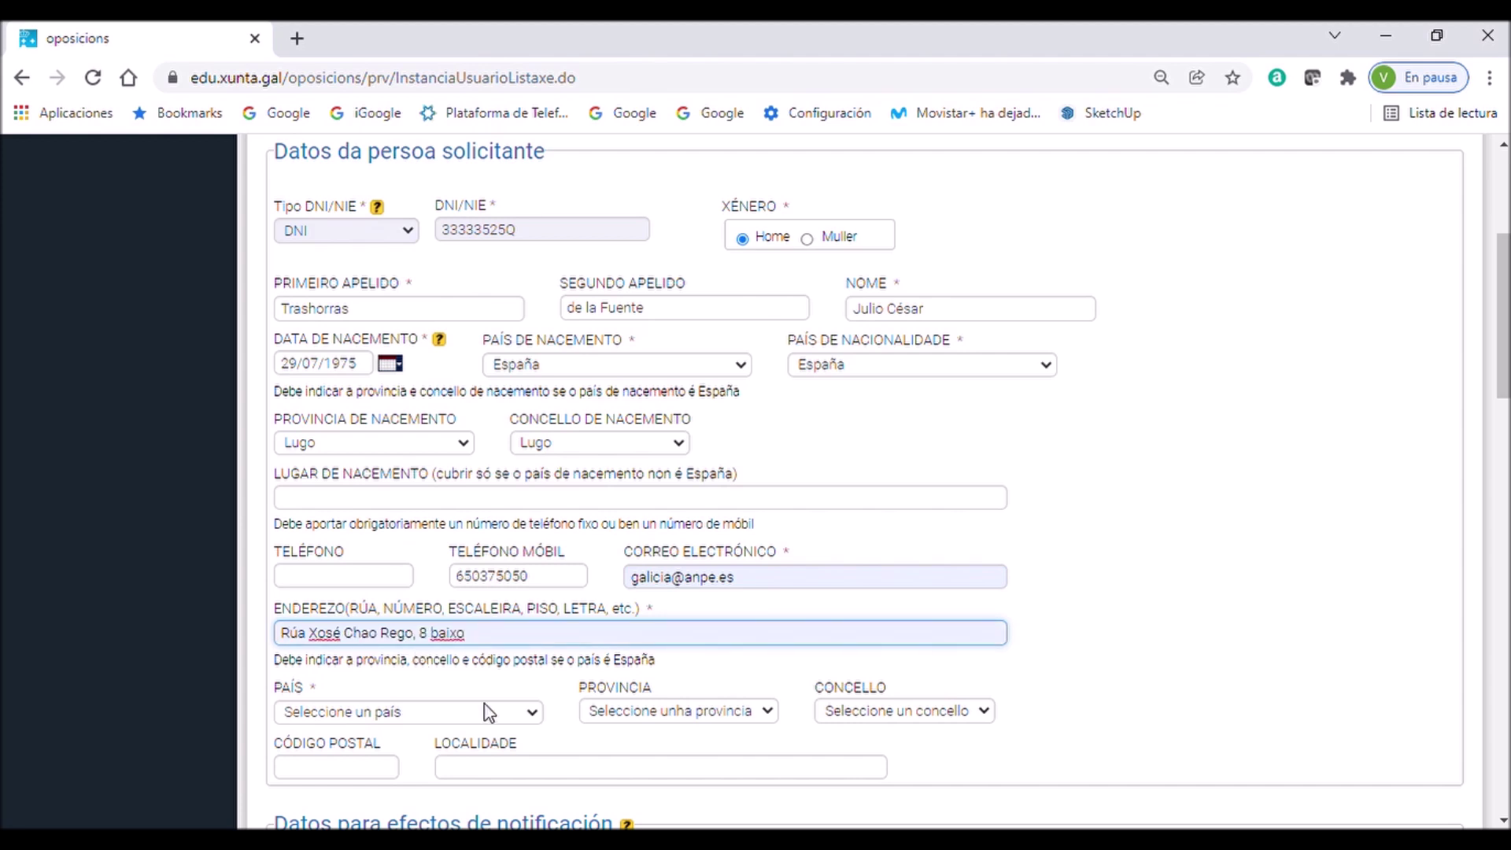
key("Tab")
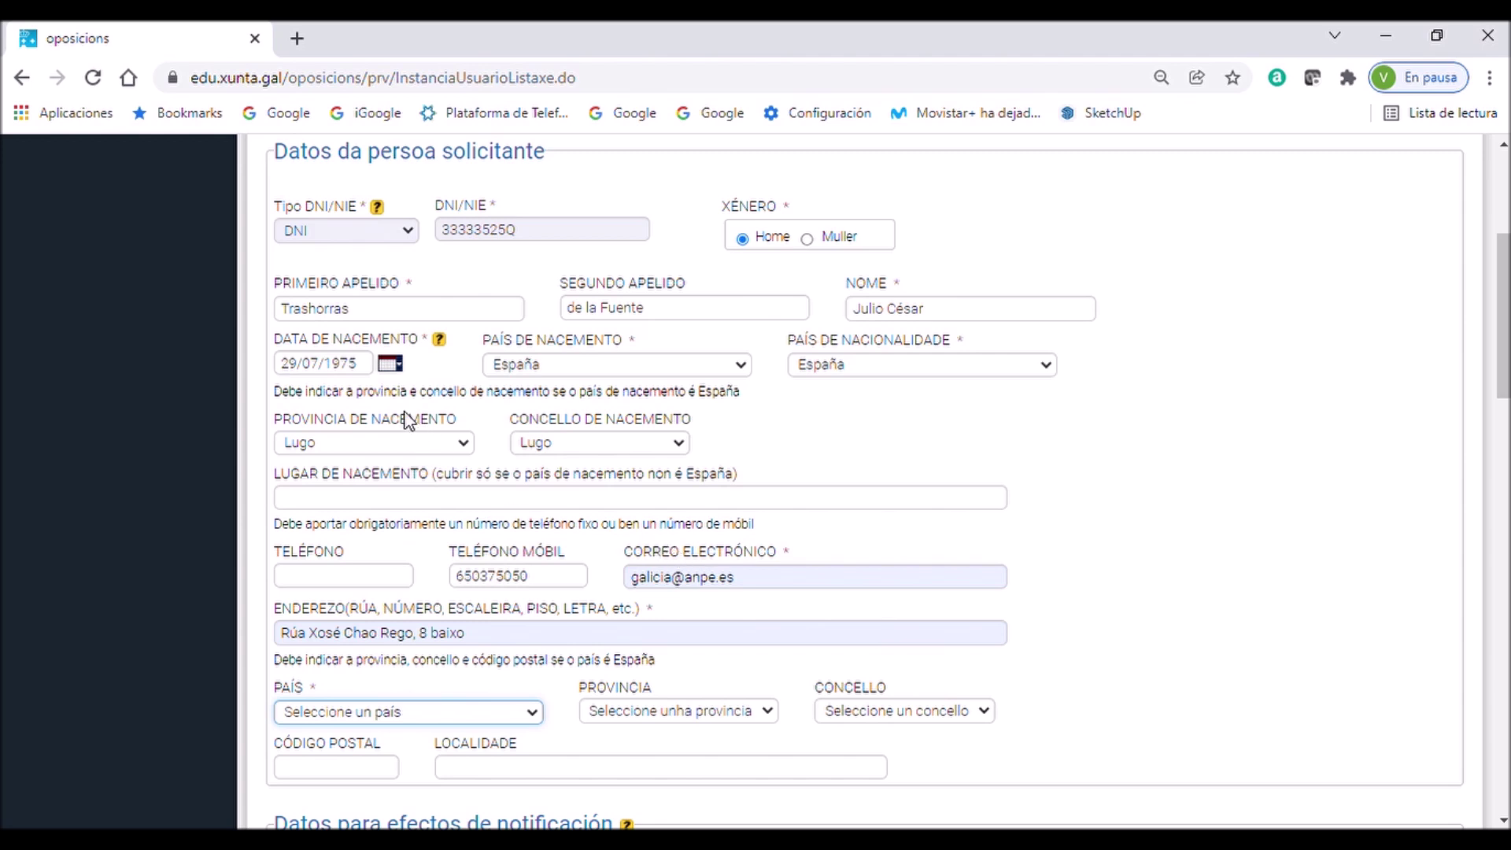
Set residence country España, province Coruña (A) and municipality Santiago de Compostela.
left_click(386, 372)
left_click(766, 718)
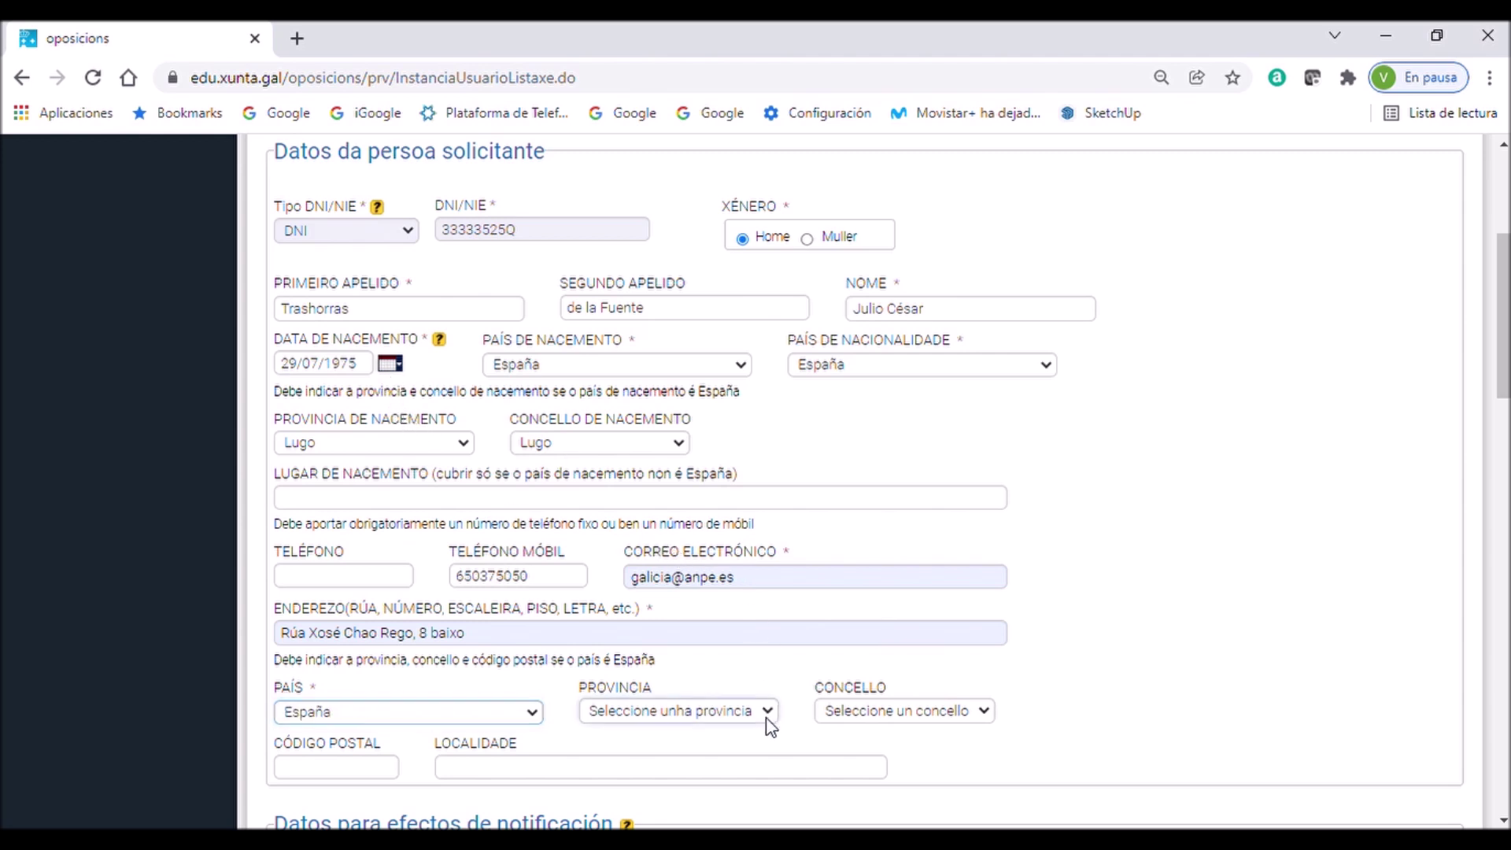
left_click(665, 377)
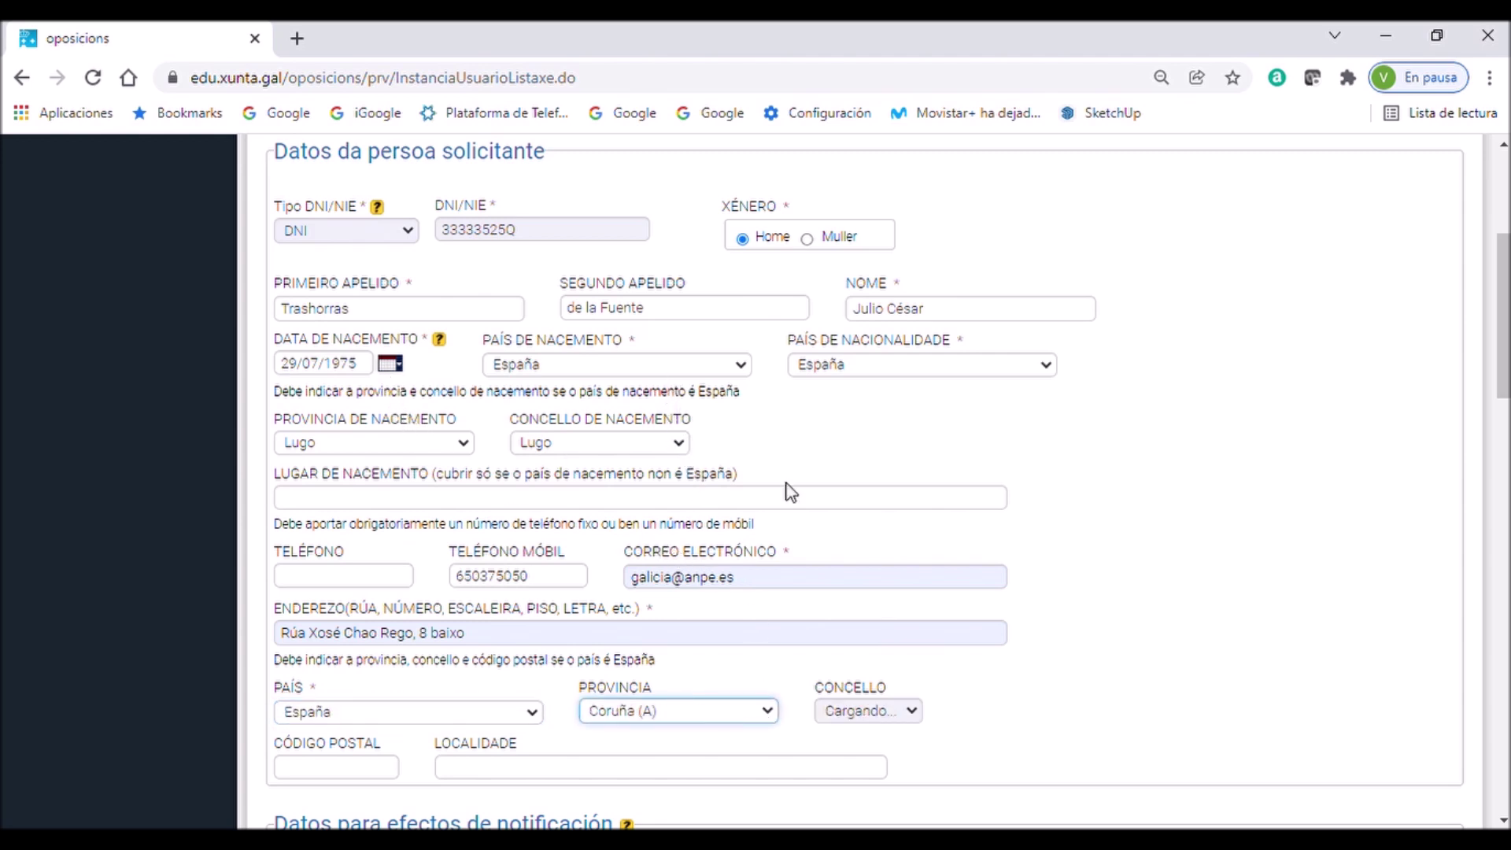
left_click(1044, 713)
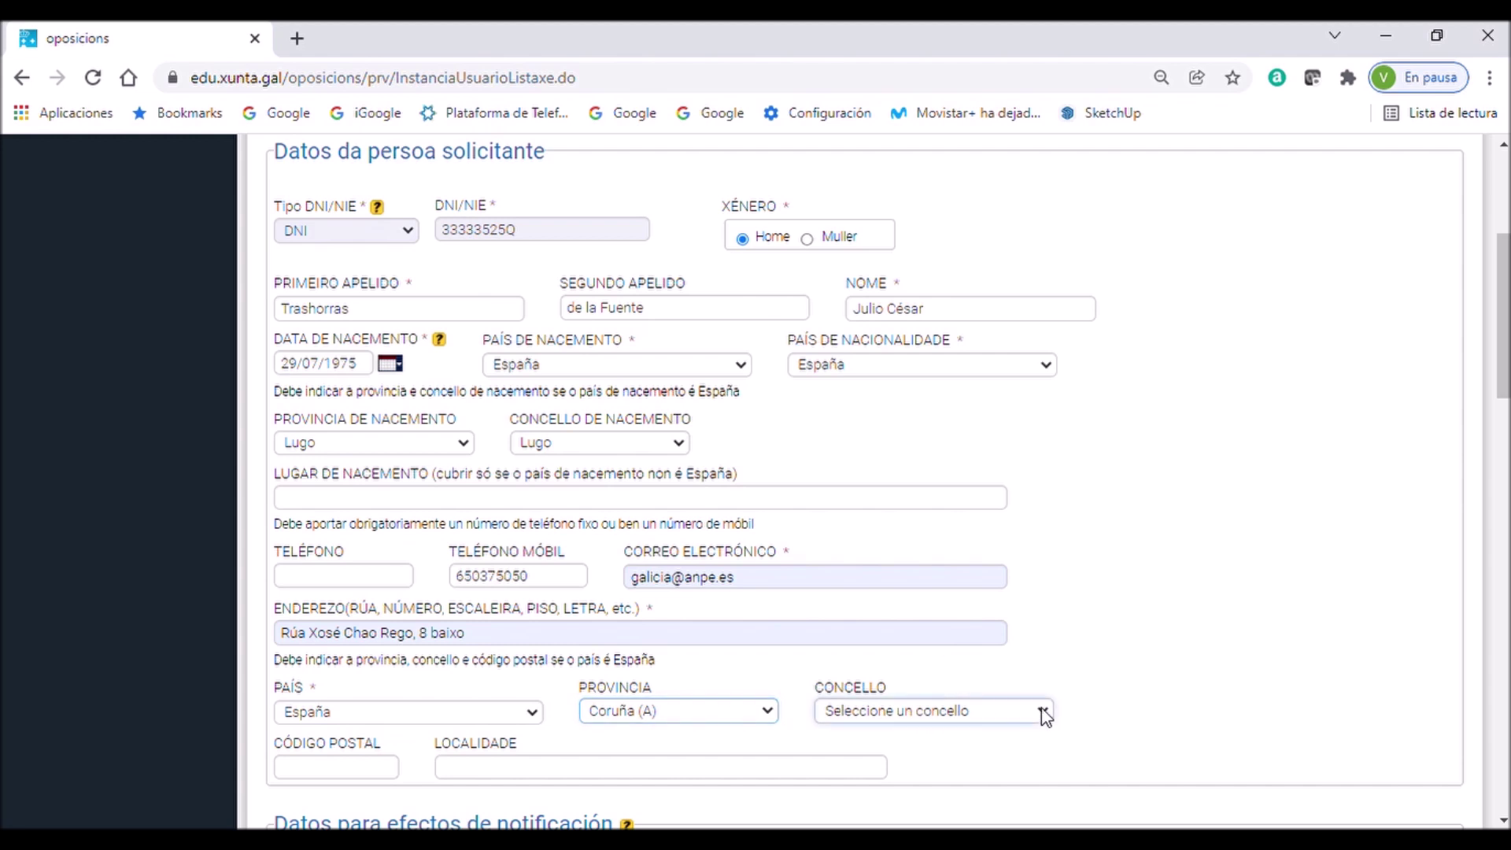
key("s")
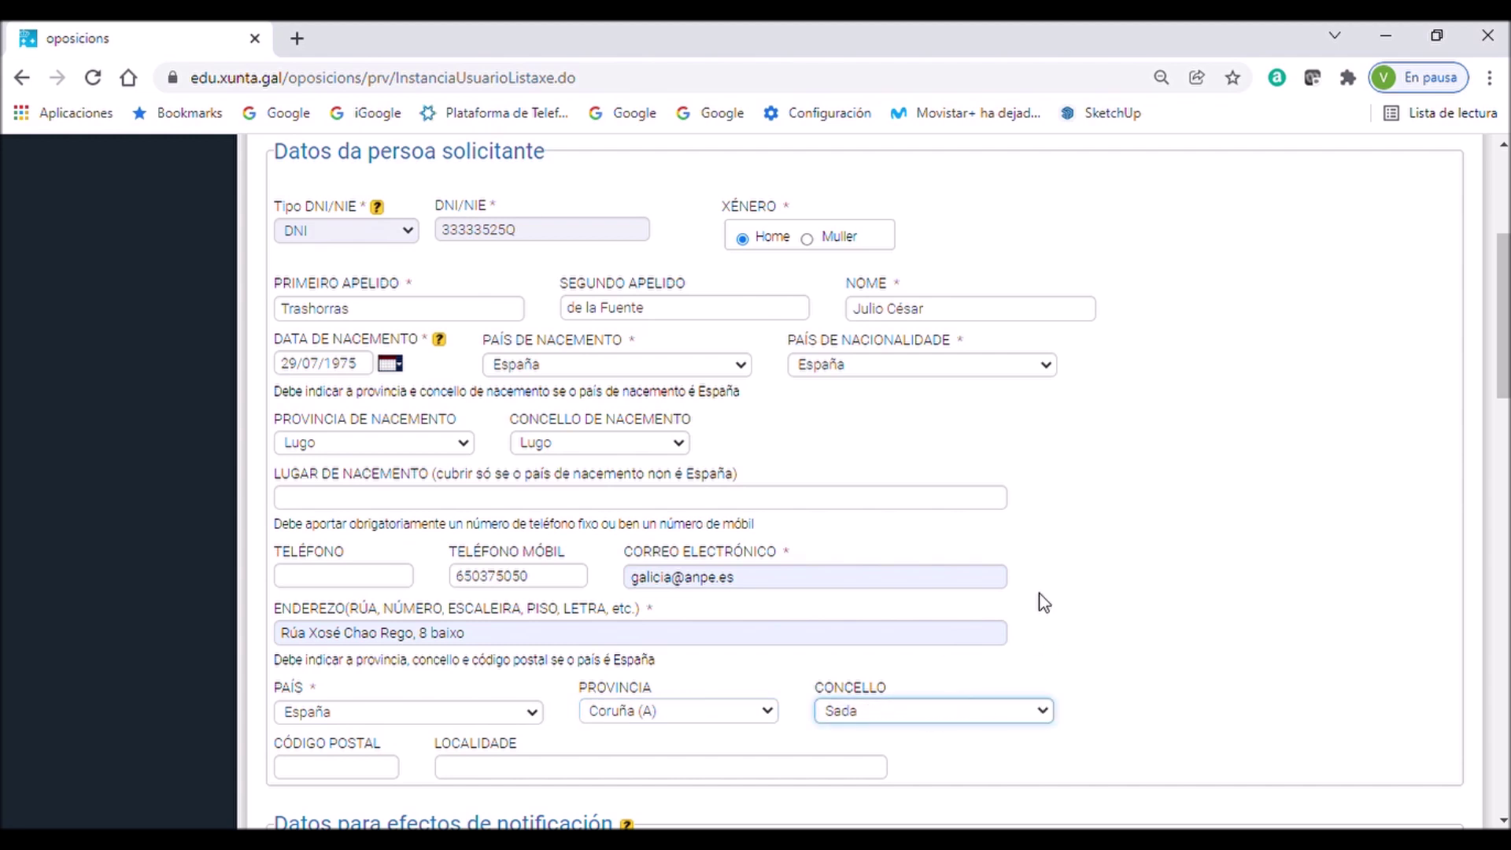
key("s")
key("s")
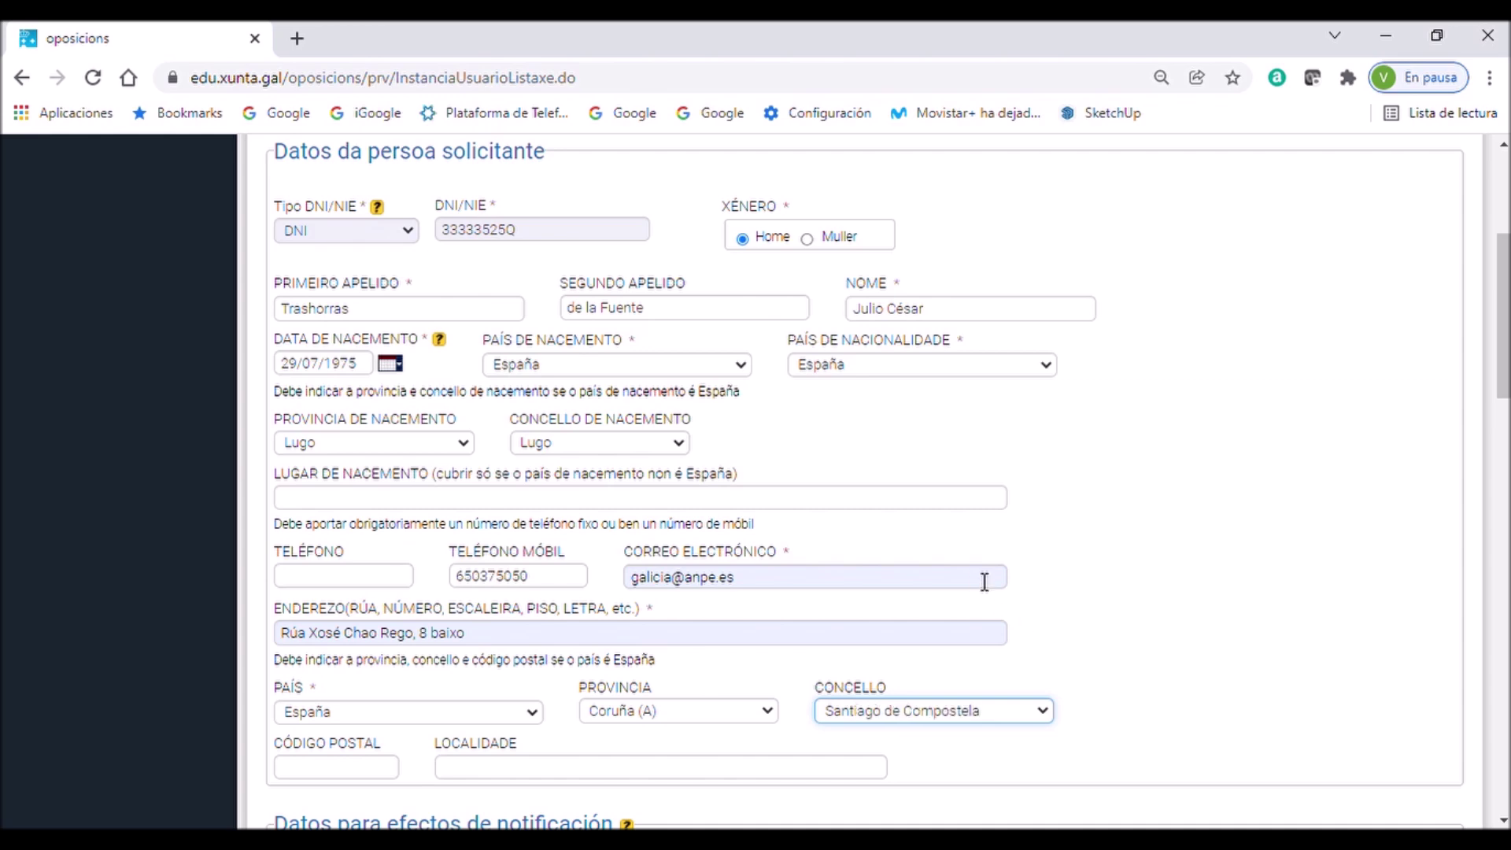
Enter the residence postal code and set Localidade to Santiago de Compostela.
left_click_drag(1503, 384, 1503, 445)
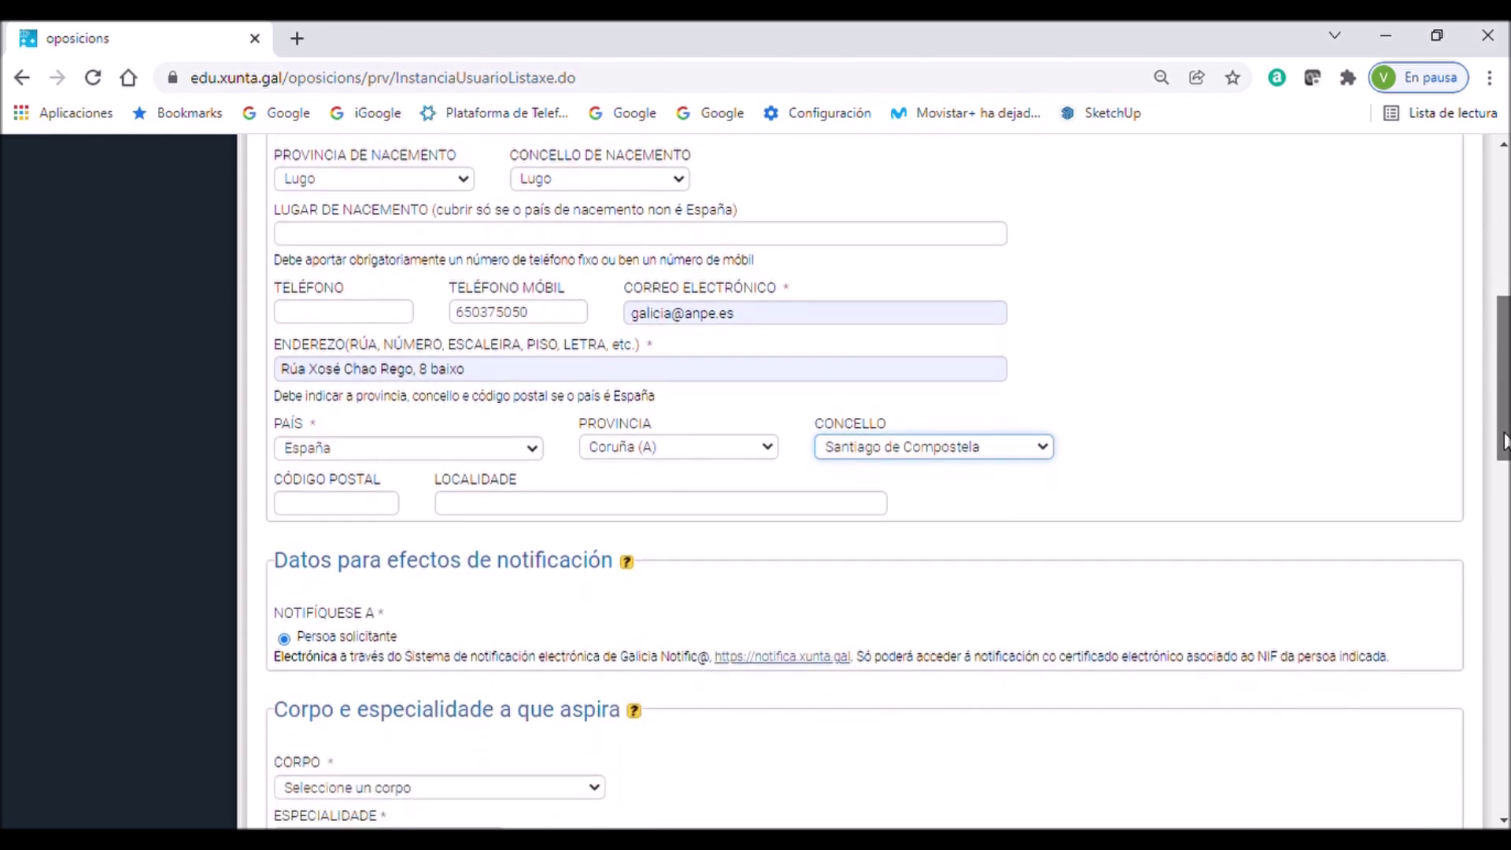
left_click(362, 510)
type("15705")
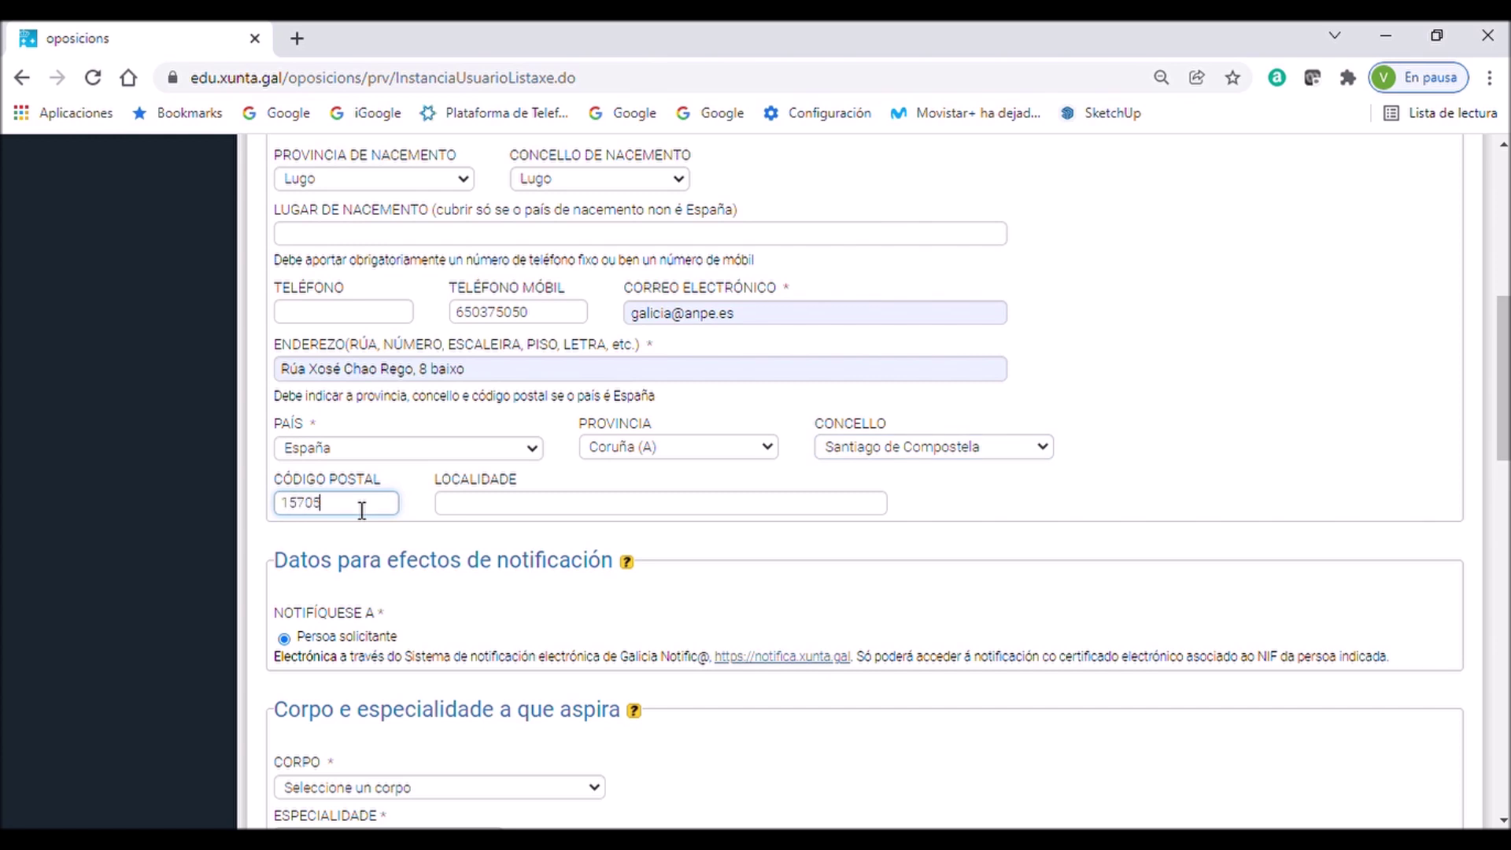
left_click(522, 513)
type("S")
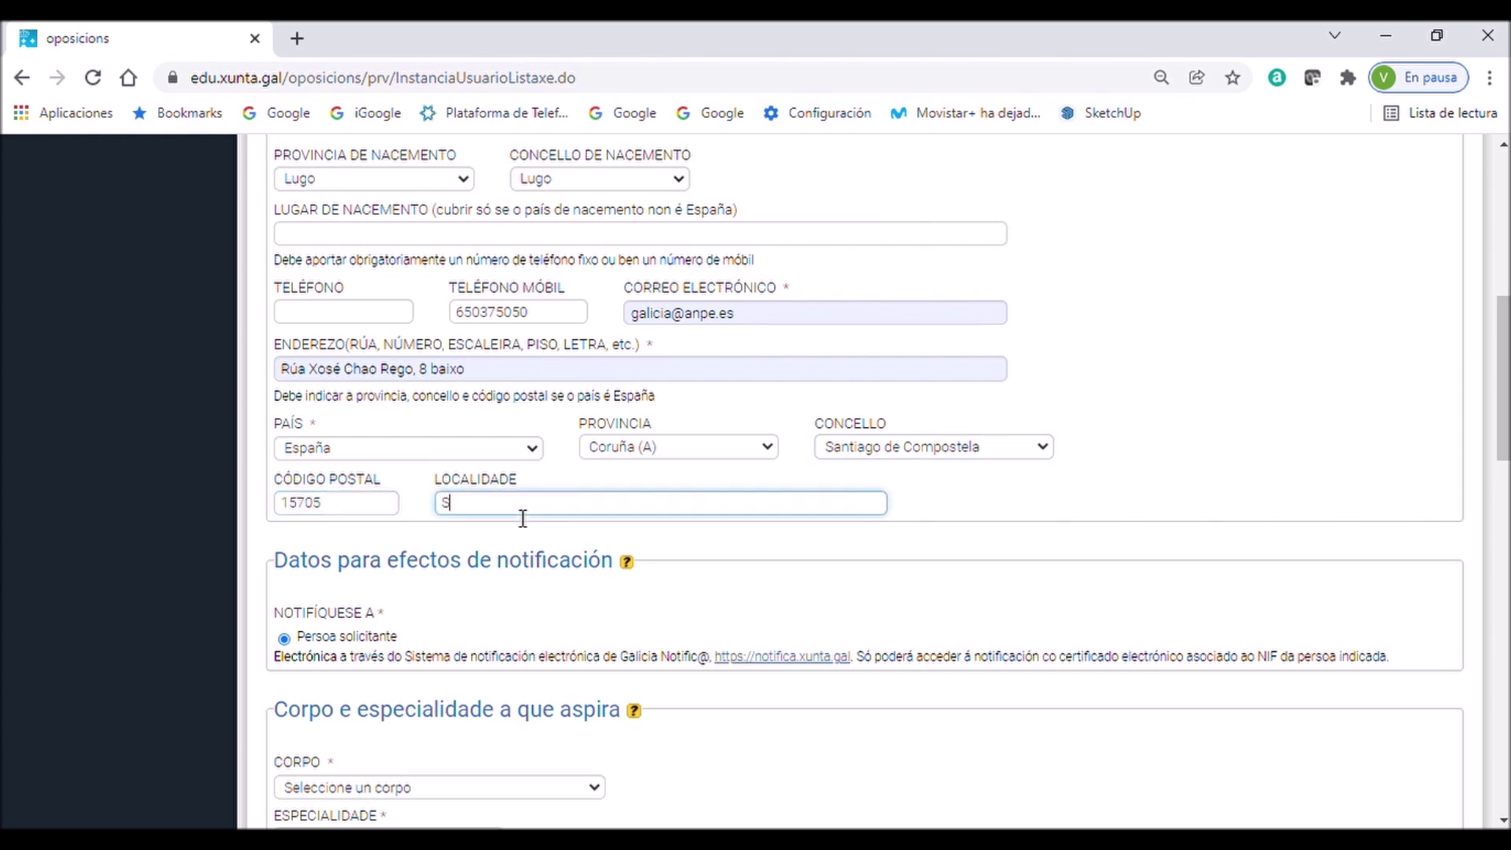
type("antiago de Compostela")
left_click(532, 543)
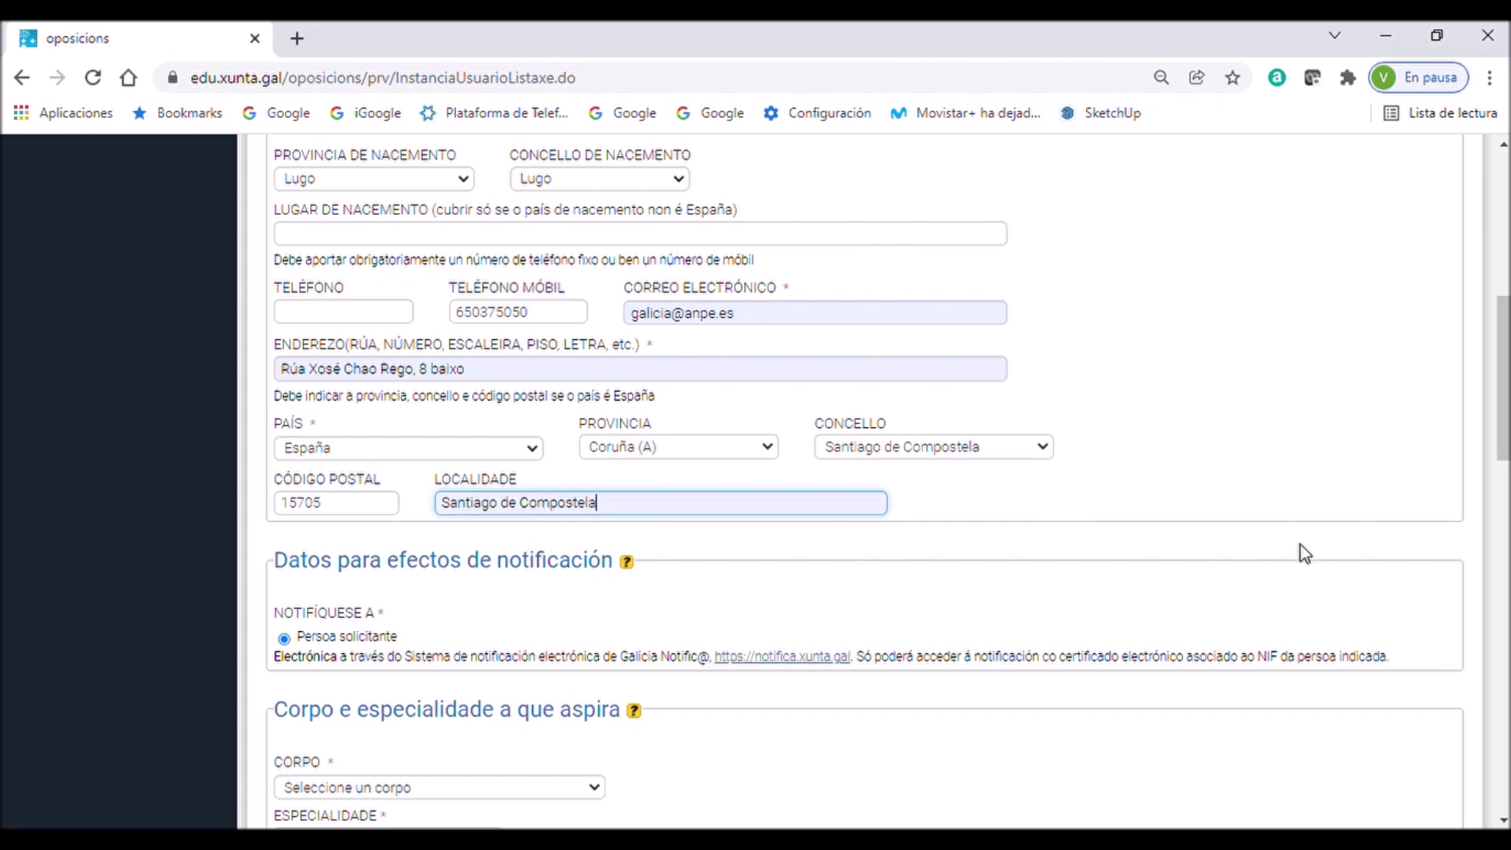
mouse_move(1495, 470)
left_mouse_down()
mouse_move(1502, 405)
mouse_move(1508, 493)
left_mouse_up()
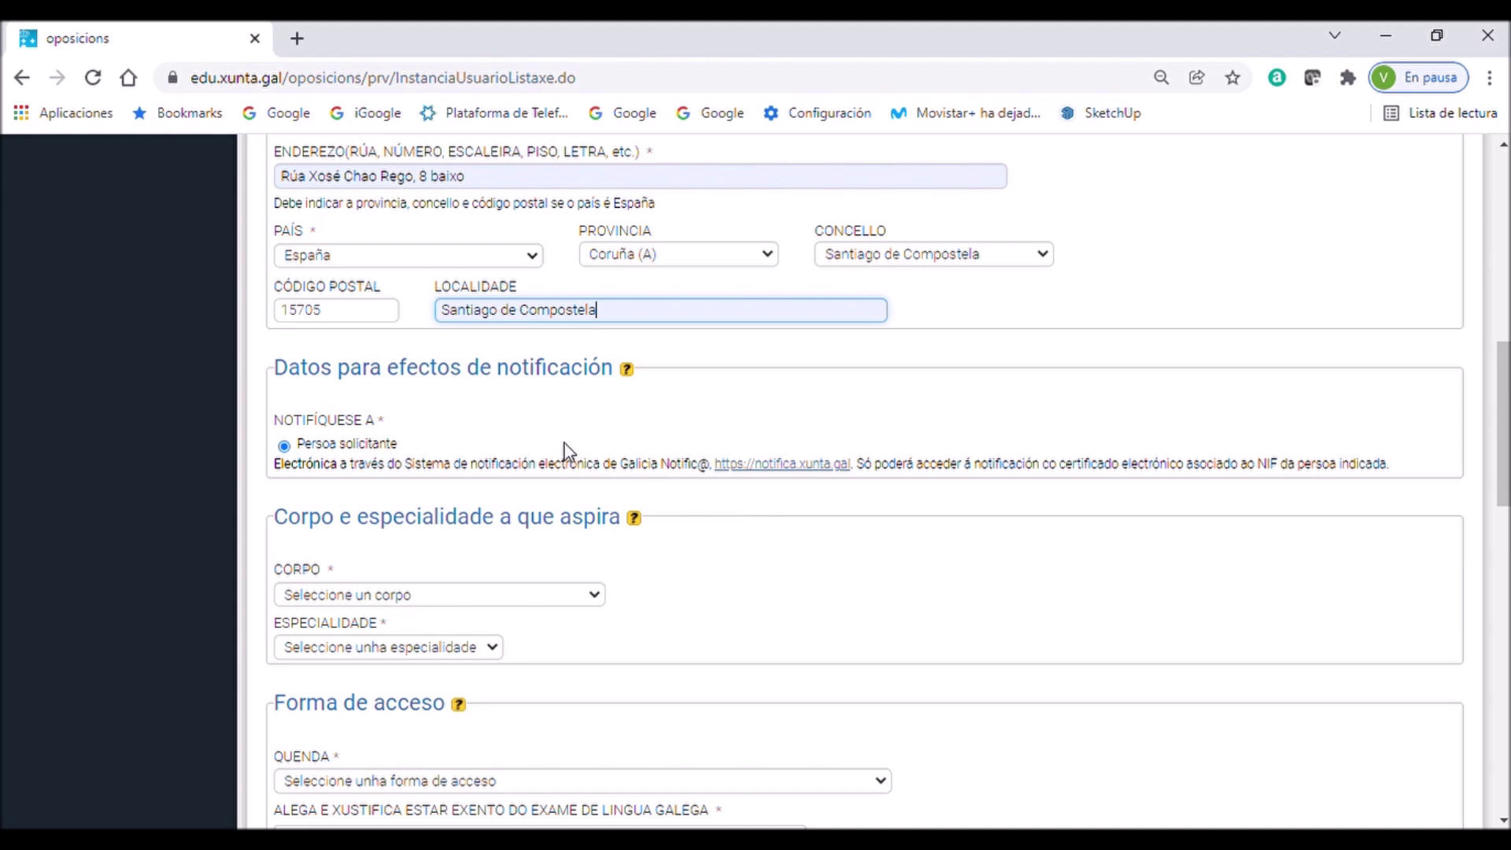
Choose corps 590 - Profesores de ensino secundario and specialty 006 - Matemáticas.
scroll(1504, 492, "down", 2)
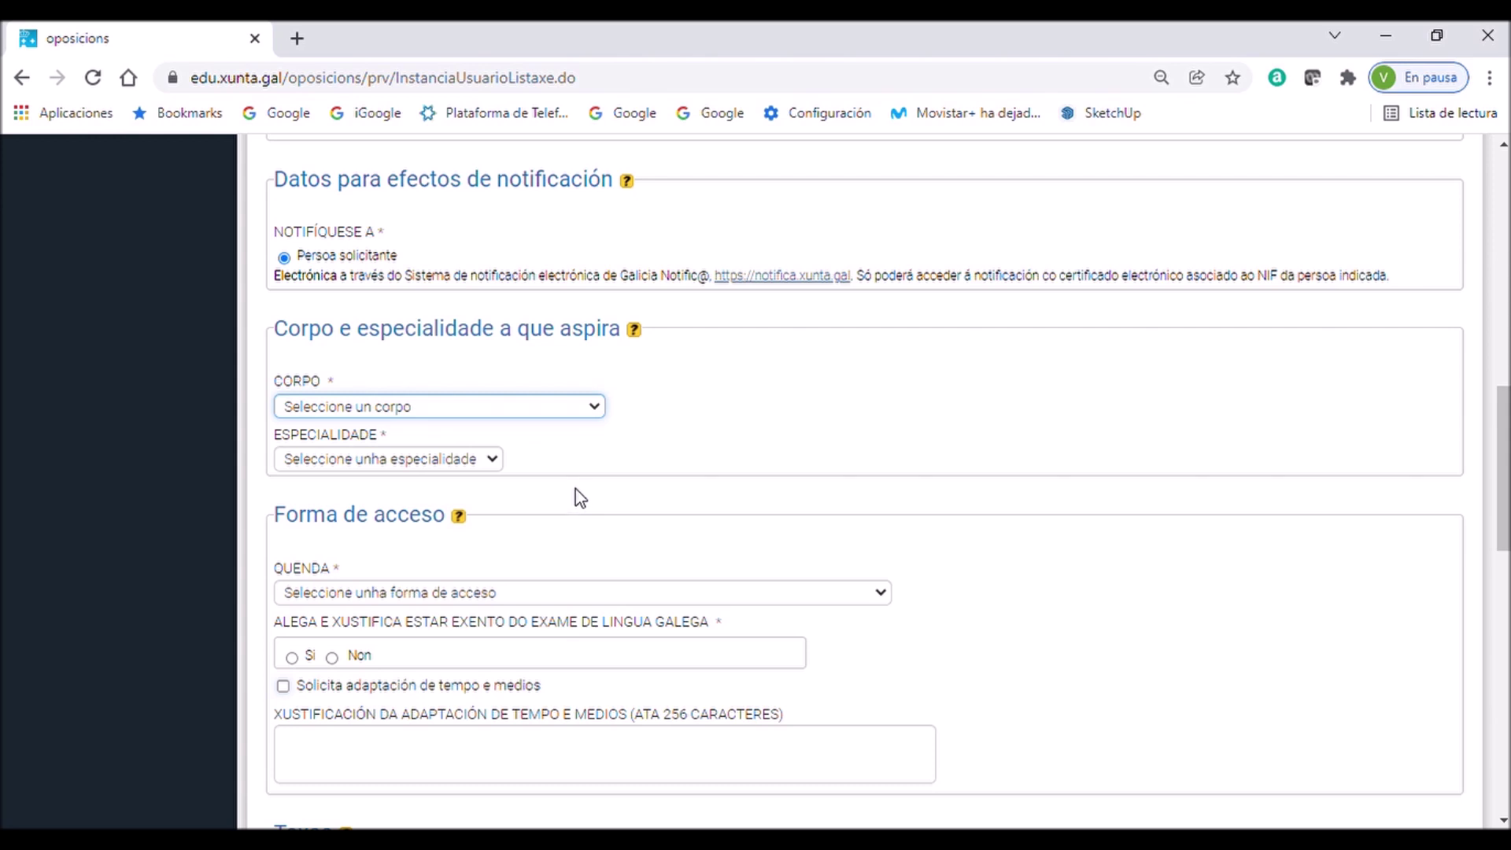
left_click(545, 471)
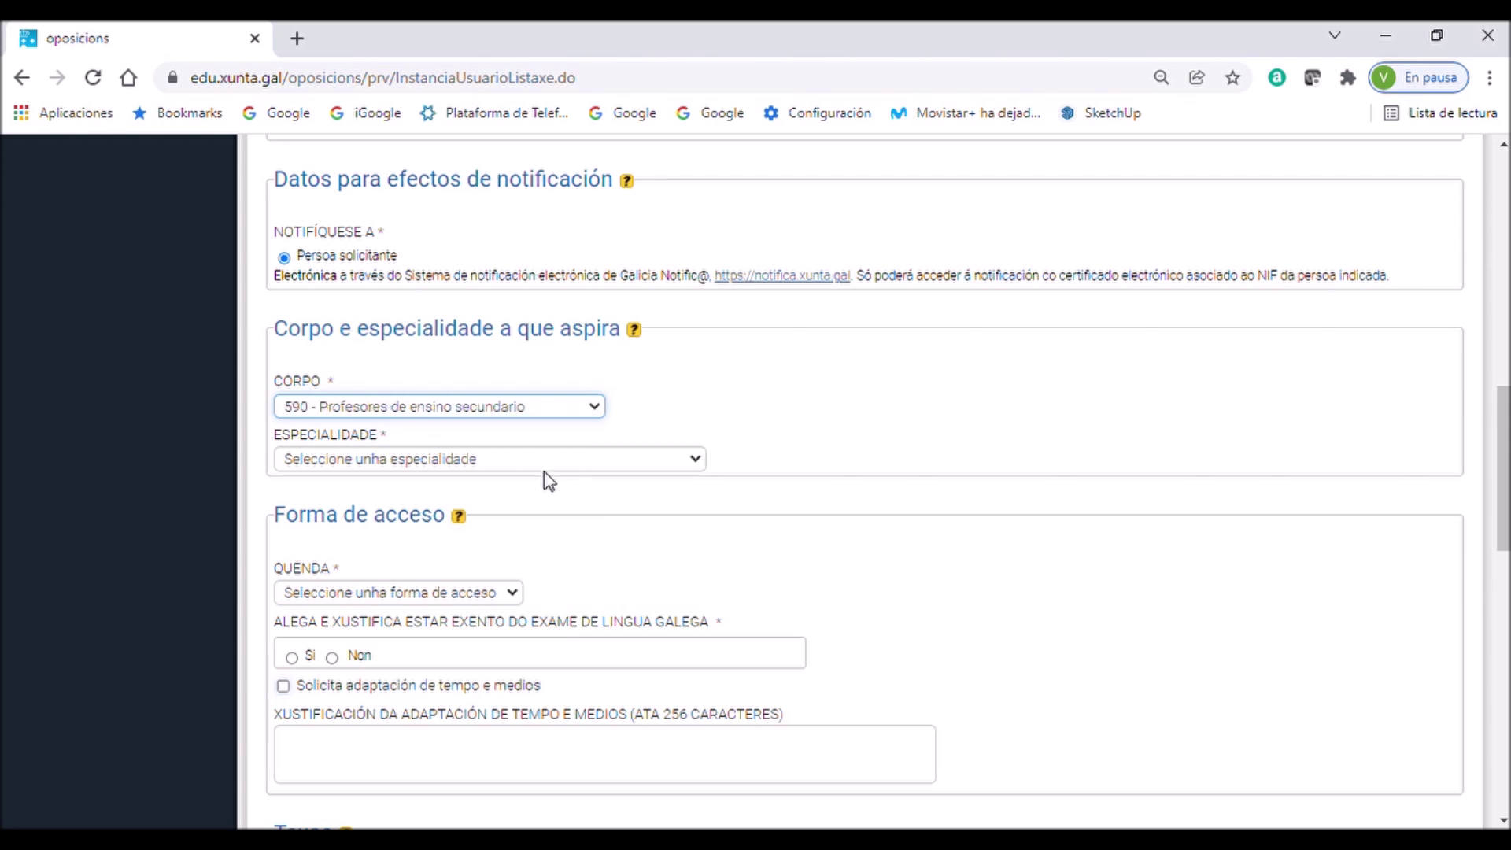
left_click(698, 465)
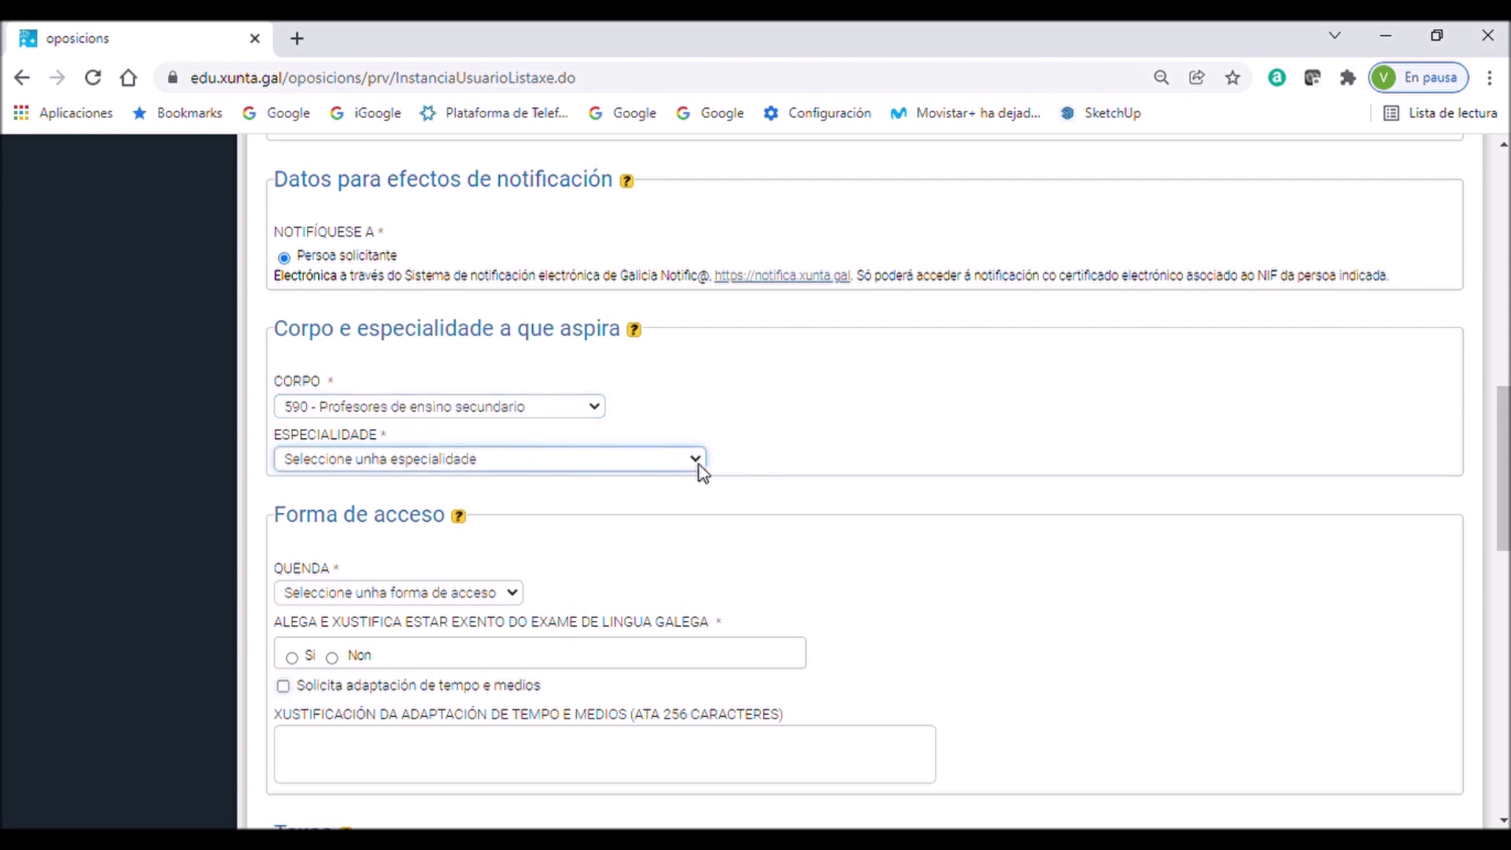
left_click(549, 186)
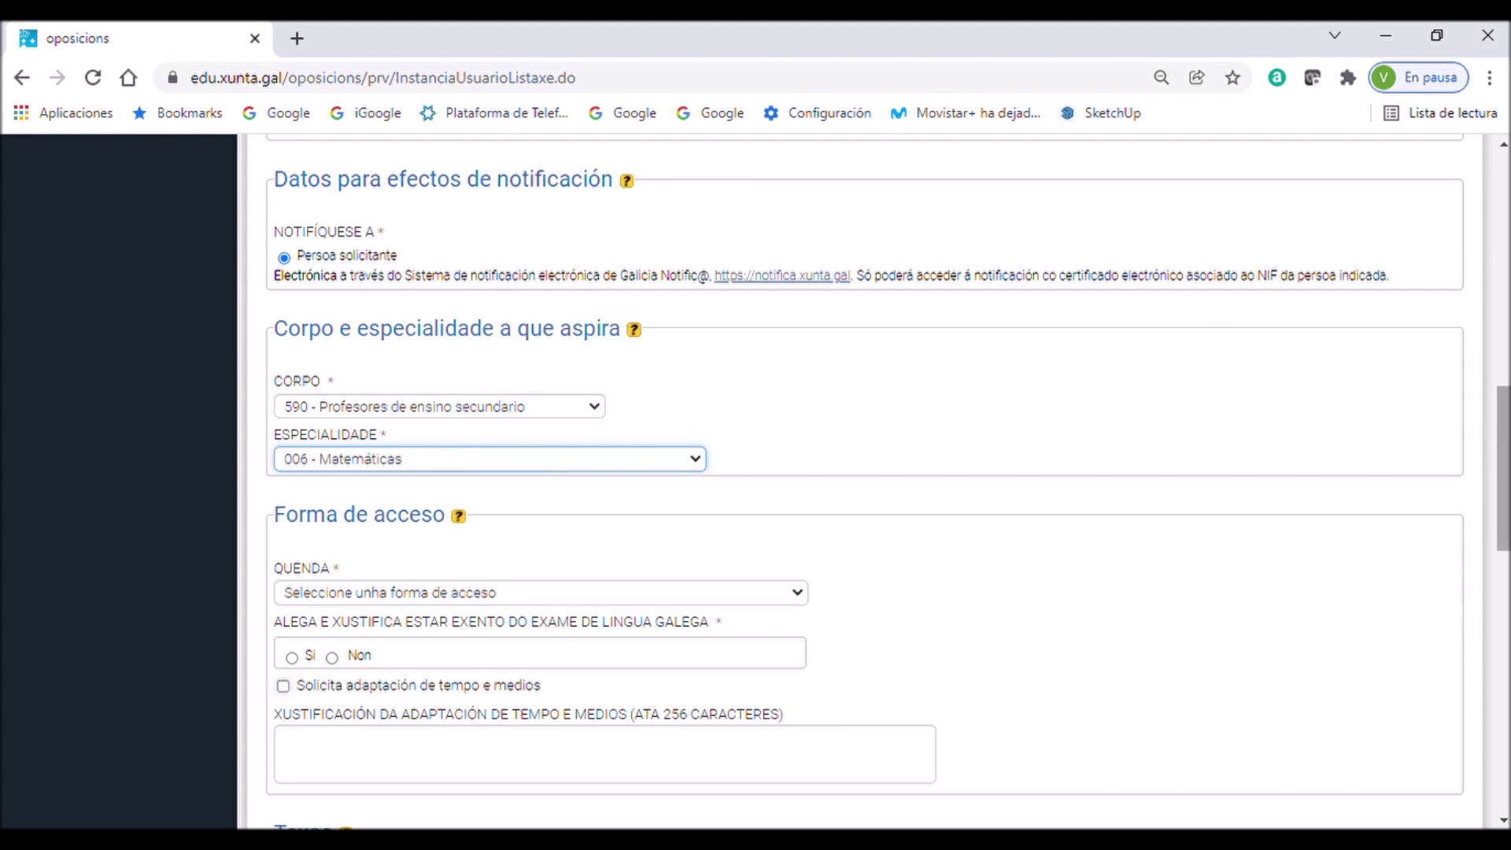
scroll(1503, 472, "down", 1)
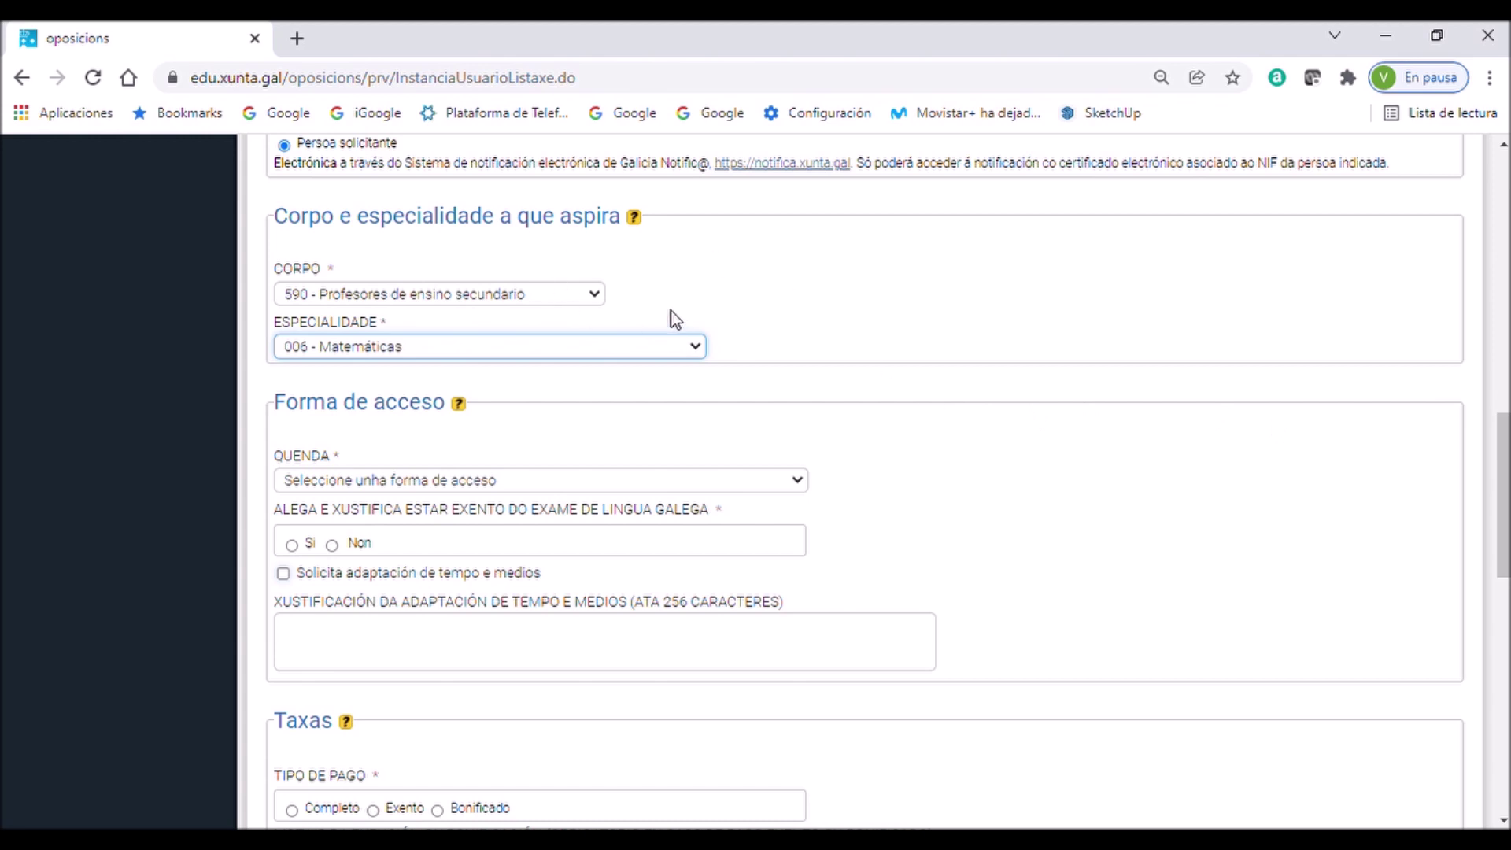
Set the access to Quenda L - Libre and mark the Galician language exam exemption as Si.
left_click(798, 483)
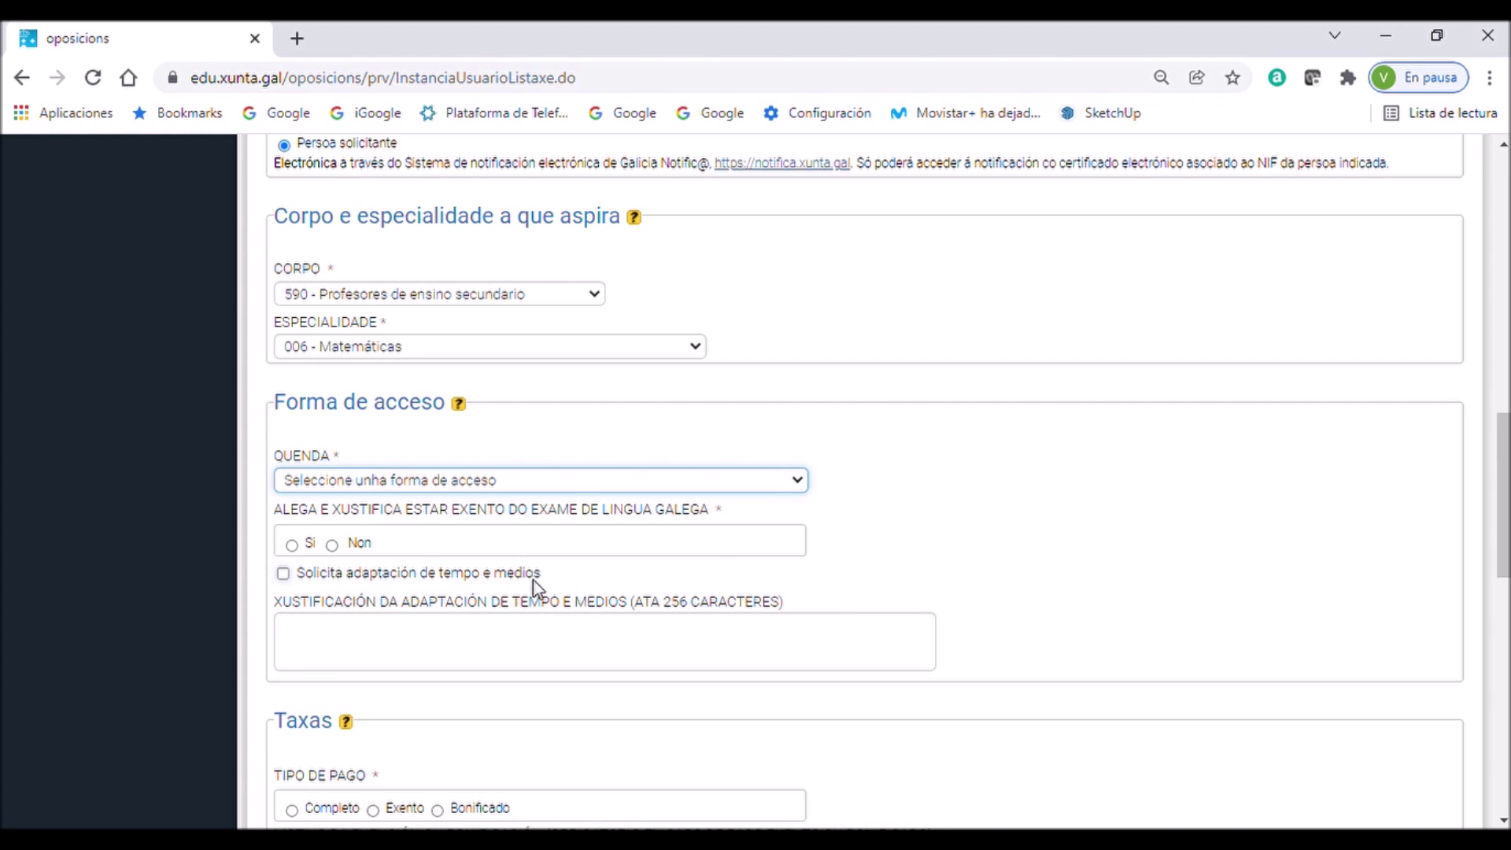
key("Down")
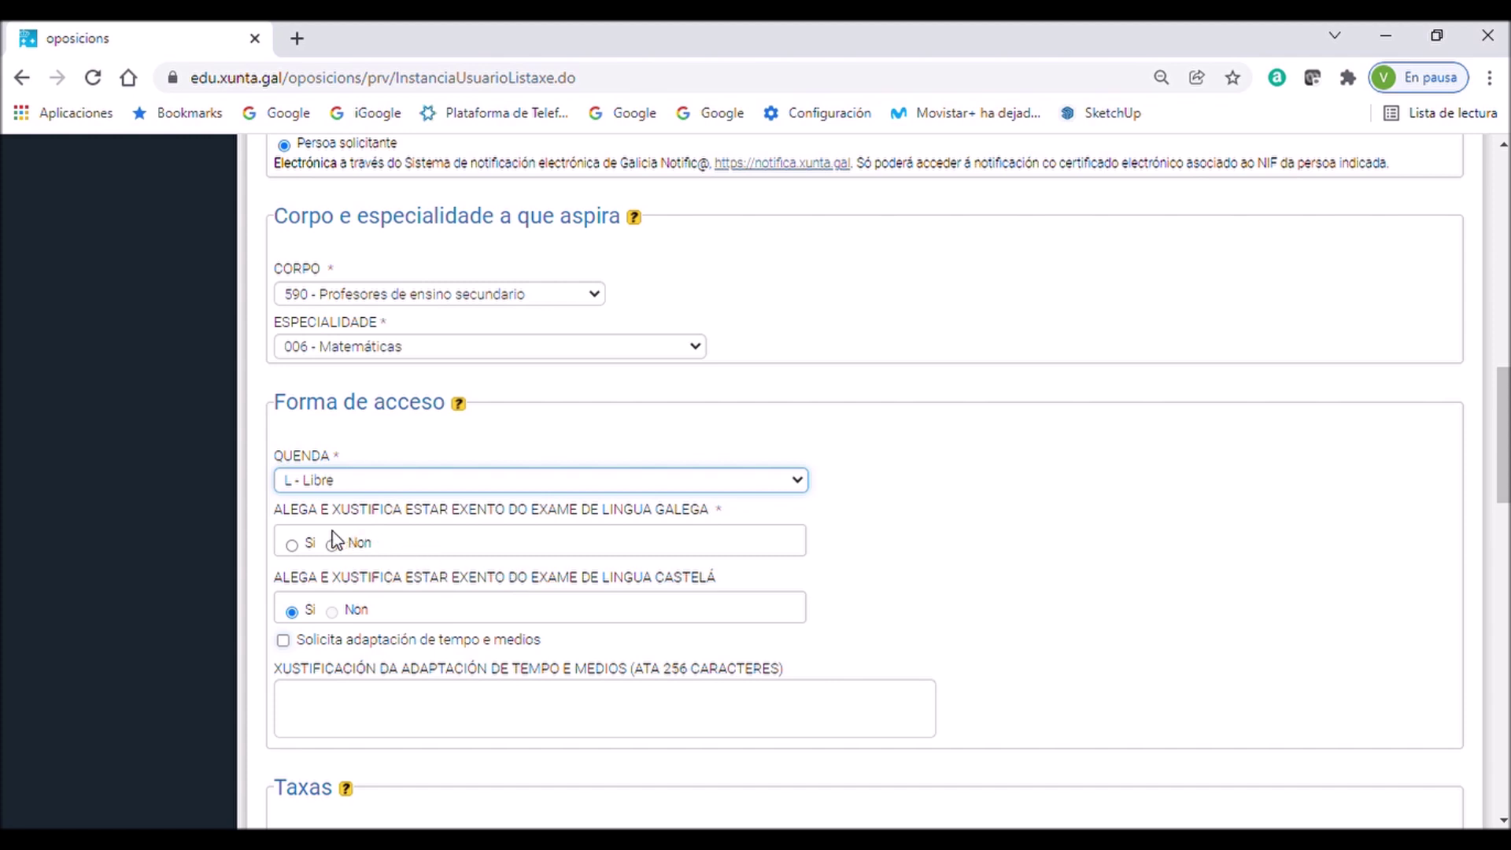
left_click(292, 546)
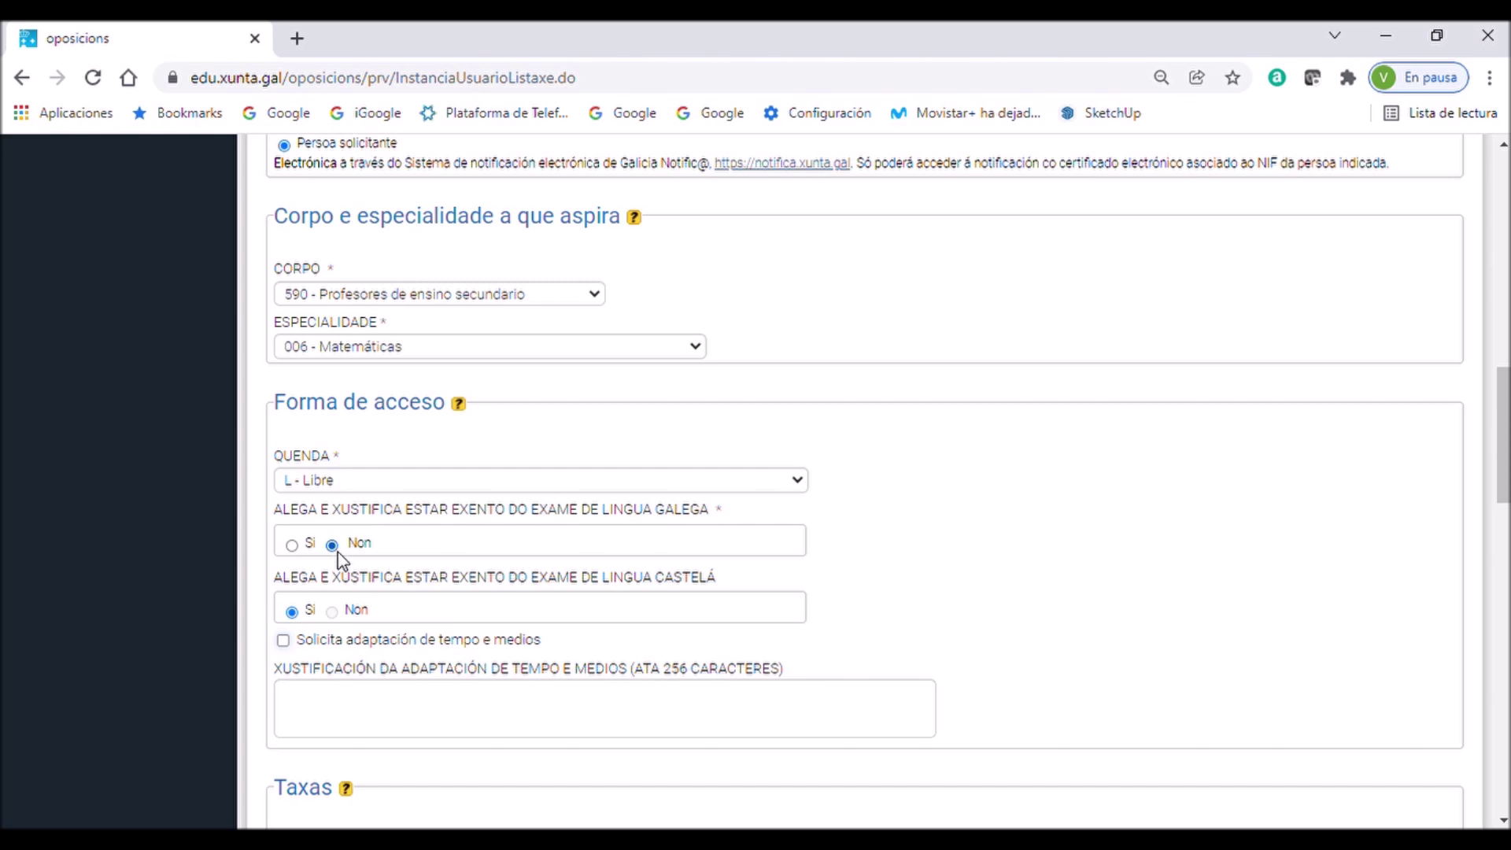
left_click(291, 545)
left_click_drag(1504, 468, 1503, 510)
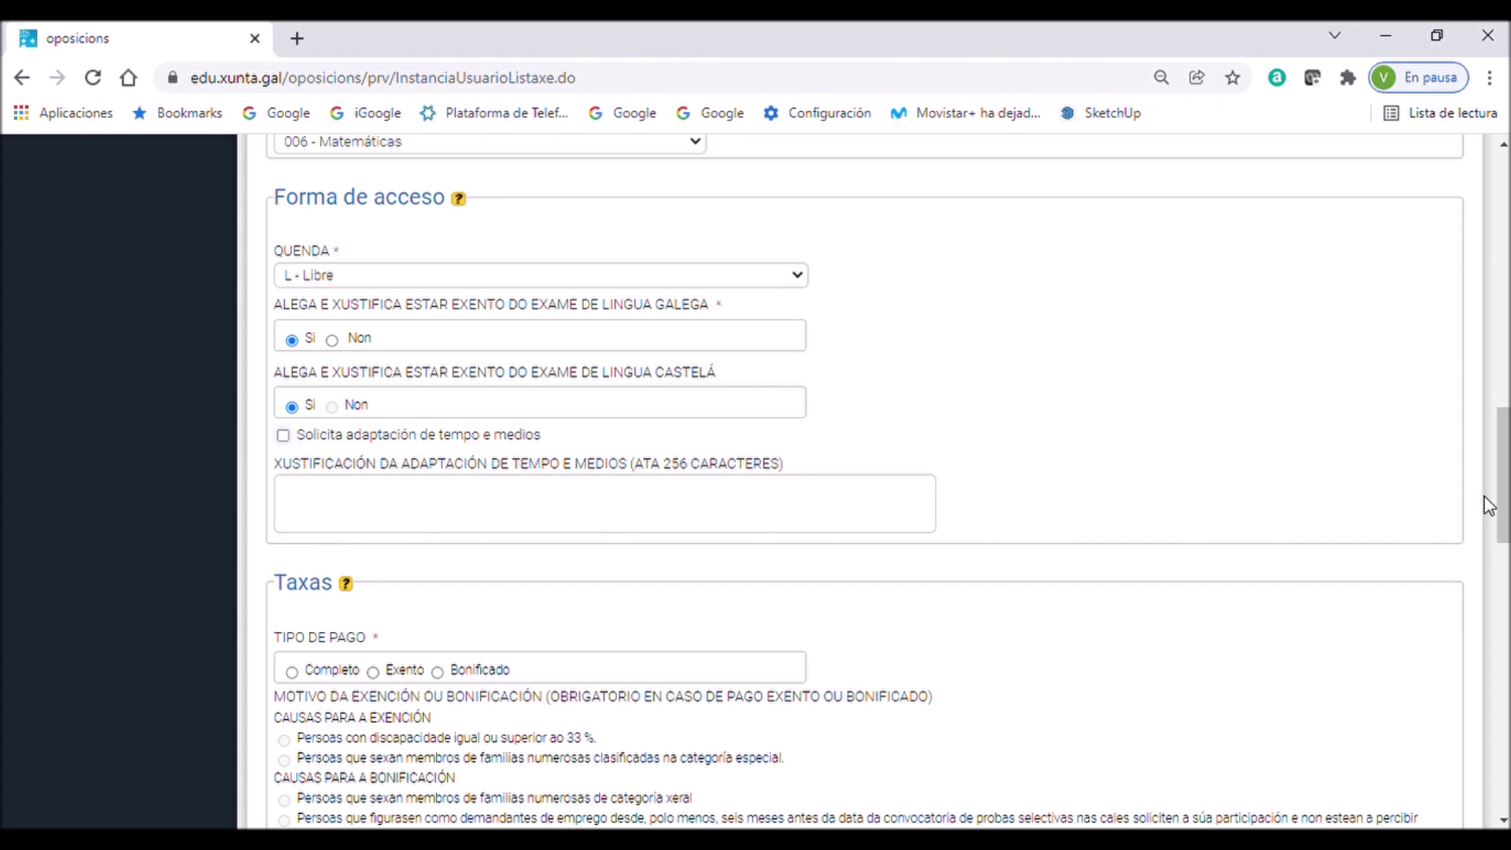
Under Taxas, choose Completo as the TIPO DE PAGO fee option.
left_click_drag(1505, 508, 1505, 525)
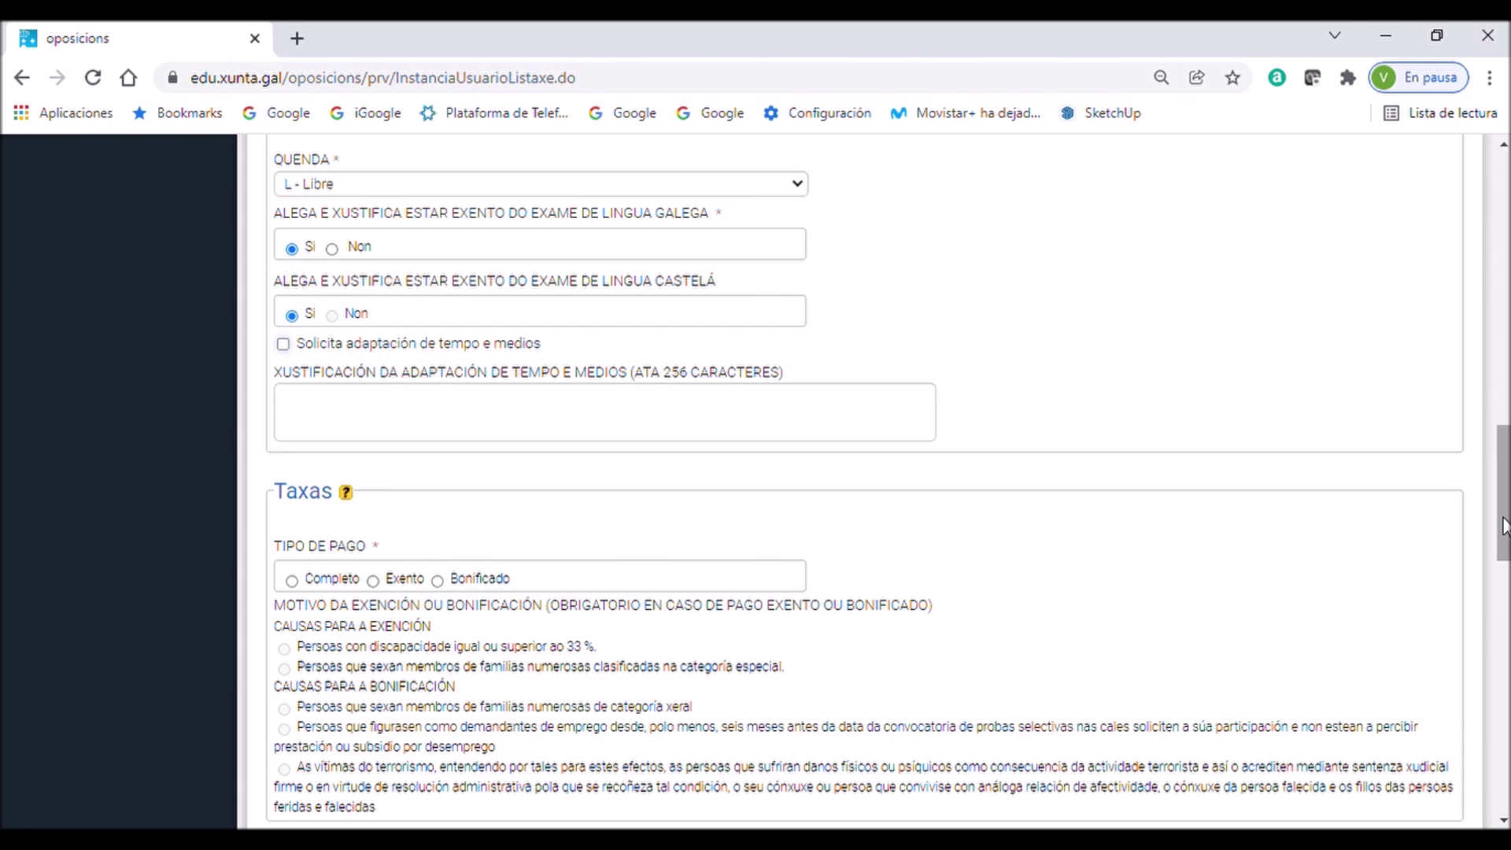
left_click_drag(1504, 526, 1504, 570)
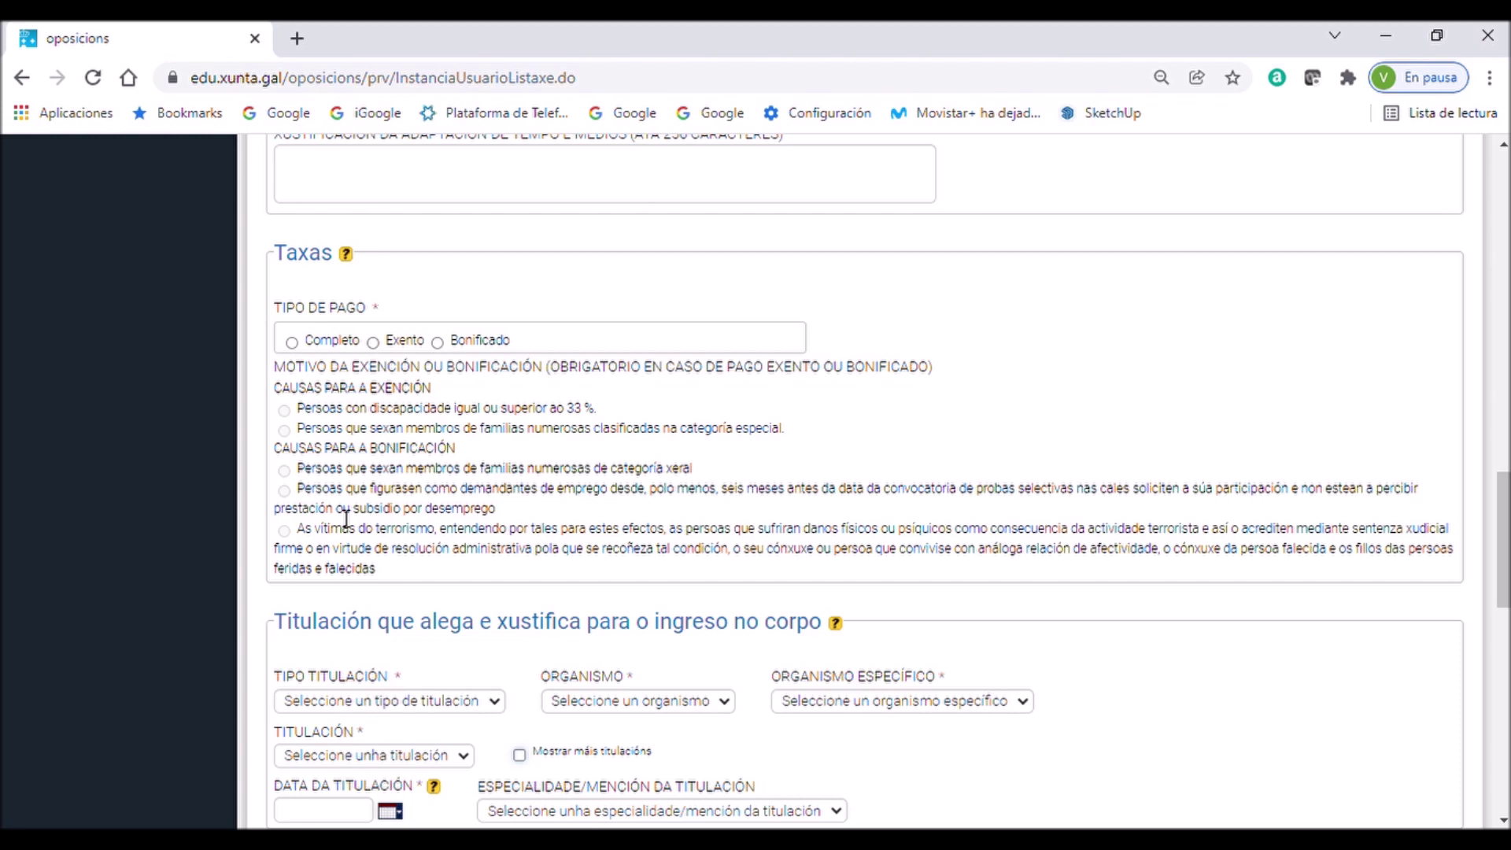
left_click(292, 345)
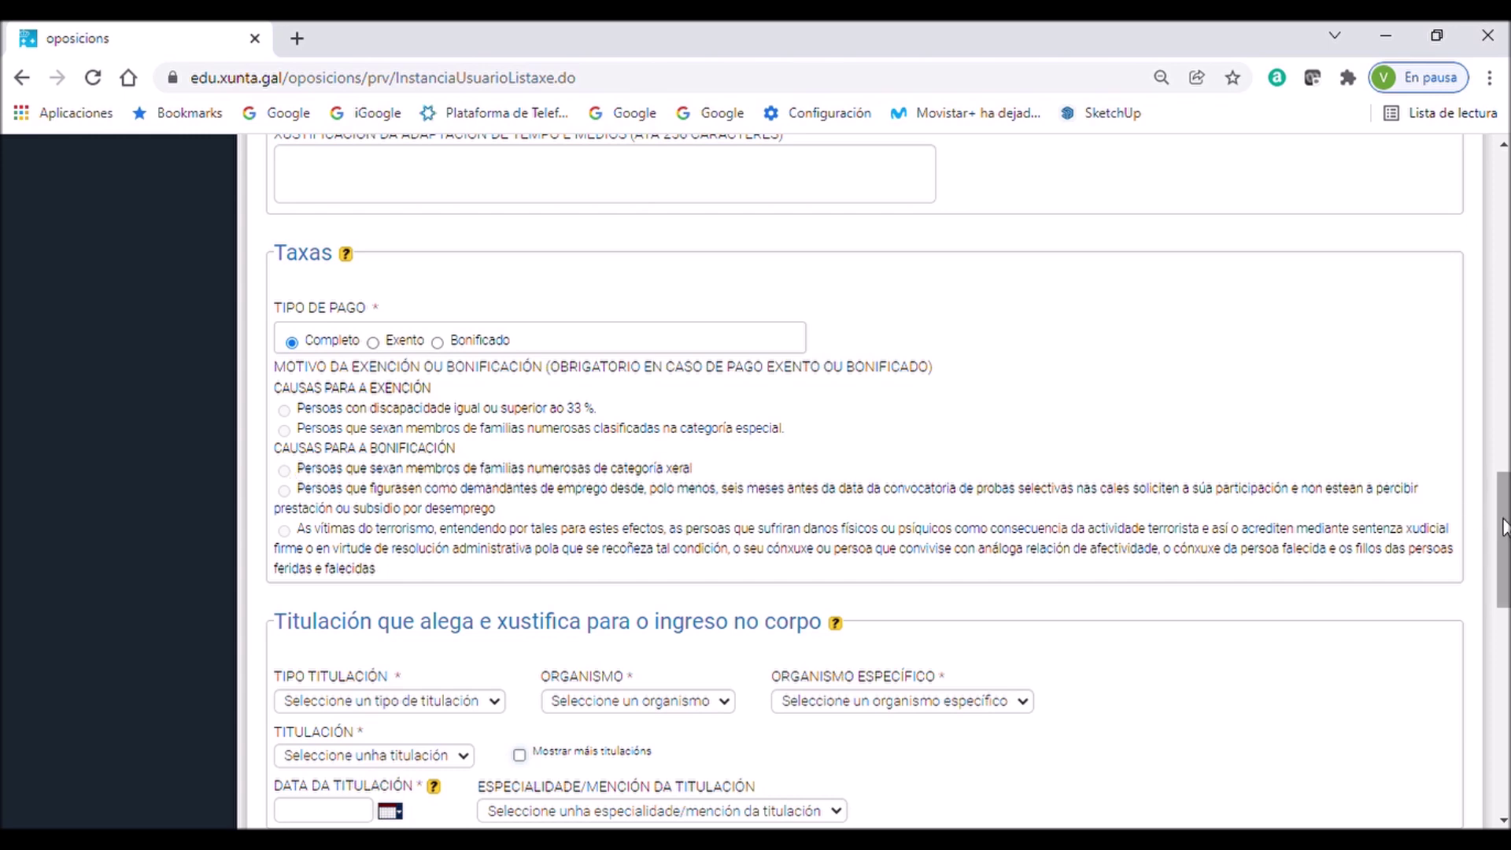
left_click_drag(1504, 535, 1505, 618)
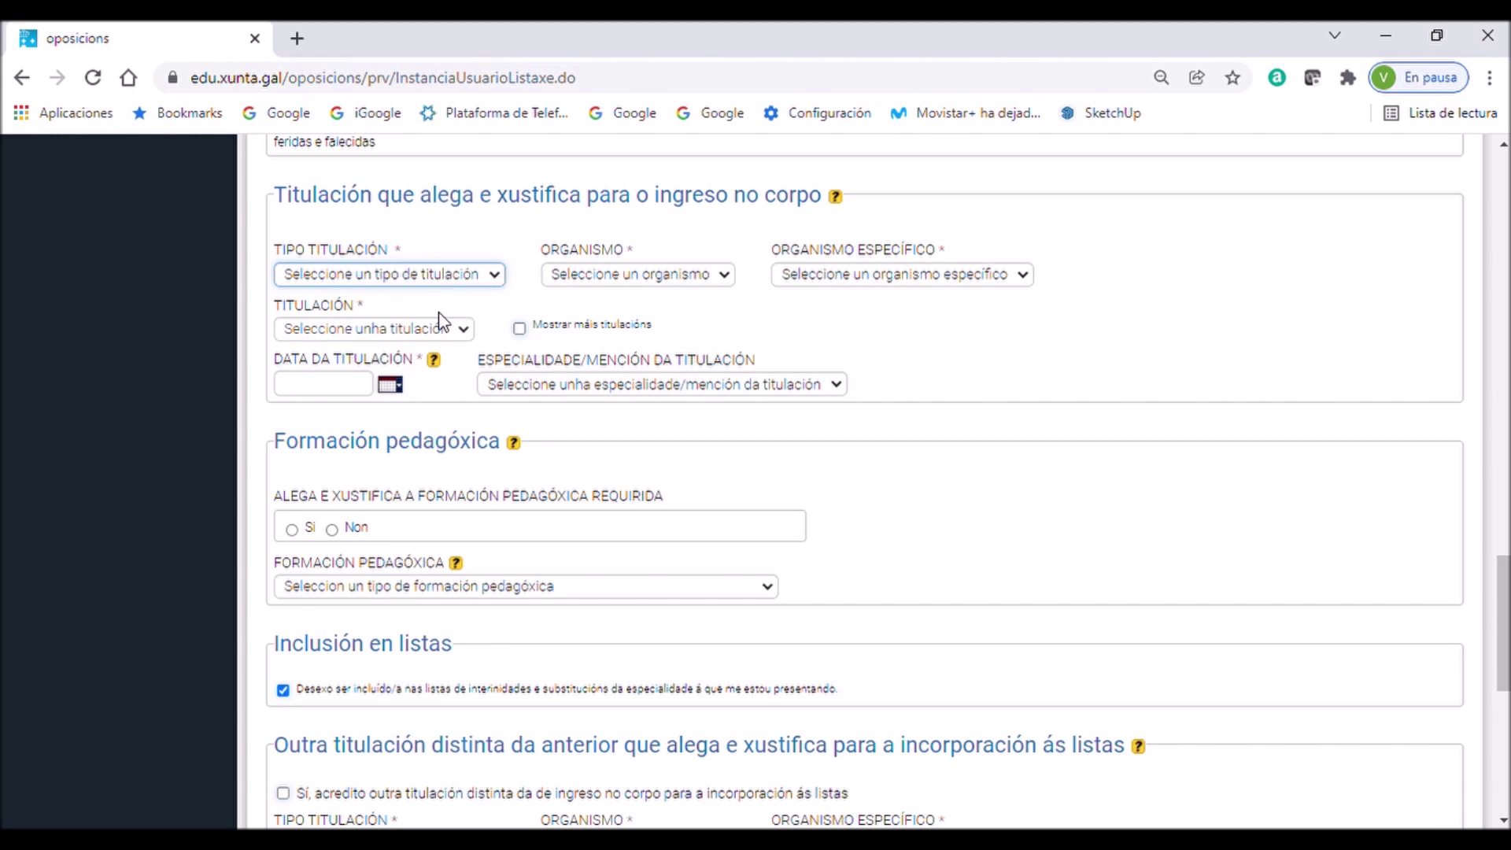
Set Tipo titulación Licenciatura, Organismo Universidade, Universidade de Santiago de Compostela, and LICENCIATURA EN MATEMÁTICAS.
left_click(417, 356)
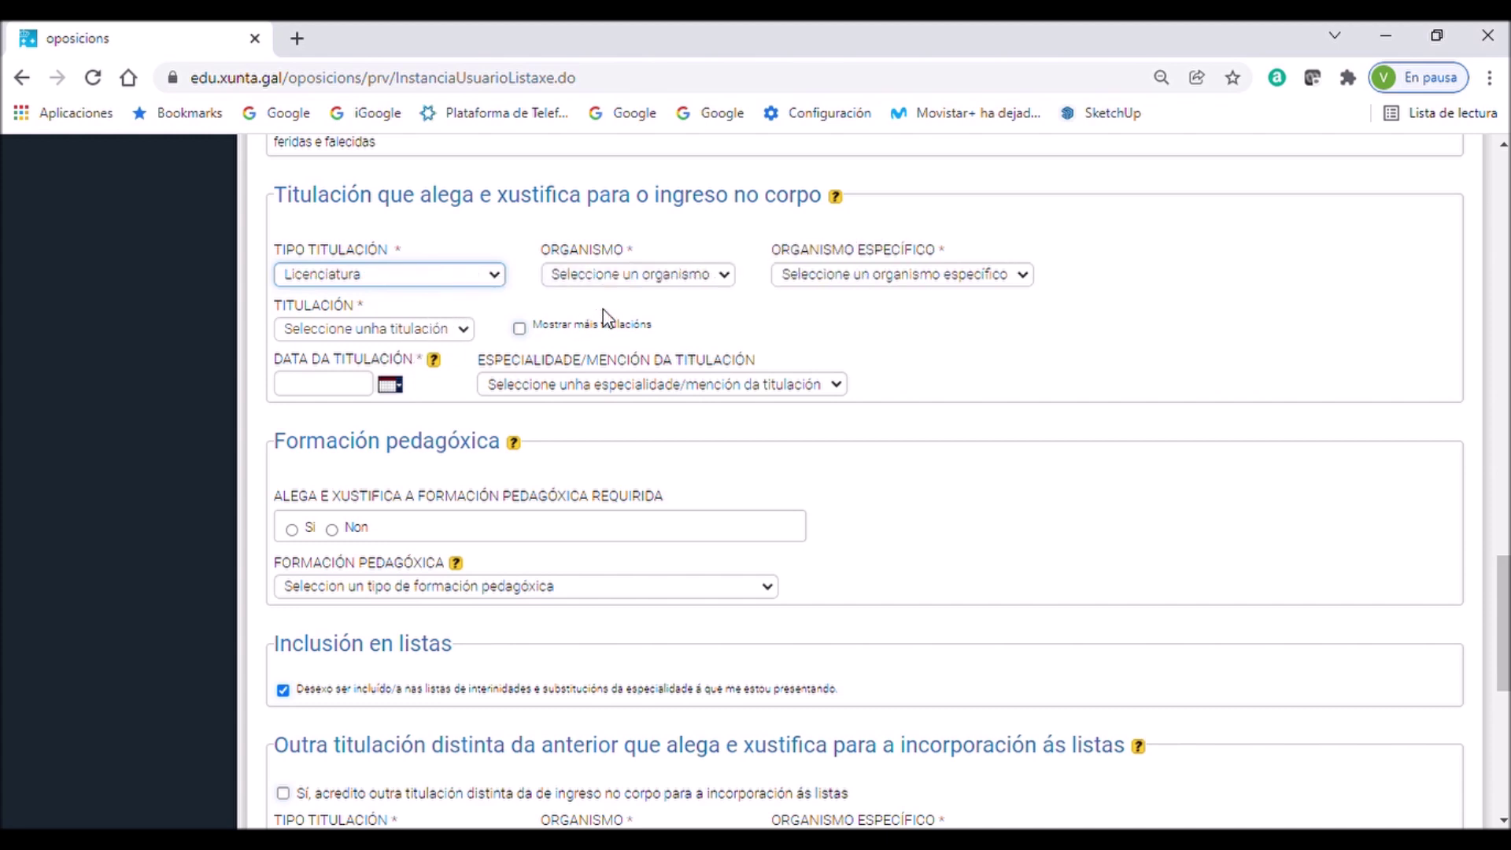
left_click(724, 280)
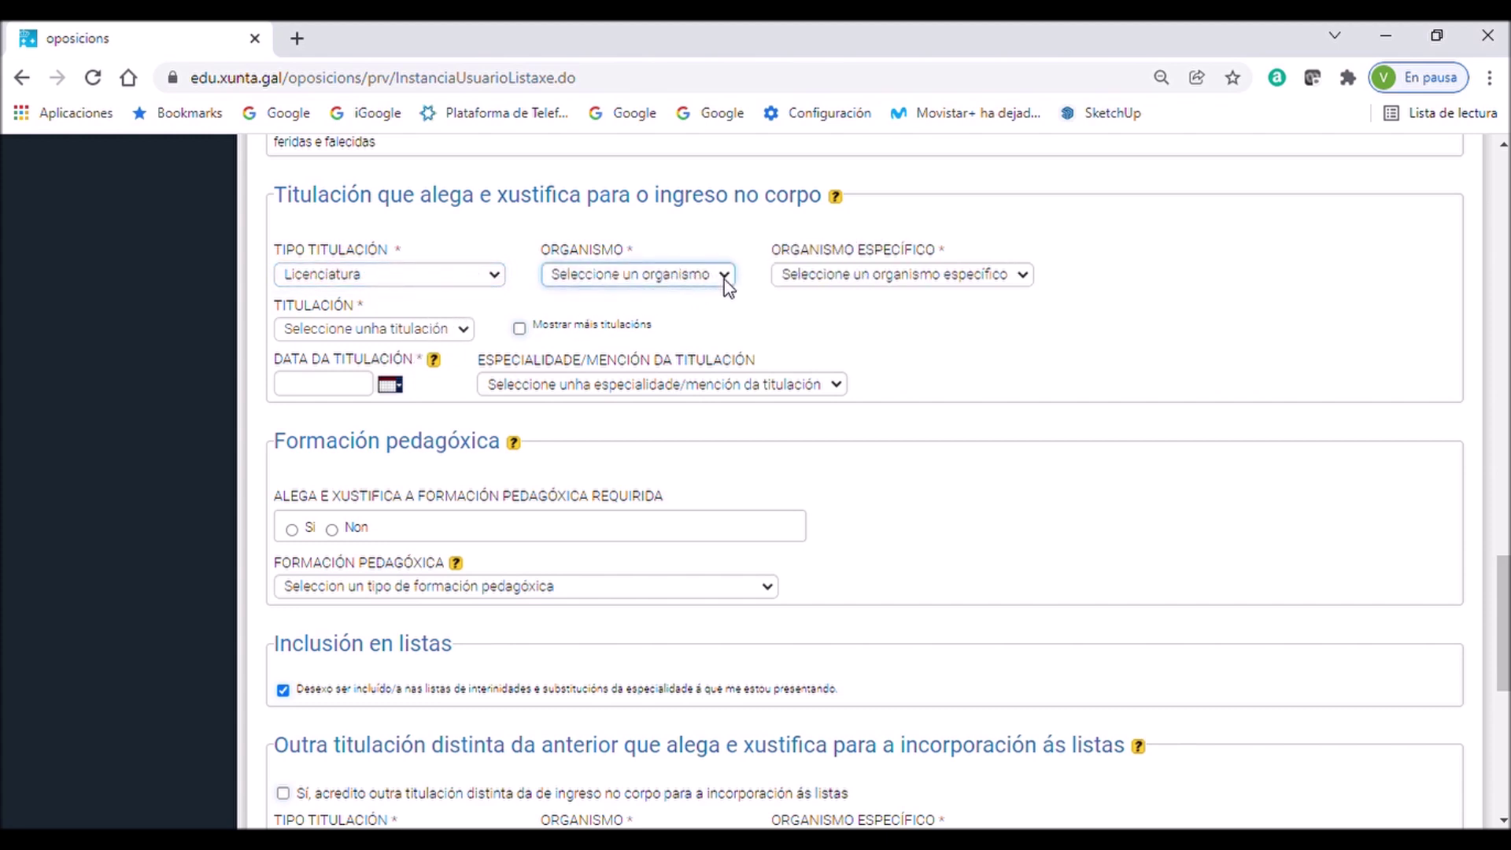
left_click(669, 341)
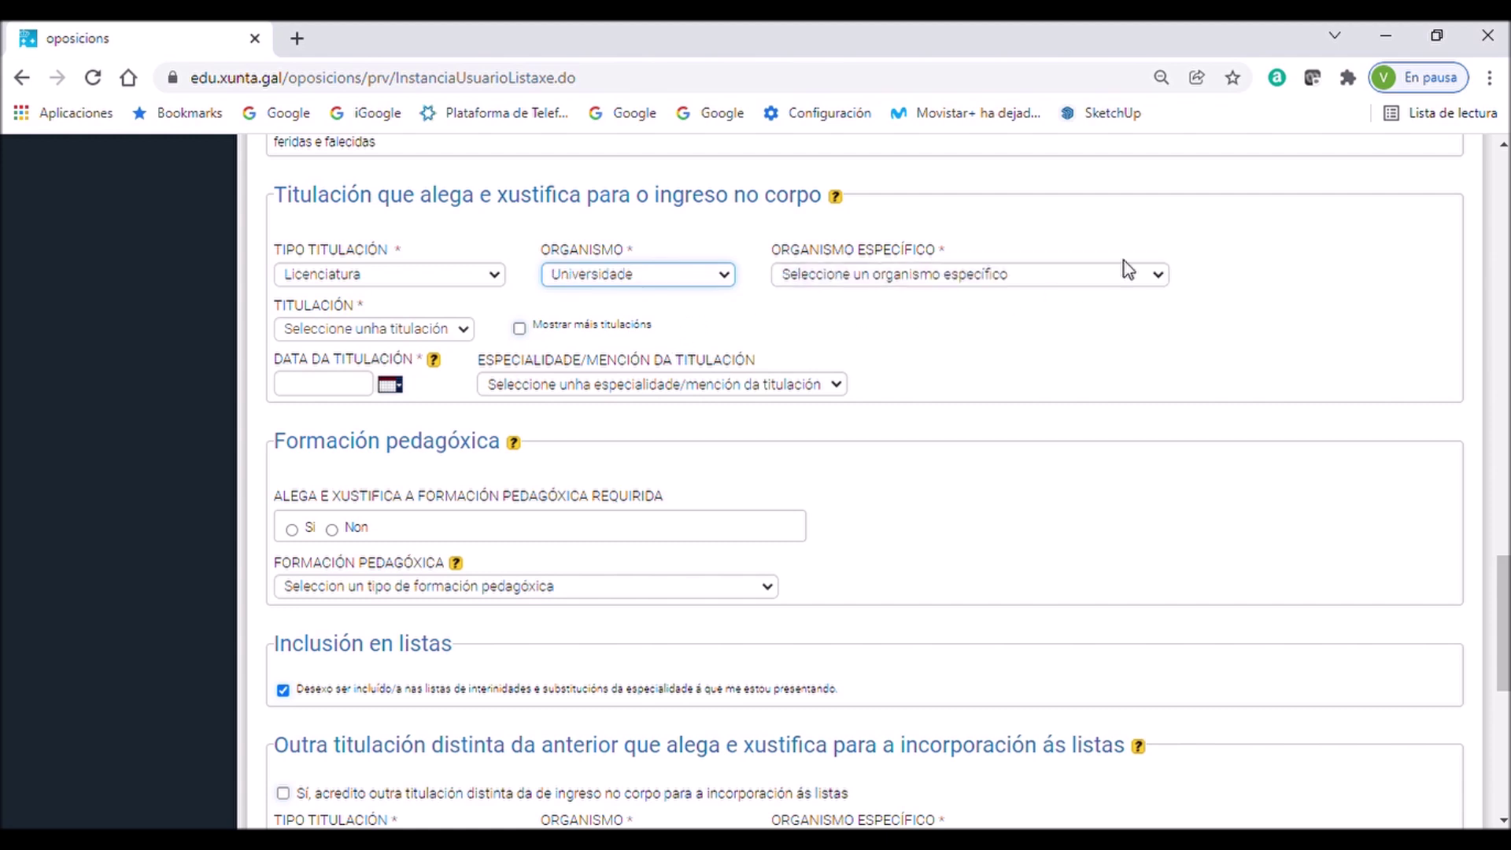
left_click(1161, 278)
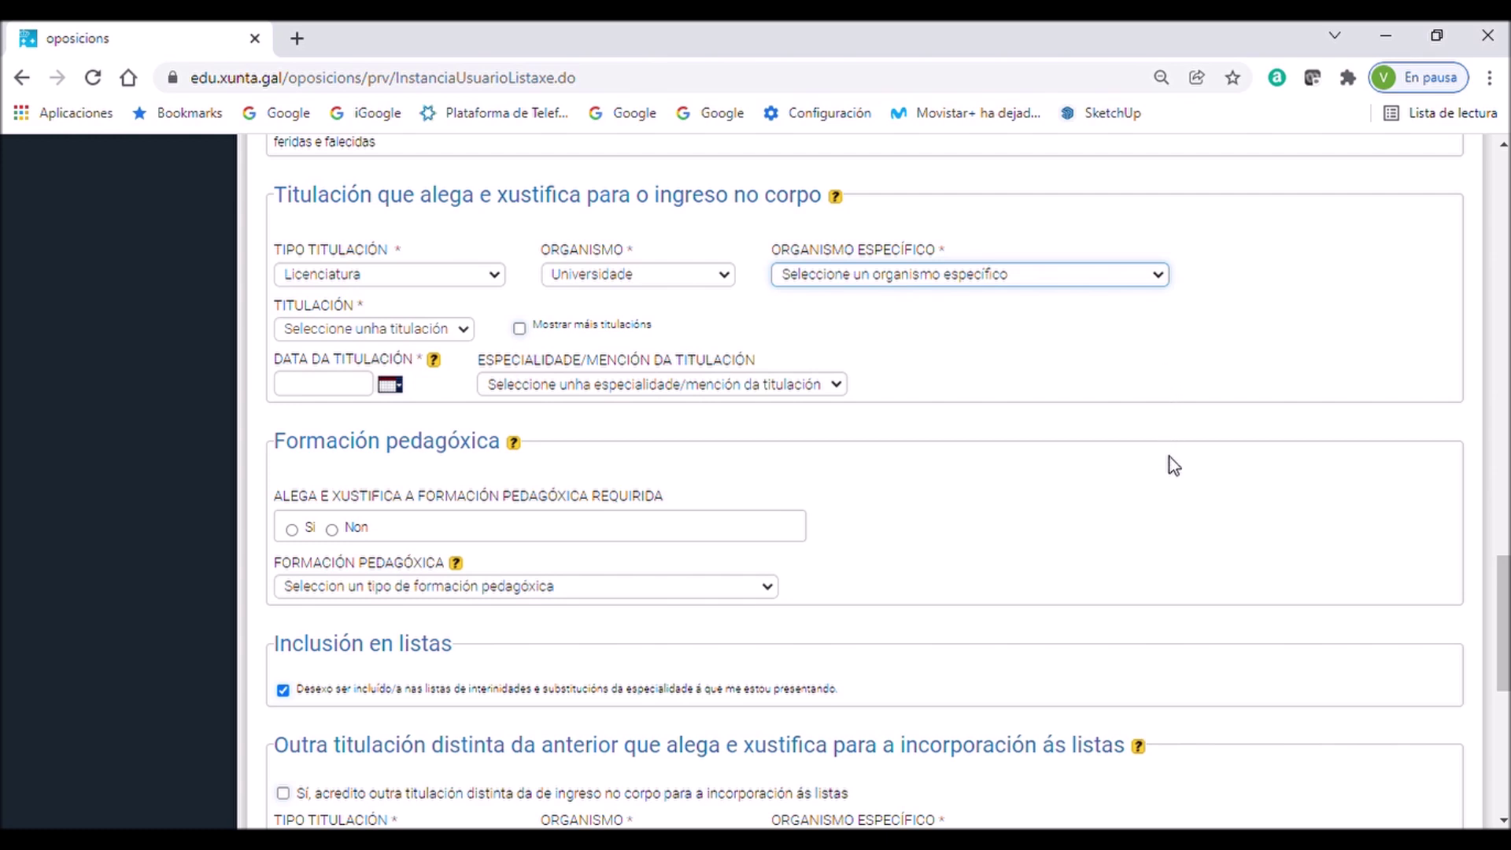
left_click(1015, 512)
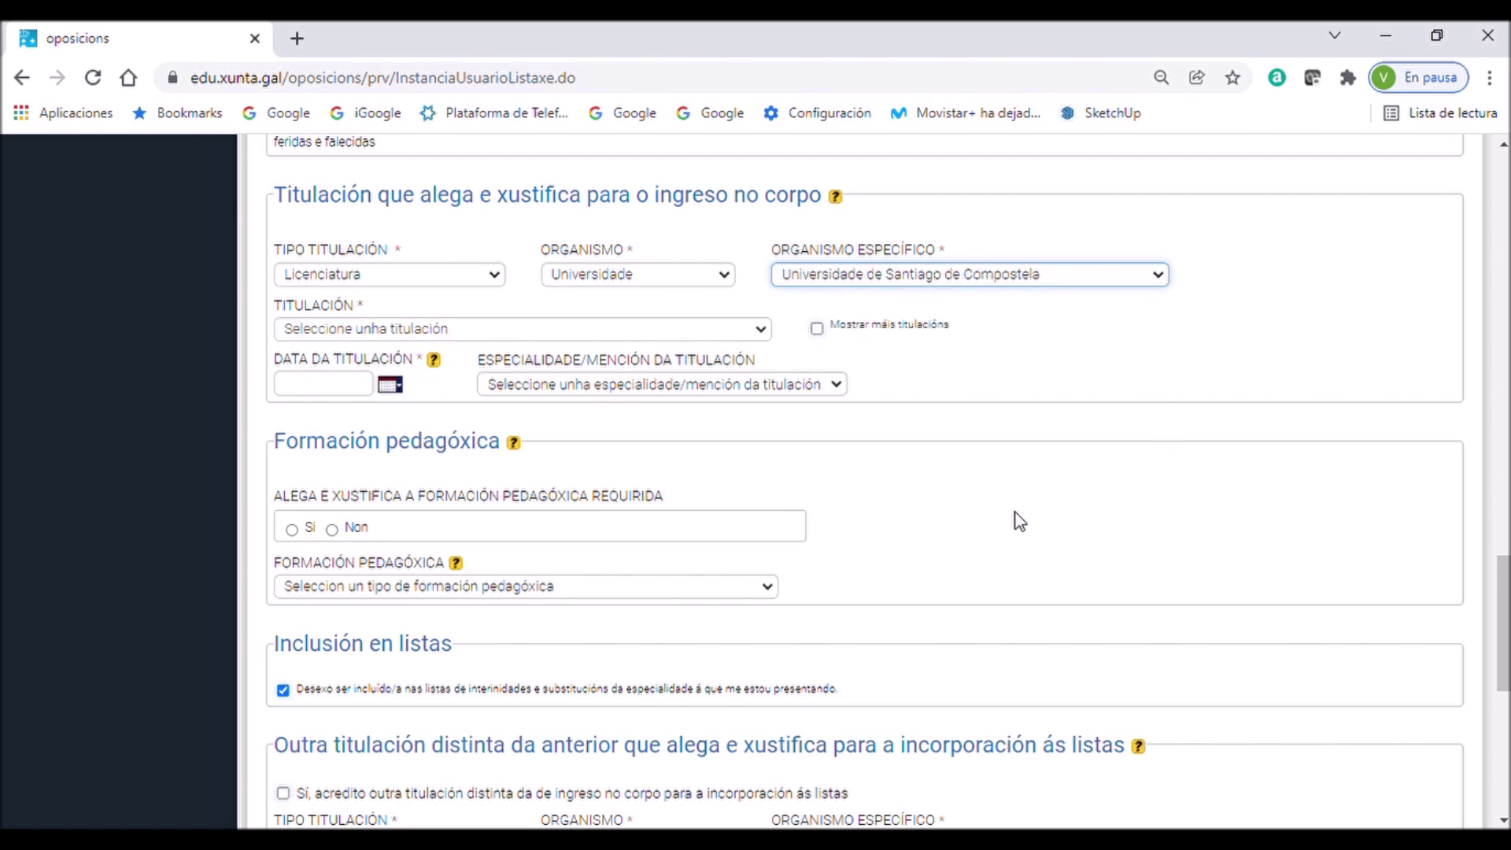
left_click(760, 330)
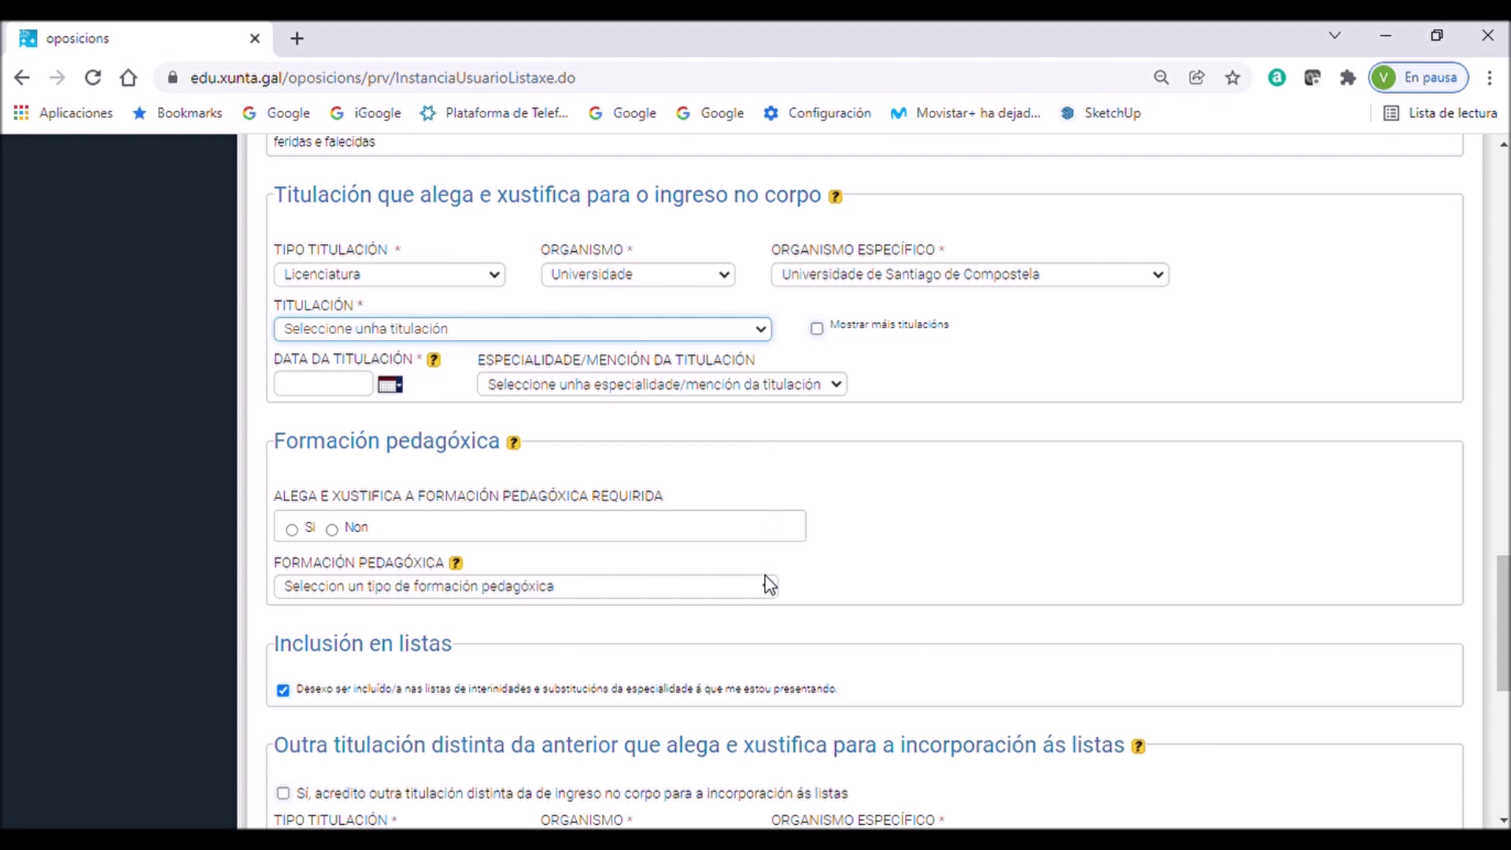
left_click(537, 587)
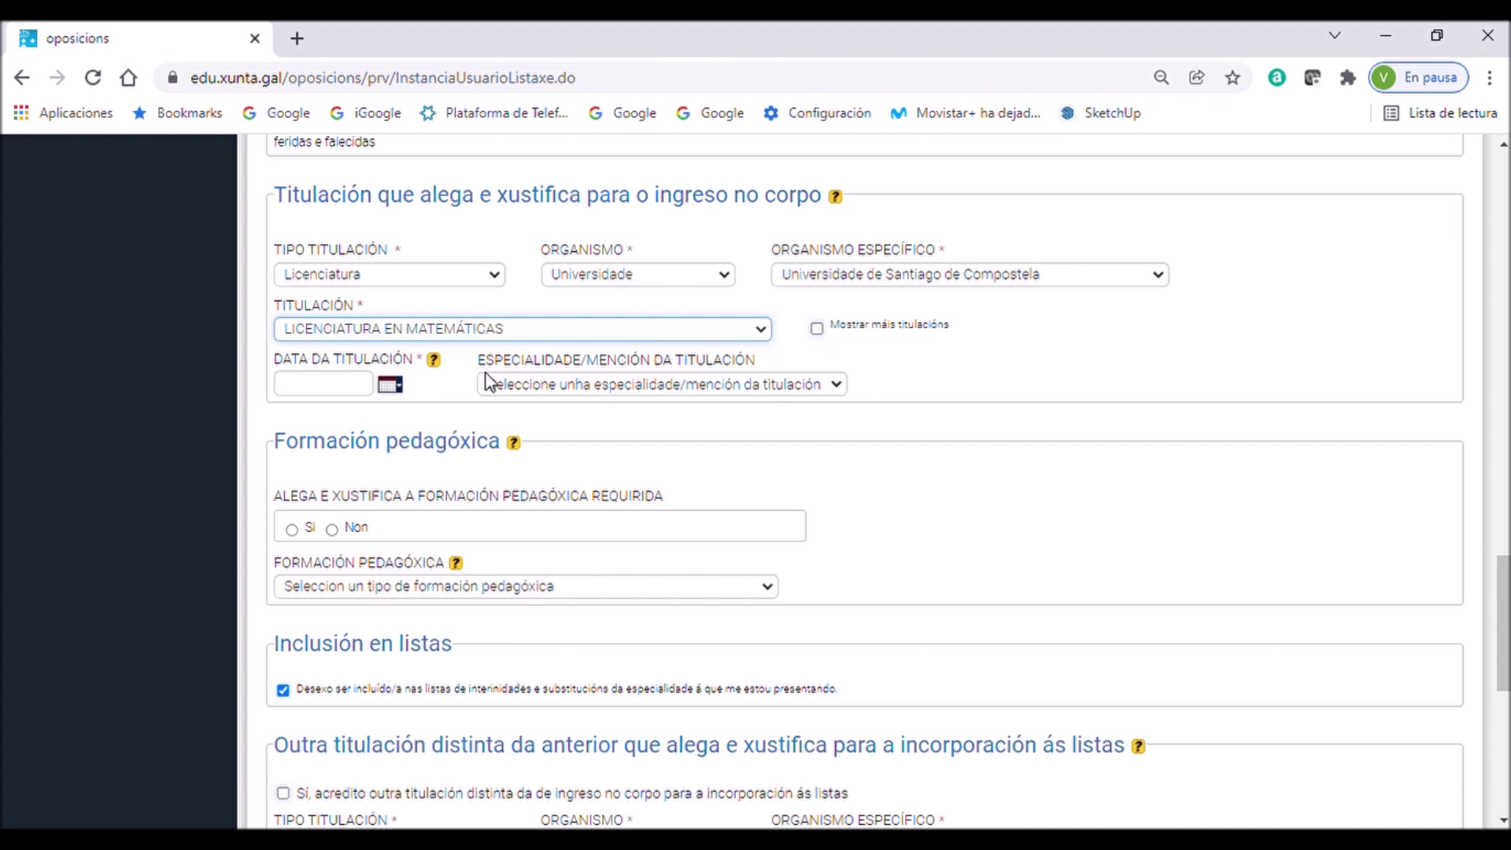
Pick 27 June 2000 in the qualification date calendar and set Especialidade to '-- Sen especificar --'.
left_click(407, 396)
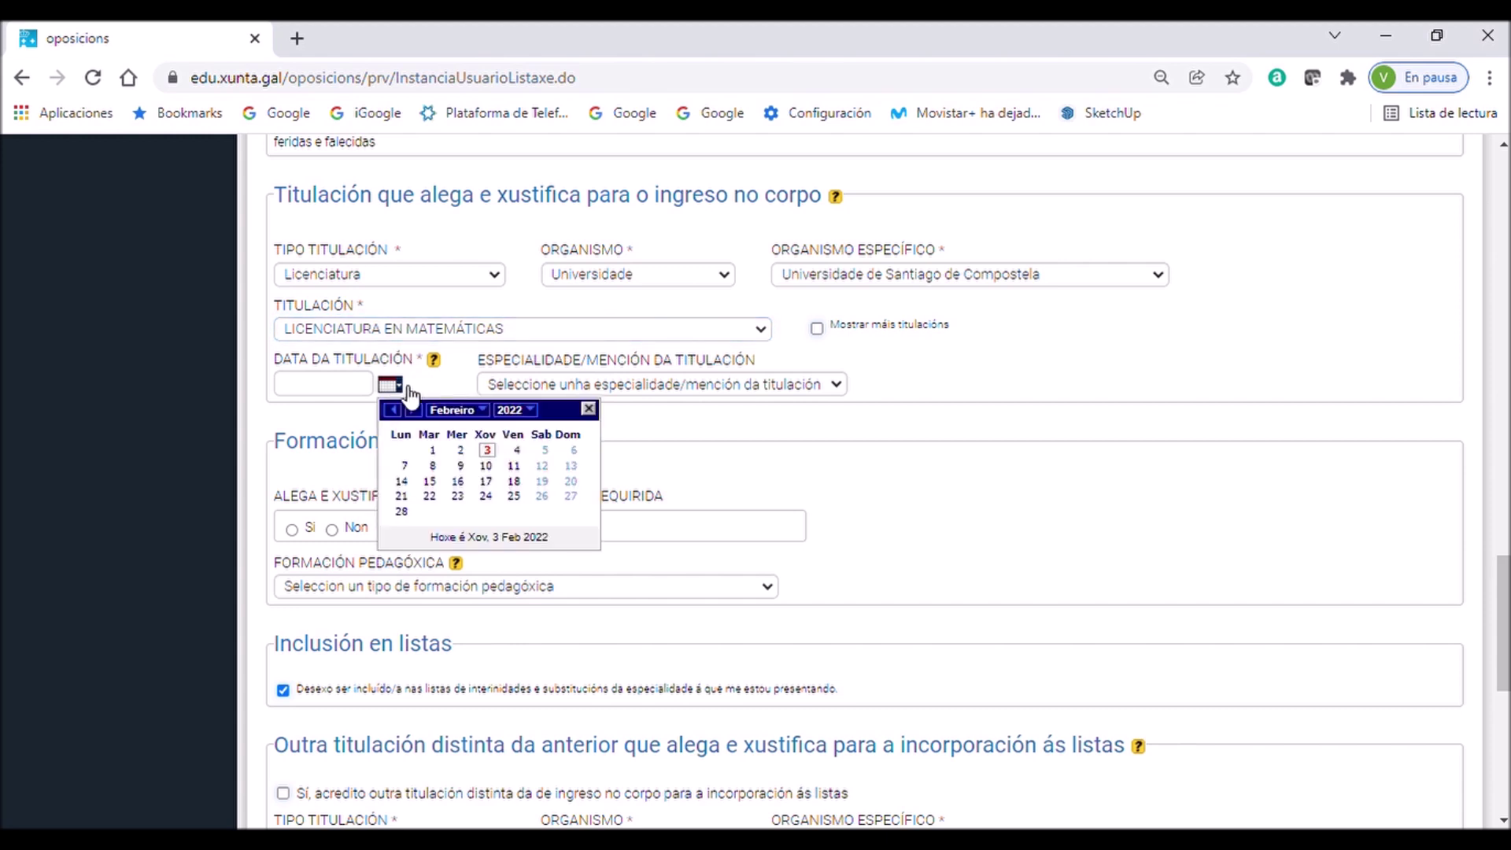
left_click(482, 411)
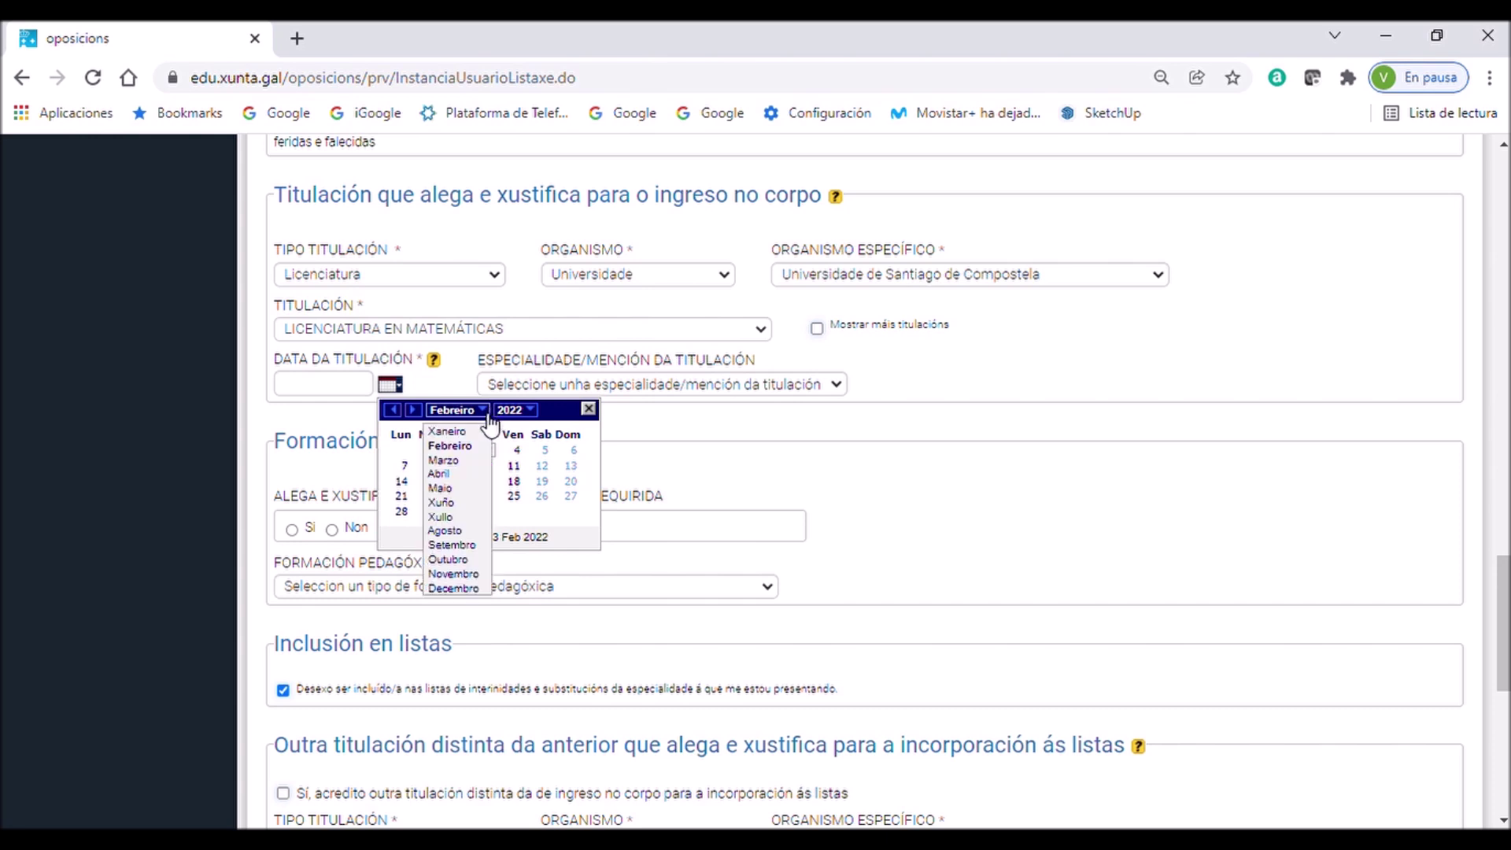
left_click(445, 503)
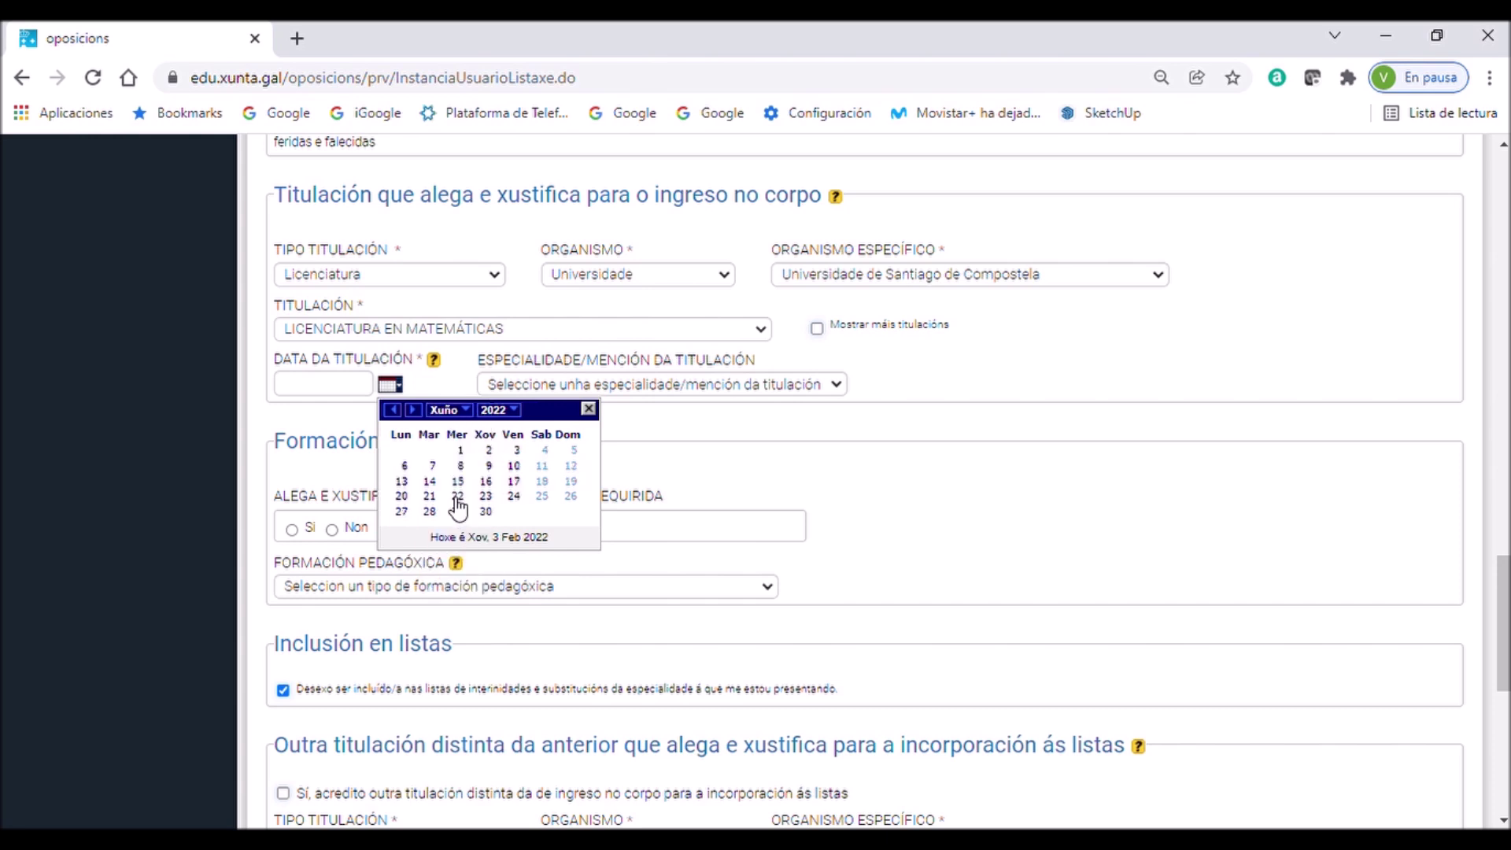
left_click(508, 410)
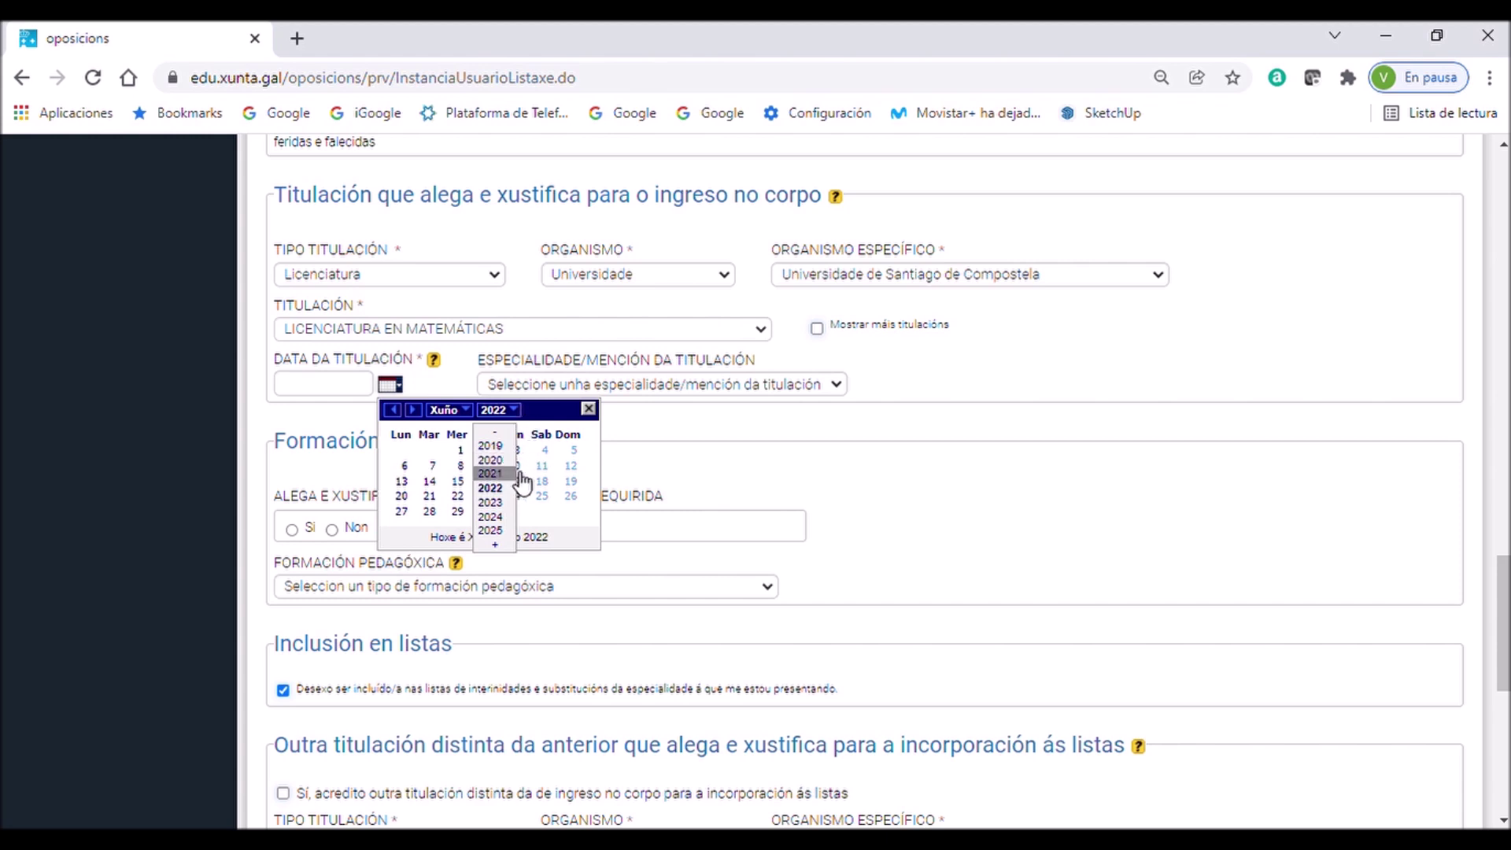
left_click(505, 435)
left_click(505, 435)
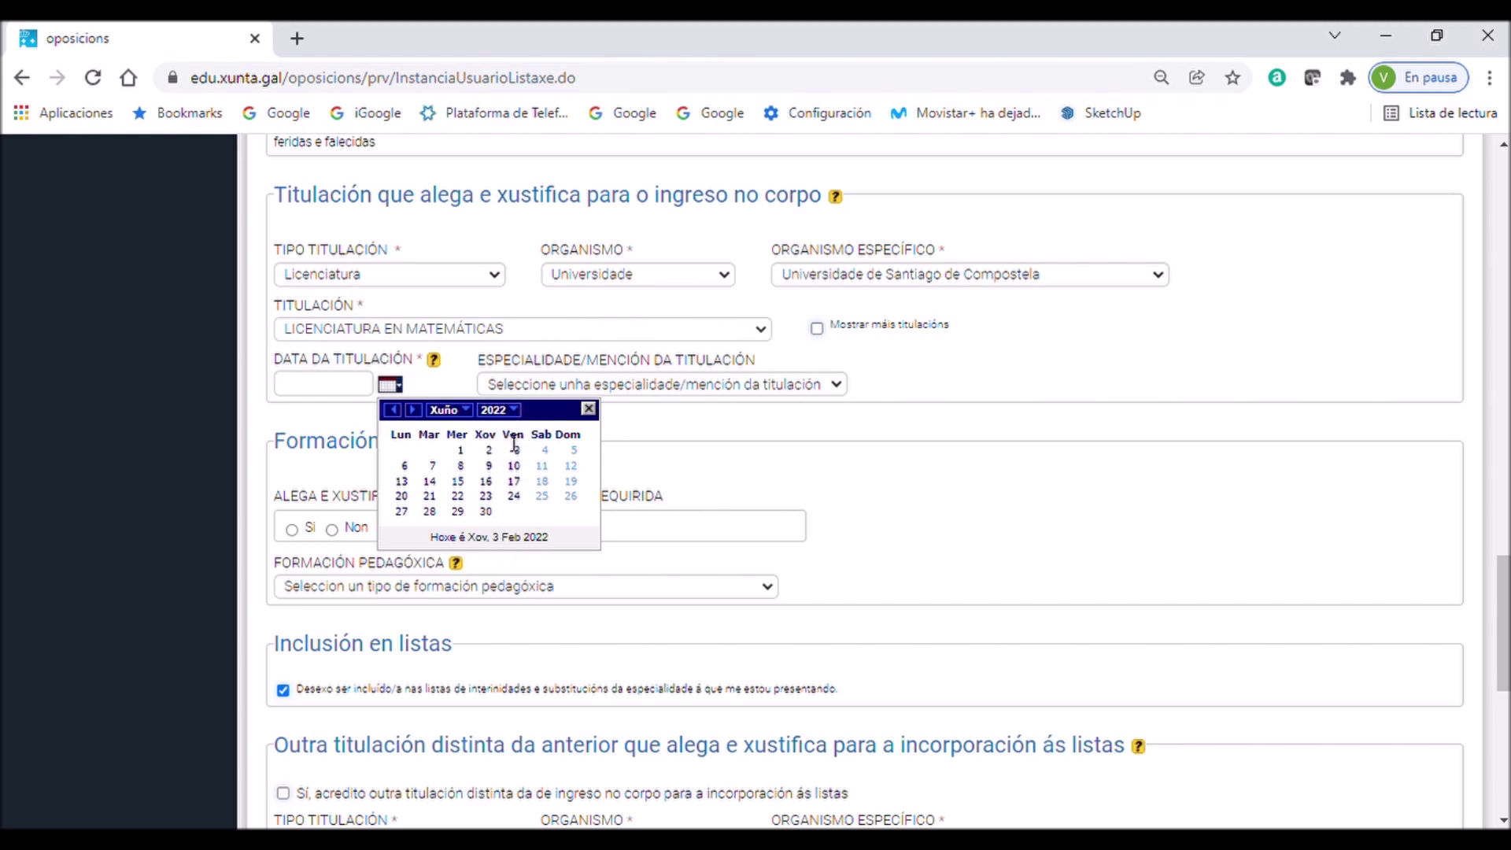
left_click(517, 411)
left_click(506, 435)
left_click(506, 436)
left_click(495, 476)
left_click(436, 513)
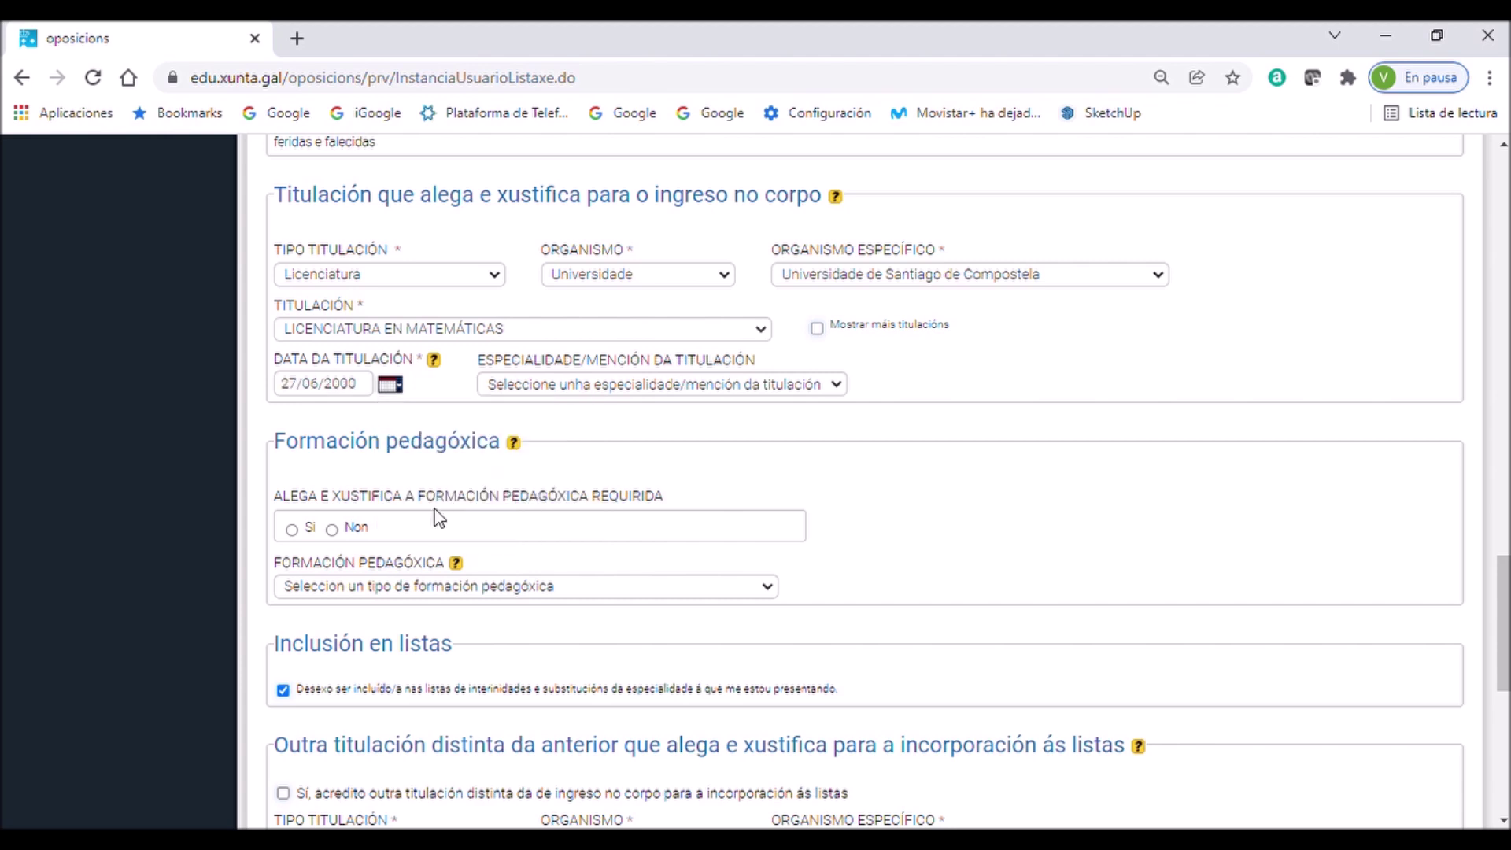
left_click(839, 386)
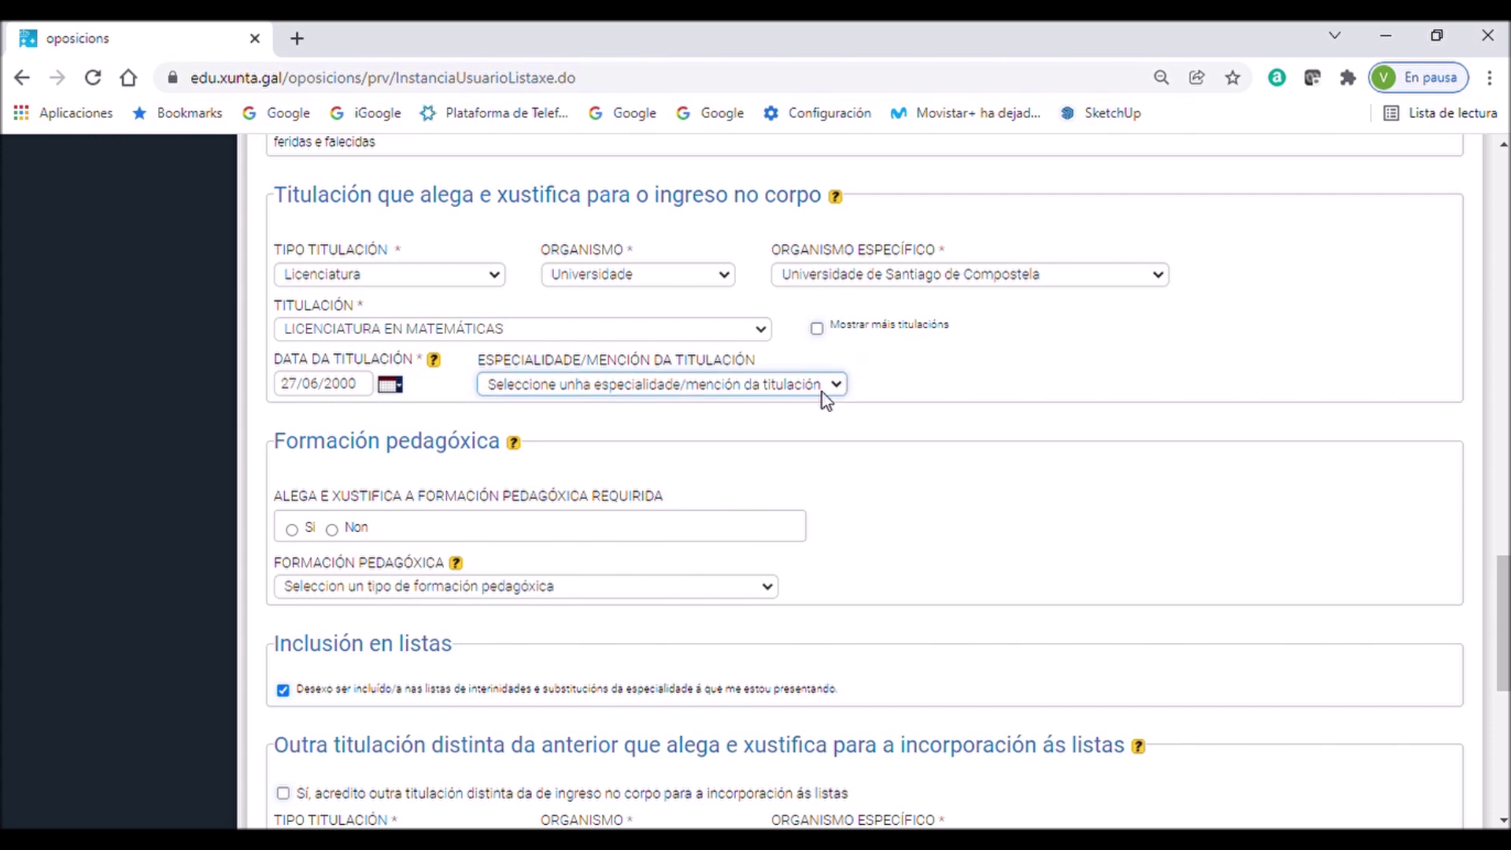
left_click(757, 433)
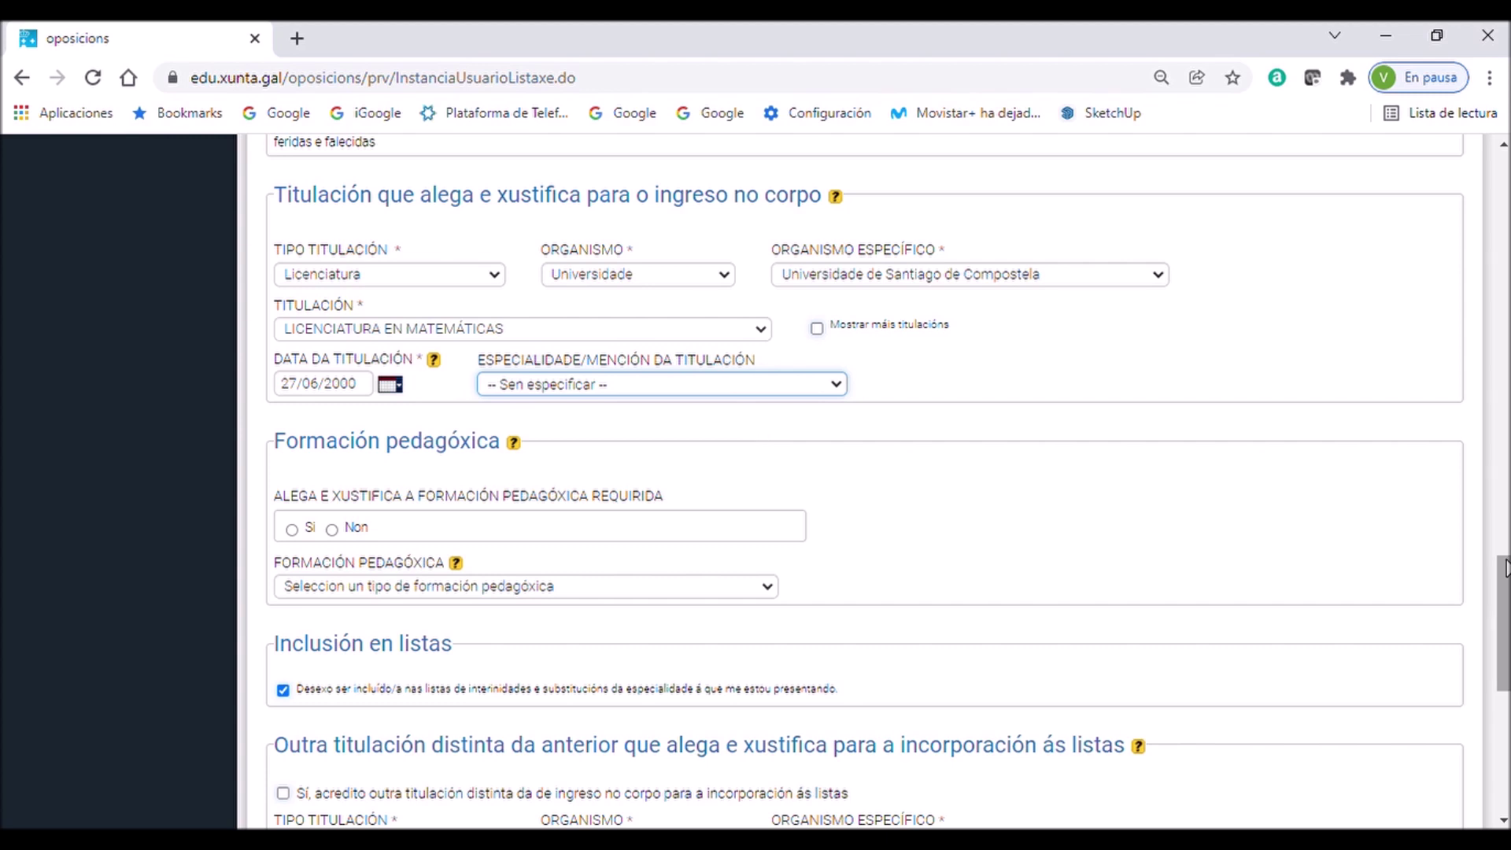
Answer Si under Formación pedagóxica and choose the official ESO, bacharelato, FP or EOI teacher master's degree.
left_click_drag(1505, 574, 1506, 582)
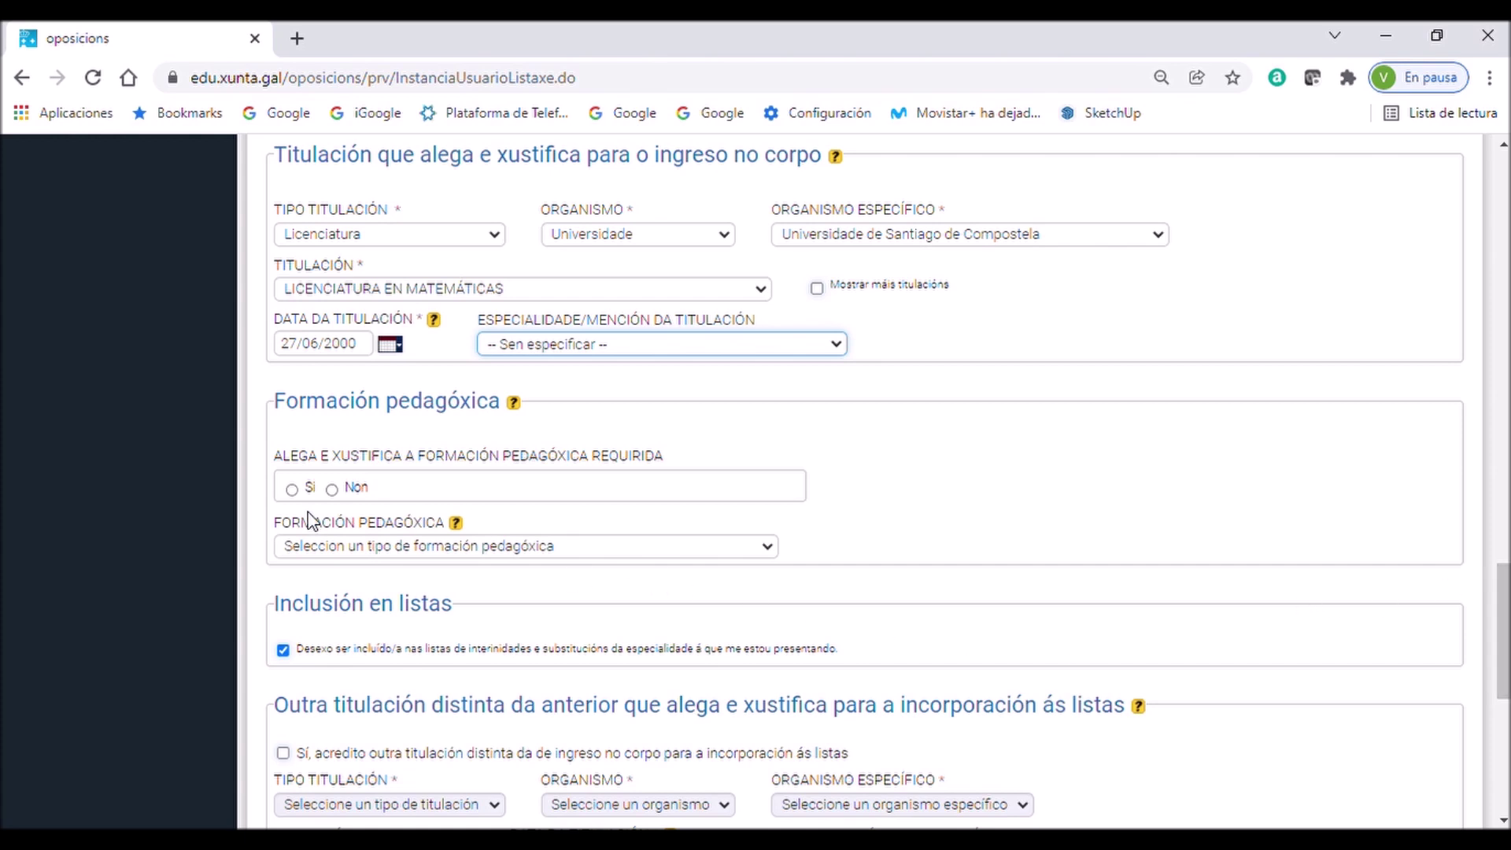
left_click(293, 490)
left_click(766, 550)
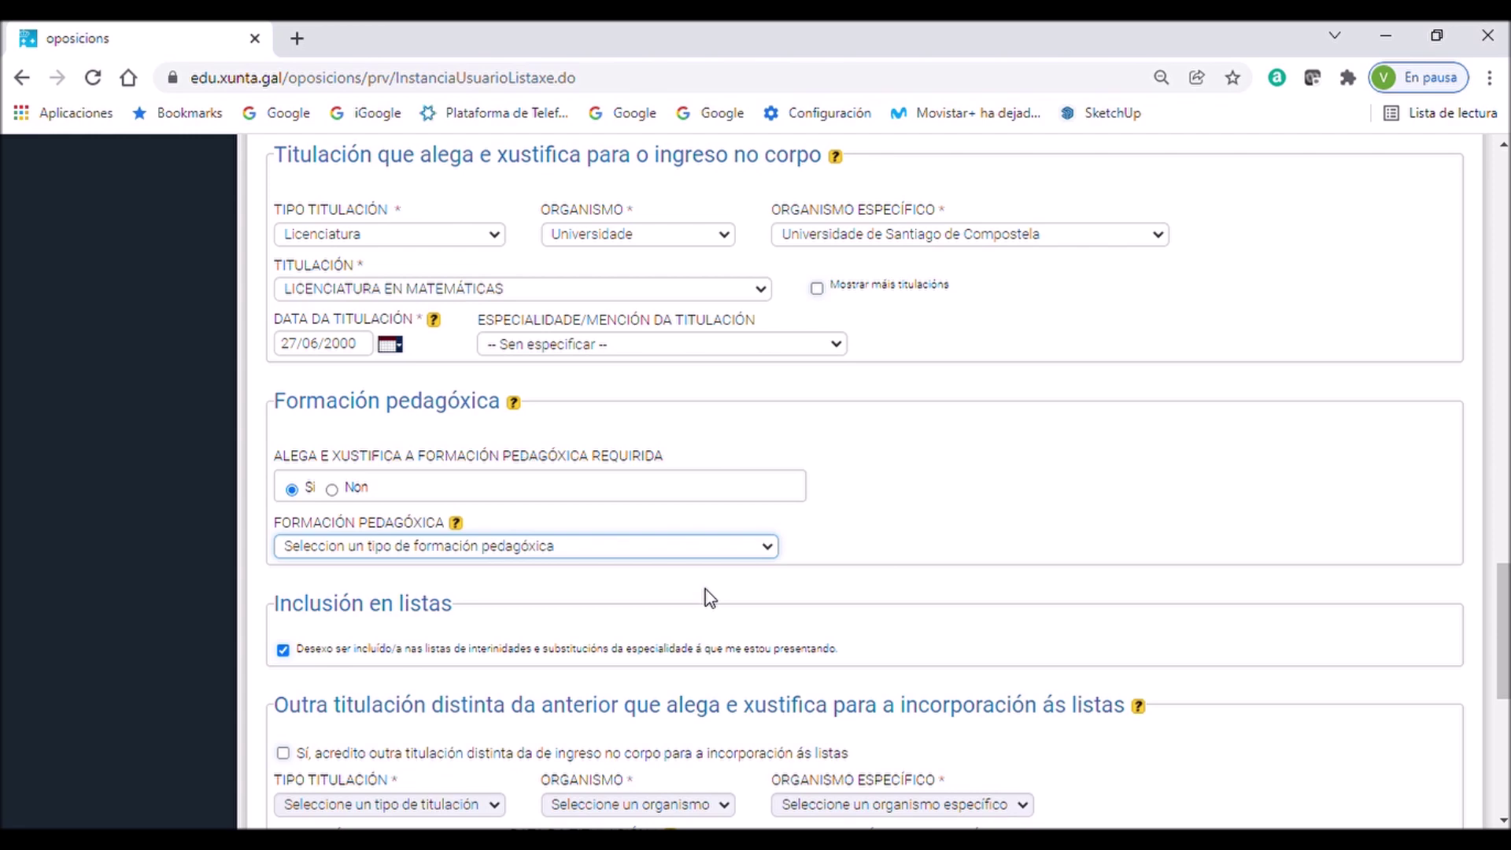
key("Down")
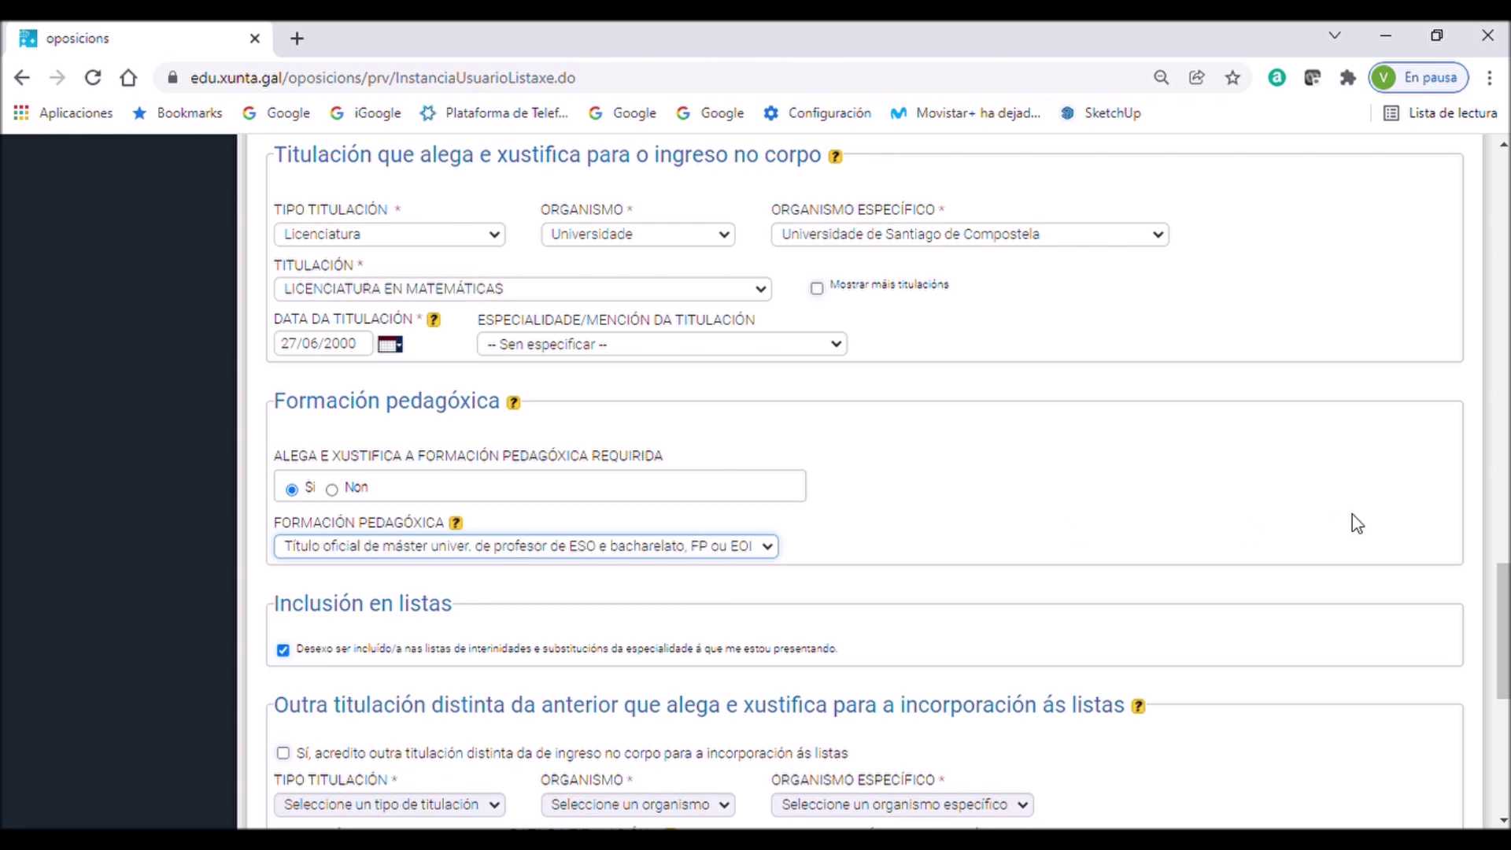
left_click_drag(1504, 586, 1505, 628)
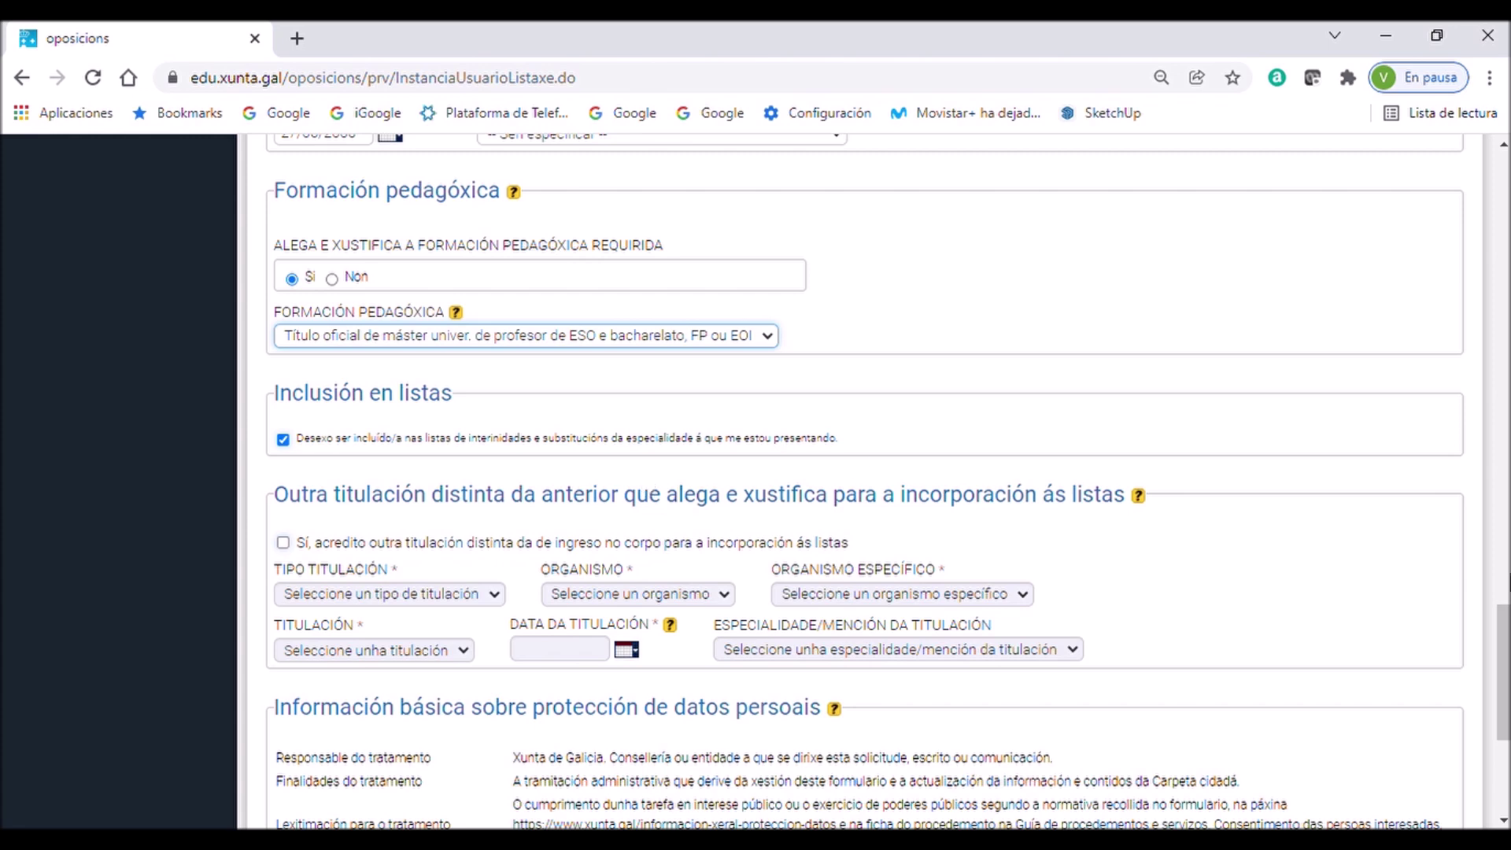
Scroll further down the form past the Formación pedagóxica section.
left_click_drag(1503, 625, 1505, 650)
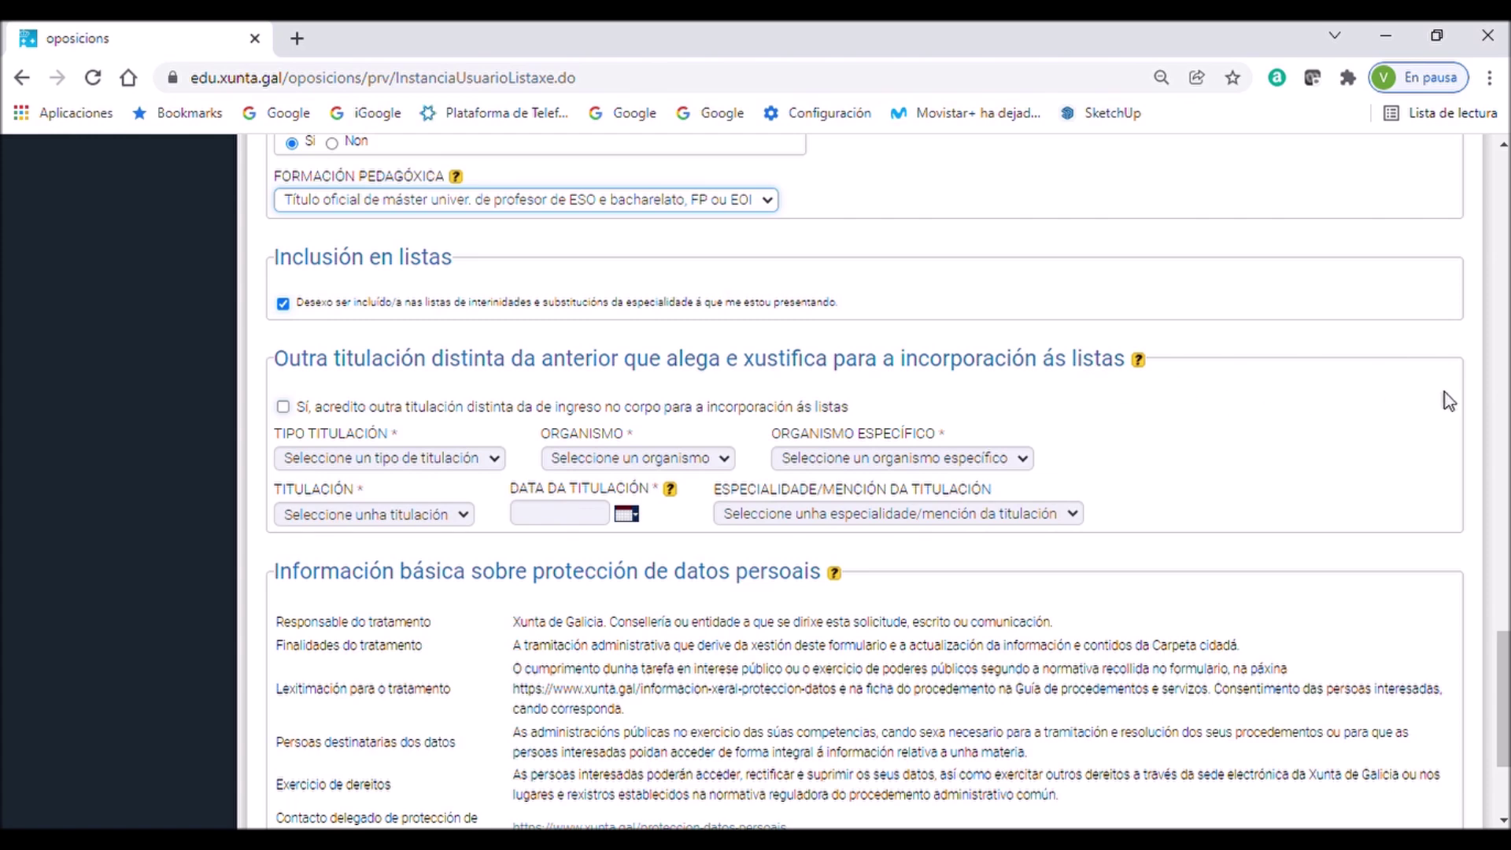
left_click_drag(1503, 673, 1505, 573)
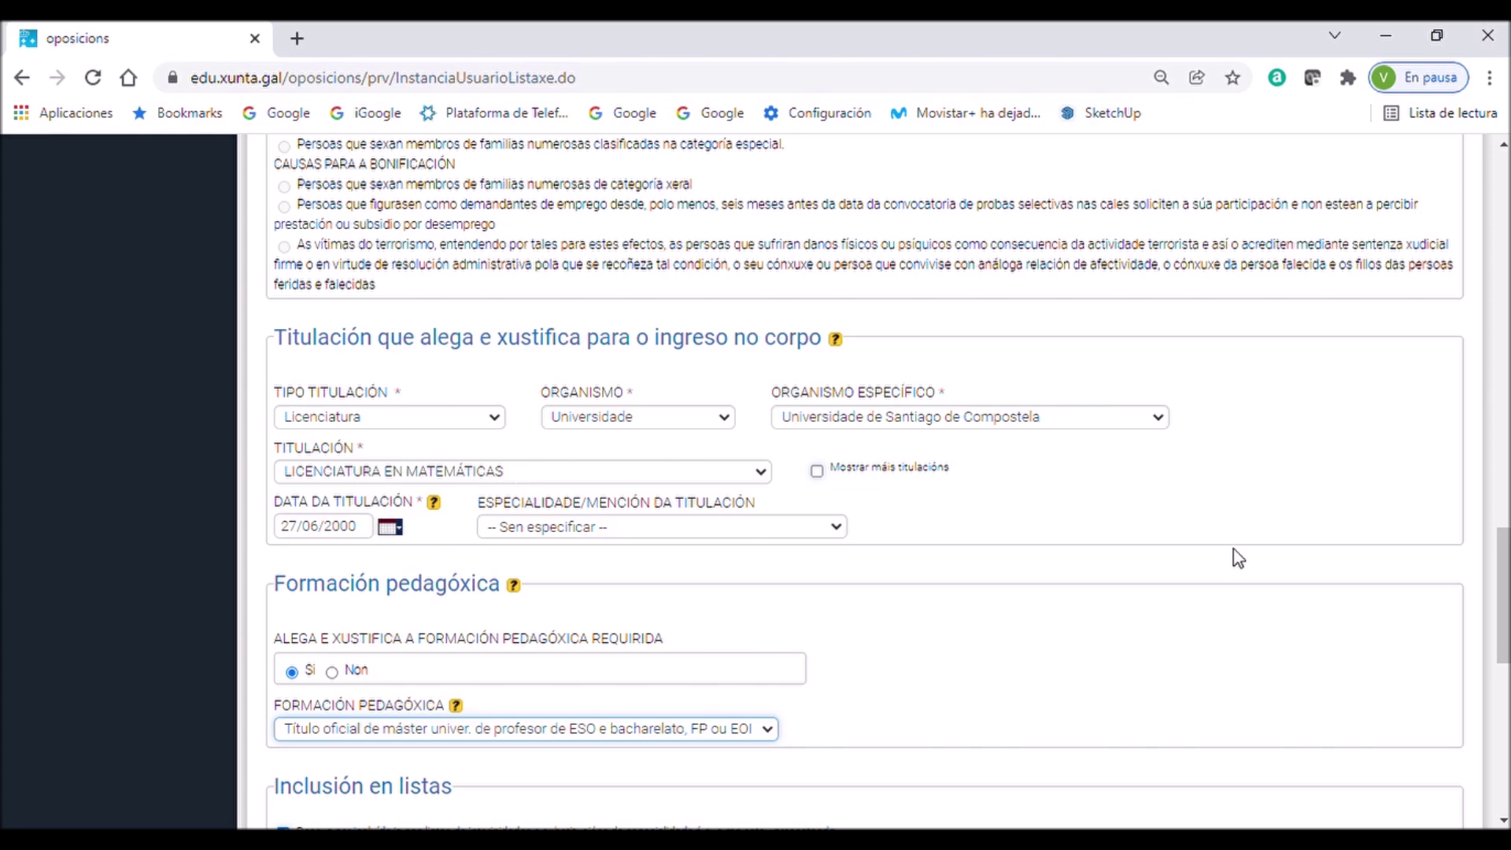
left_click_drag(1506, 596, 1506, 677)
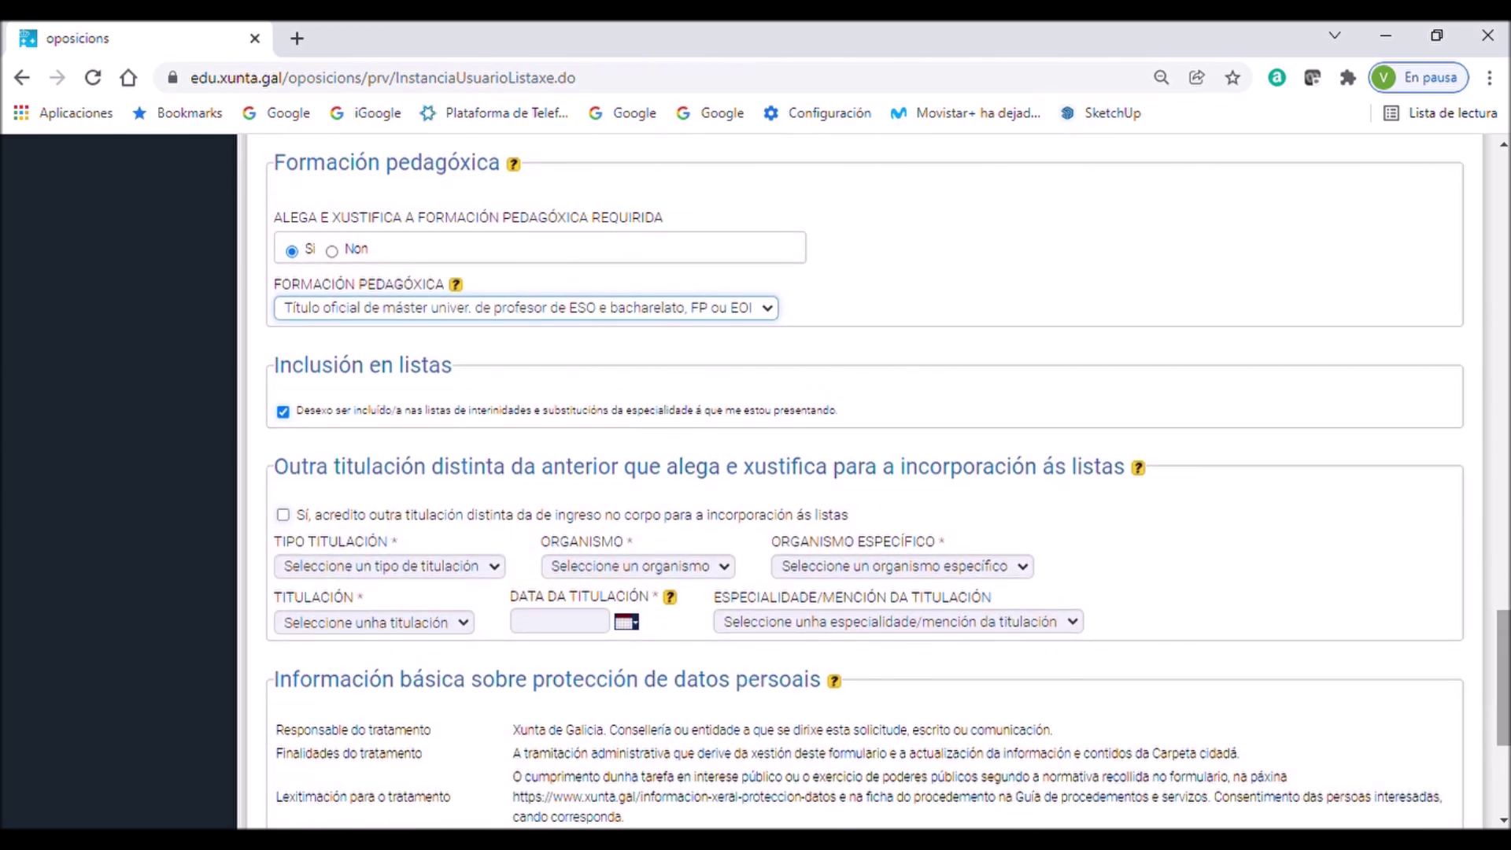
scroll(1003, 523, "down", 3)
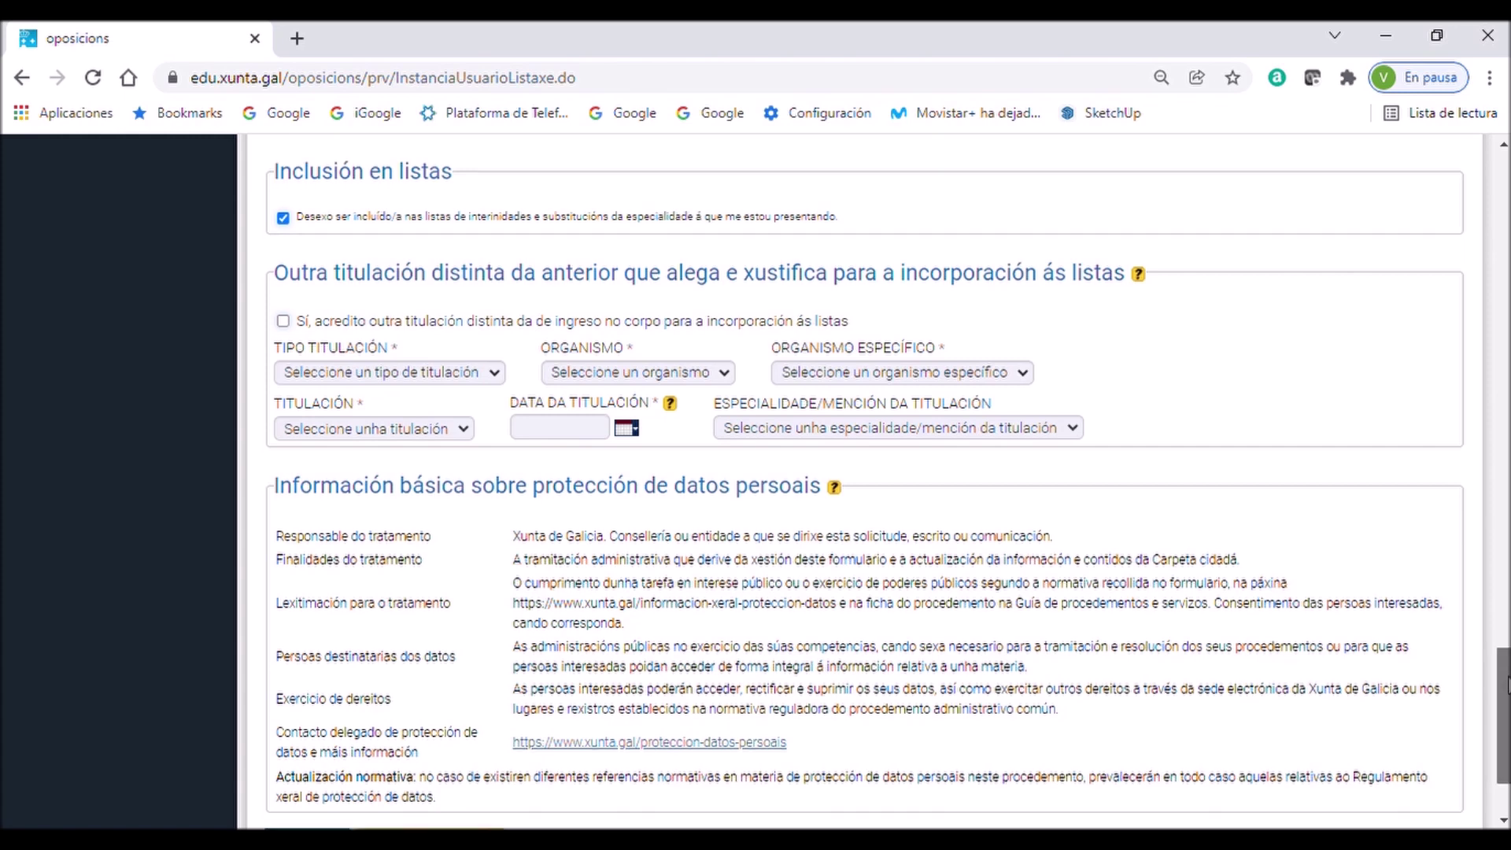
scroll(865, 473, "down", 2)
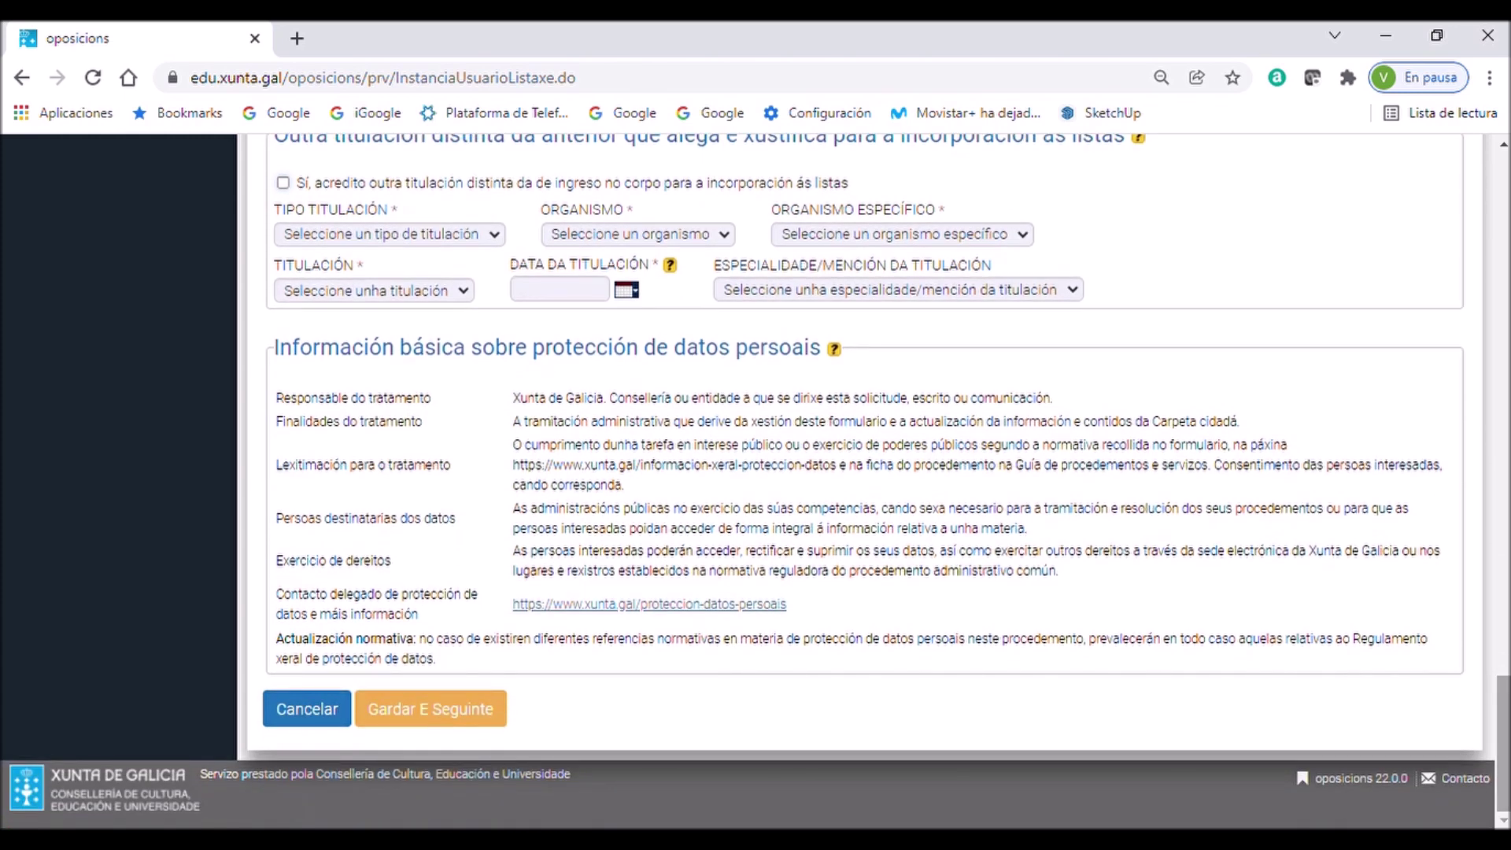
left_click_drag(1505, 730, 1486, 557)
scroll(1486, 556, "down", 1)
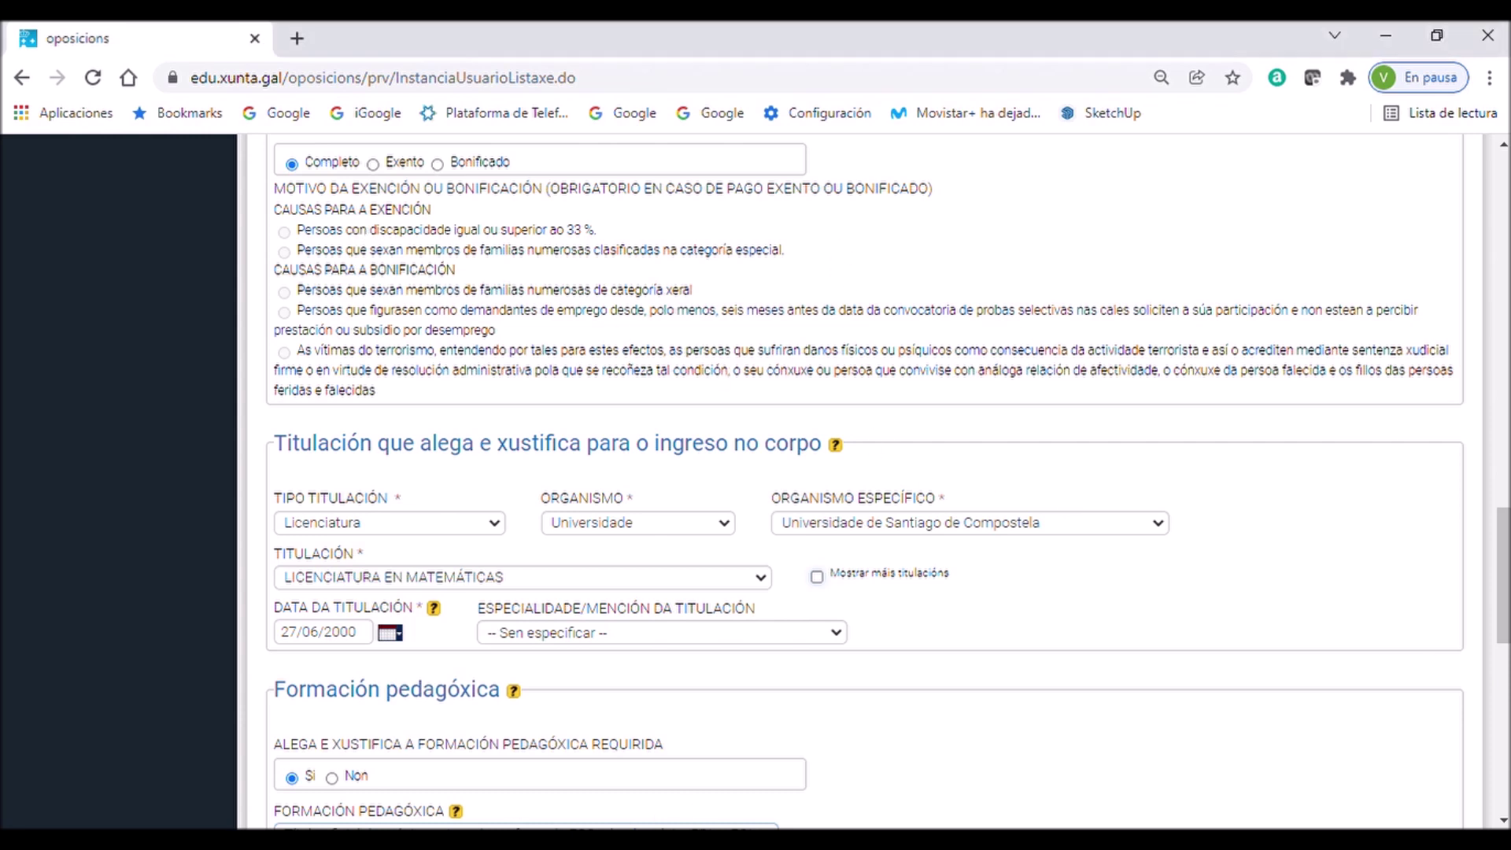
mouse_move(1504, 608)
left_mouse_down()
mouse_move(1489, 787)
mouse_move(1501, 260)
mouse_move(1503, 605)
left_mouse_up()
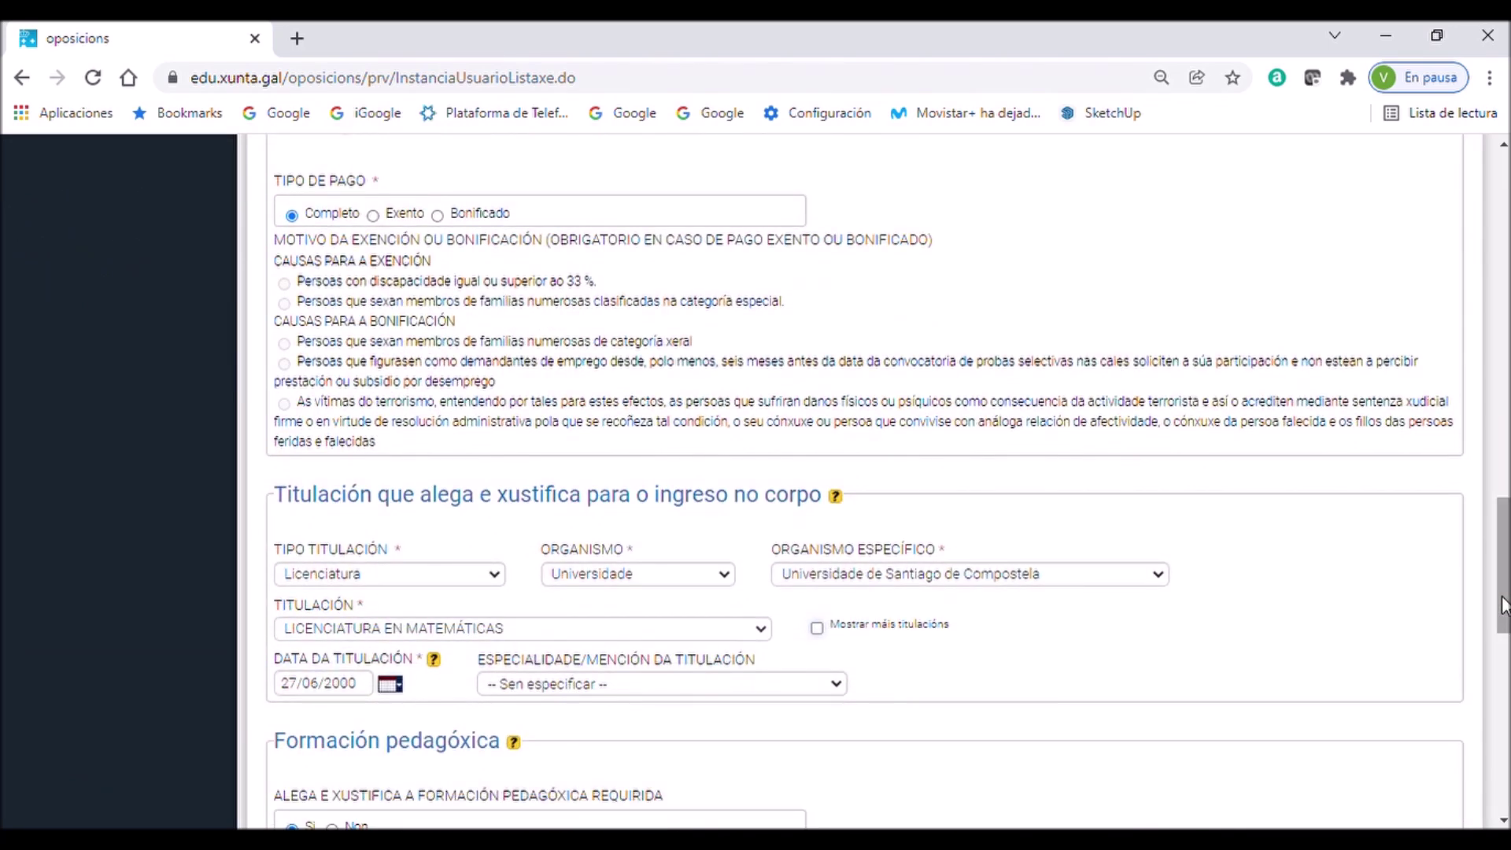
left_click_drag(1503, 606, 1503, 295)
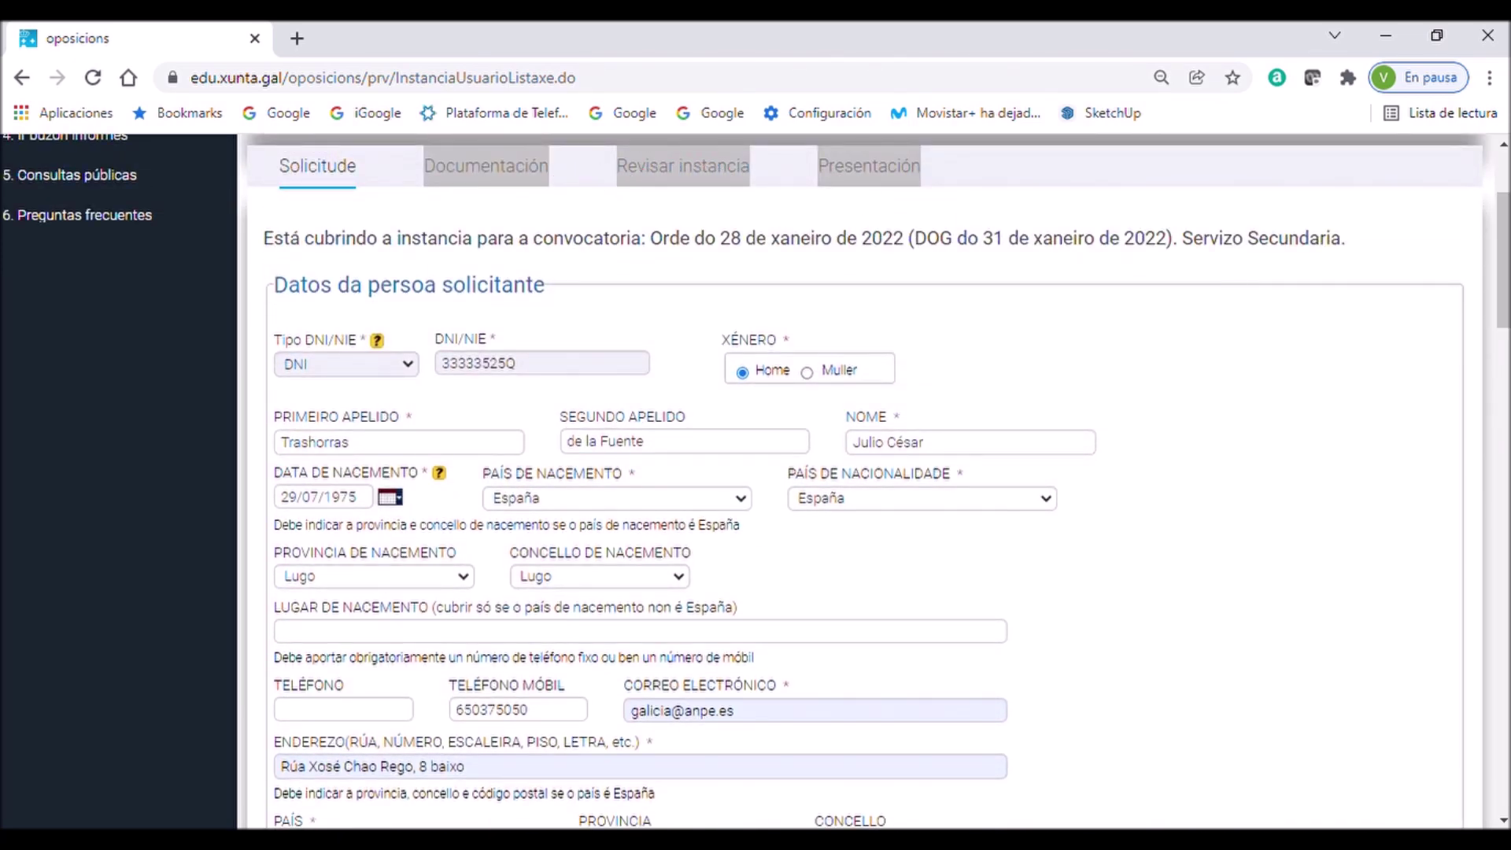
left_click_drag(1505, 313, 1504, 799)
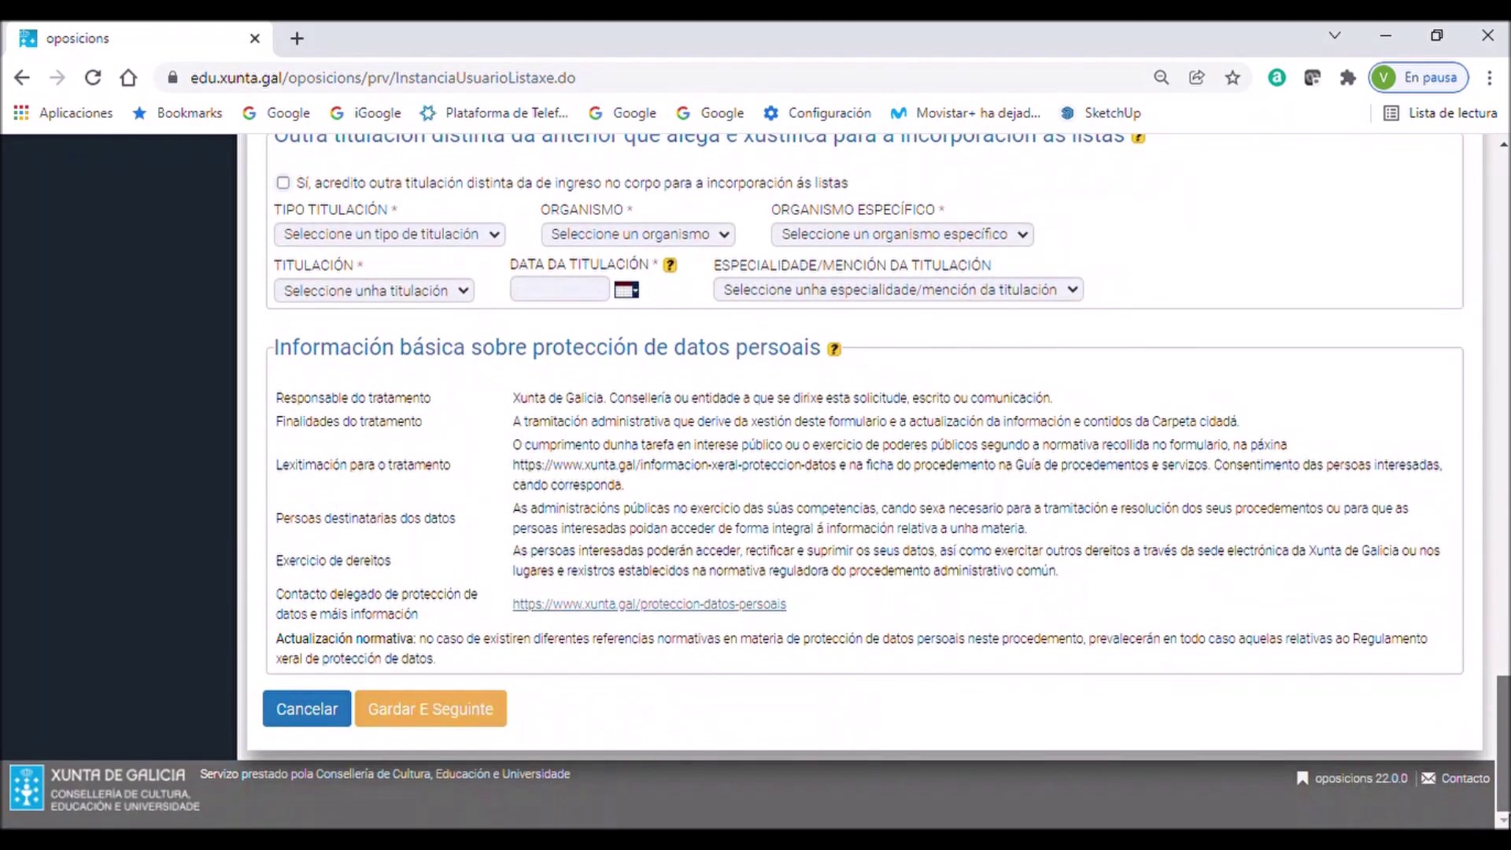
Save the request, go to the Documentación list, and tick the first 'Certificación académica oficial' document.
left_click(481, 710)
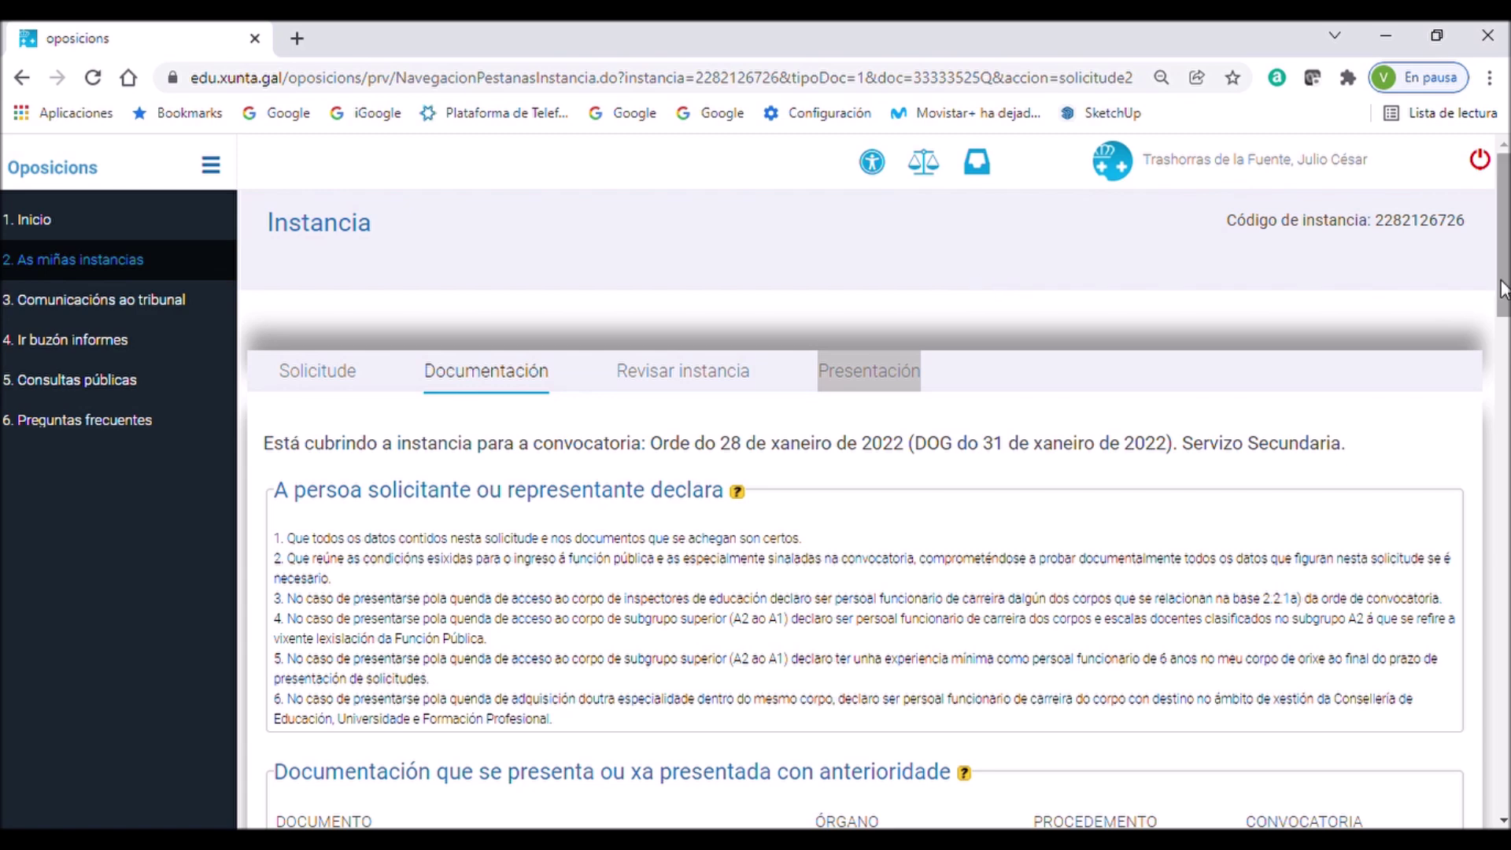
left_click_drag(1503, 289, 1503, 309)
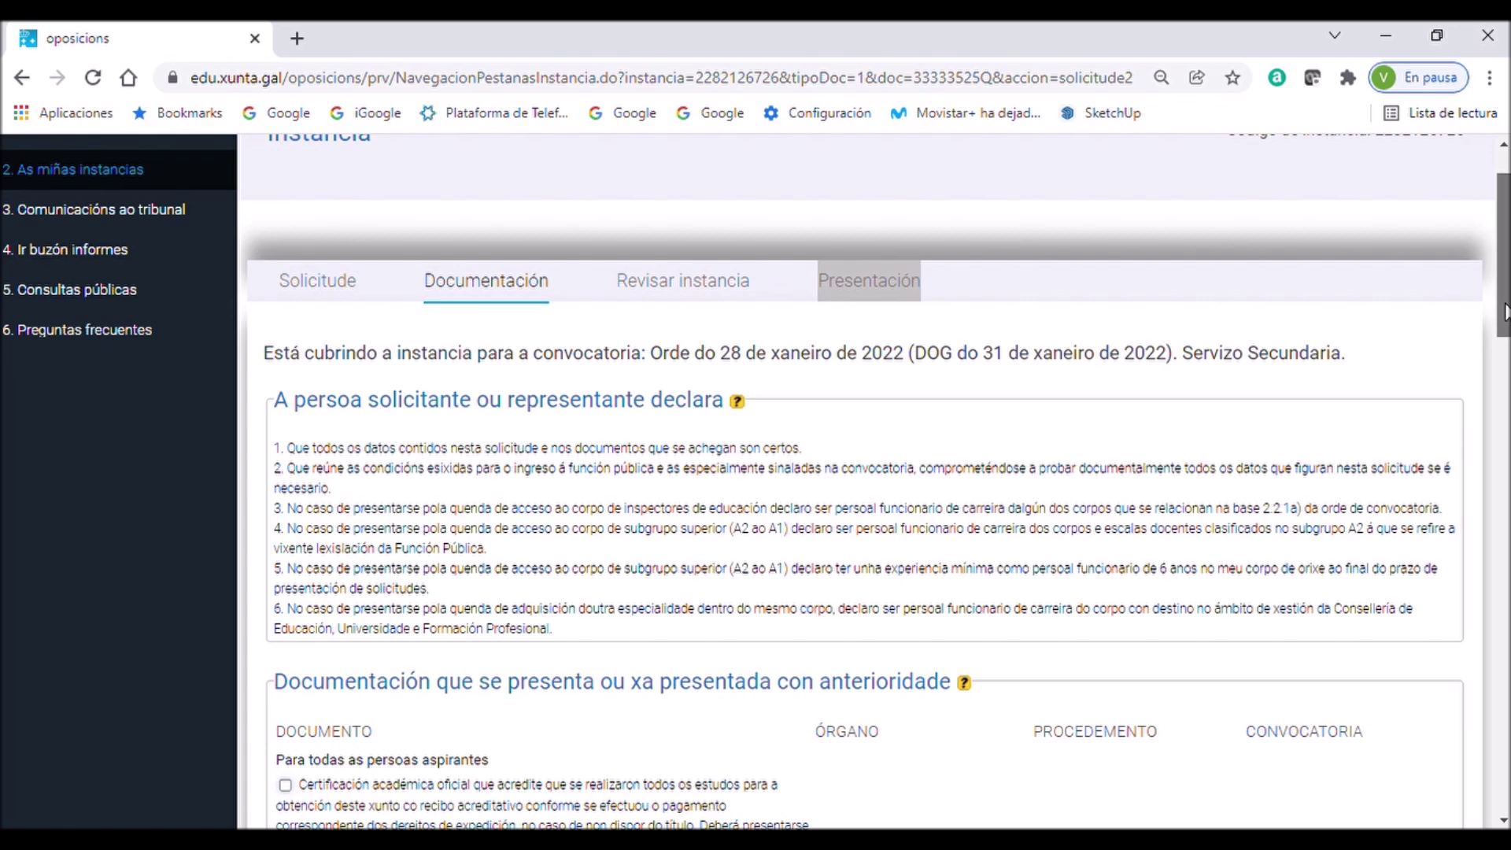
scroll(555, 271, "down", 1)
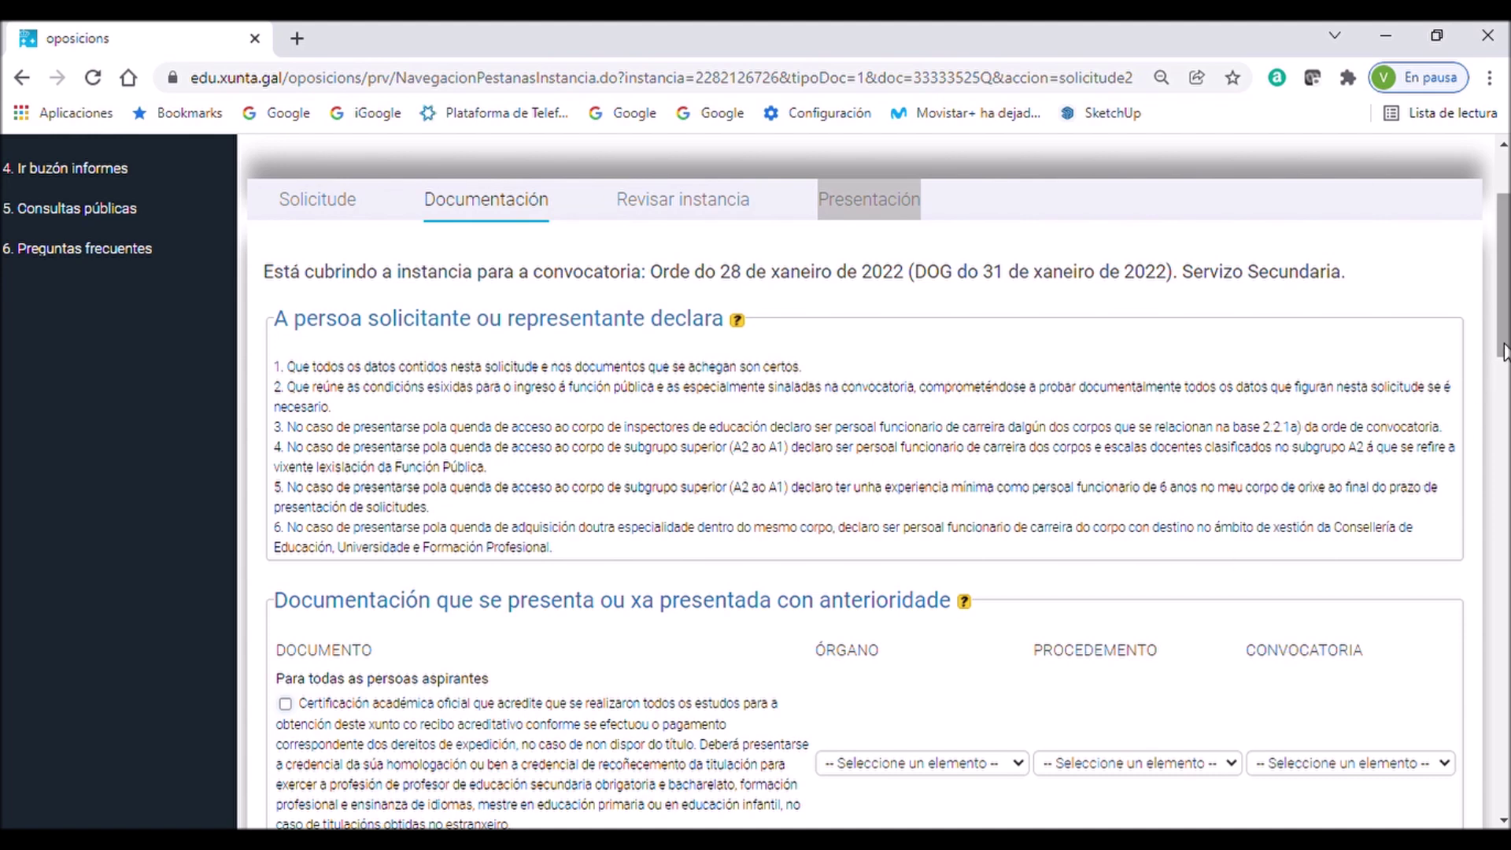
left_click_drag(1503, 351, 1502, 441)
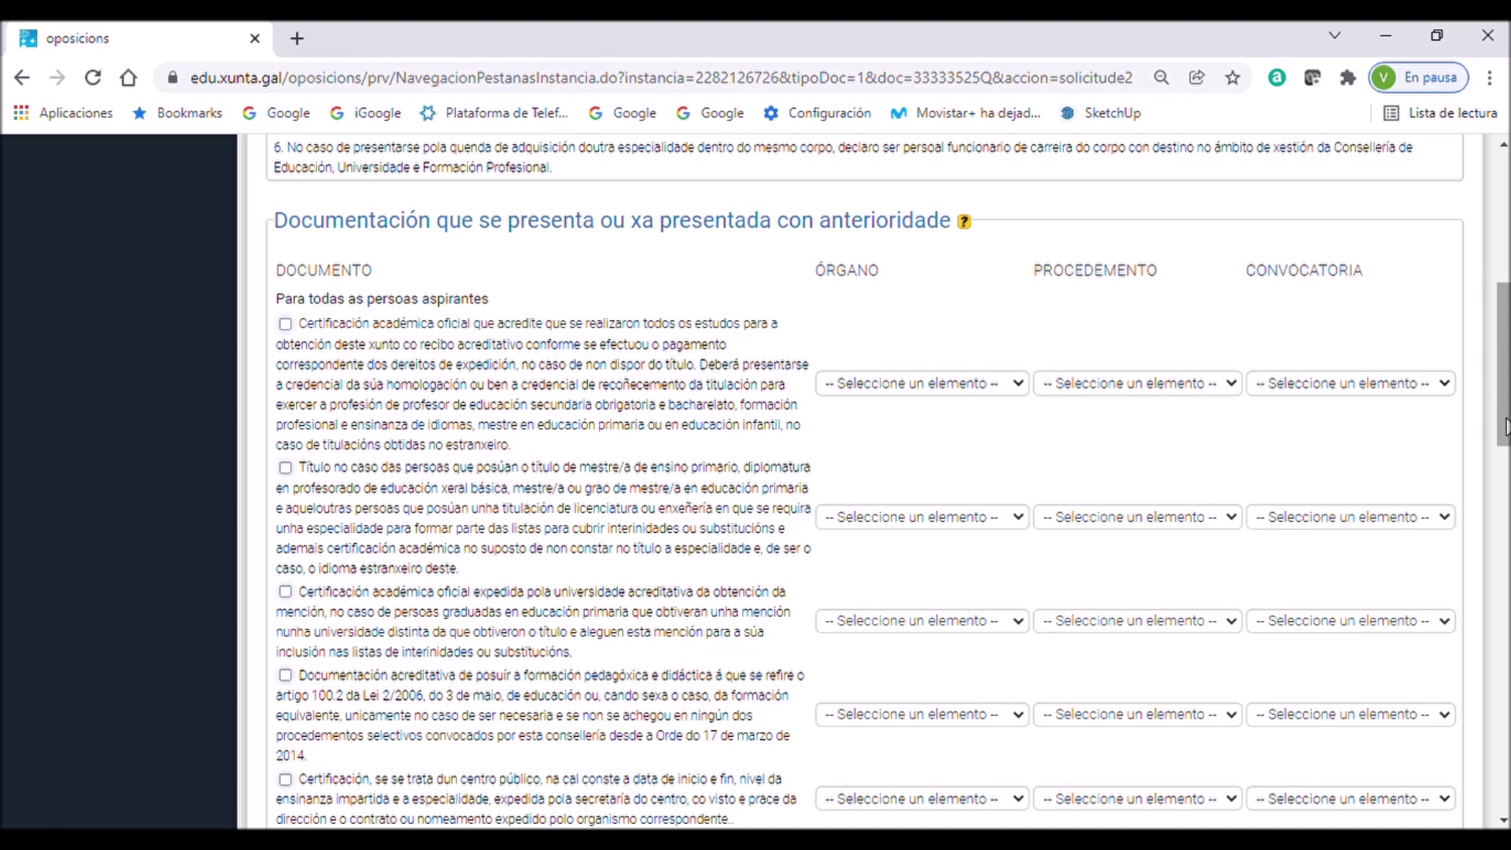
scroll(1505, 417, "down", 1)
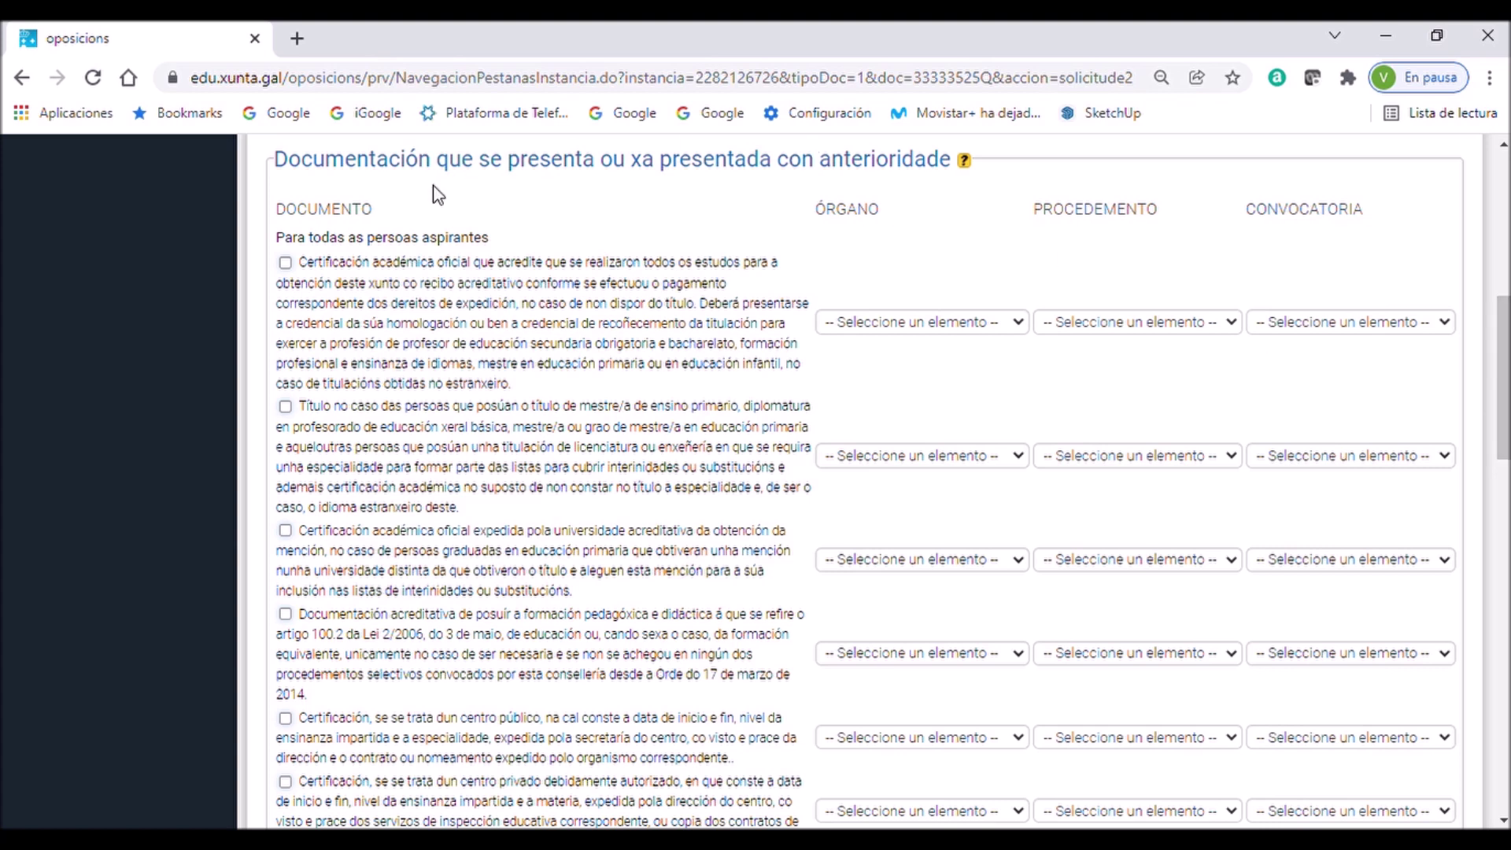
left_click(284, 265)
left_click(284, 263)
left_click(1018, 322)
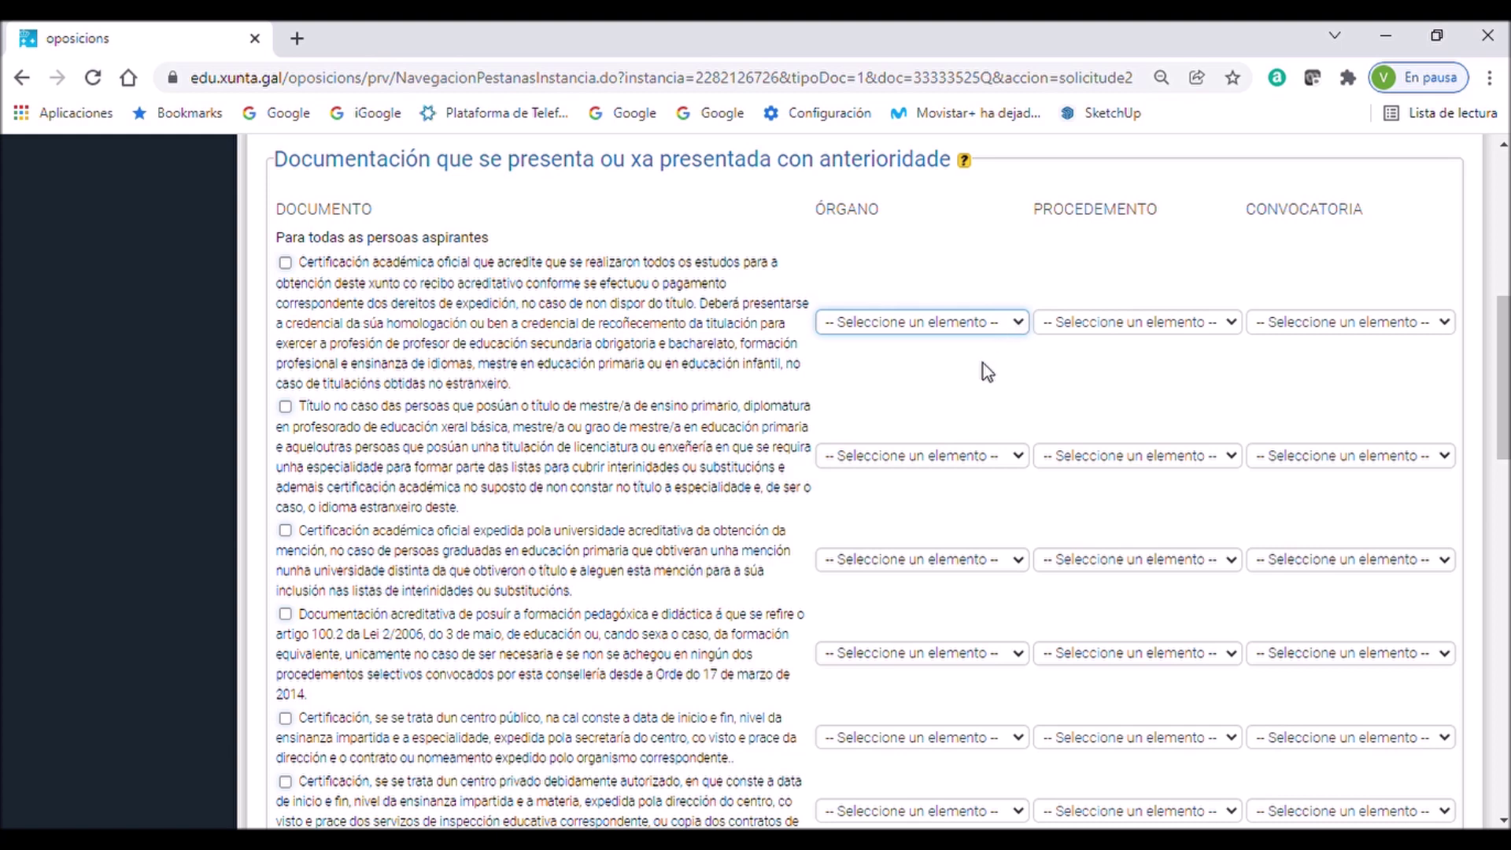
left_click(1131, 263)
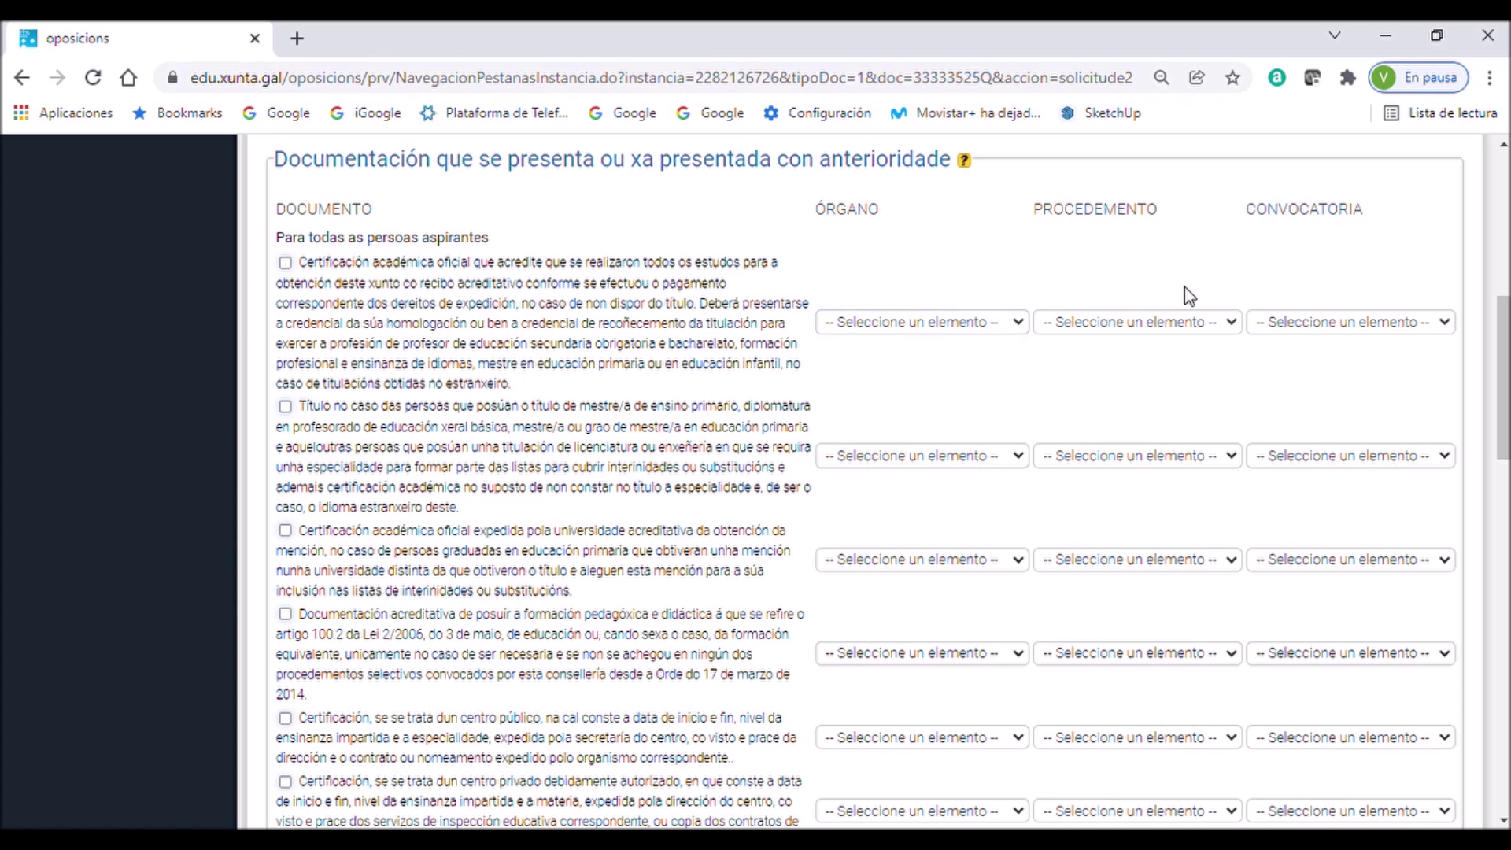
left_click(1023, 322)
left_click(1004, 361)
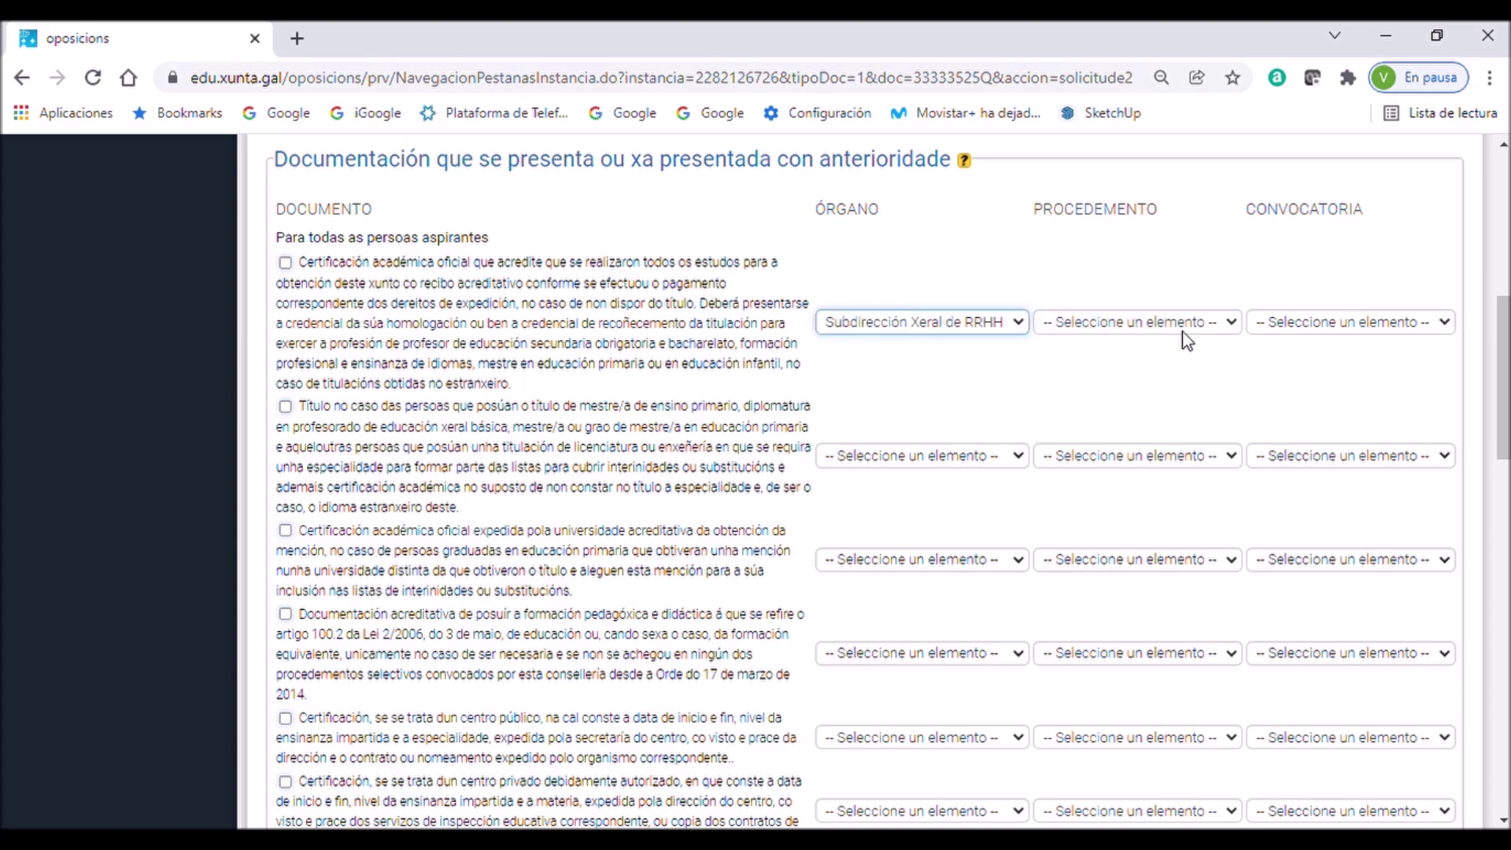
left_click(1233, 325)
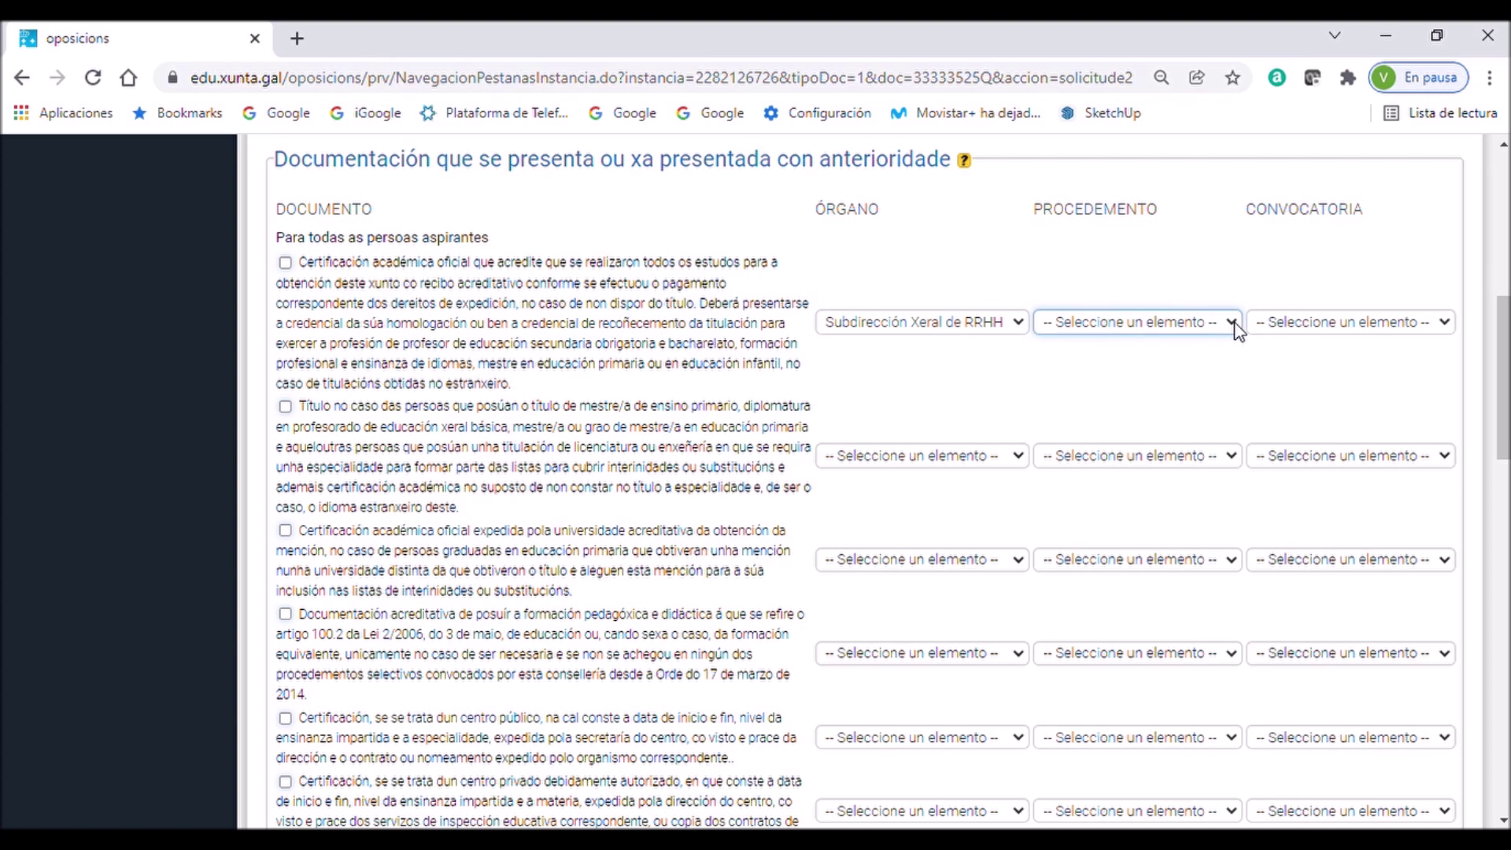
left_click(1171, 369)
left_click(1444, 325)
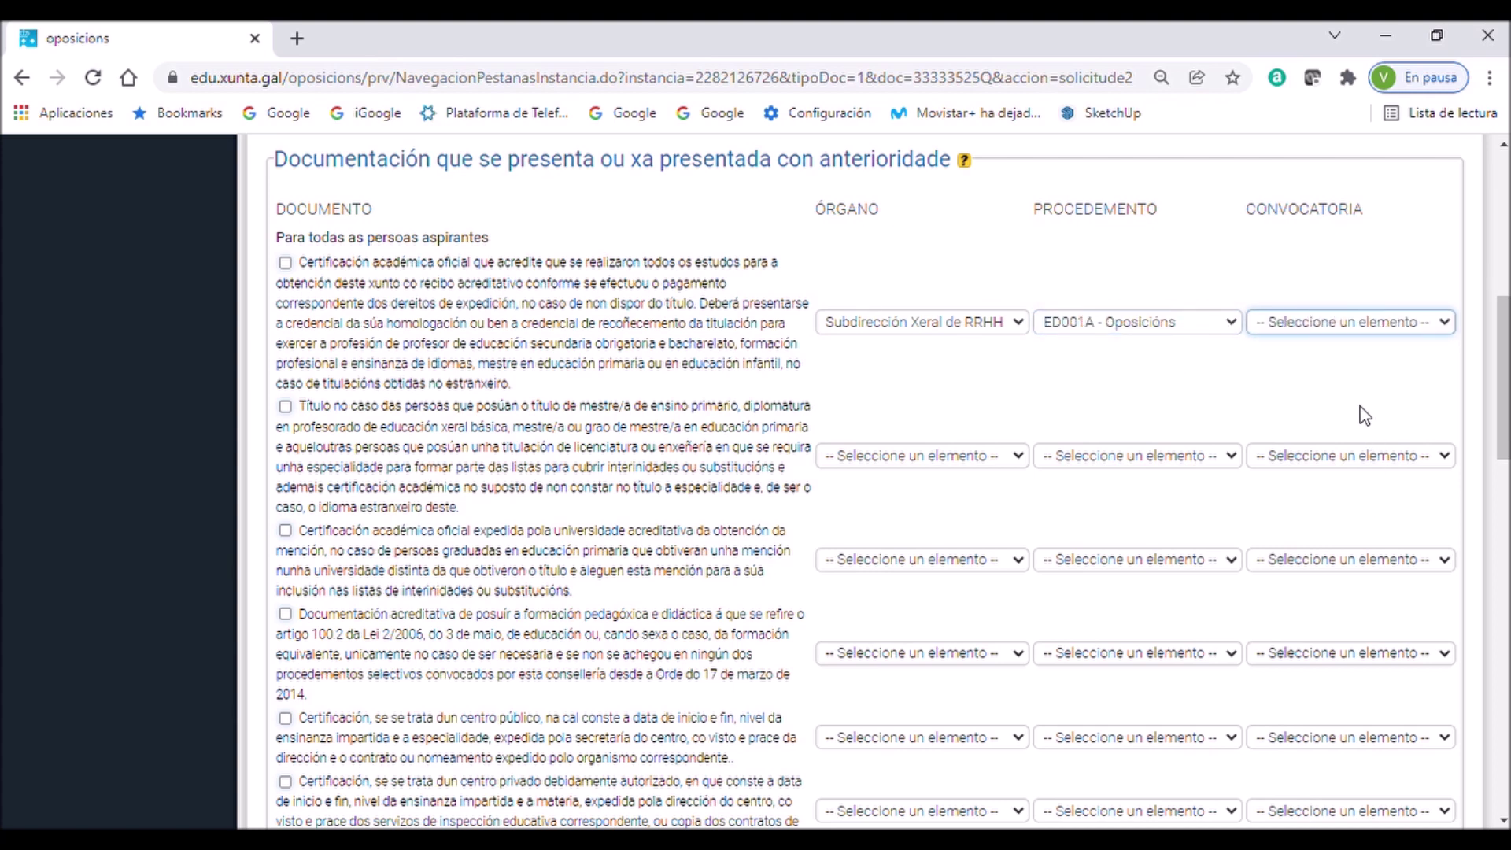
left_click(1090, 378)
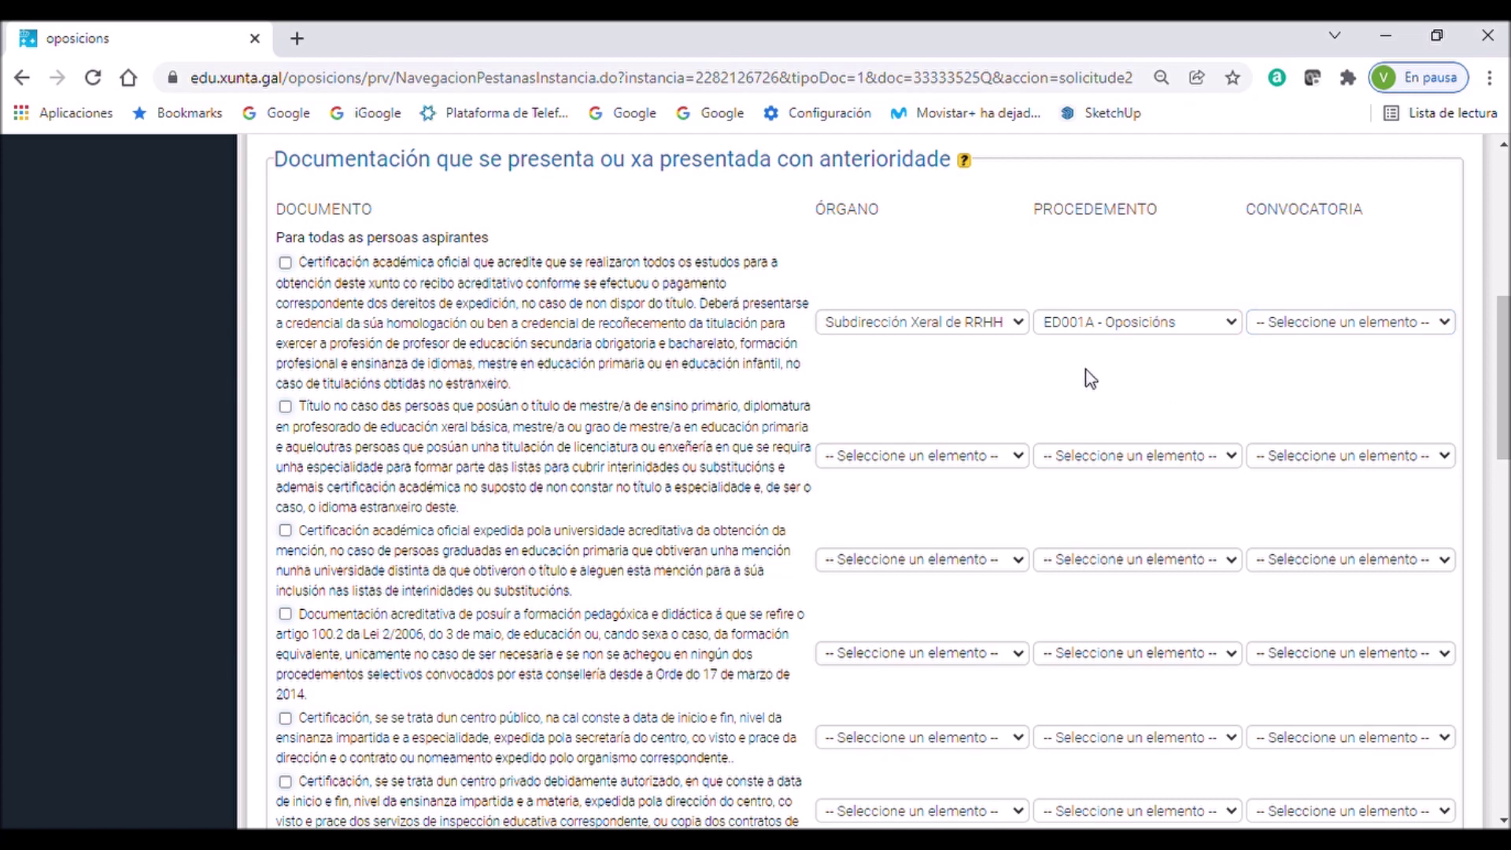
left_click(1019, 323)
left_click(982, 353)
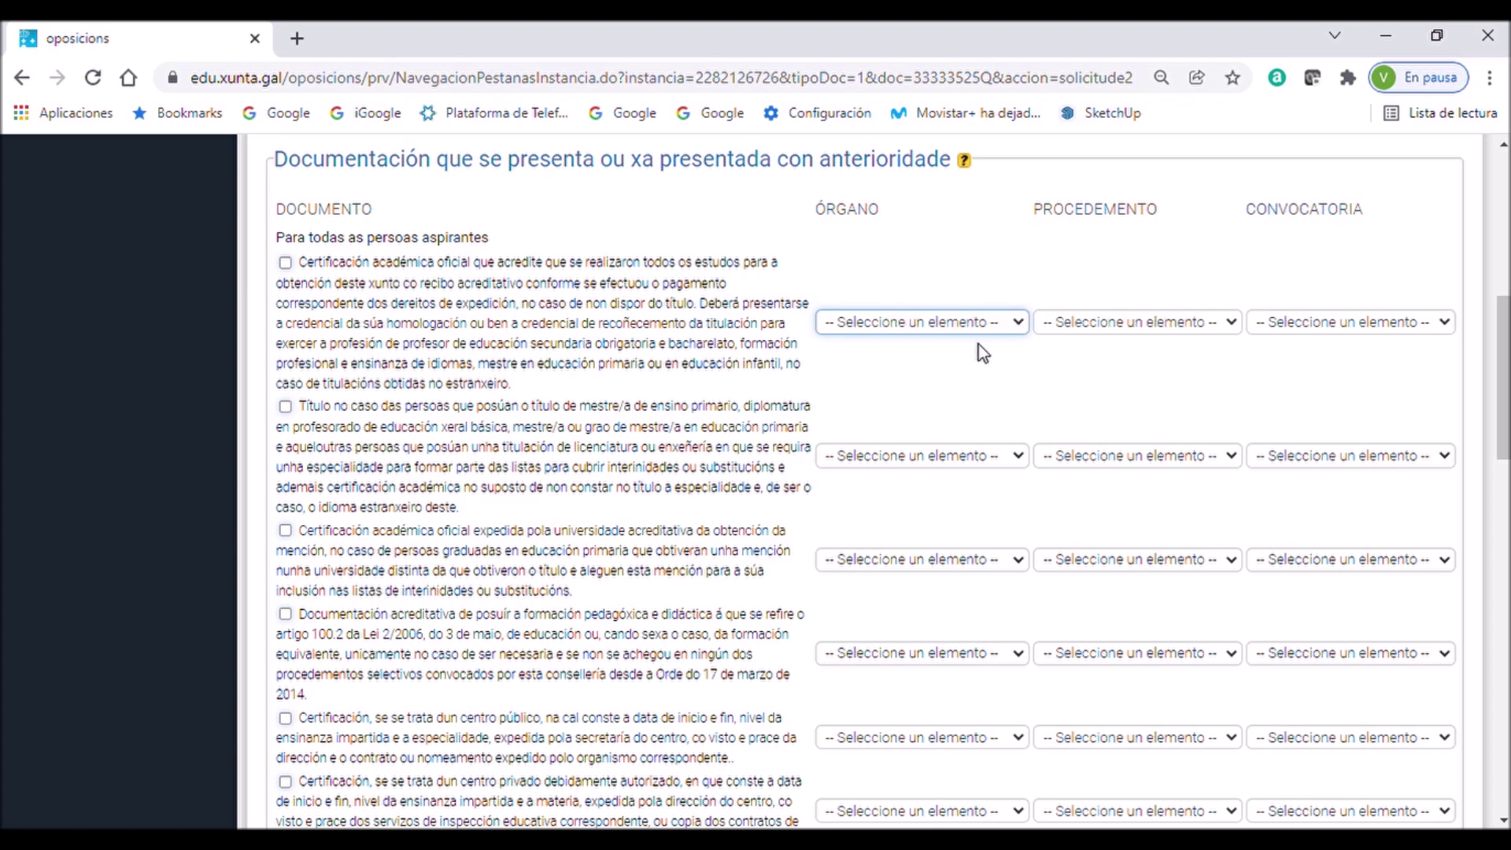
Leave the 'Certificación académica oficial' checkbox unticked so no document is marked.
left_click(285, 262)
left_click(285, 262)
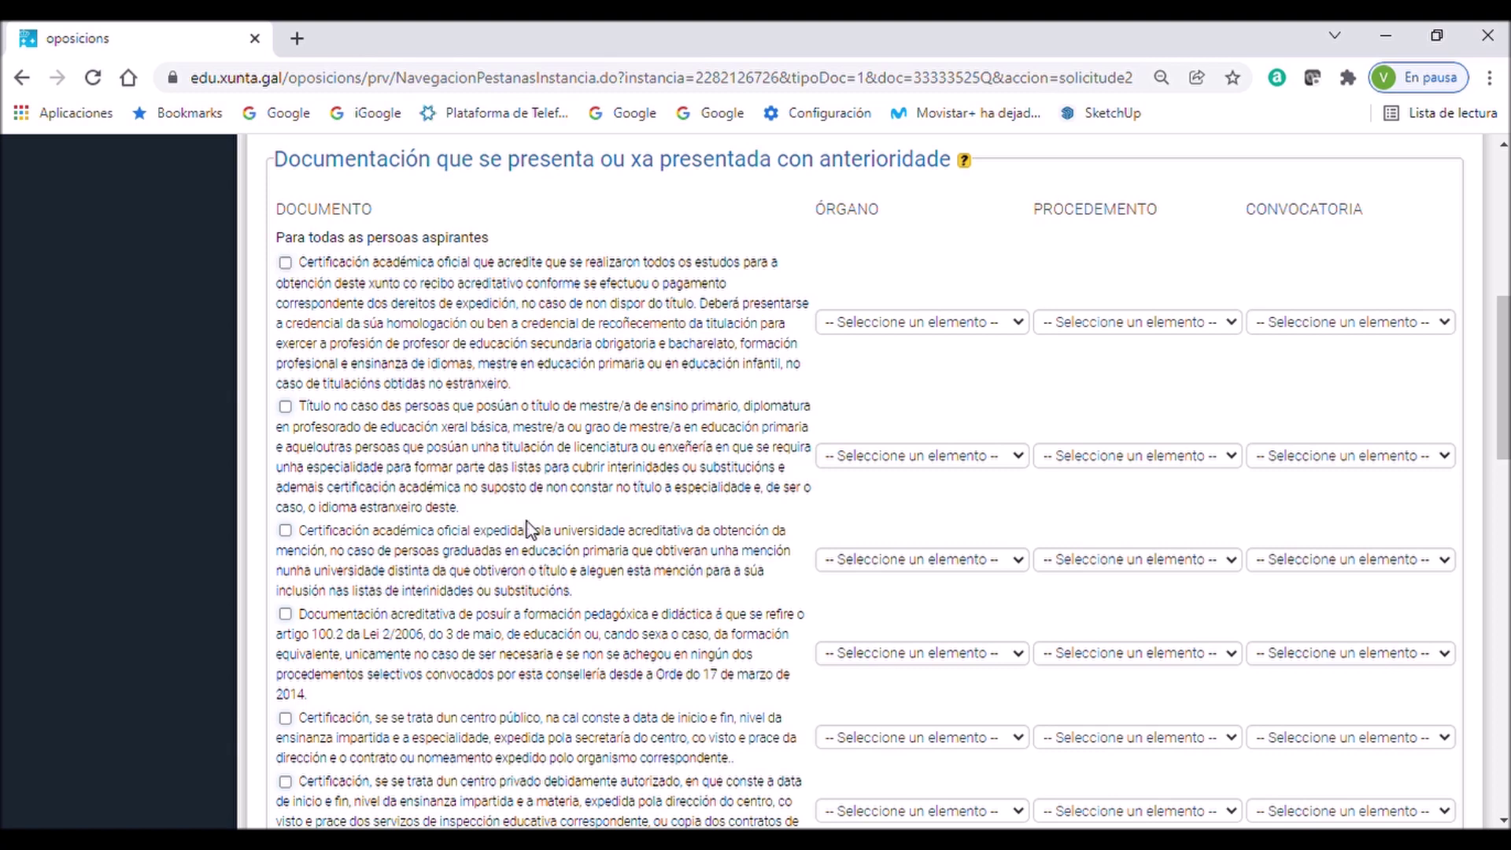
left_click_drag(1503, 401, 1505, 428)
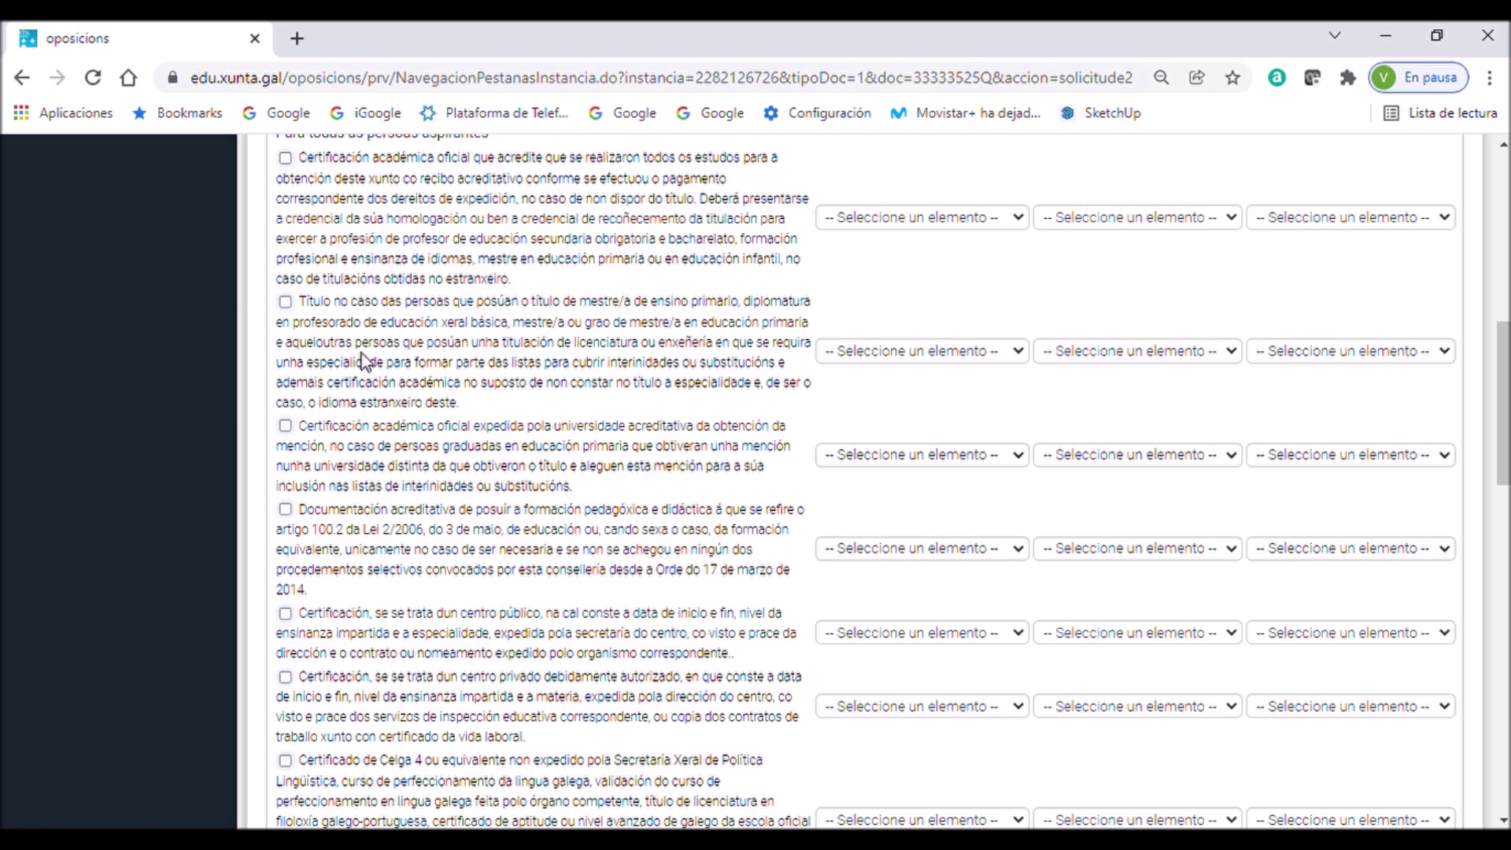
Tick 'Documentación acreditativa de posuír a formación pedagóxica', leaving the 'Título' document unticked.
left_click(285, 305)
left_click(285, 303)
left_click(285, 509)
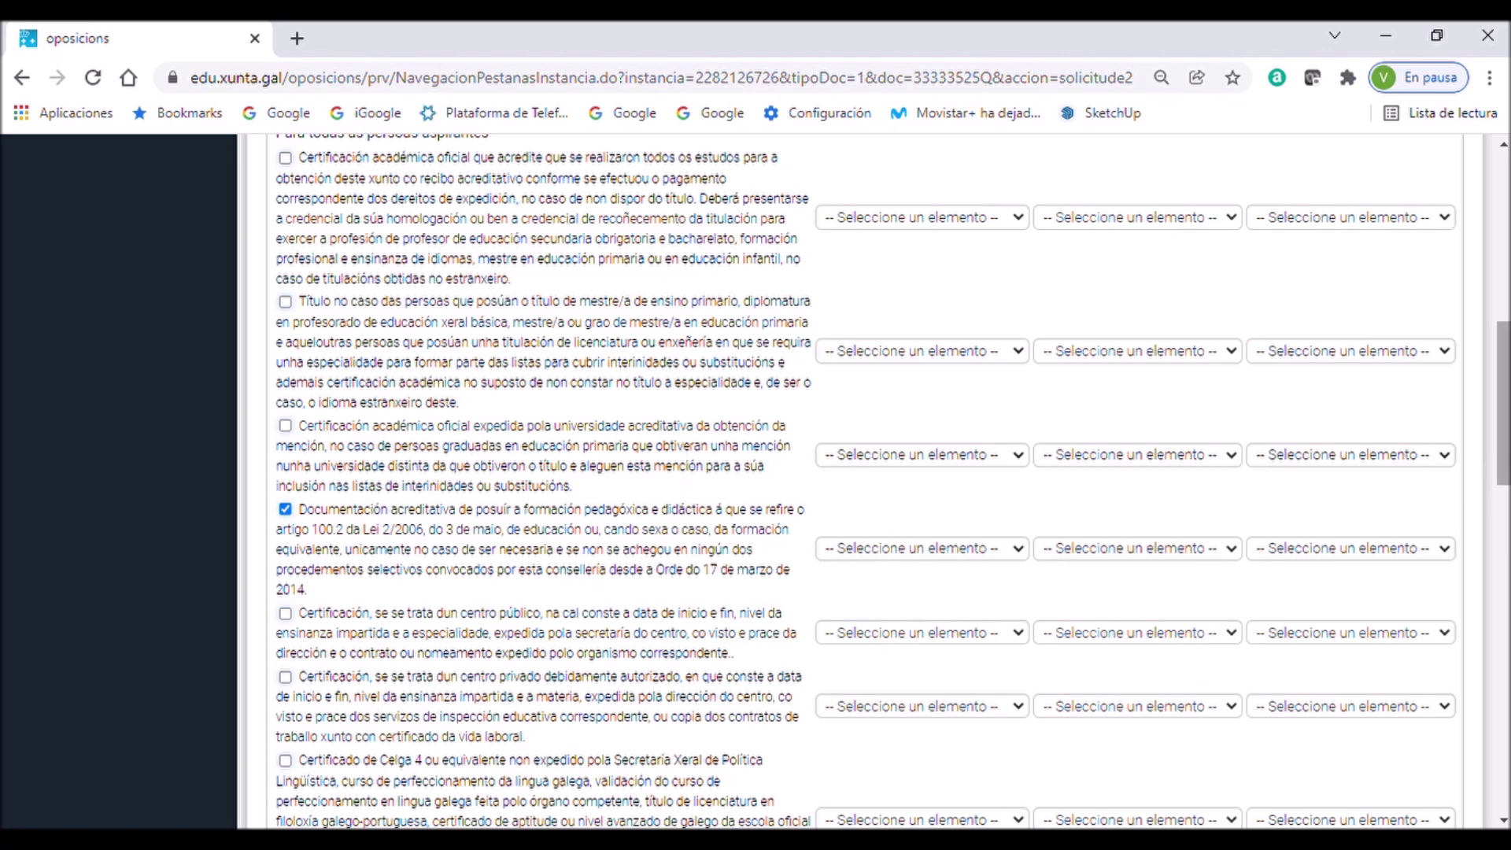
left_click_drag(1504, 470, 1505, 500)
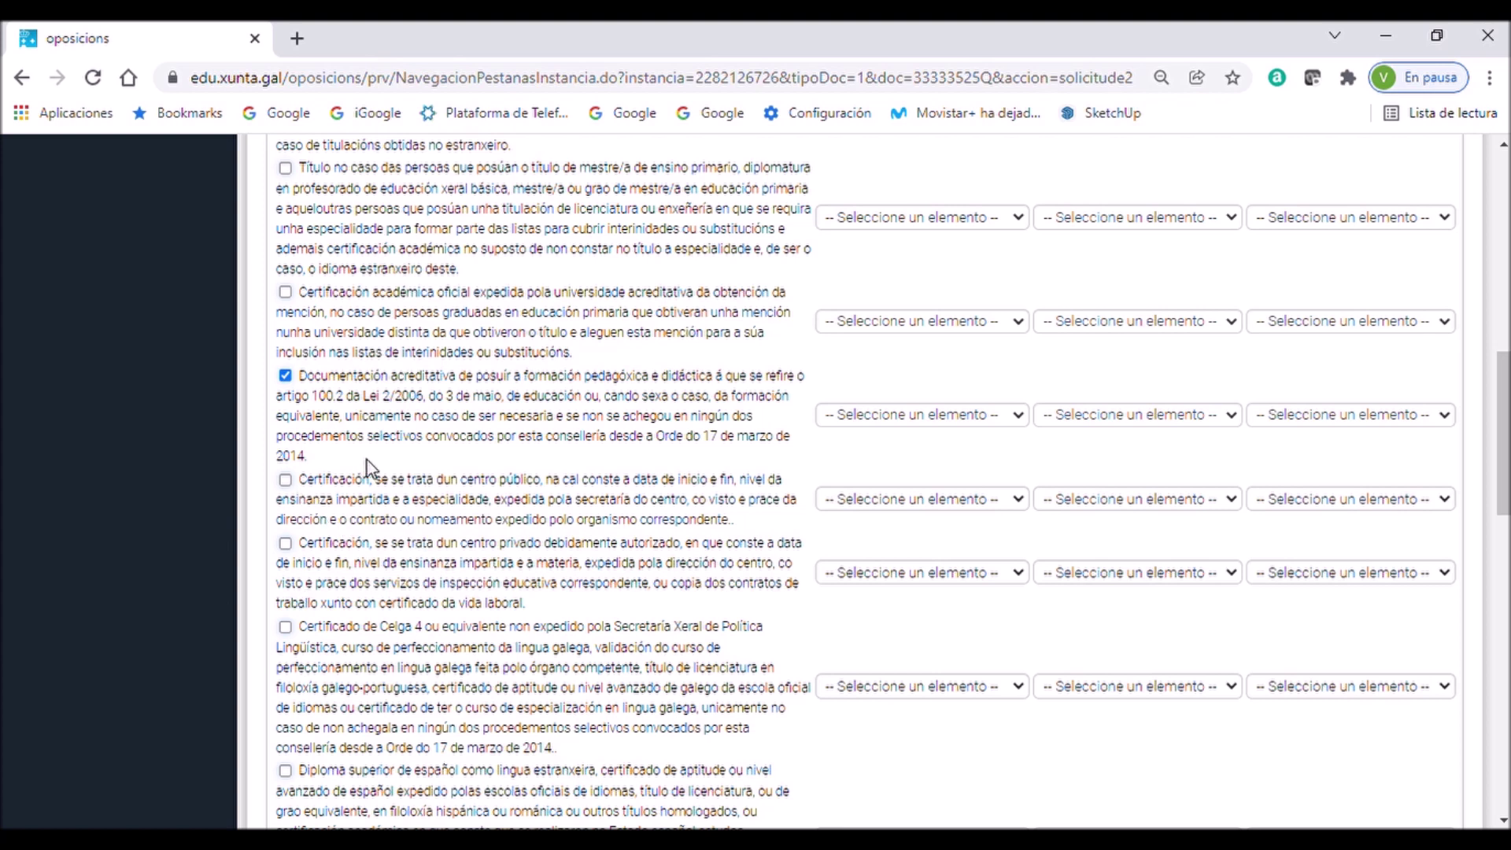
Tick the pedagogical training documentation and the Celga 4 certificate, leaving both public and private centre certifications unticked.
left_click(285, 376)
left_click(285, 480)
left_click(286, 547)
left_click(285, 480)
left_click(285, 543)
left_click(285, 375)
left_click(285, 627)
left_click_drag(1507, 498, 1508, 536)
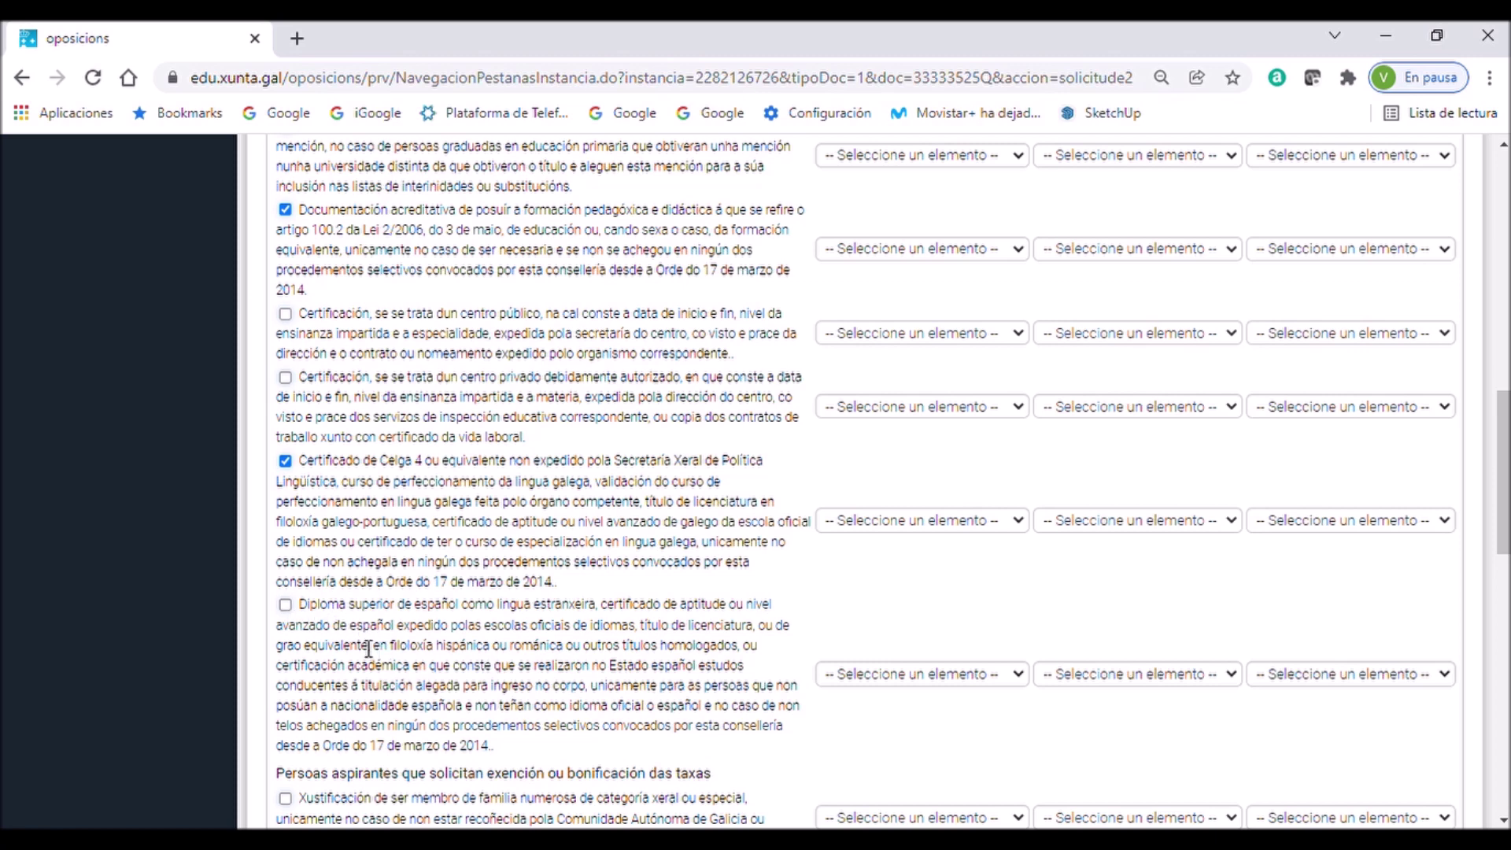
left_click_drag(1505, 538, 1506, 601)
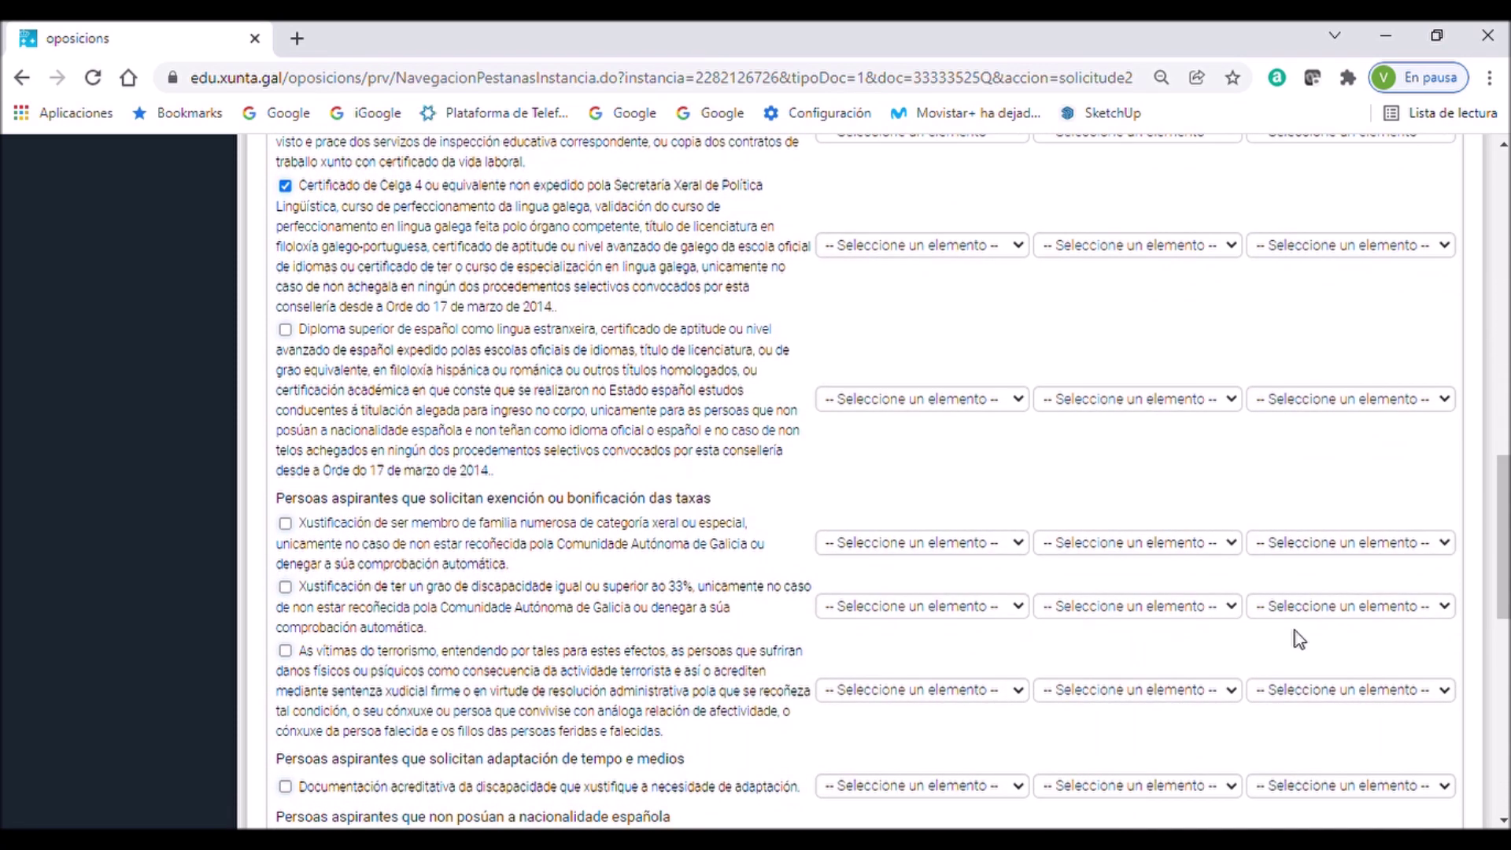
left_click_drag(1505, 585, 1506, 626)
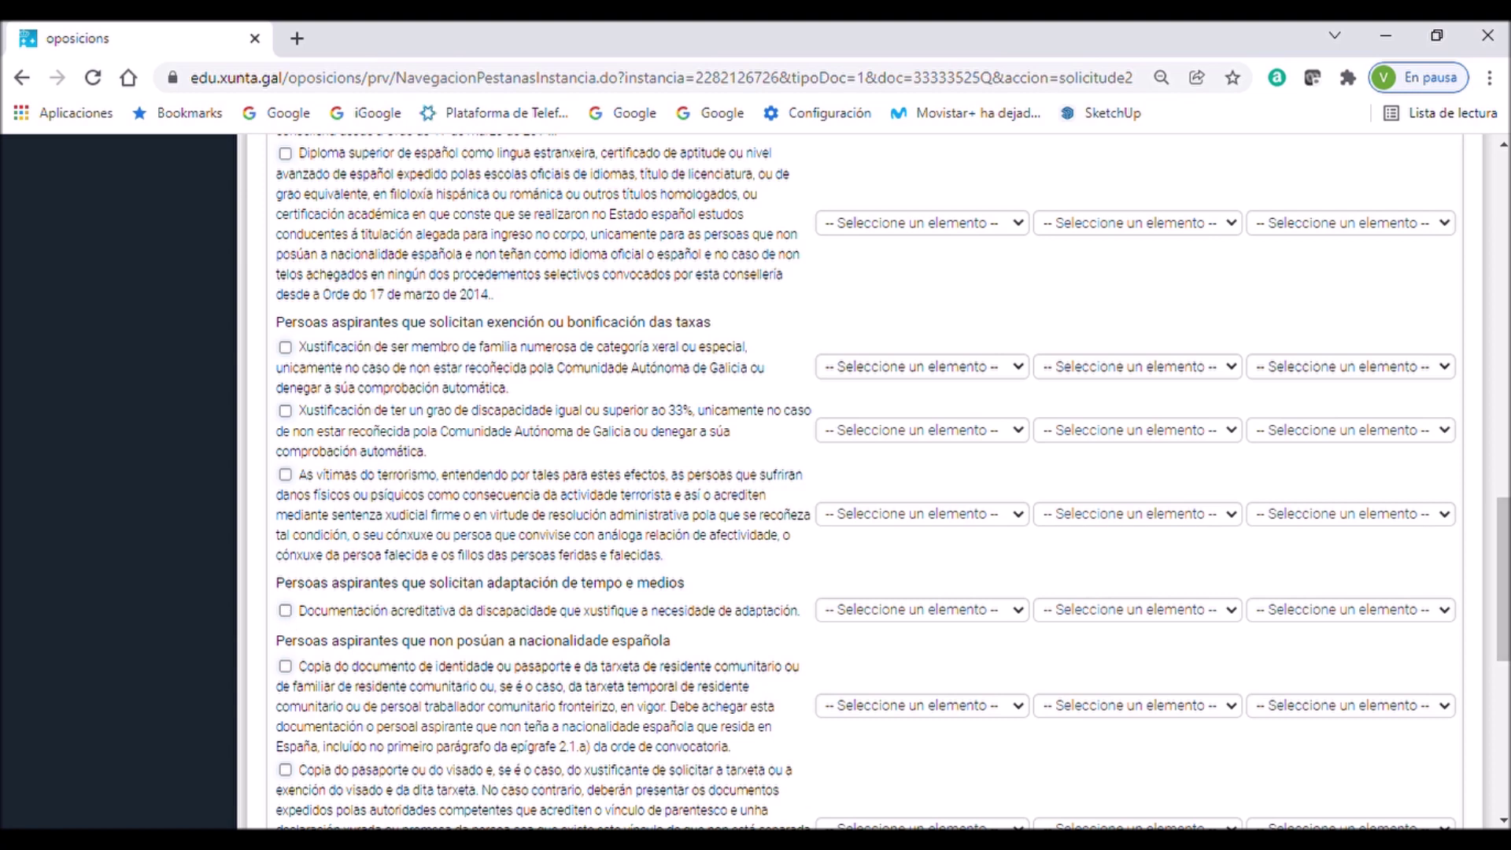
left_click_drag(1506, 517, 1505, 581)
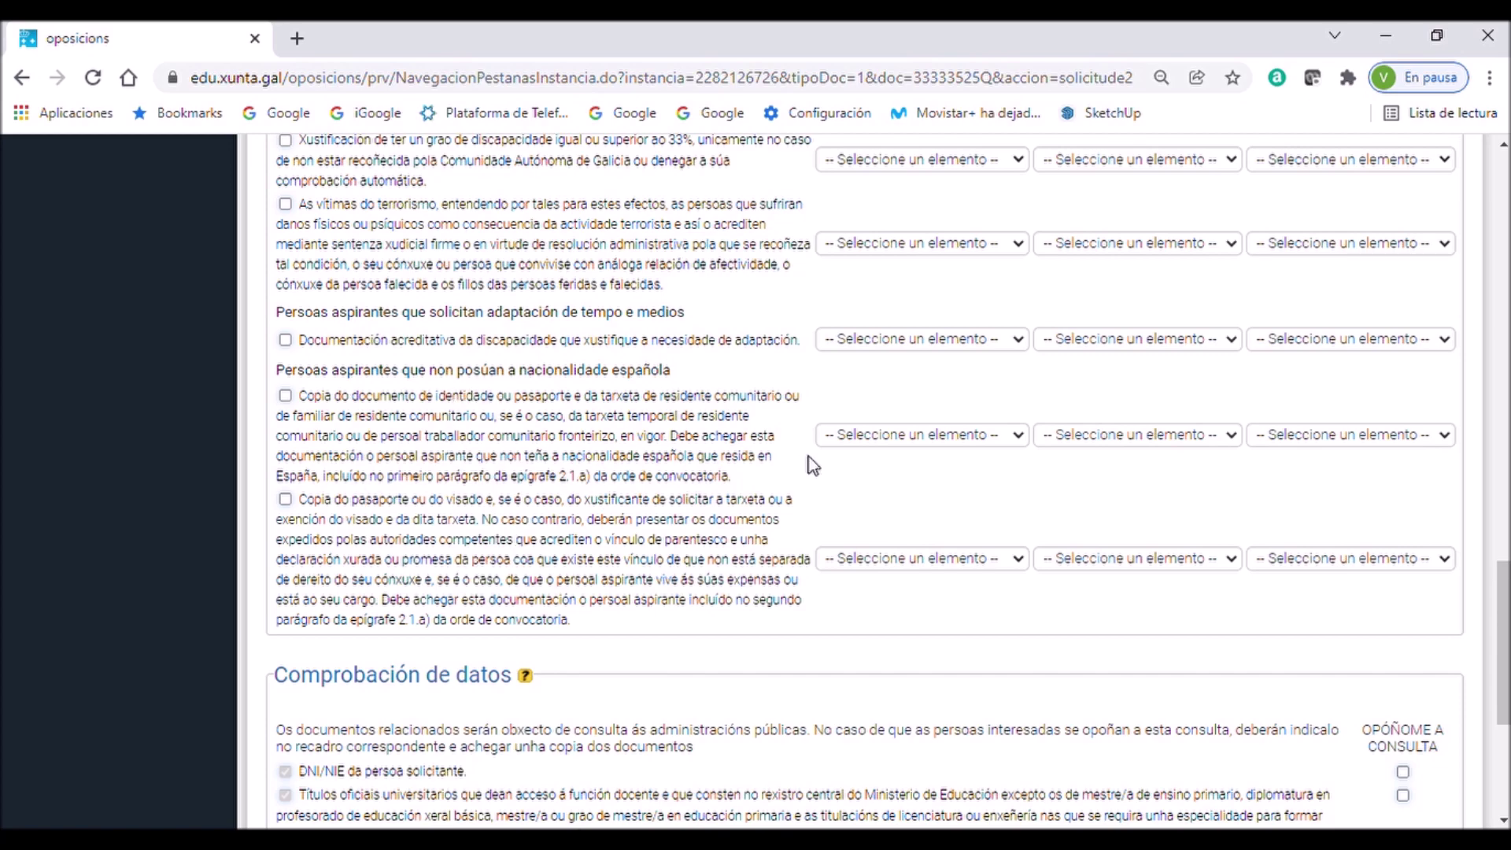
left_click_drag(1504, 628, 1505, 356)
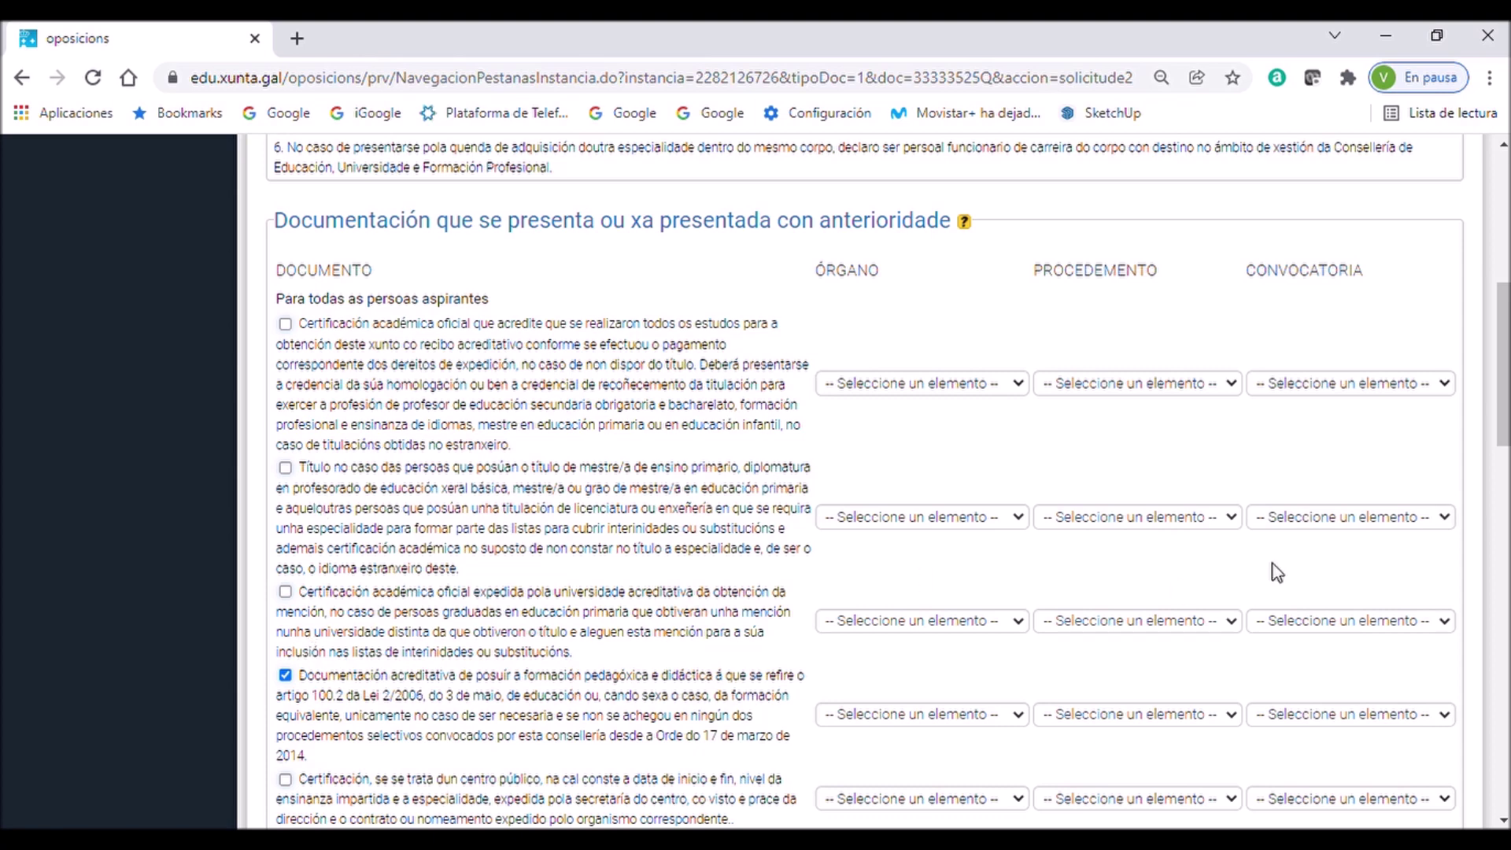
scroll(1505, 464, "down", 1)
scroll(1505, 464, "down", 2)
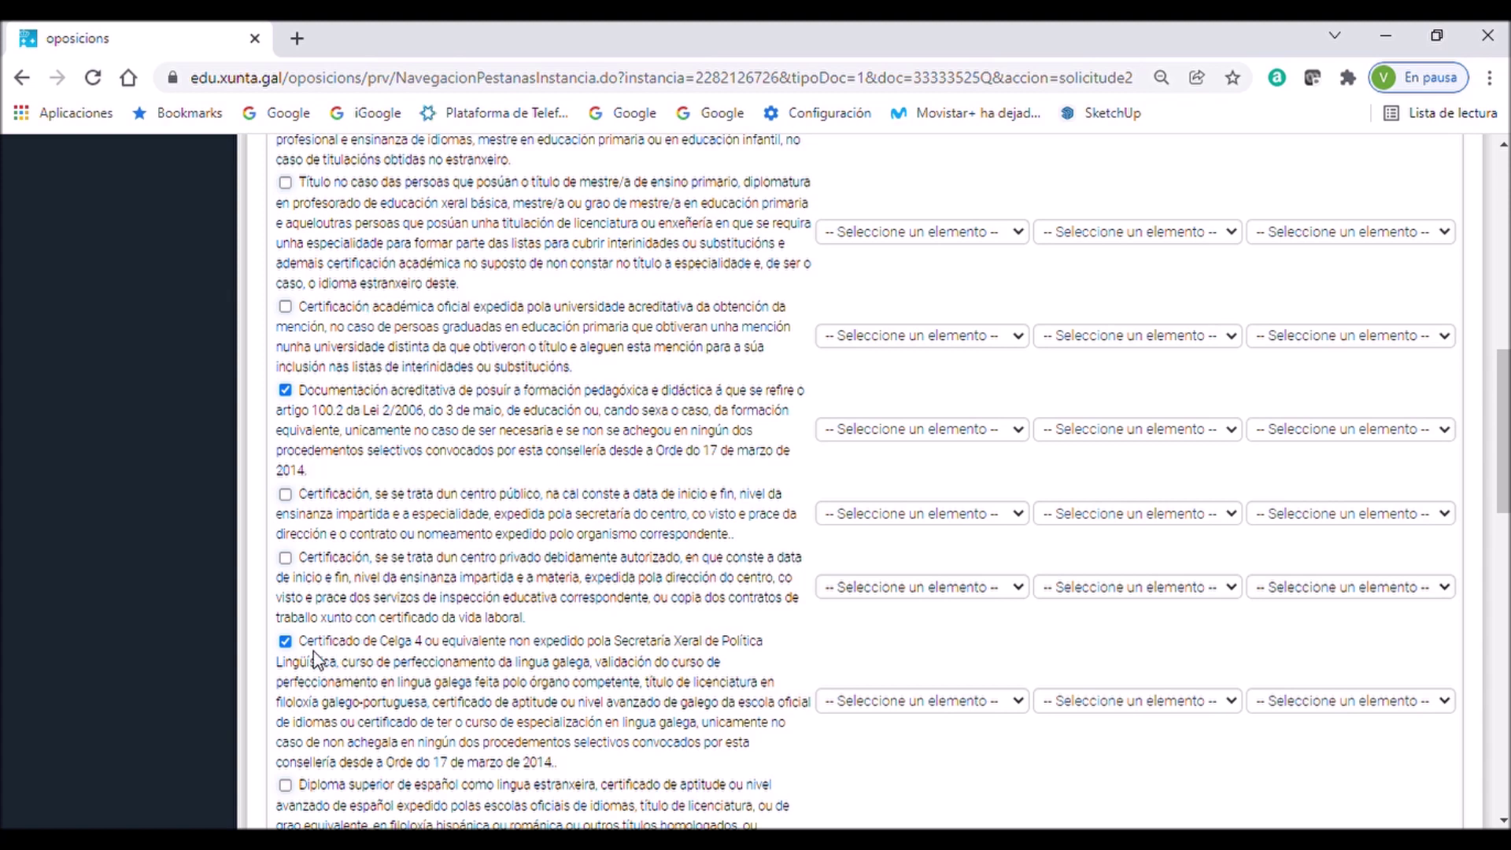
left_click_drag(1504, 492, 1503, 410)
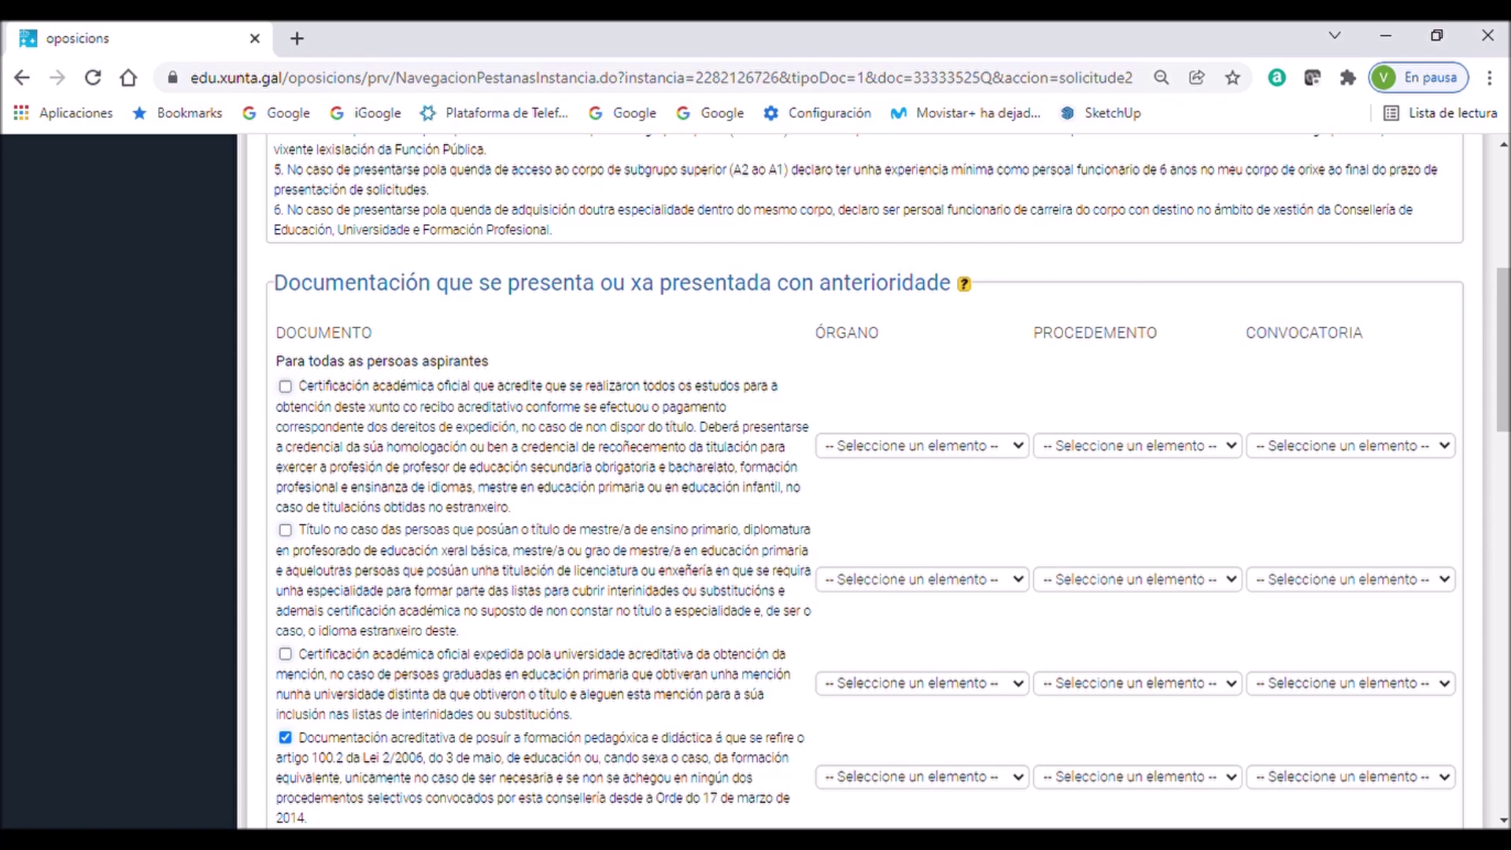
left_click_drag(1505, 409, 1505, 786)
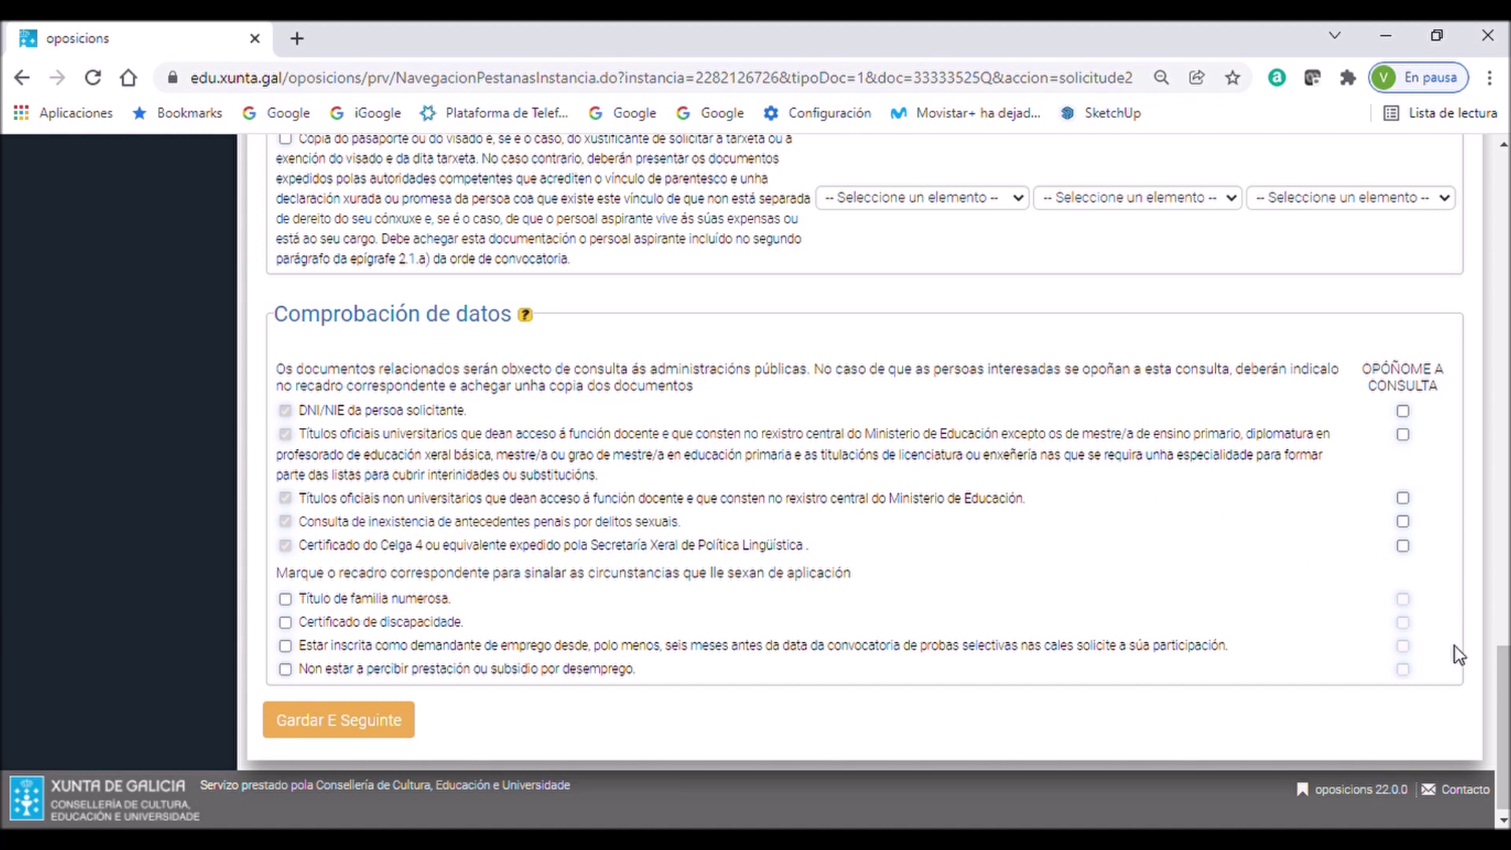
left_click_drag(1504, 674, 1504, 712)
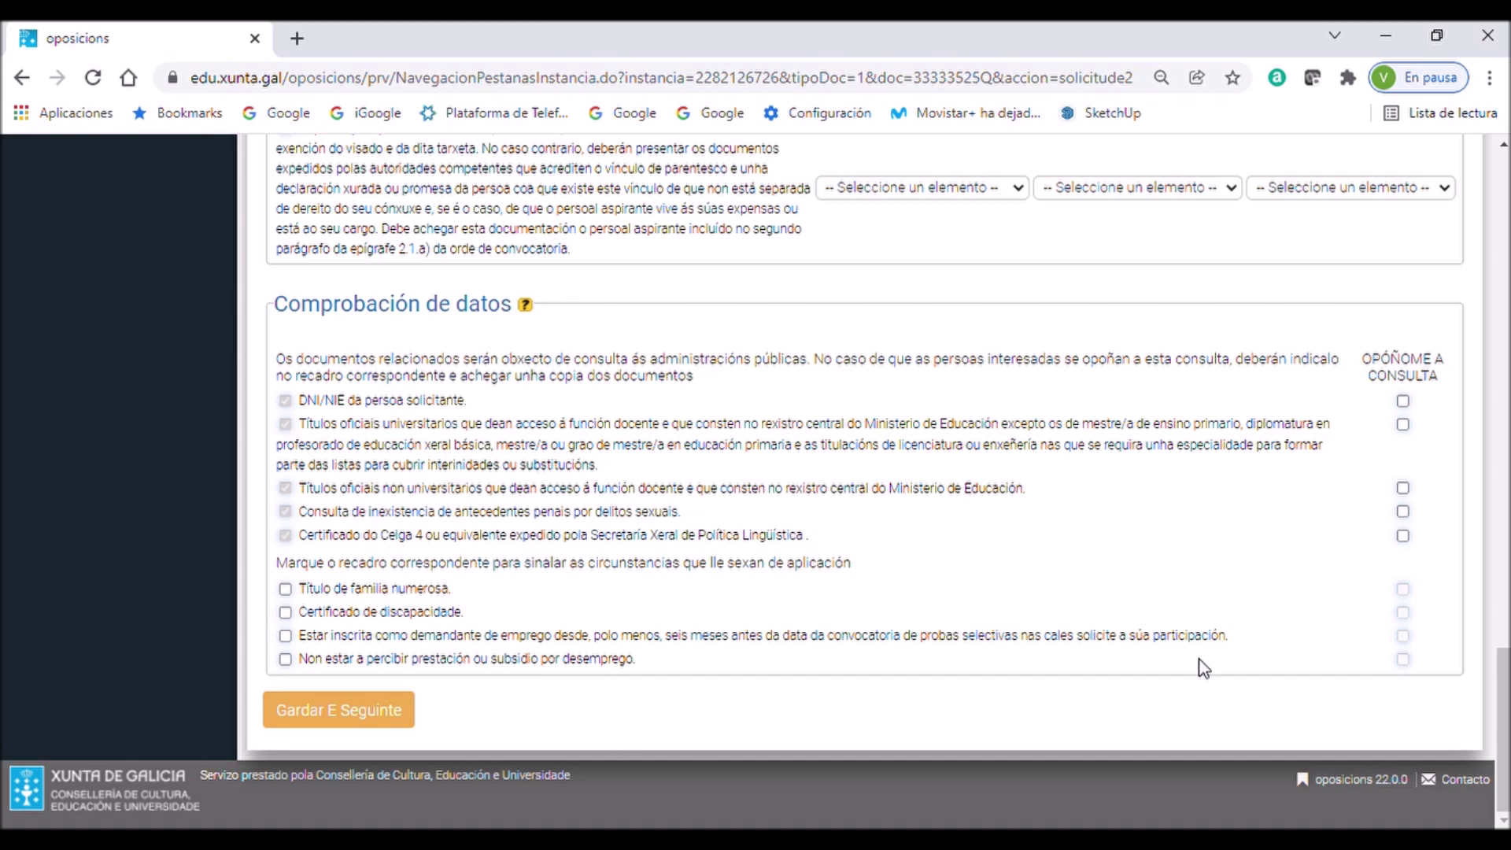
mouse_move(1503, 730)
left_mouse_down()
mouse_move(1505, 555)
mouse_move(1504, 730)
left_mouse_up()
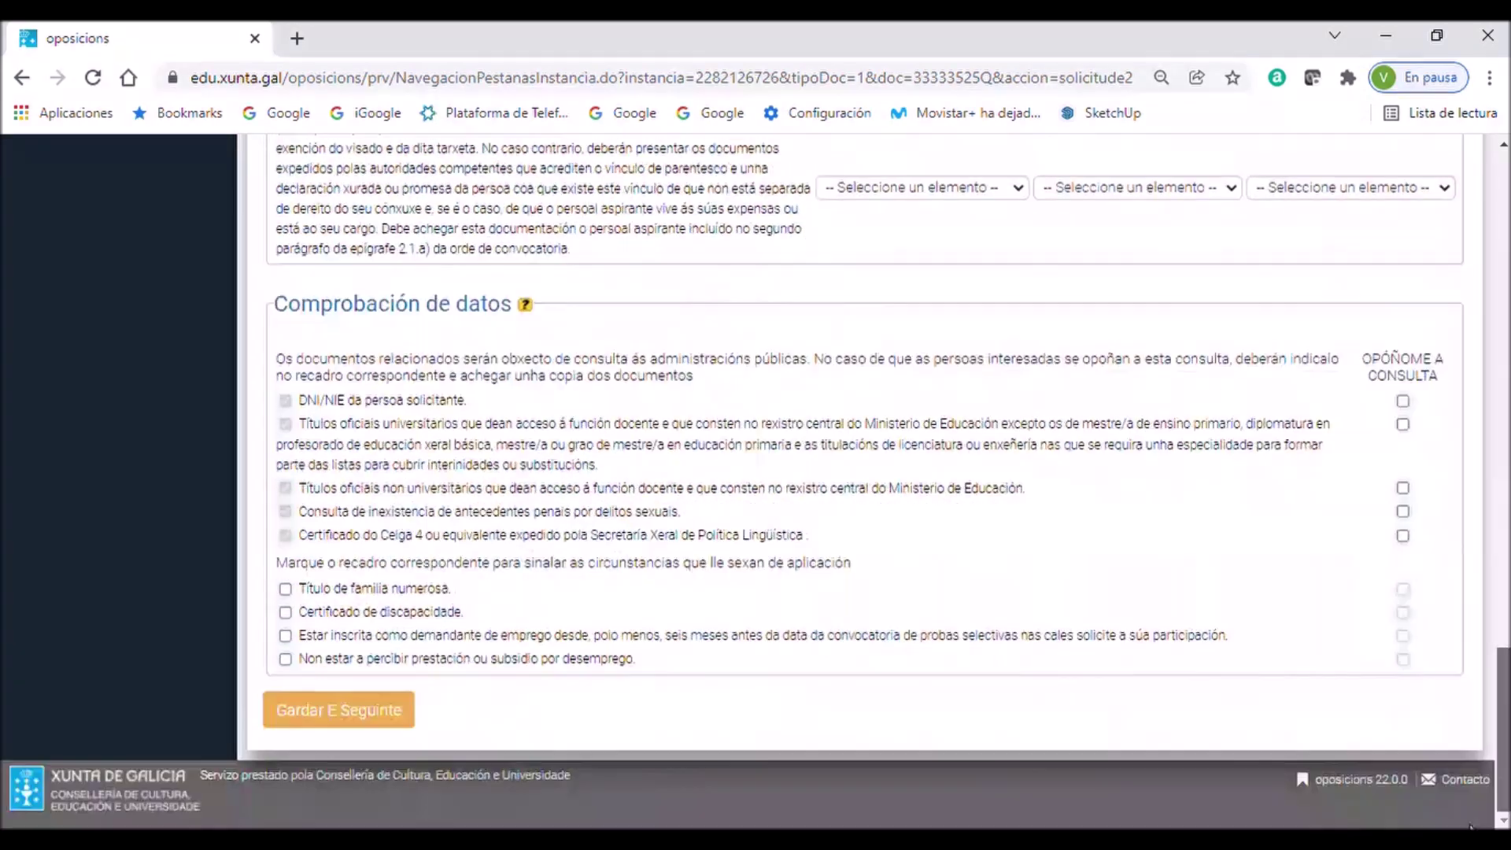
Save the documentation with Gardar E Seguinte, then close the instancia with Pechar Instancia and confirm with Aceptar.
left_click(362, 711)
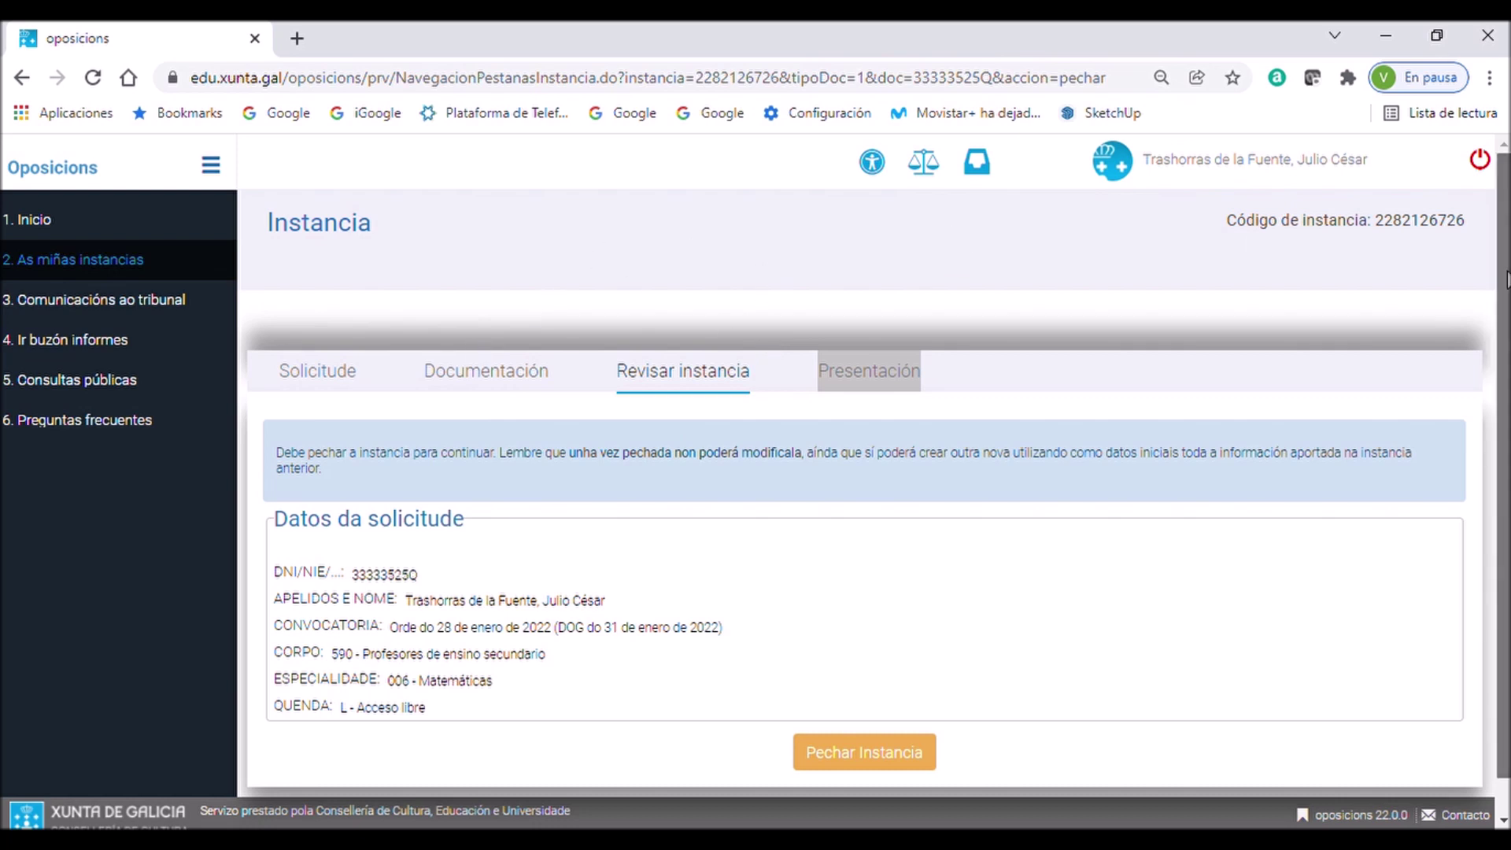
scroll(1507, 301, "down", 1)
scroll(1507, 301, "down", 1)
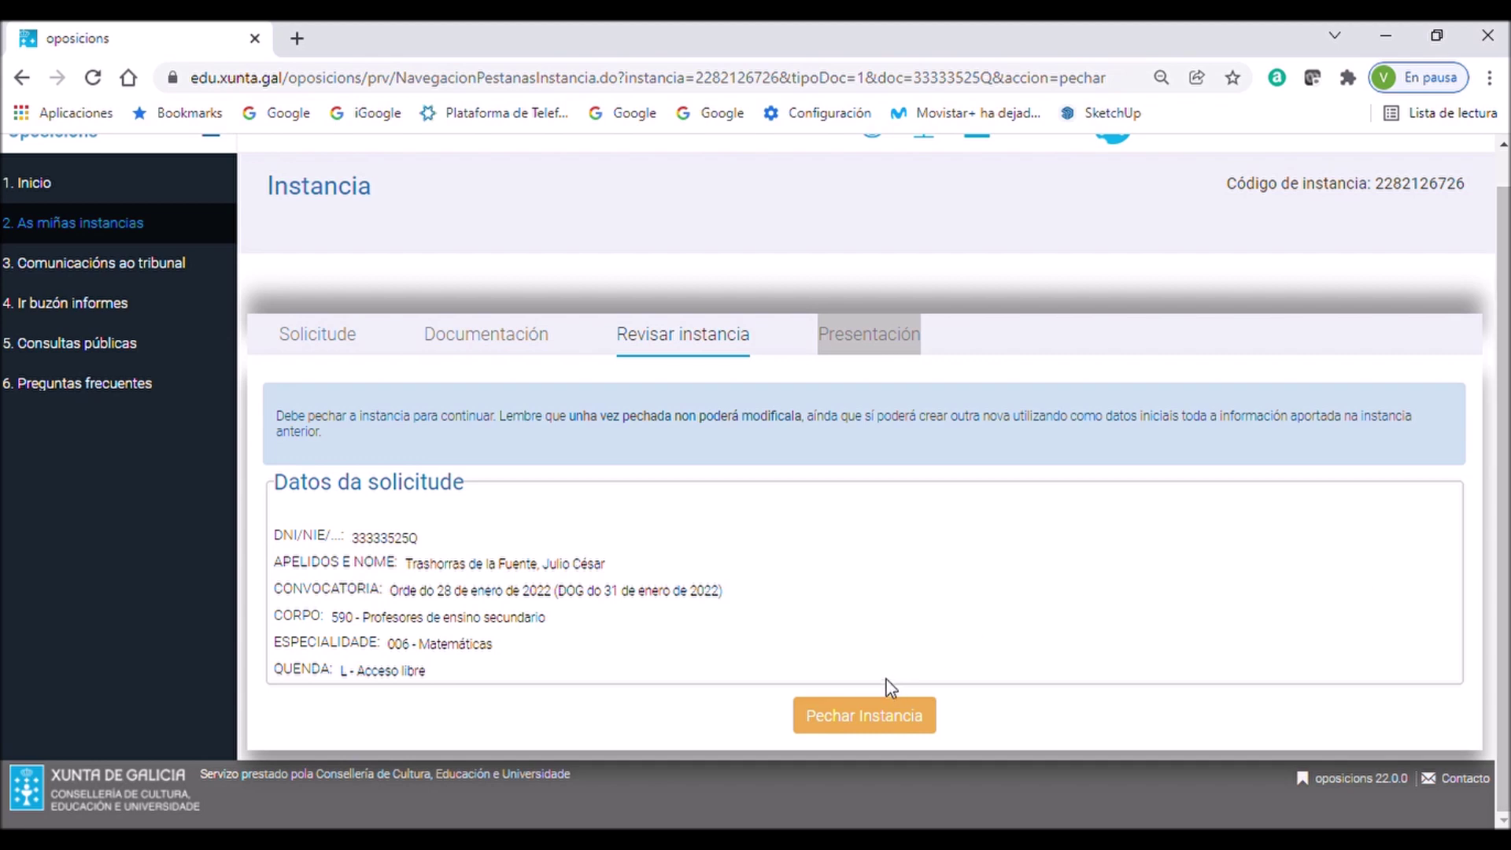
left_click(897, 720)
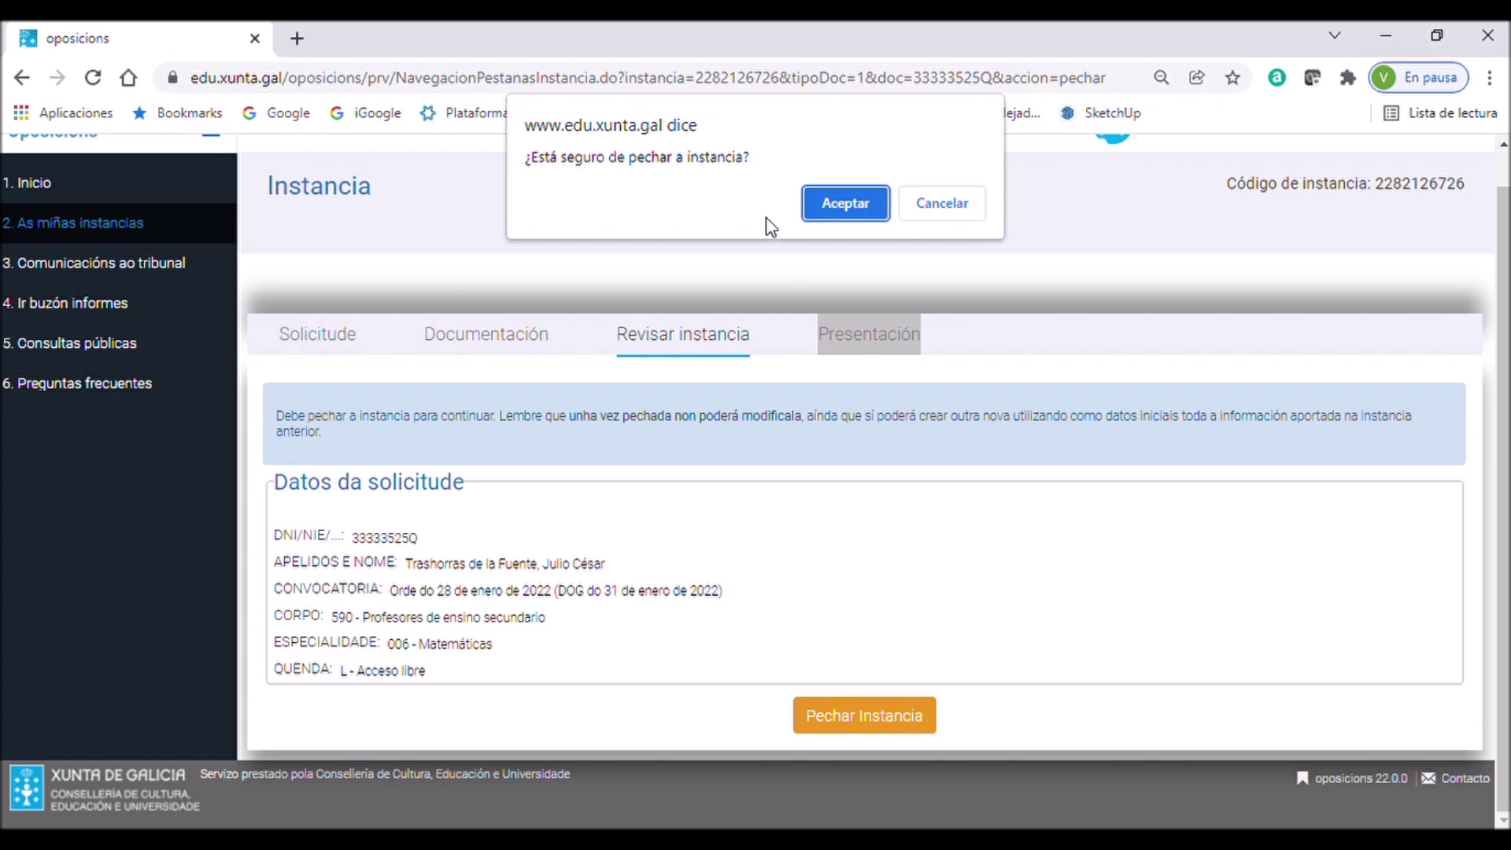
left_click(844, 211)
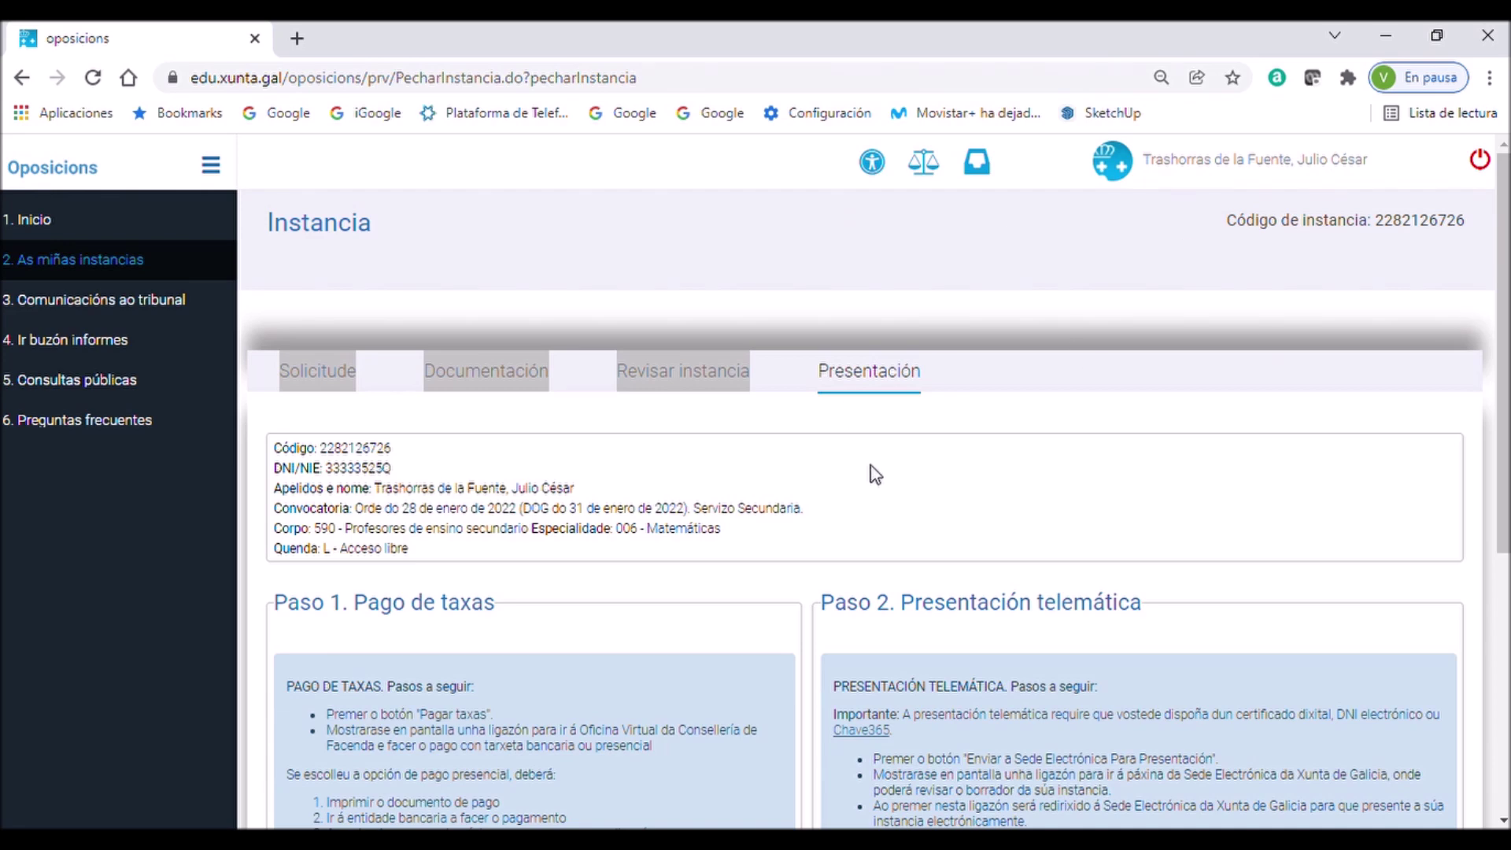
Generate the exam fee with Pagar Taxas under Paso 1. Pago de taxas.
left_click_drag(1503, 341, 1504, 454)
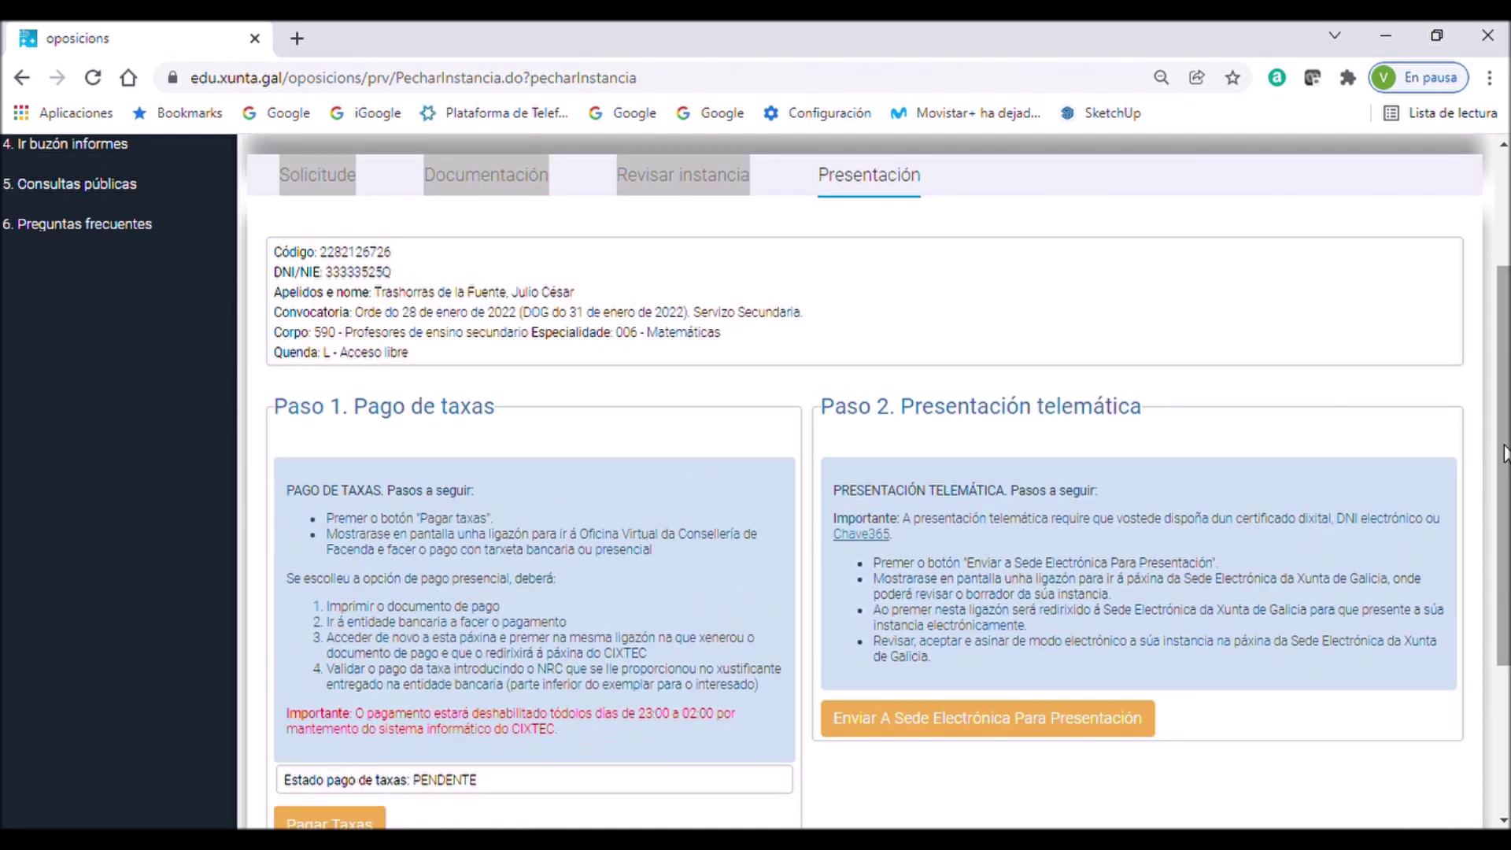
left_click_drag(1504, 454, 1503, 523)
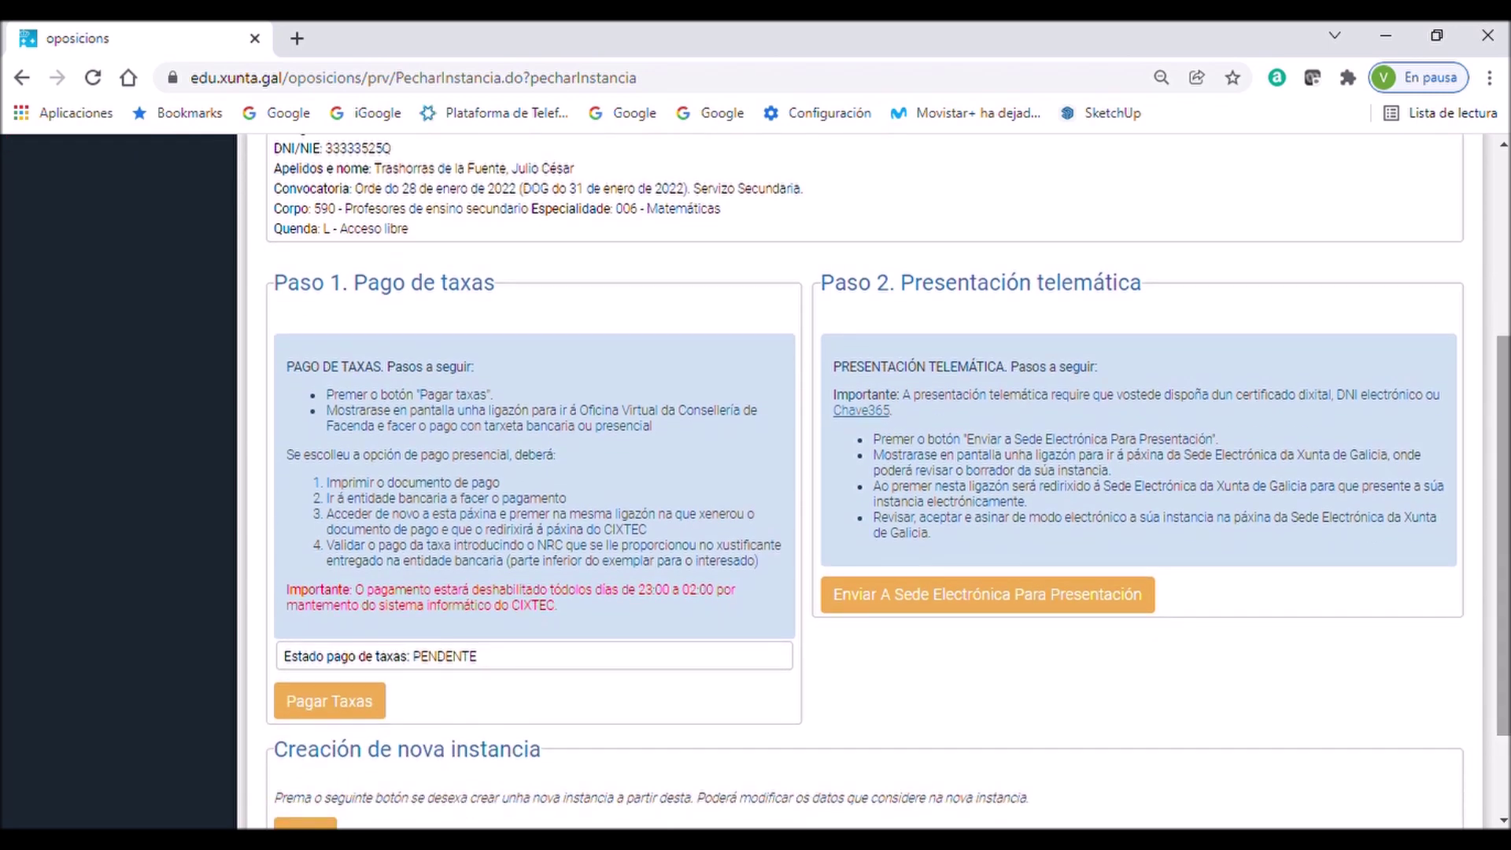
left_click_drag(1506, 507, 1504, 570)
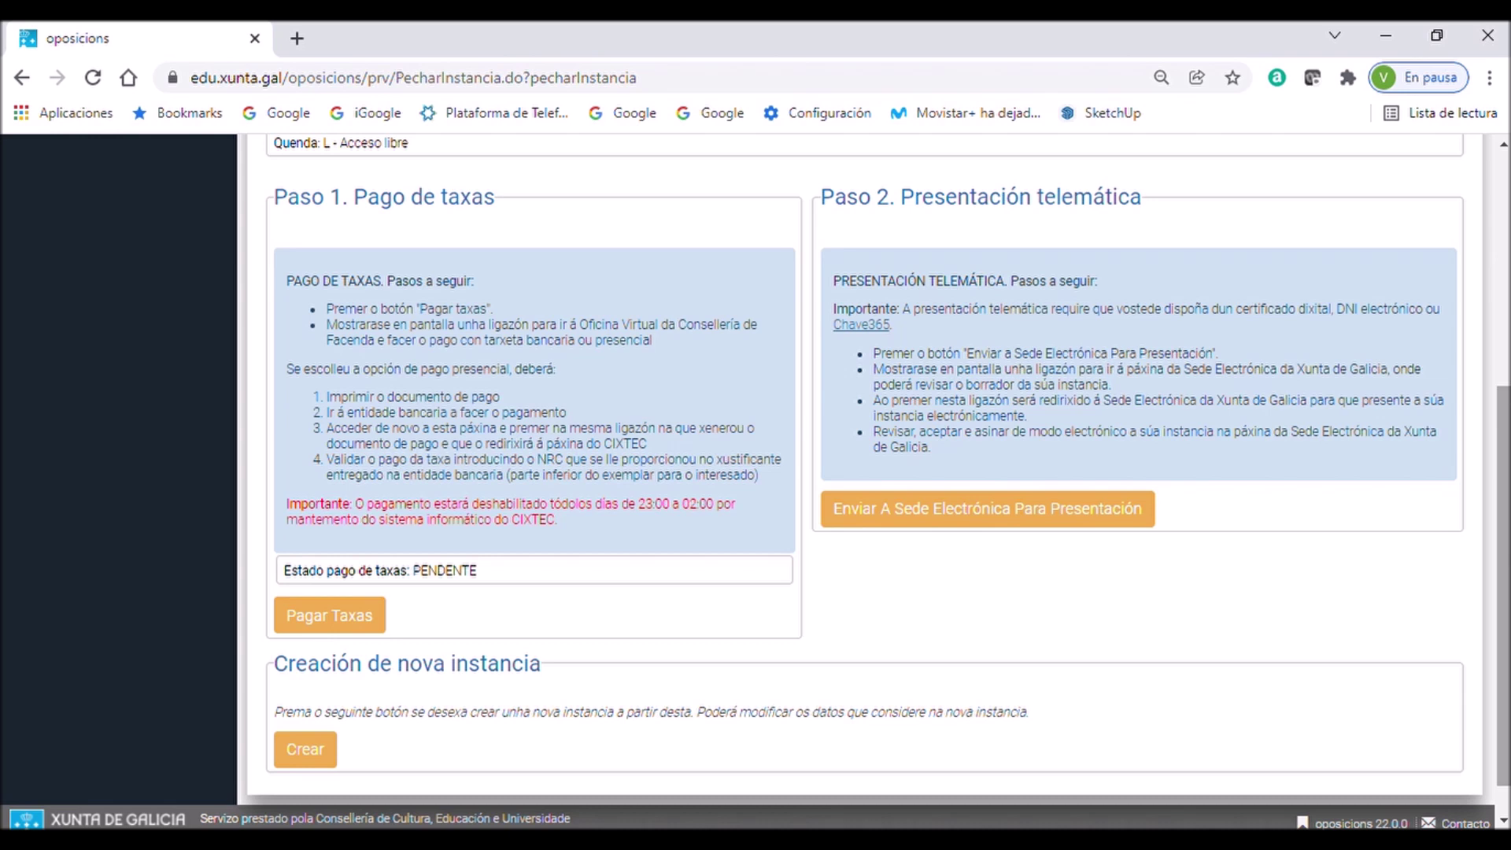
scroll(755, 482, "down", 1)
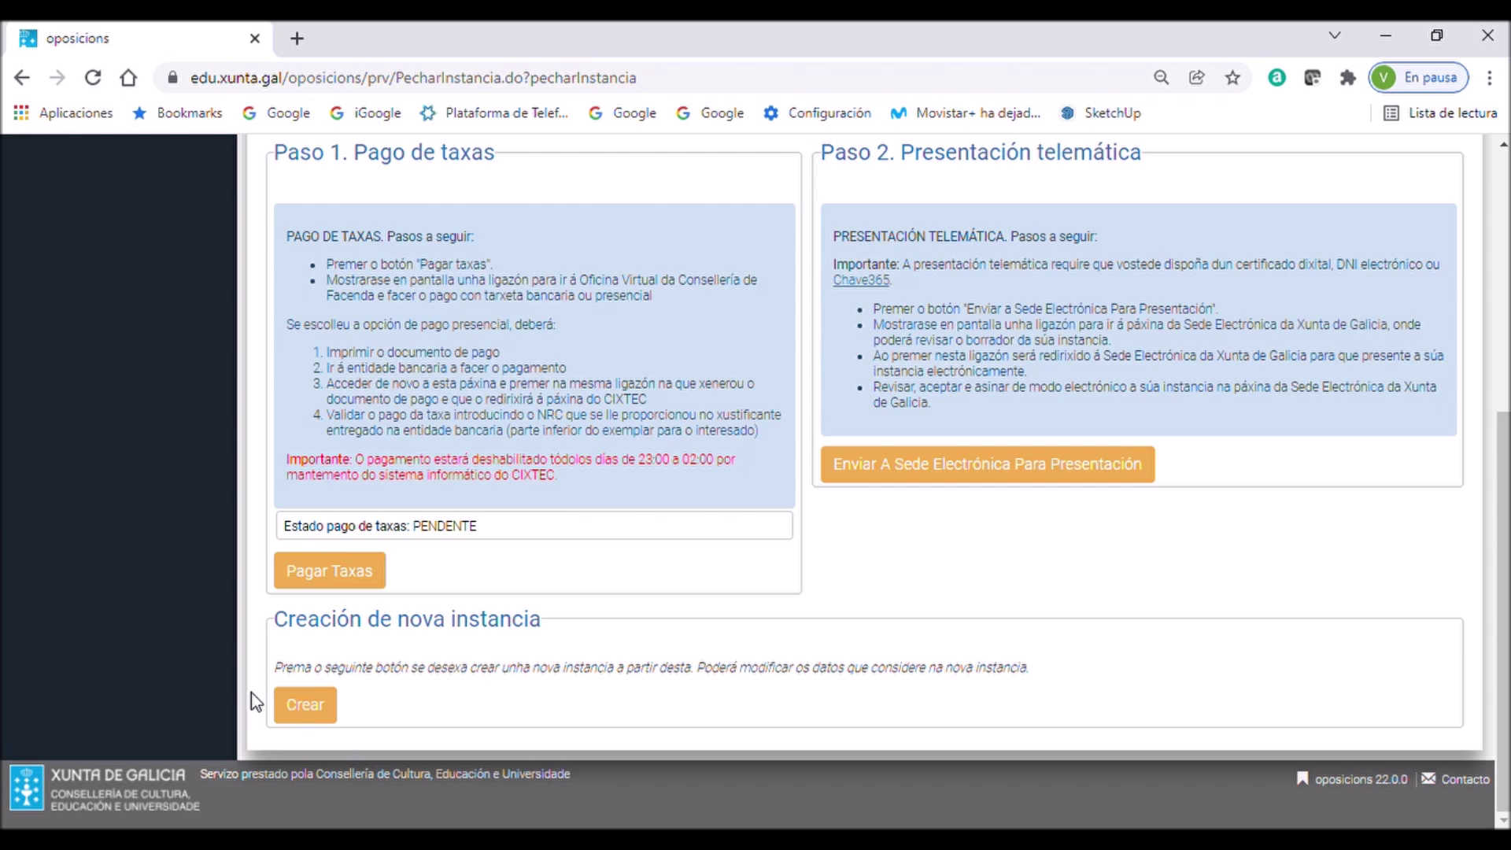
left_click(369, 573)
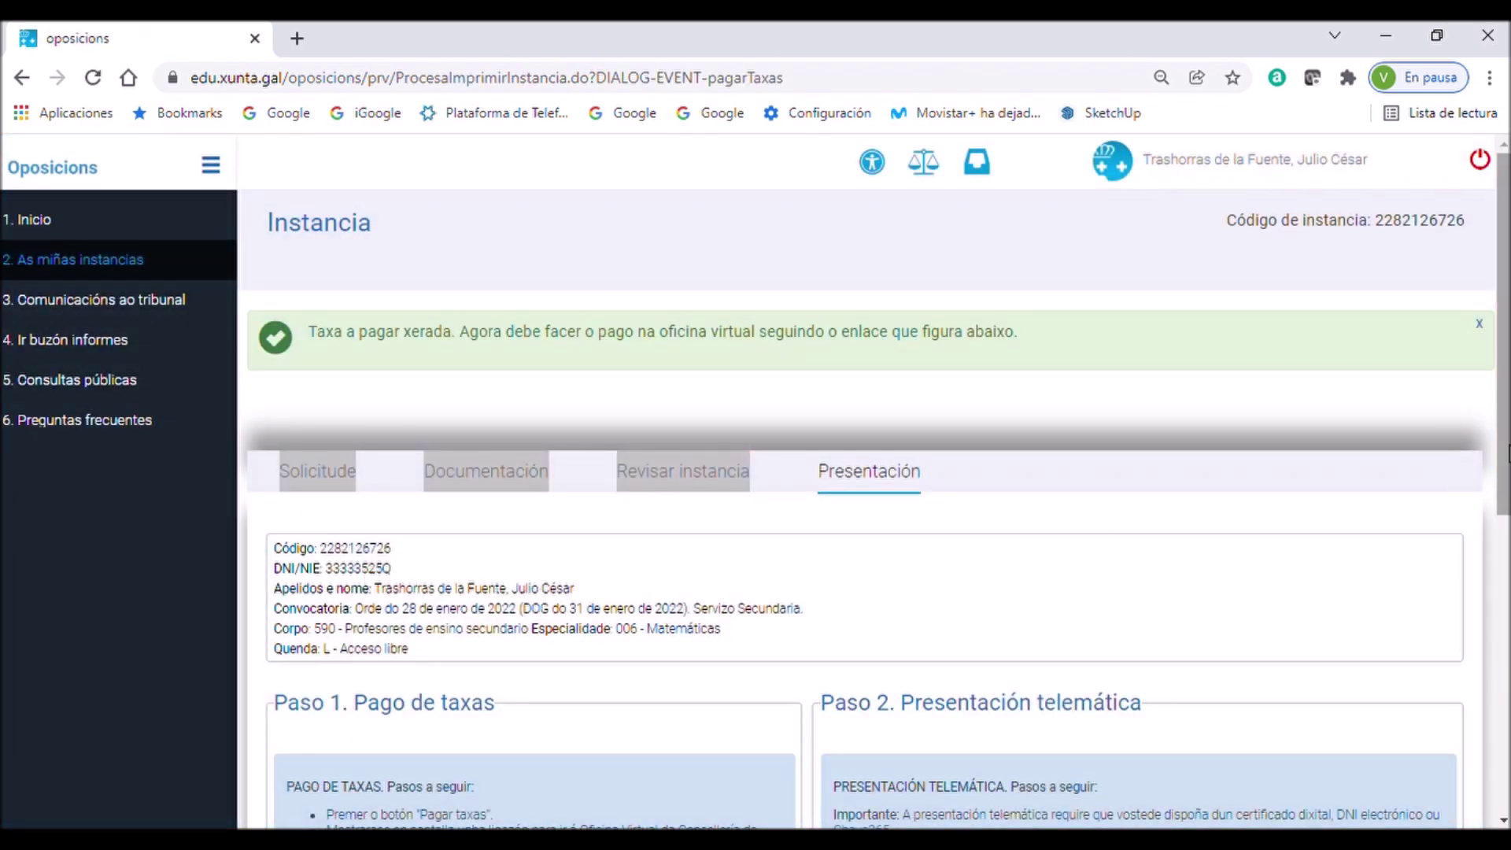
Scroll to the Paso 1 box showing Estado PENDENTE and the 'Ir a pago de taxas' link.
scroll(1250, 573, "down", 3)
scroll(874, 480, "up", 3)
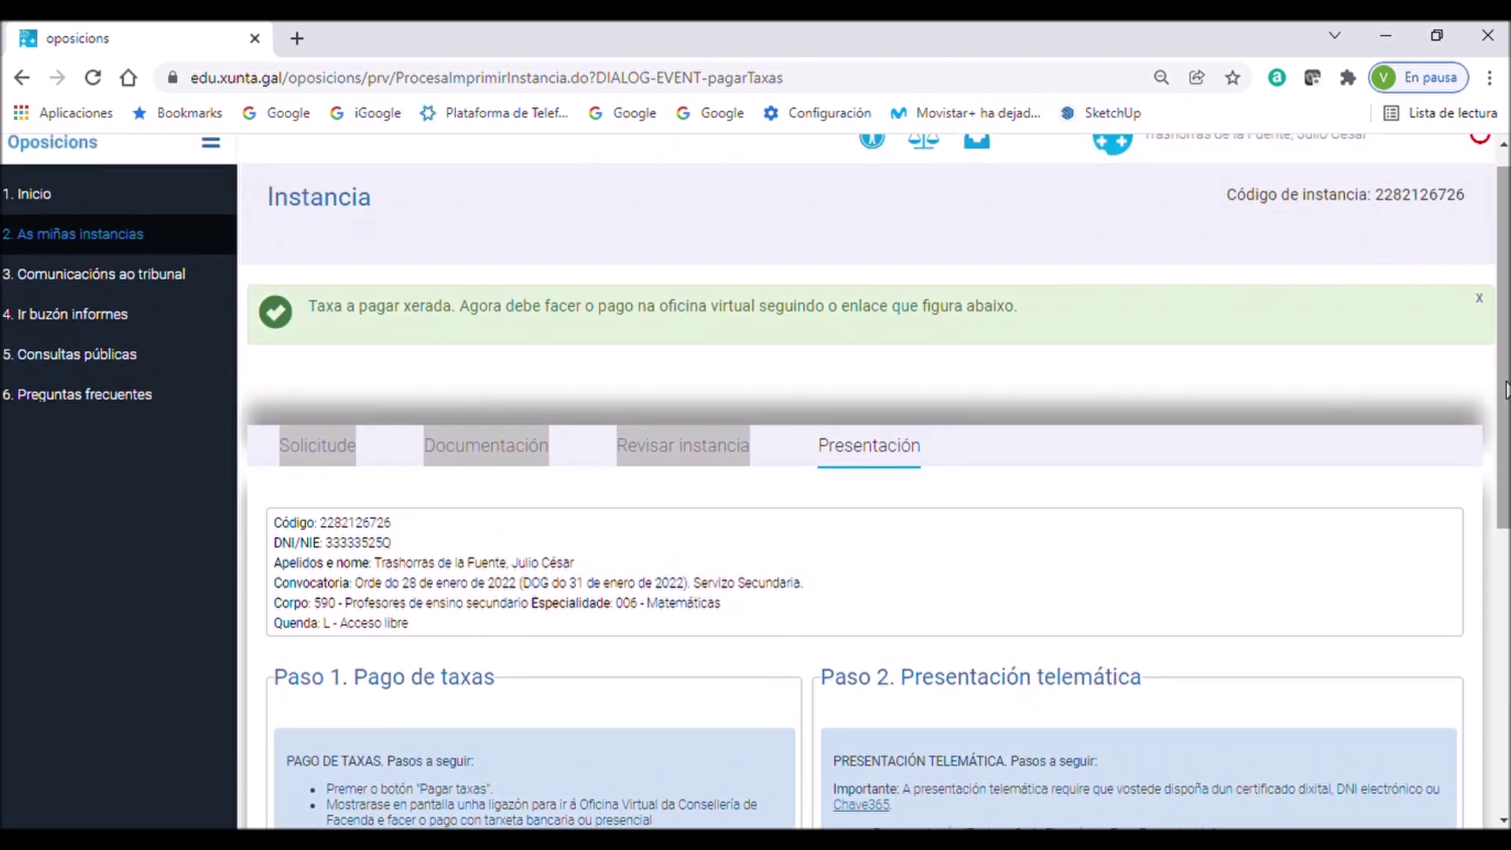
scroll(865, 480, "down", 1)
scroll(866, 480, "down", 2)
scroll(549, 226, "up", 3)
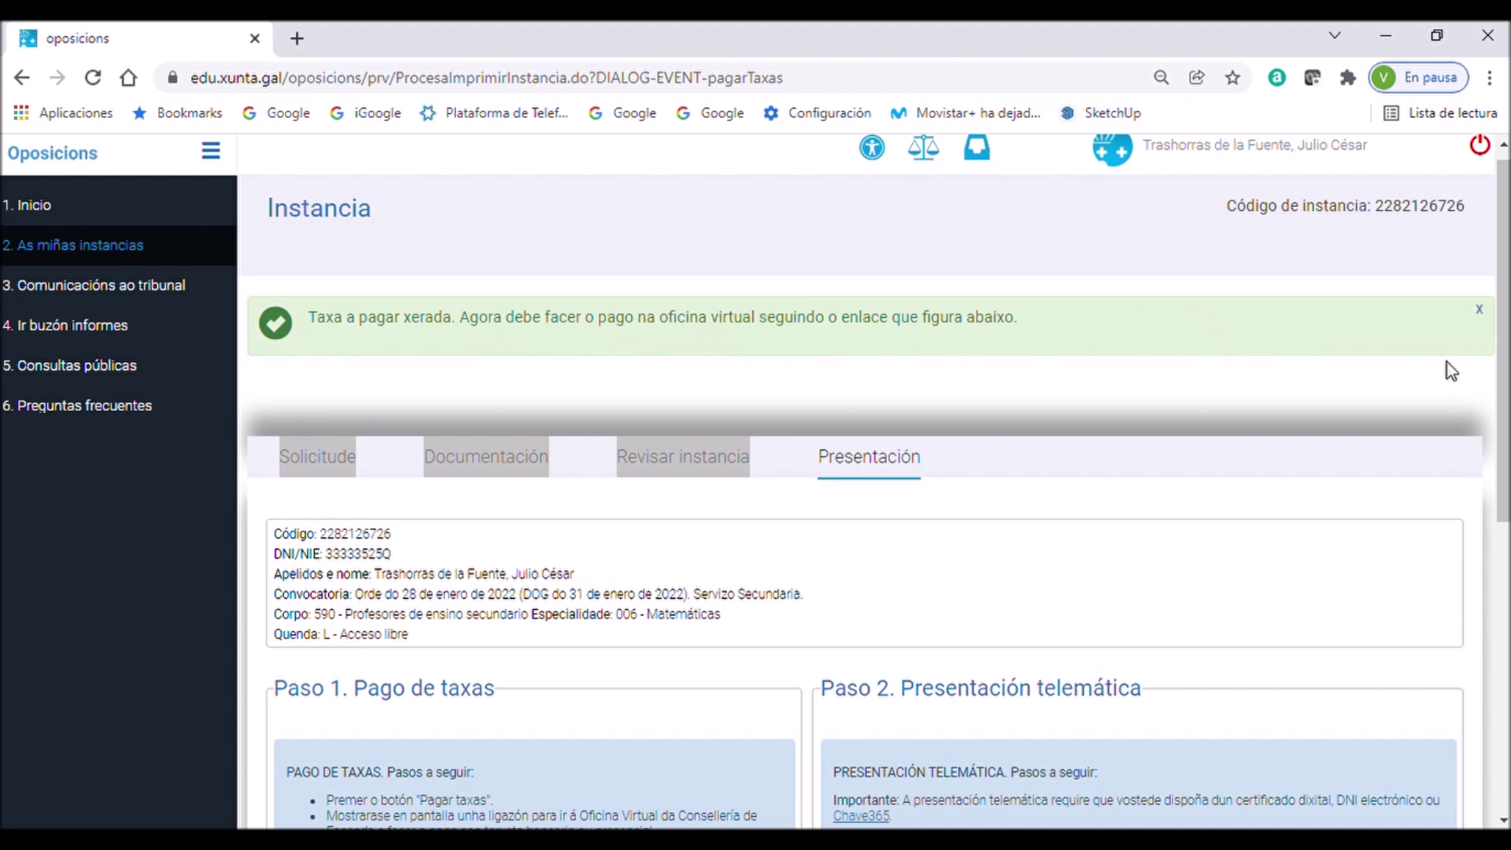
scroll(1504, 383, "down", 1)
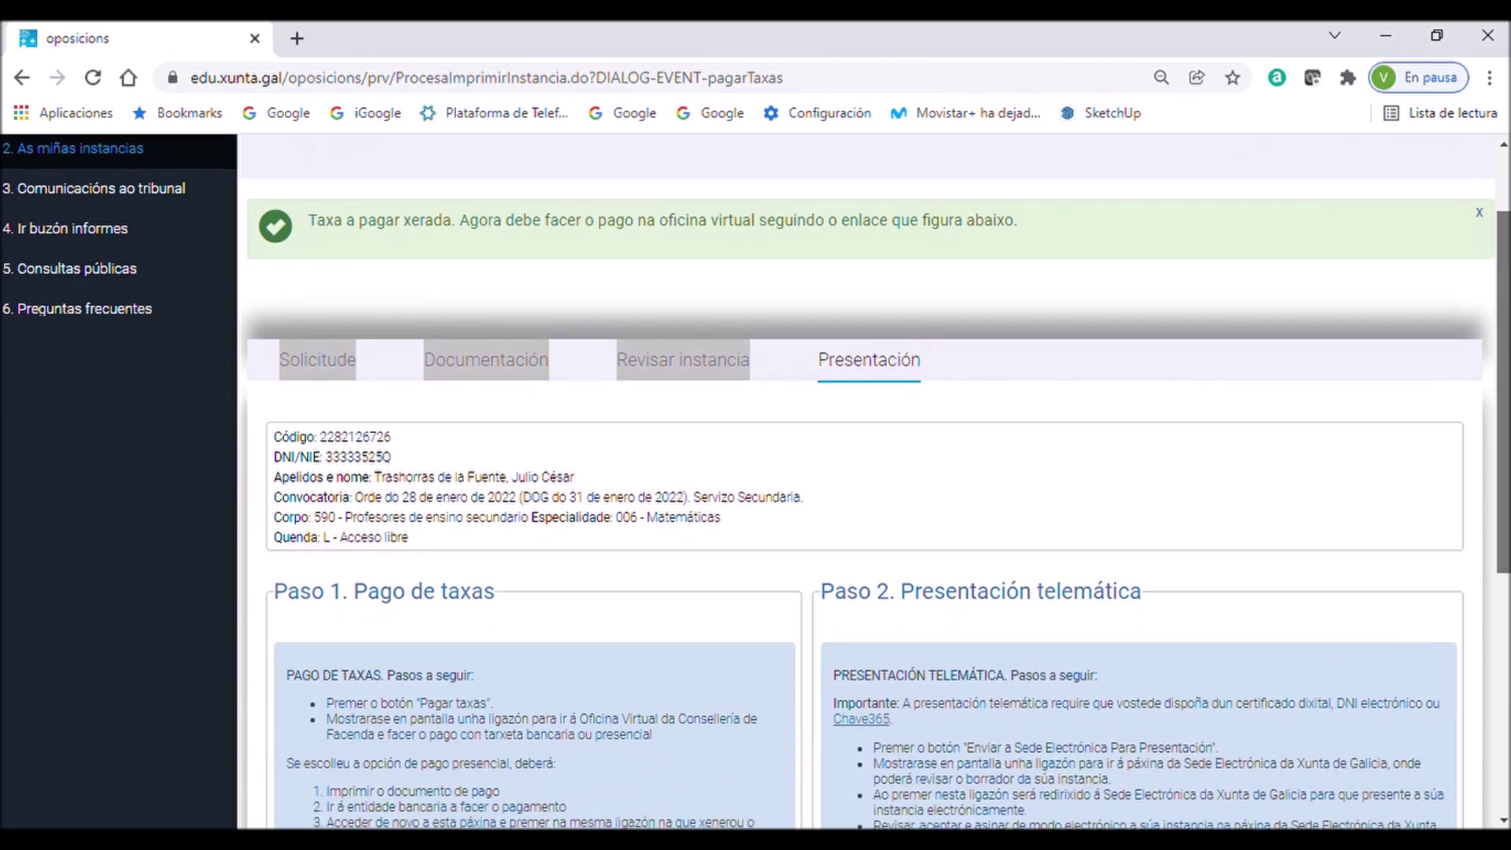
scroll(611, 508, "down", 5)
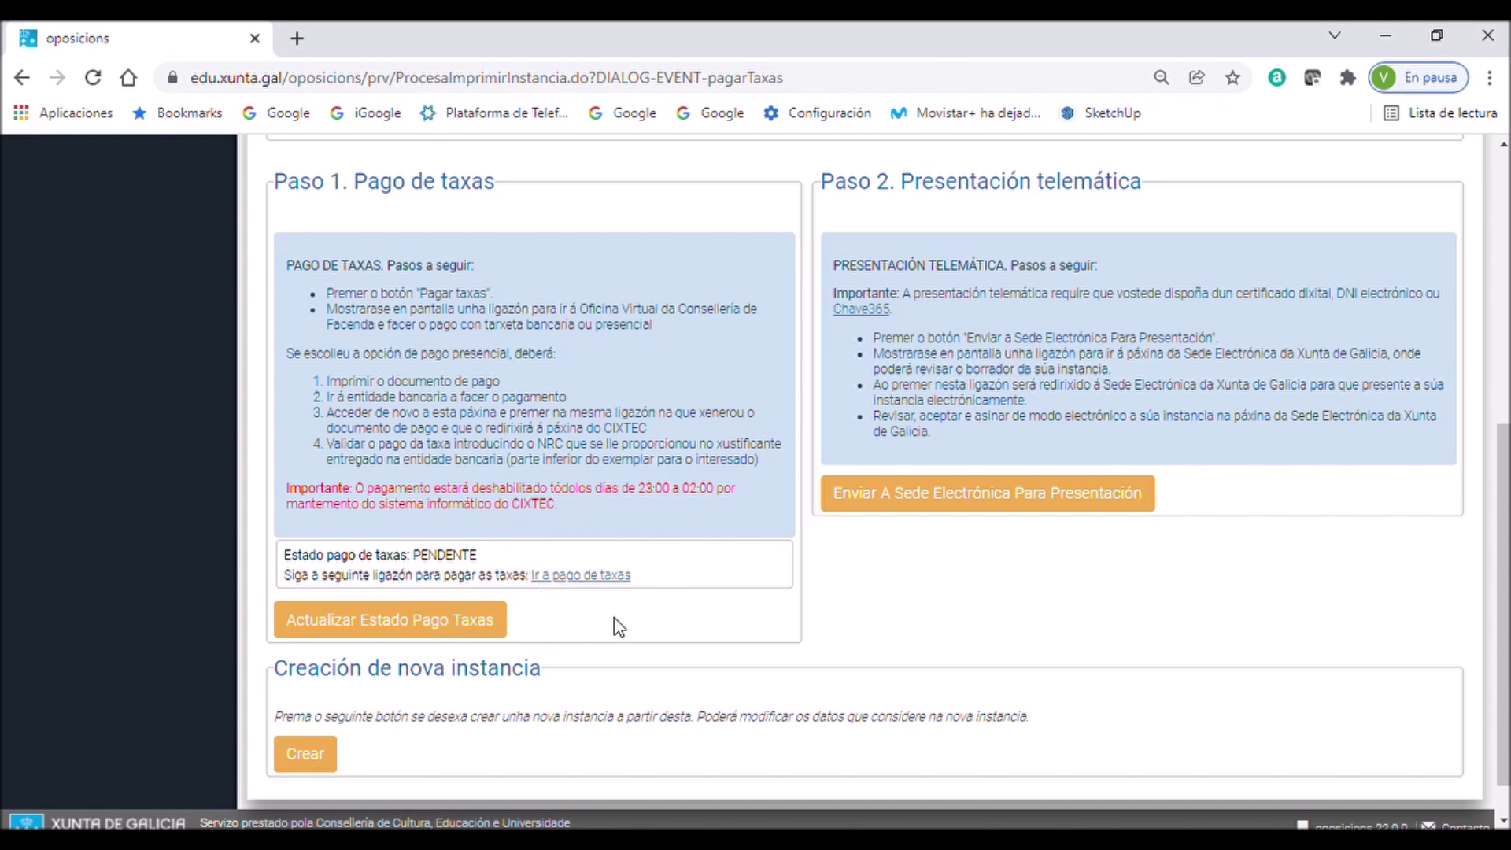
Open the 44,17 € fee payment and set Presencial payment with ABANCA as the bank.
left_click(607, 577)
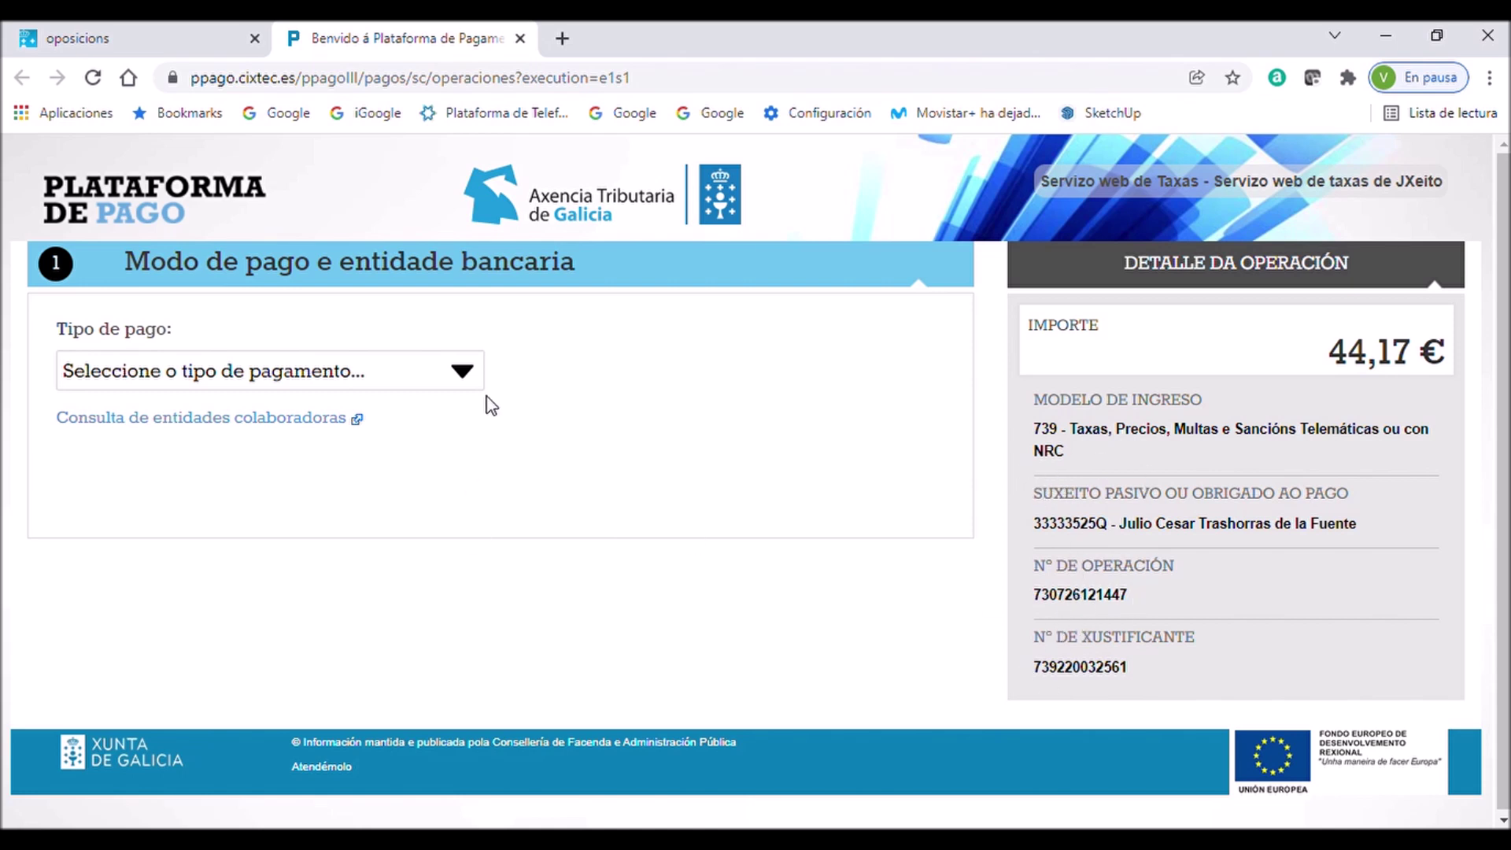
left_click(468, 377)
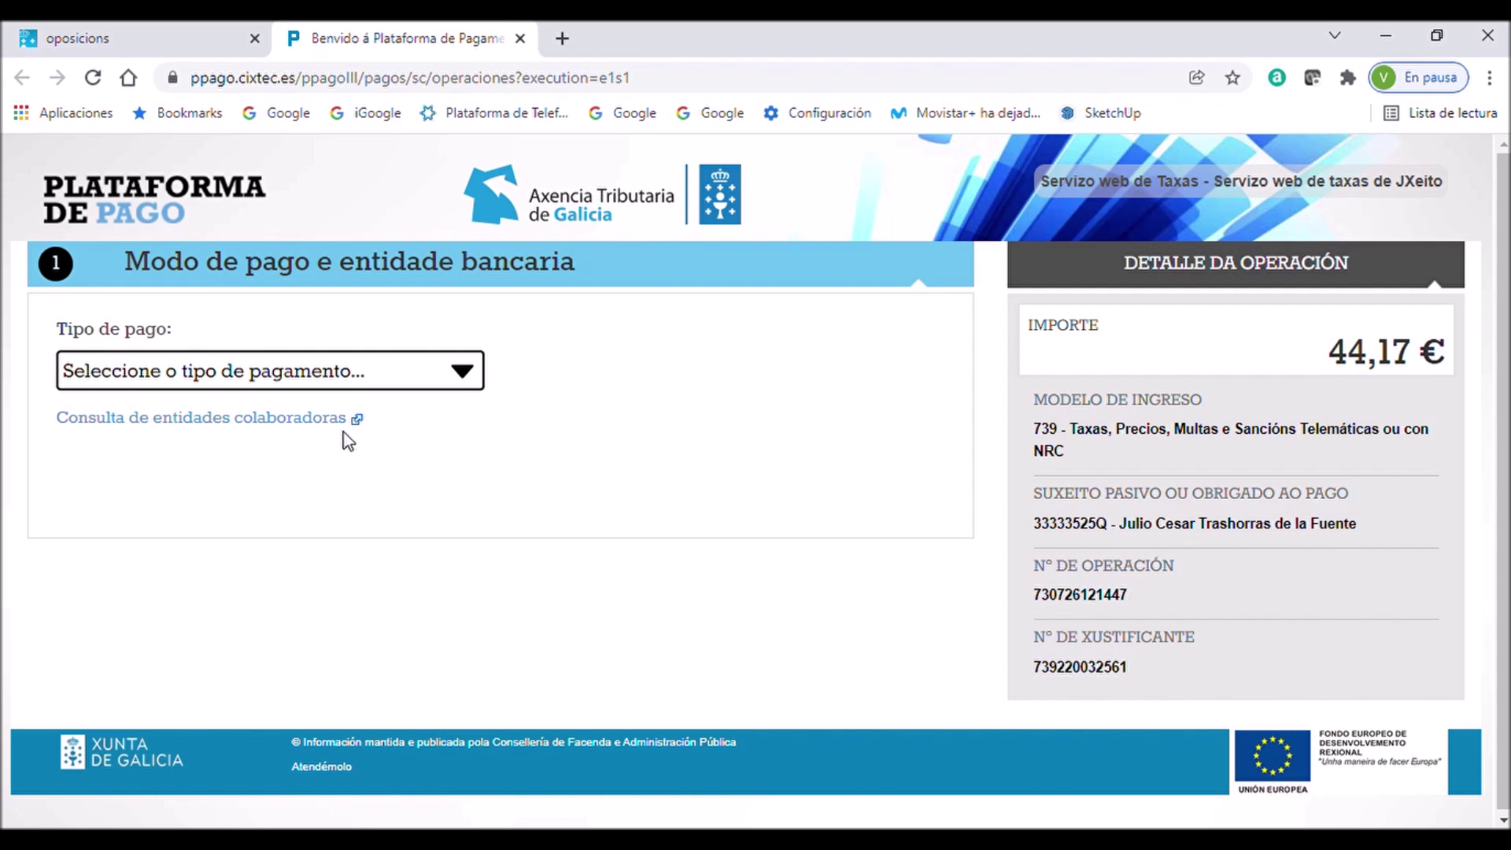
left_click(343, 431)
left_click(926, 374)
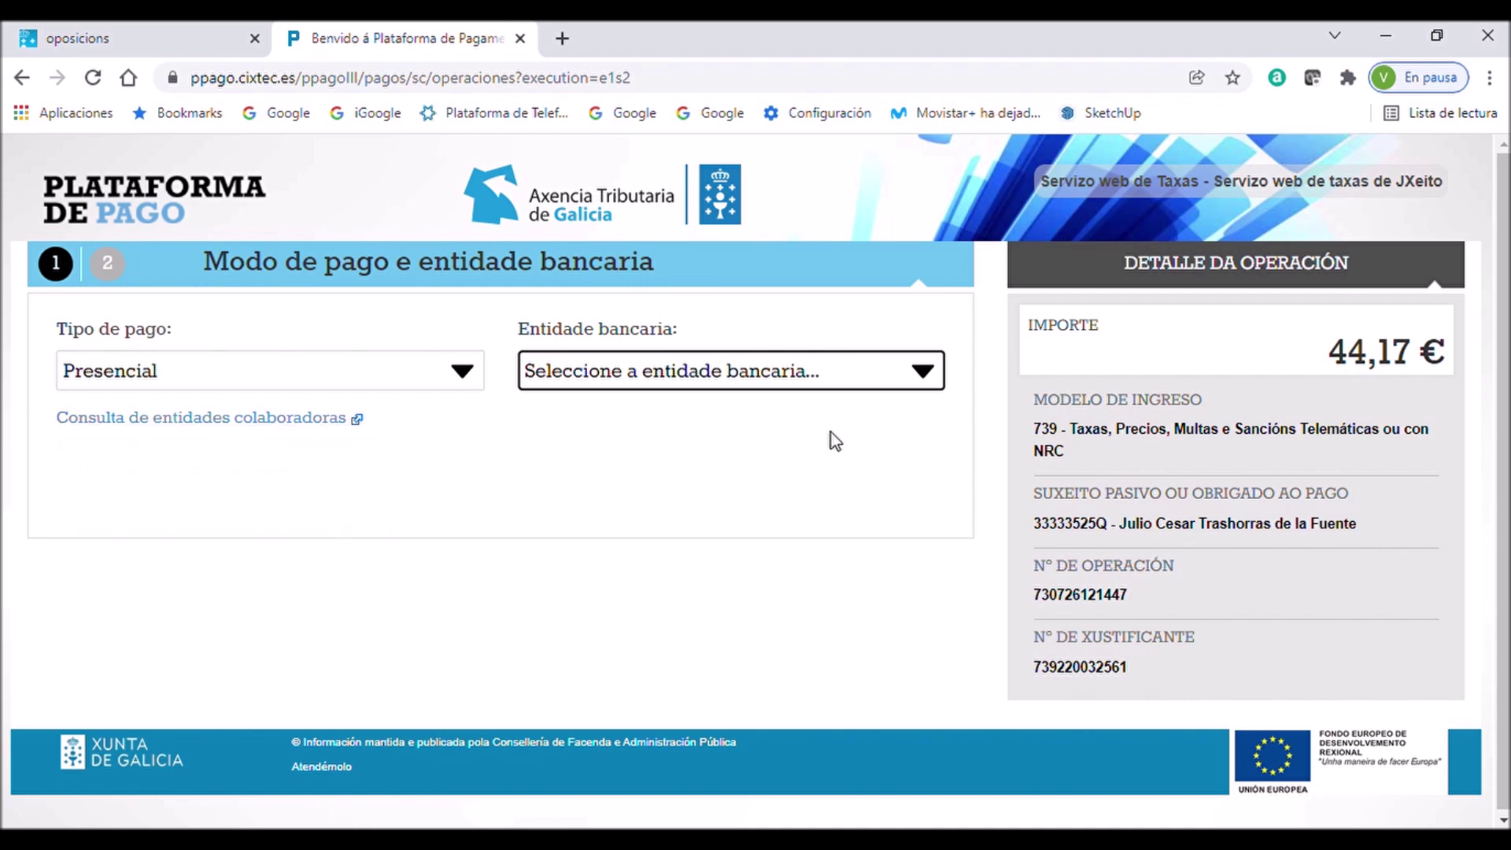
key("Down")
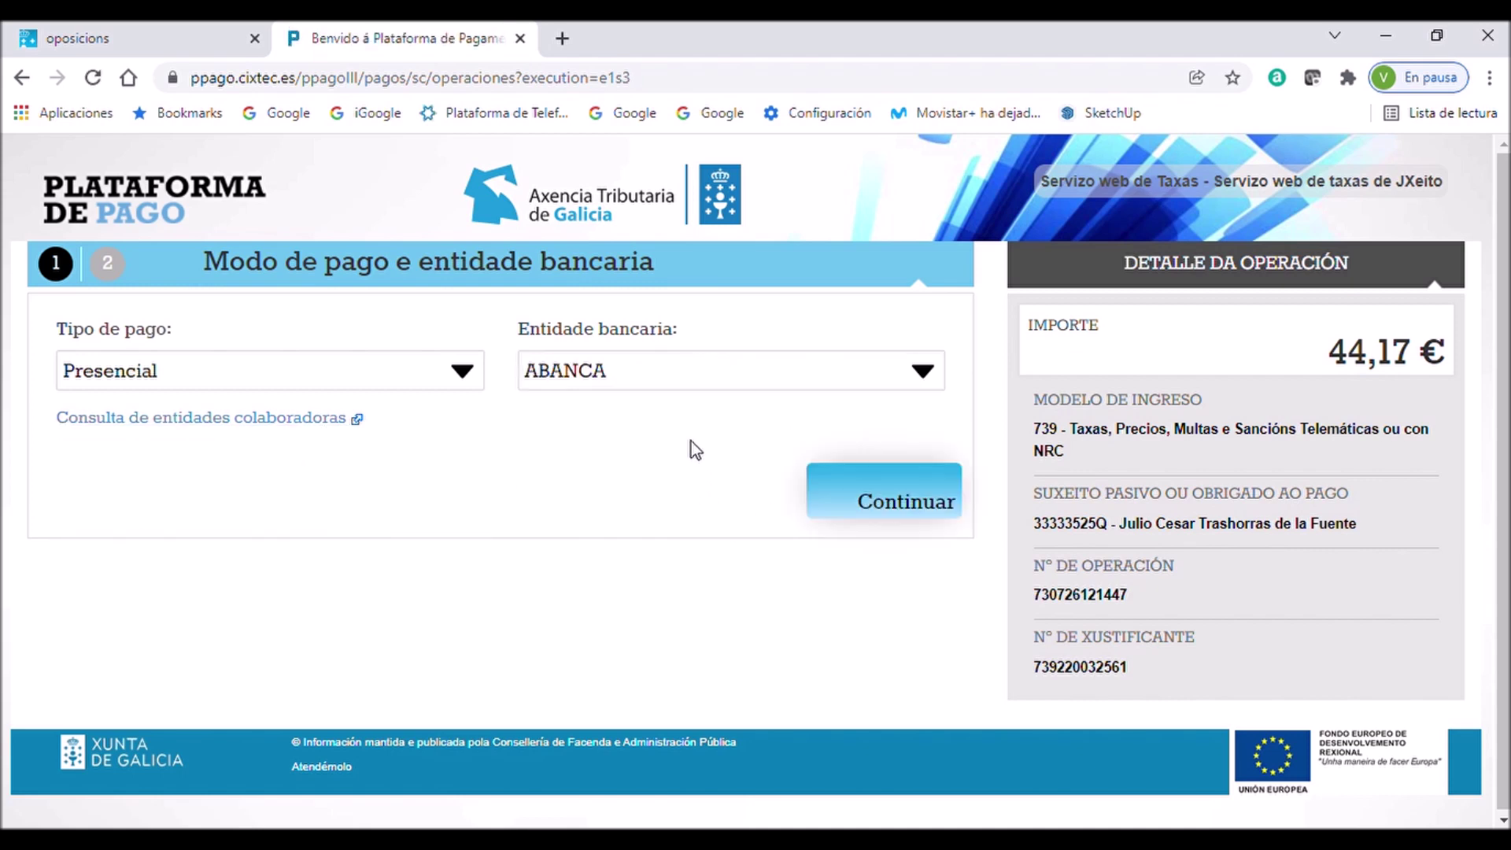
left_click(864, 506)
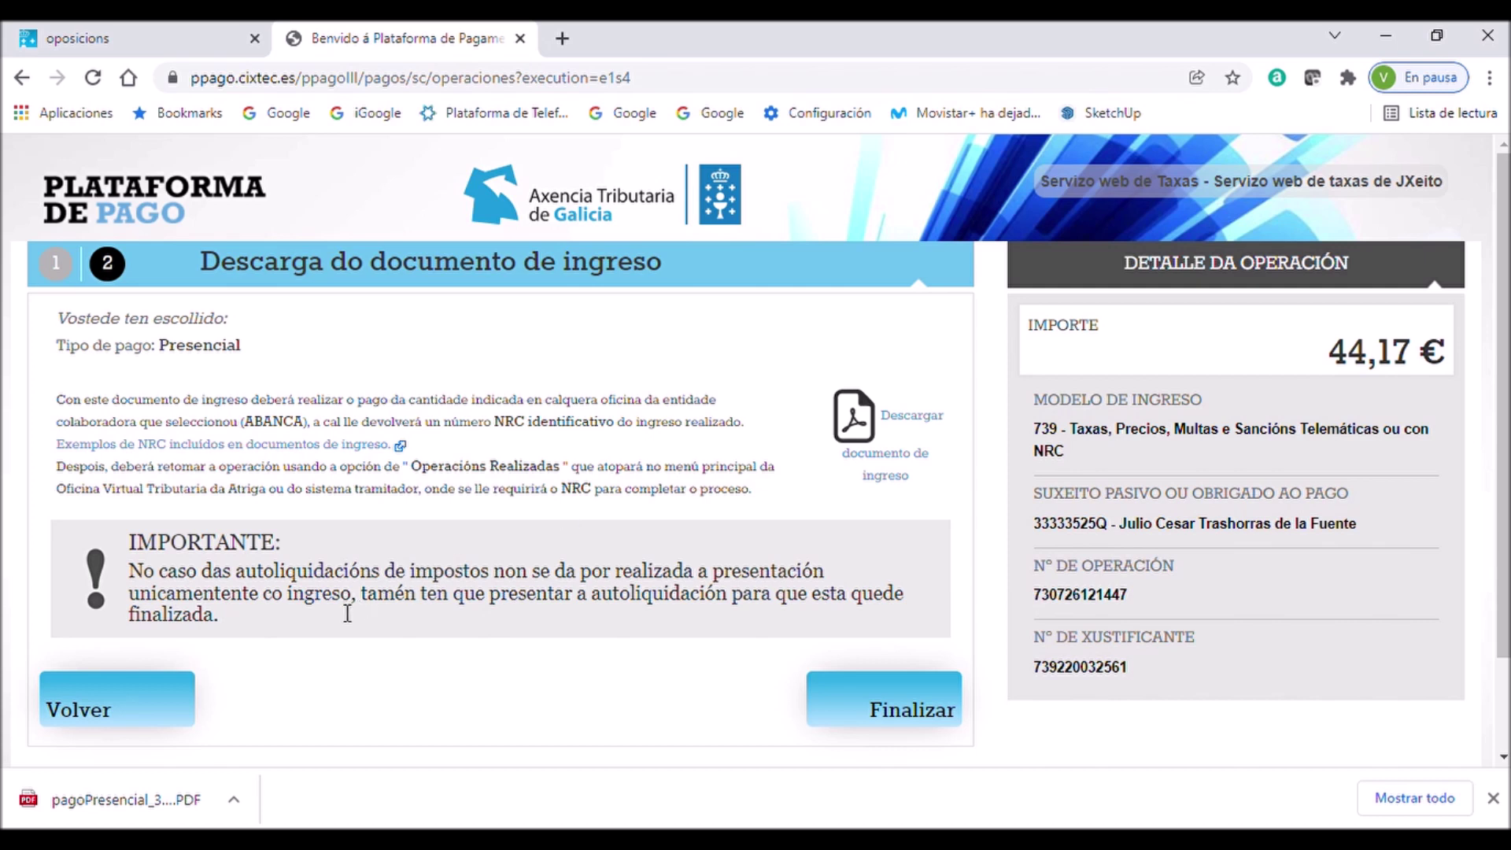
Go back with Volver to the payment-mode and bank step.
left_click(157, 712)
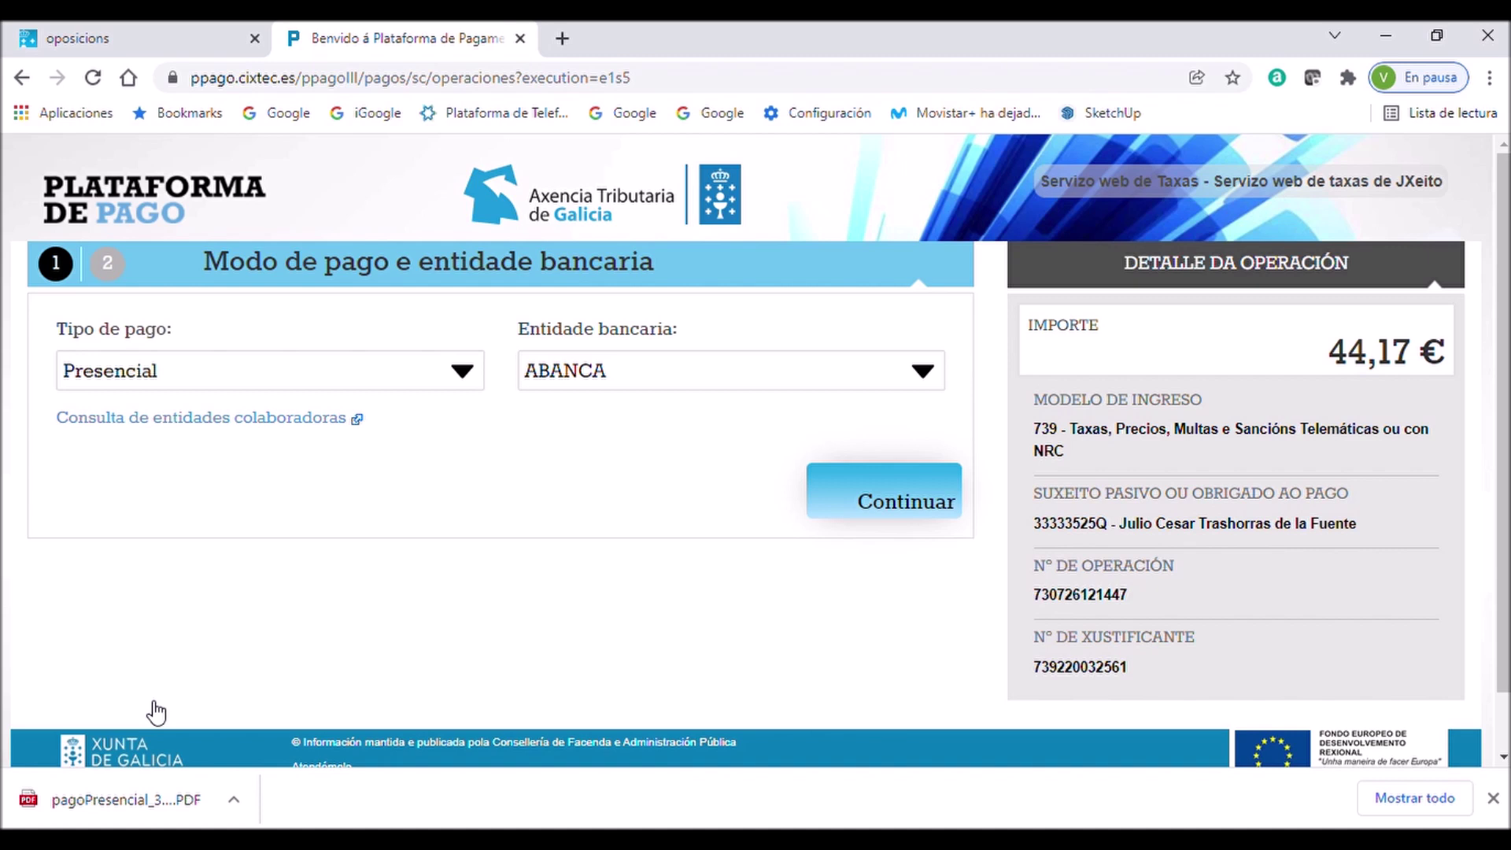
Switch to Telemático payment by Tarxeta, verify the details and proceed with Ingresar.
left_click(467, 373)
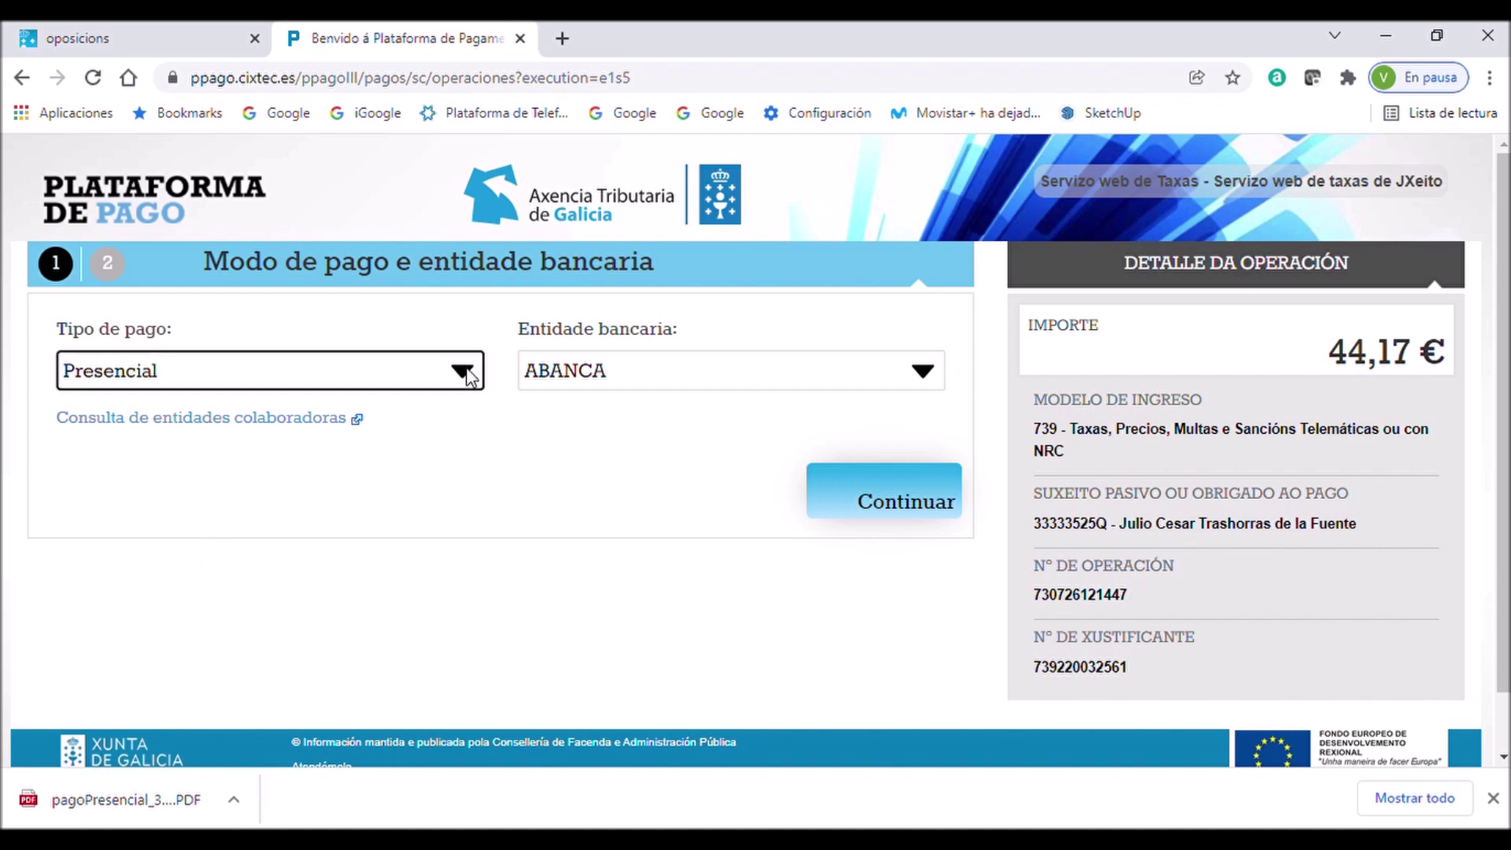
left_click(309, 464)
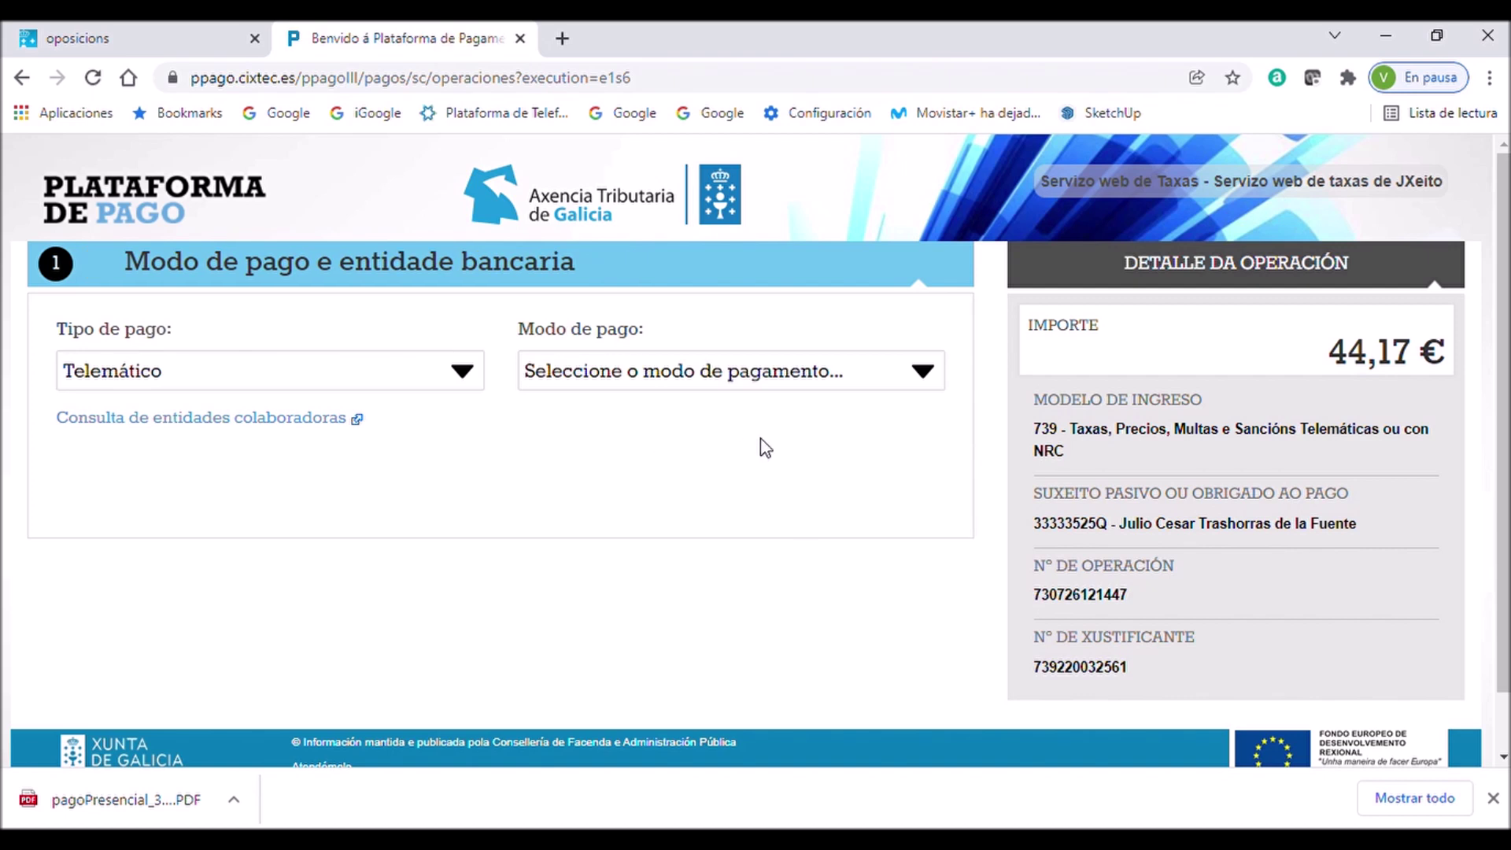
left_click(922, 383)
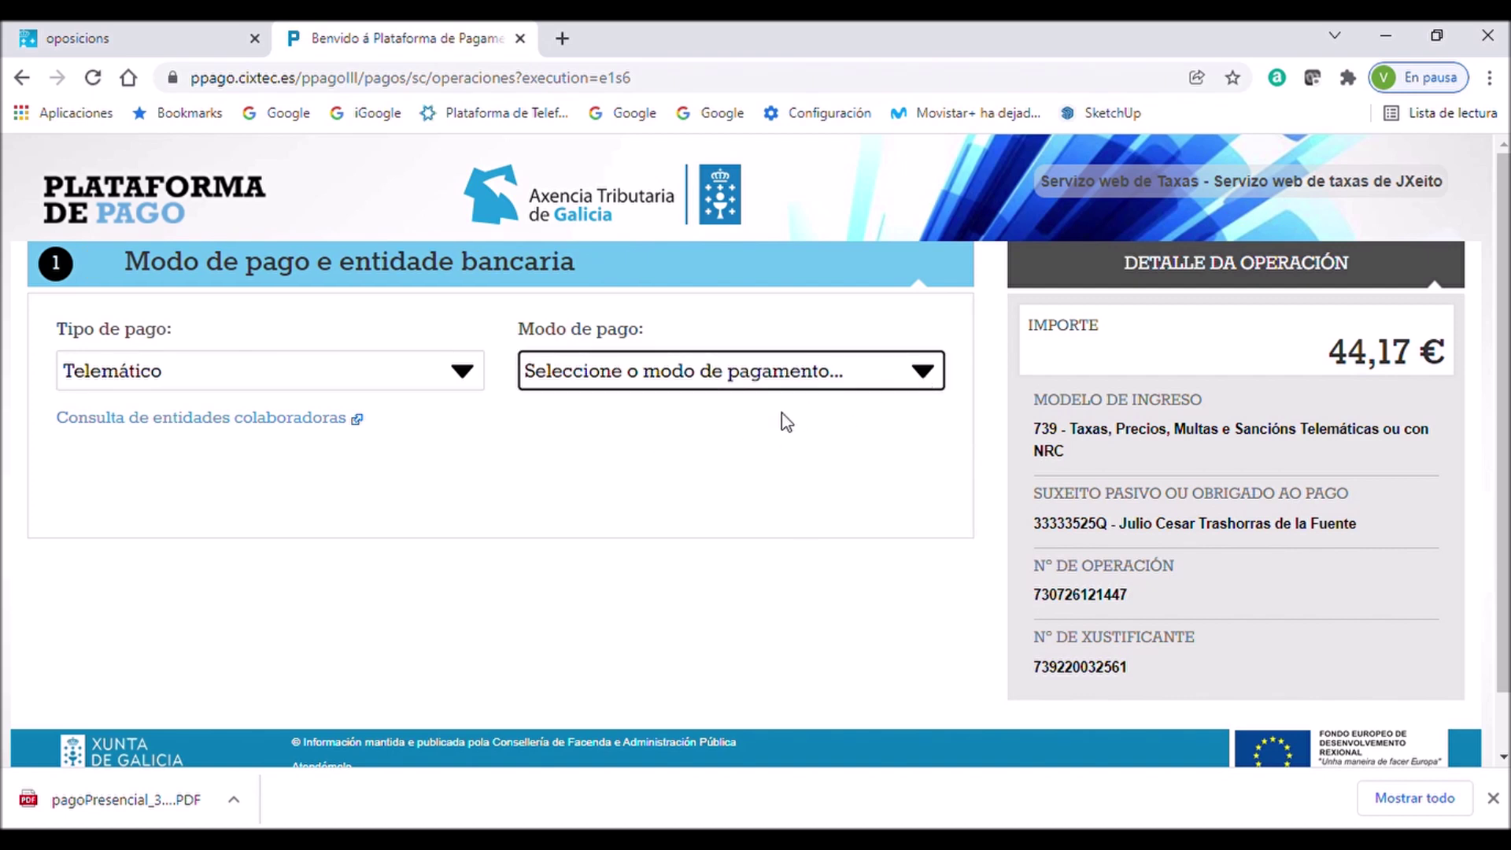
left_click(779, 438)
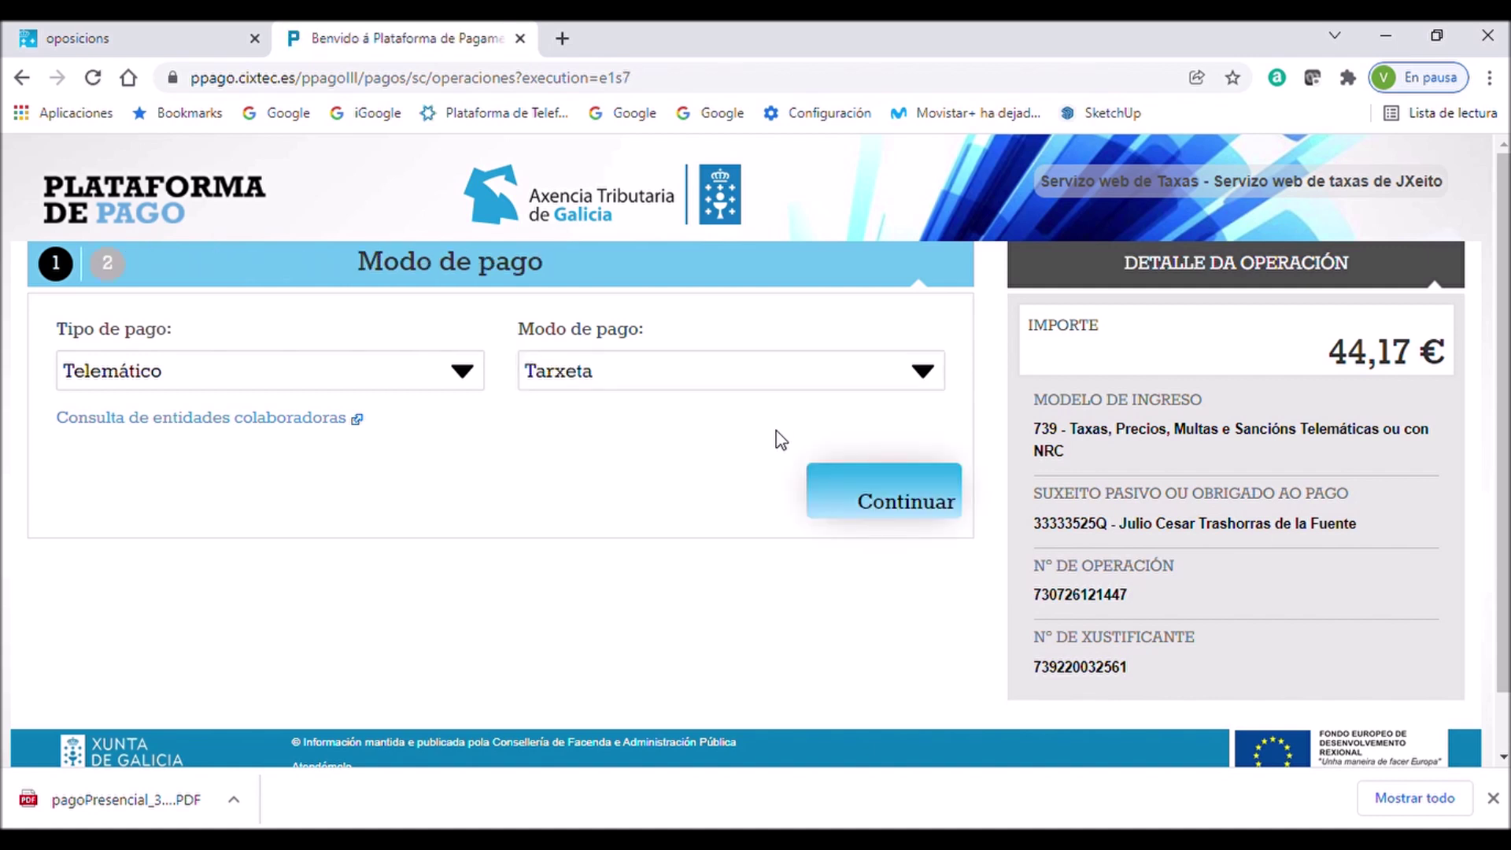
left_click(871, 500)
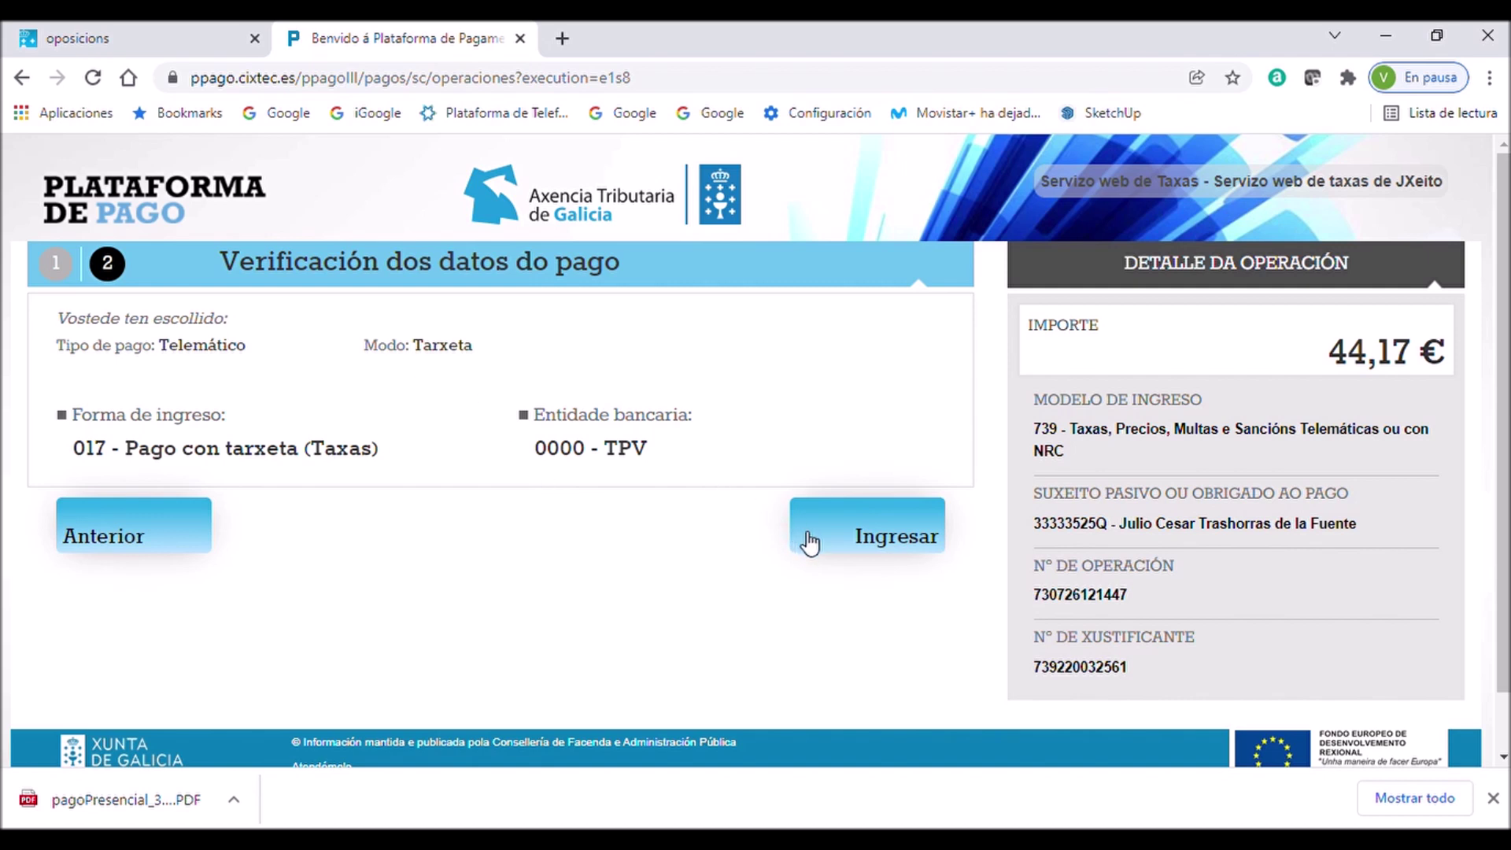
left_click(888, 549)
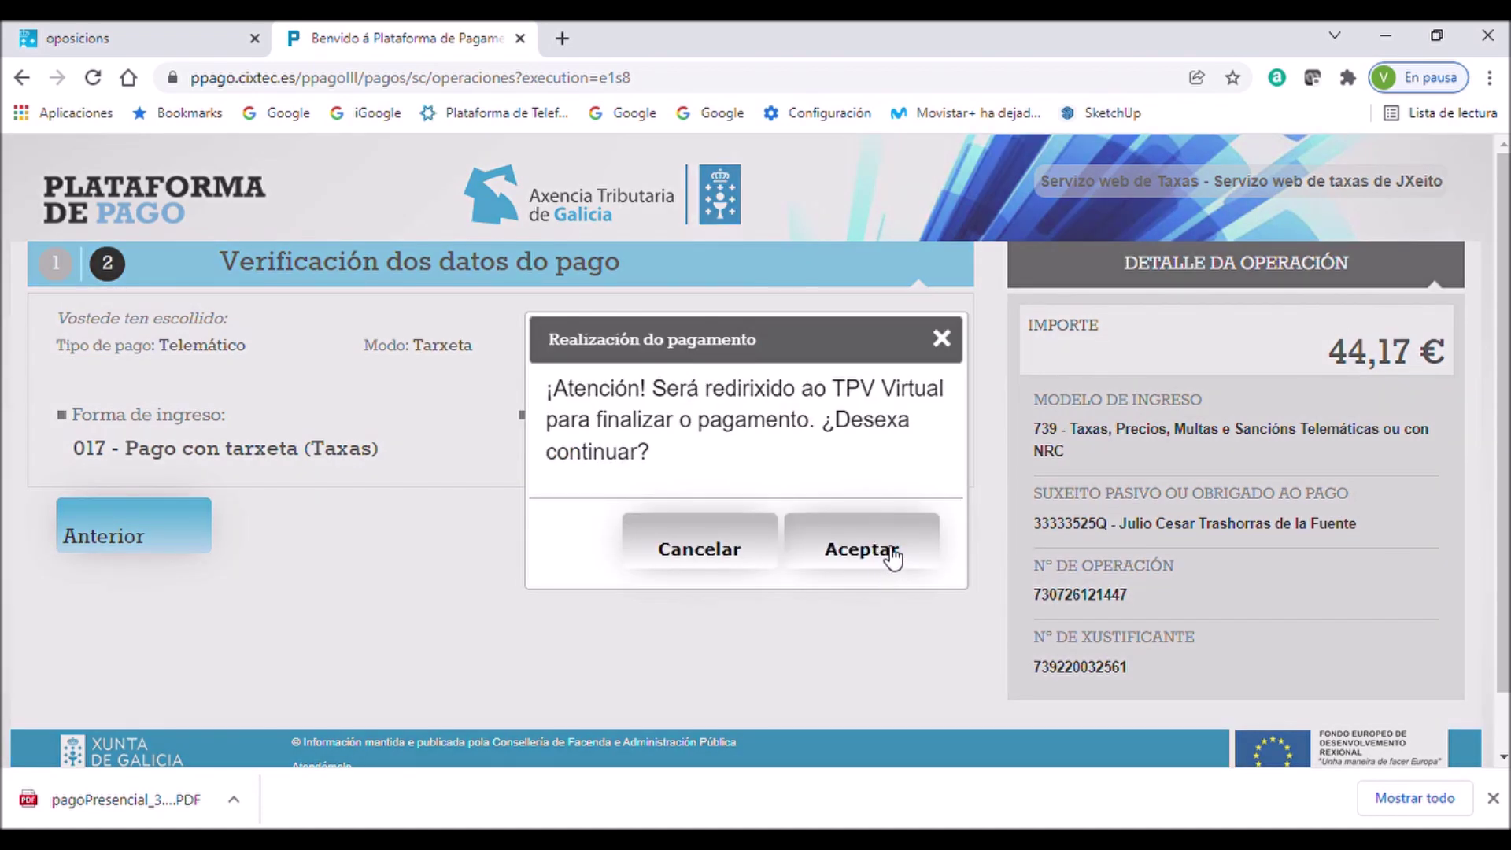
Accept the redirect to the Redsys TPV Virtual card payment page.
left_click(888, 552)
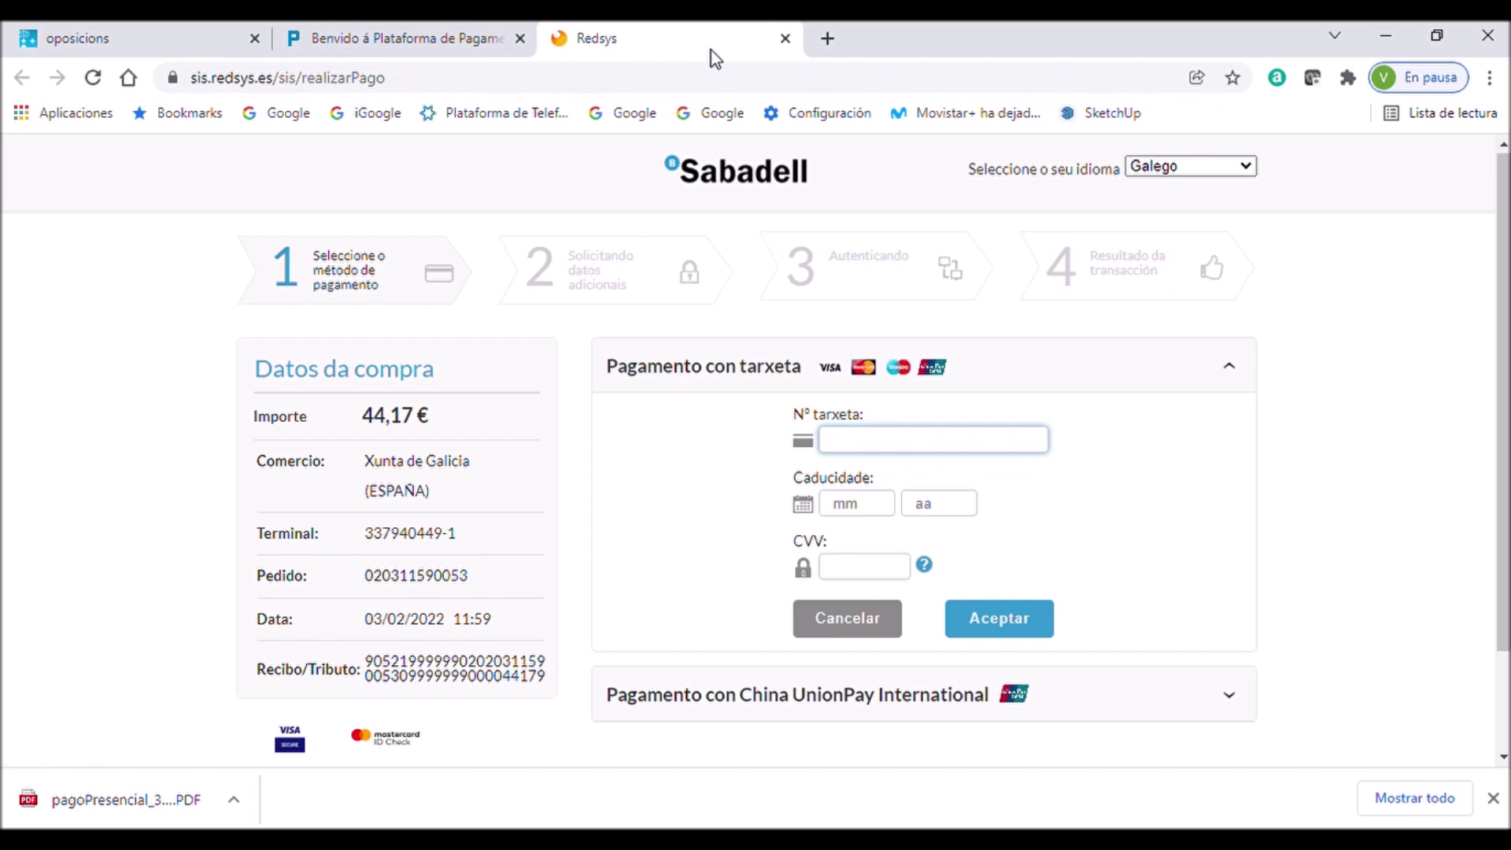
Close the Redsys and Plataforma de Pago tabs and dismiss the downloads bar on the Oposicións page.
left_click(784, 38)
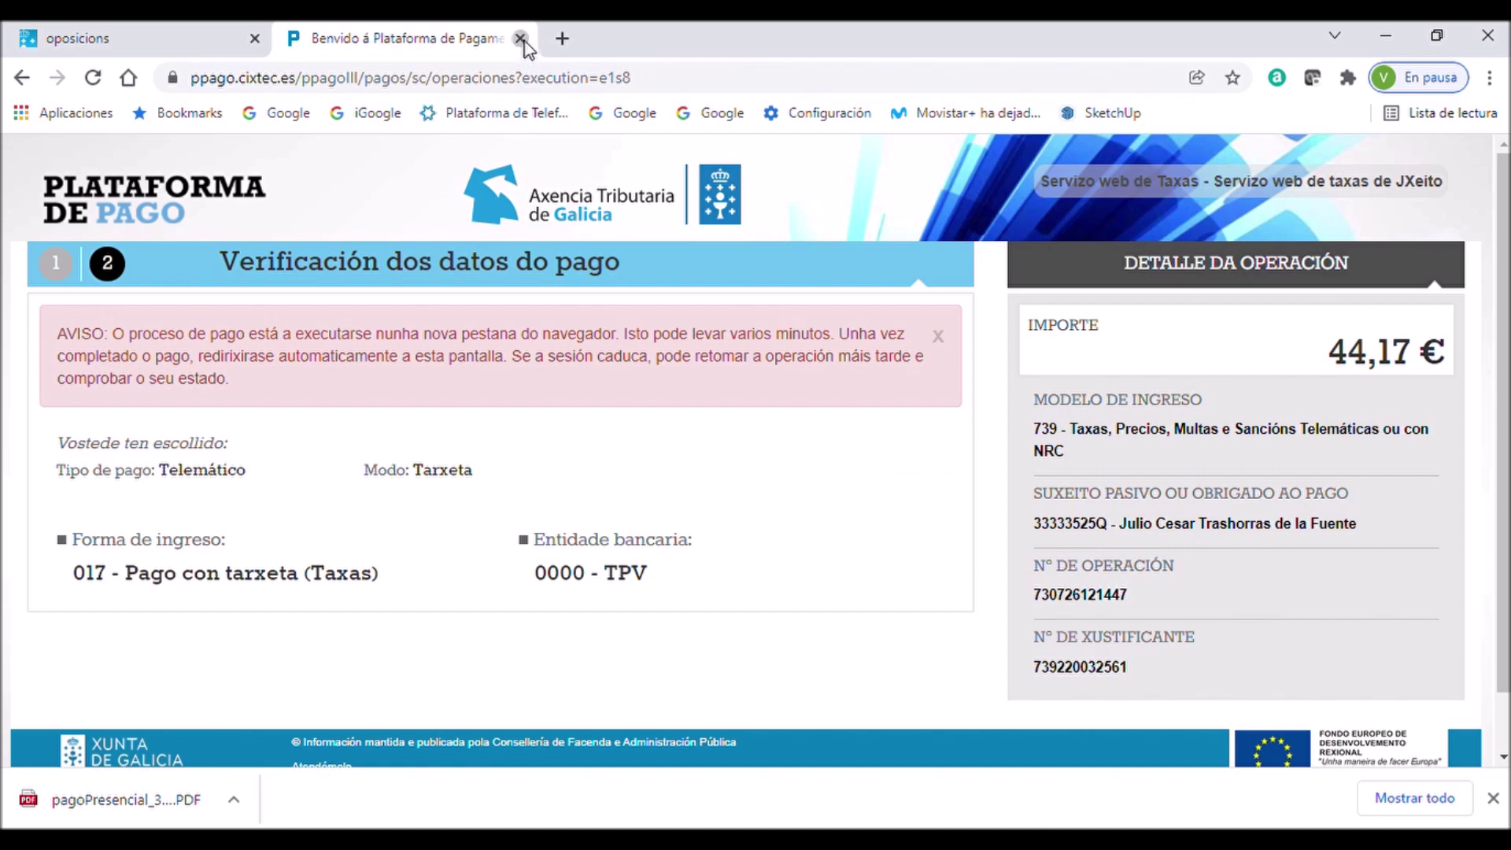
left_click(520, 39)
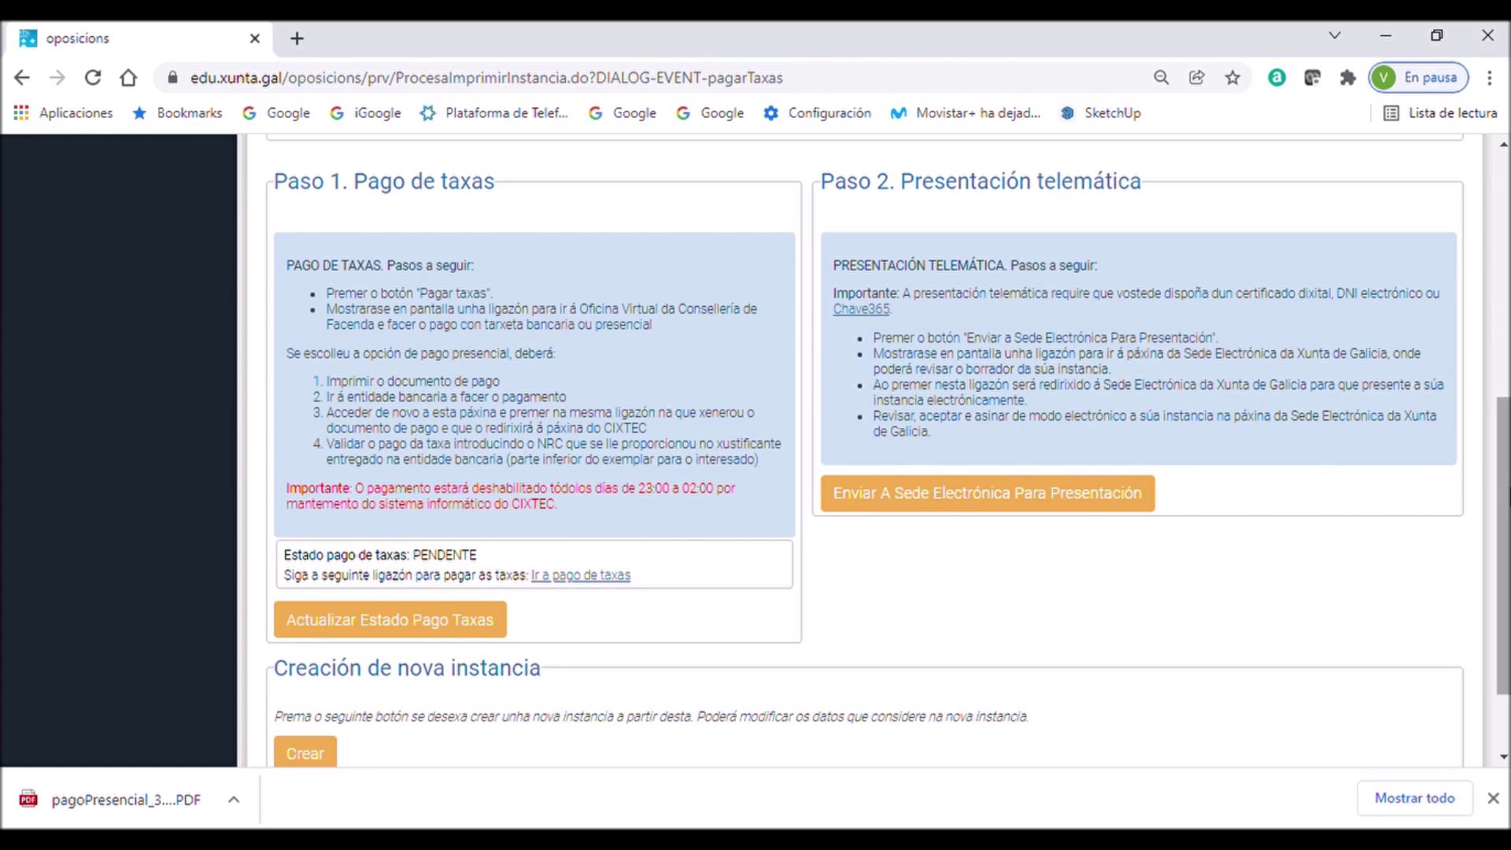
left_click_drag(1505, 523, 1504, 441)
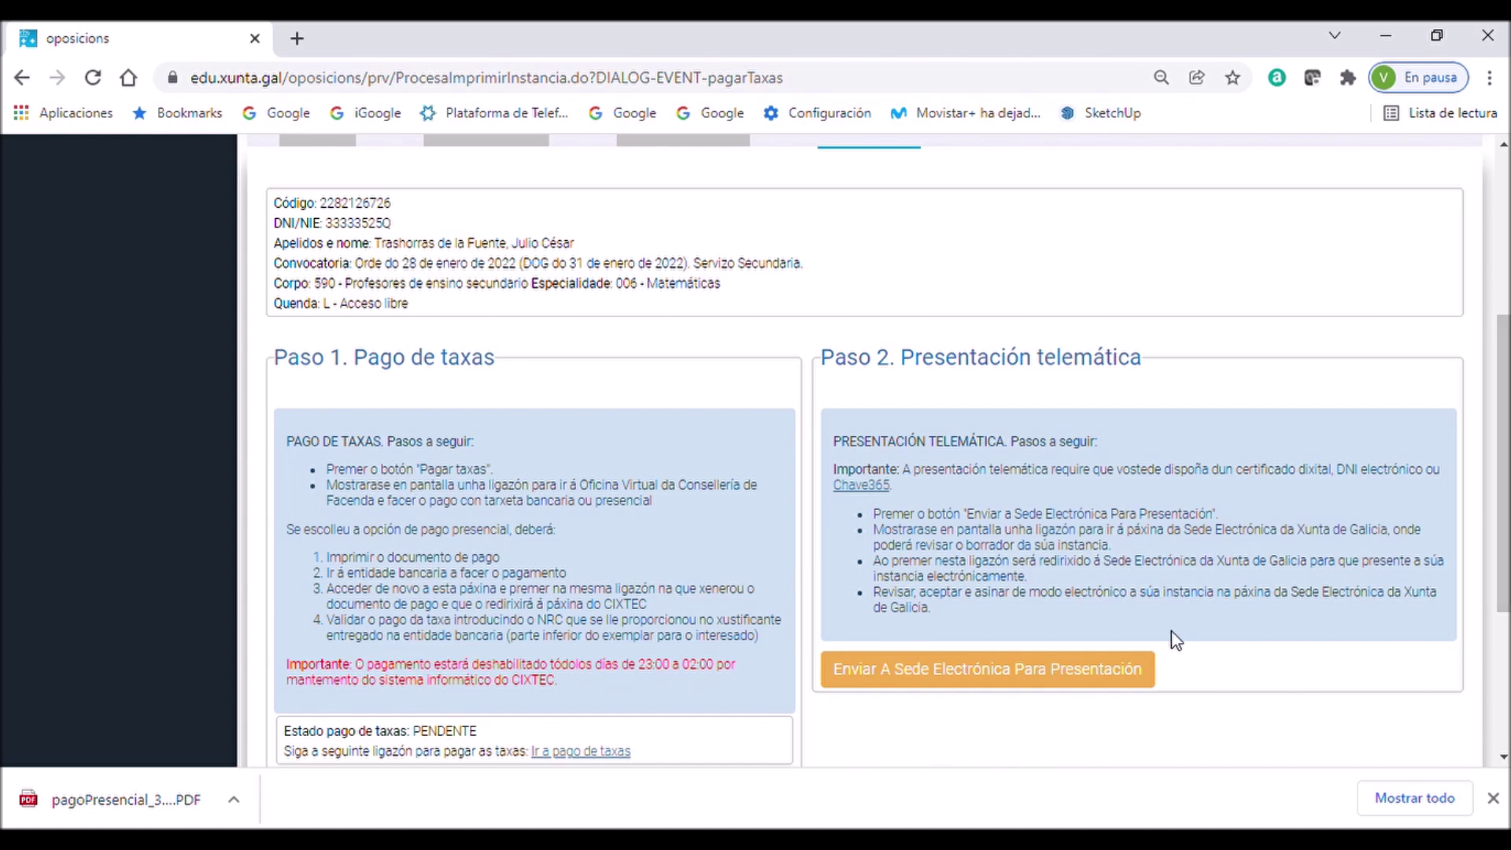
left_click(1492, 798)
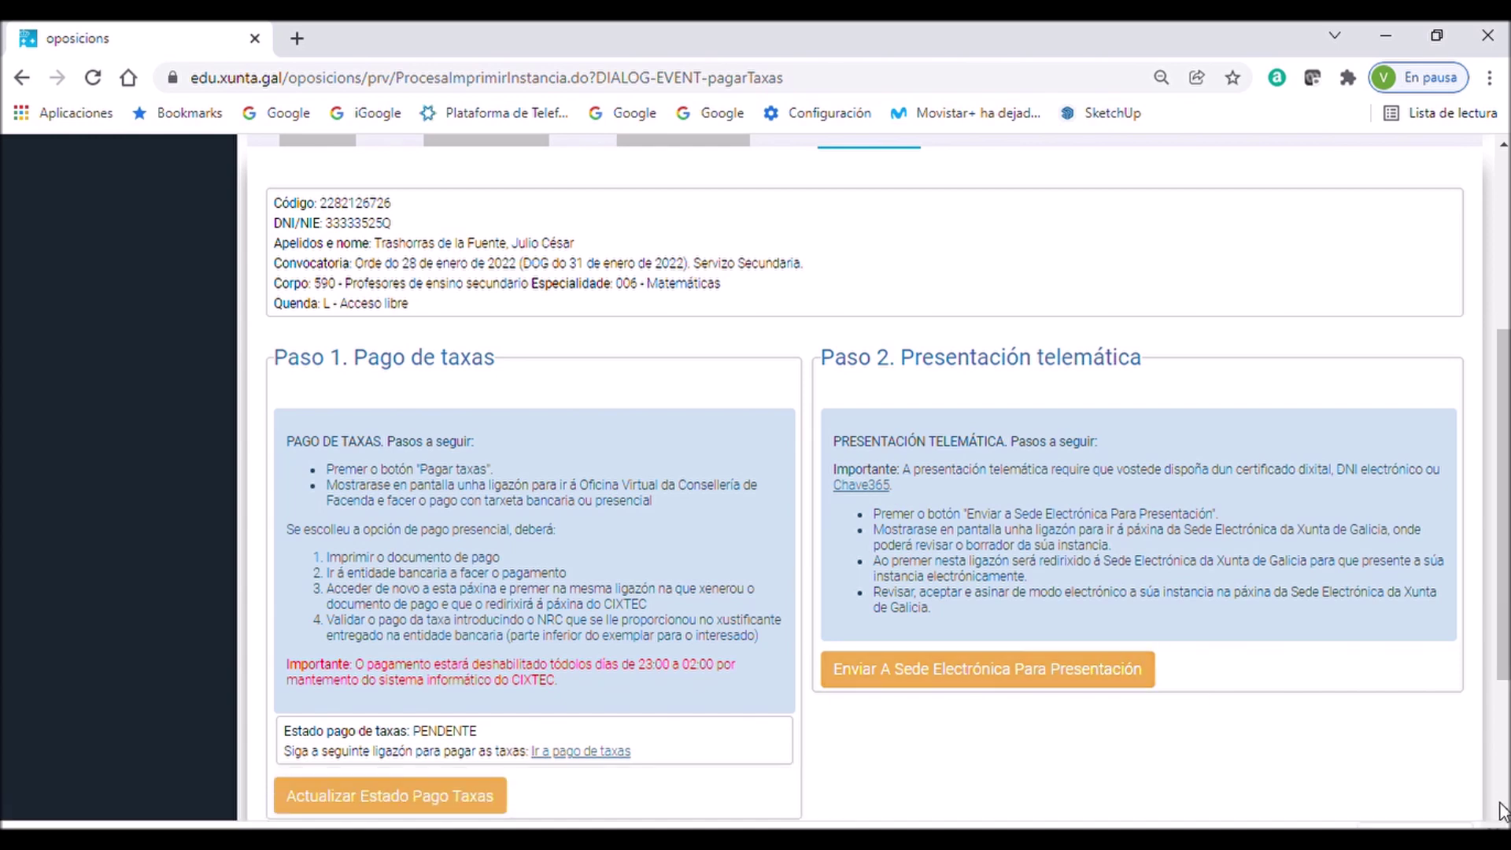
Send the draft with 'Enviar A Sede Electrónica Para Presentación' and follow 'Ir a Sede Electrónica da Xunta de Galicia'.
left_click(1054, 673)
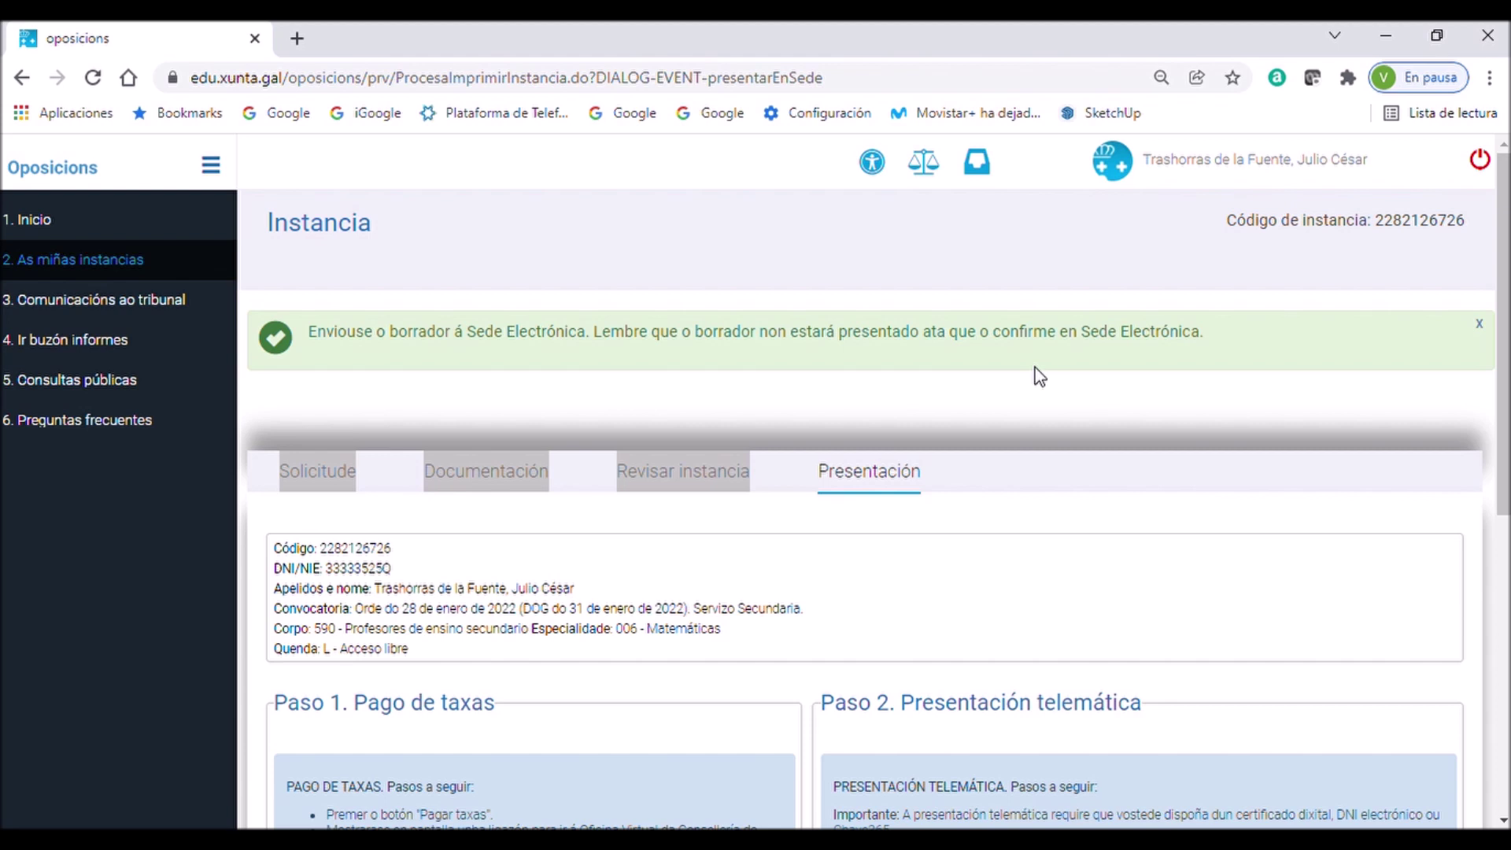
scroll(1499, 394, "down", 2)
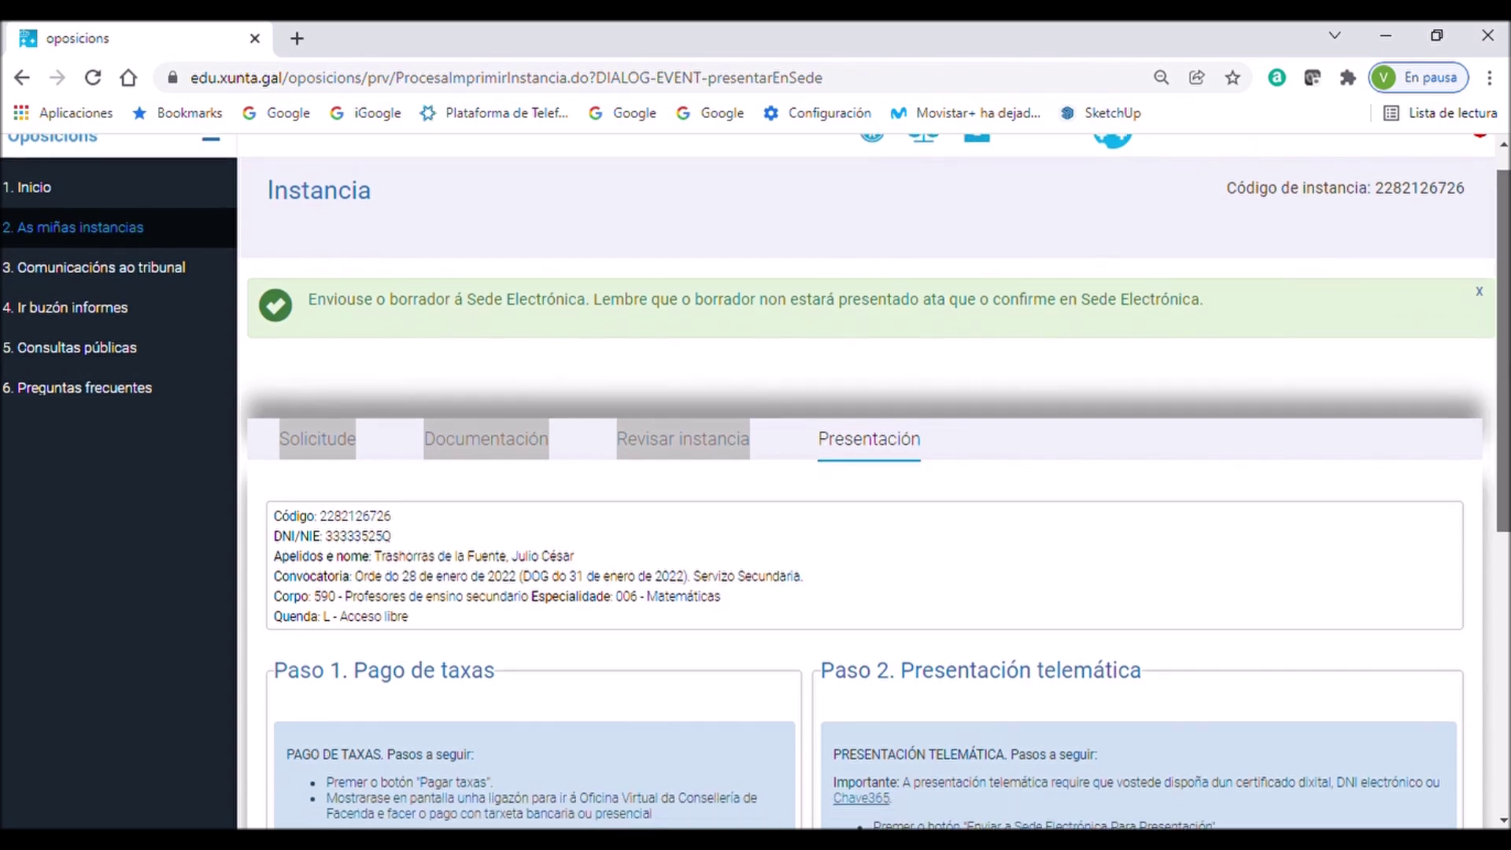
scroll(755, 481, "down", 5)
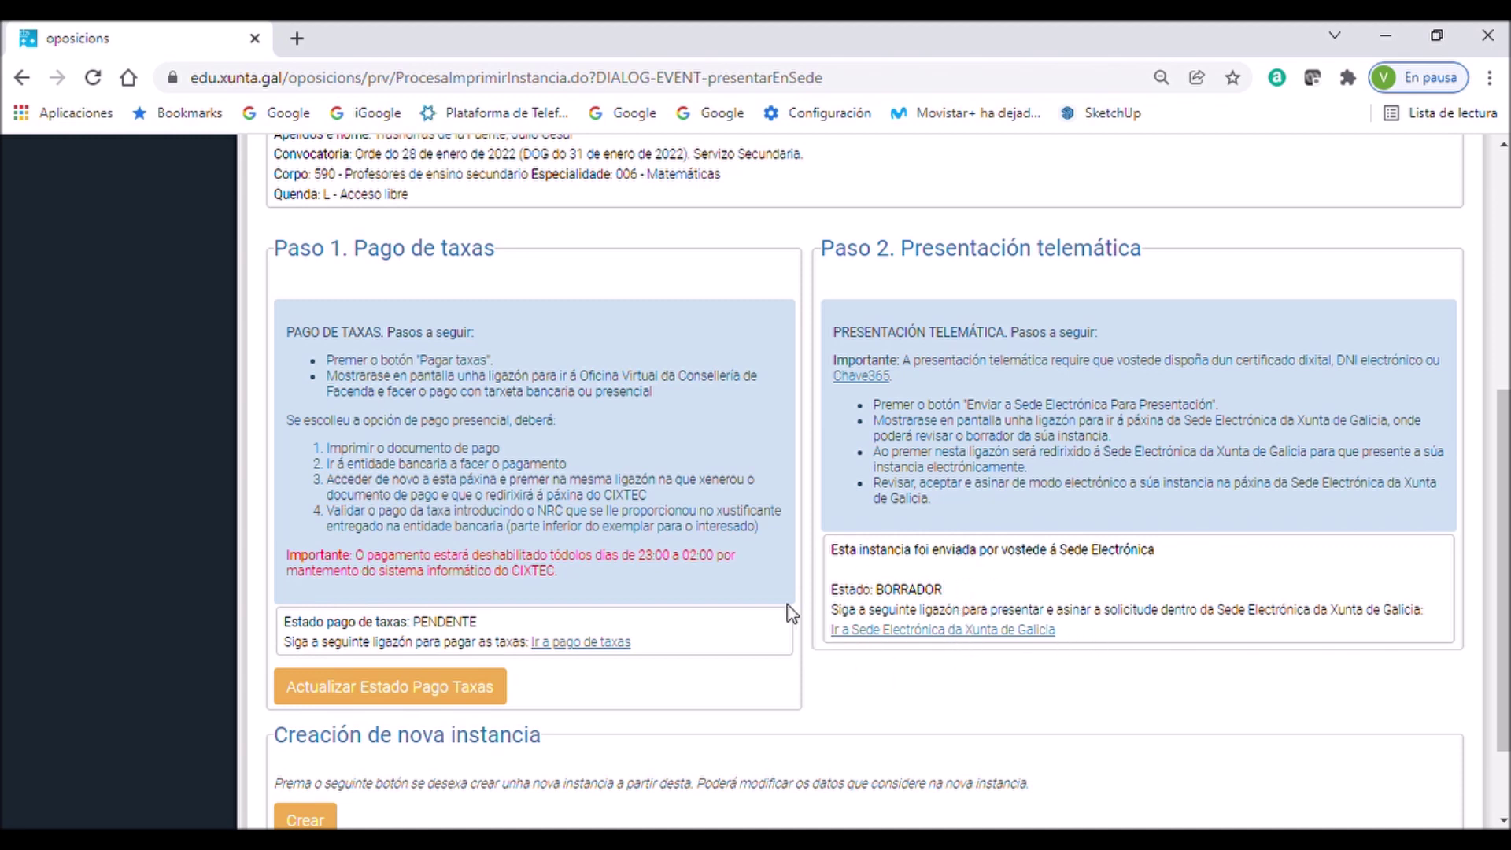
left_click(1004, 634)
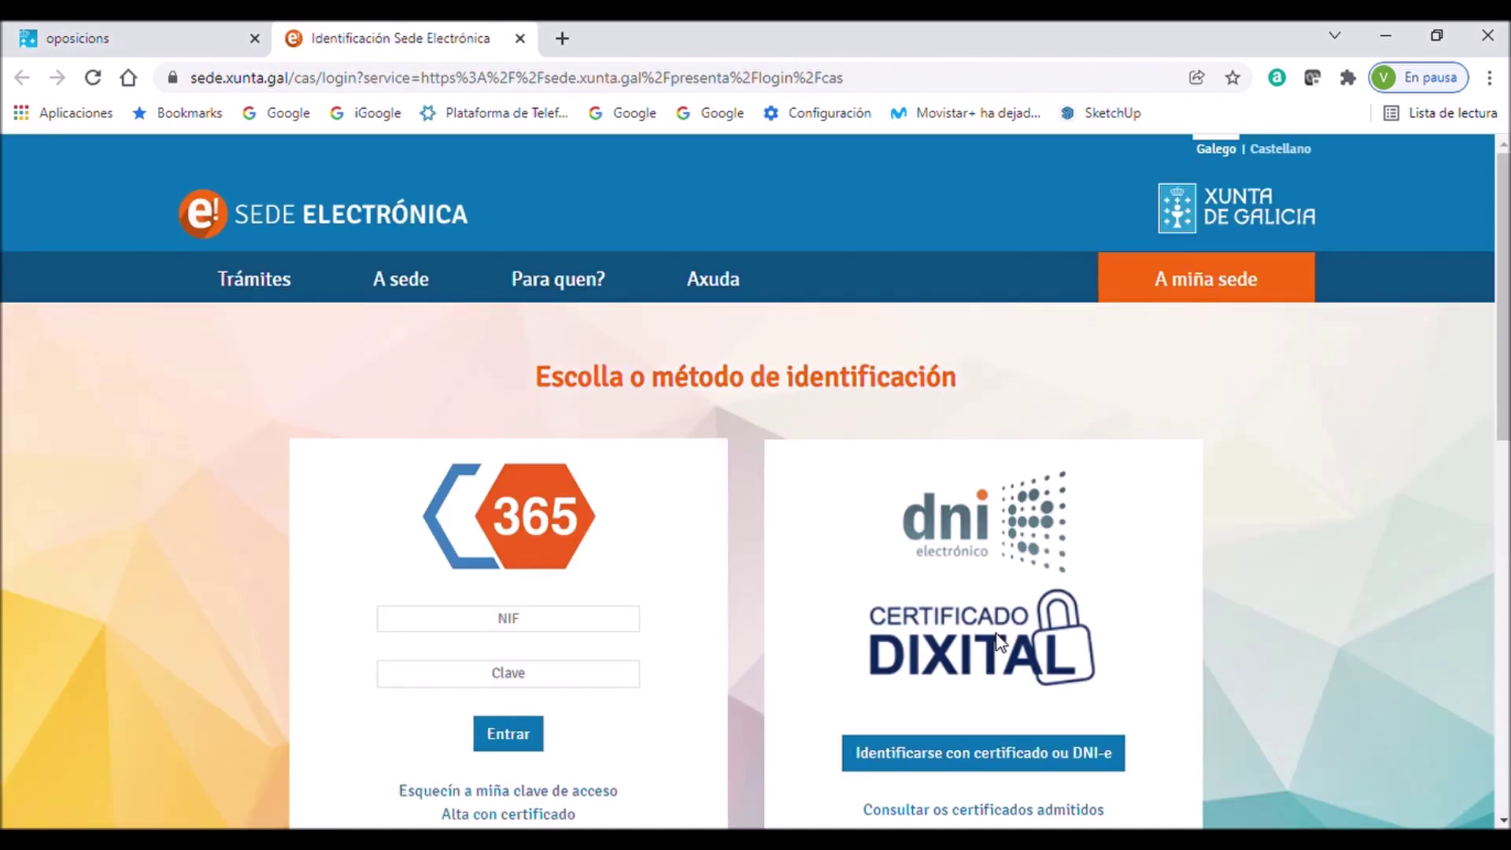
Enter the user's NIF and access password in the Chave365 login box.
left_click_drag(1503, 383, 1503, 460)
left_click(532, 439)
left_click_drag(1501, 503, 1498, 452)
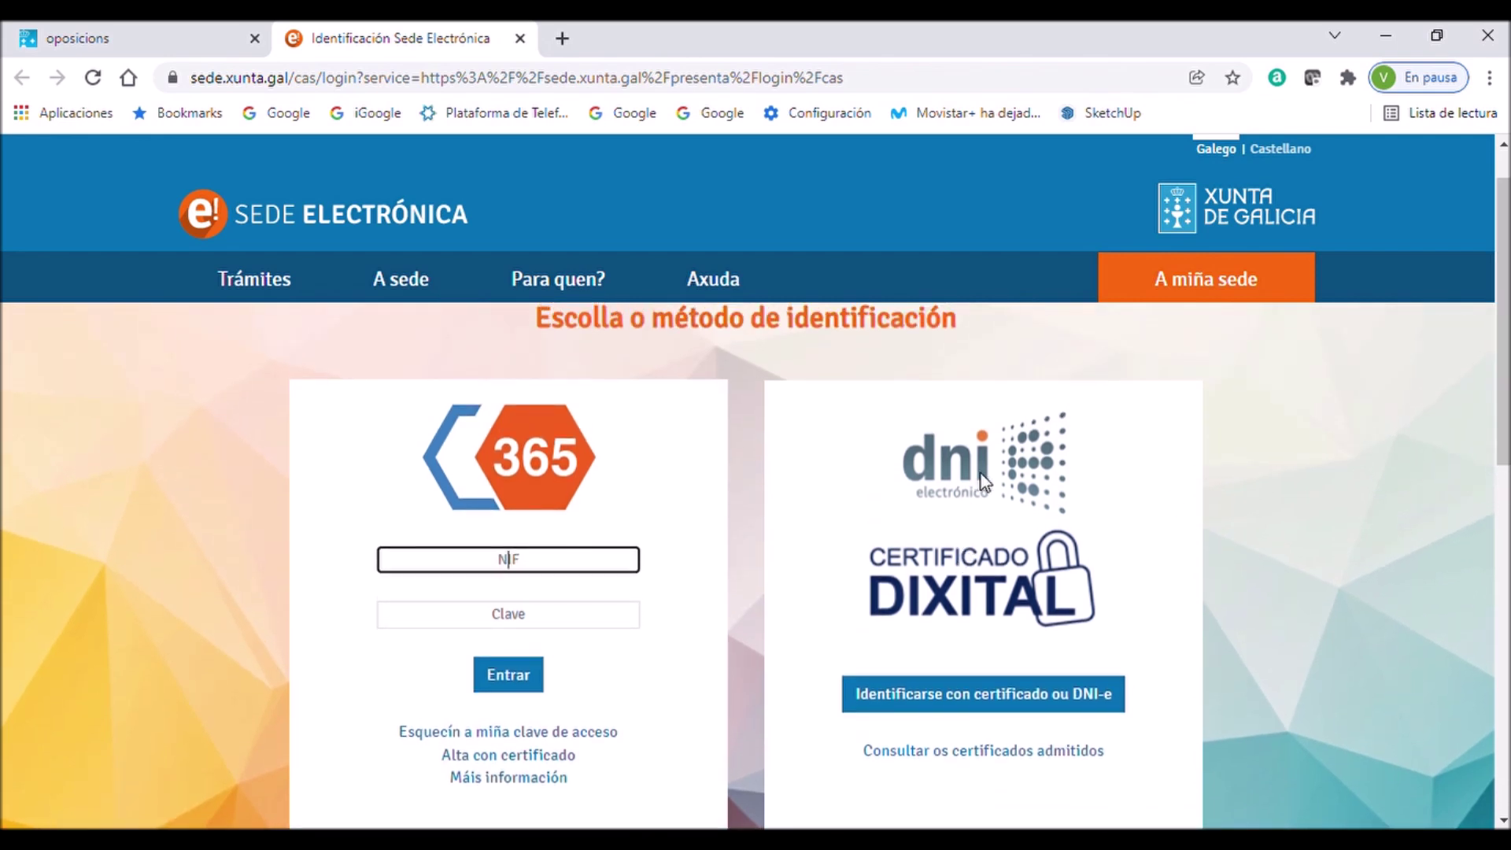
left_click_drag(1503, 440, 1502, 460)
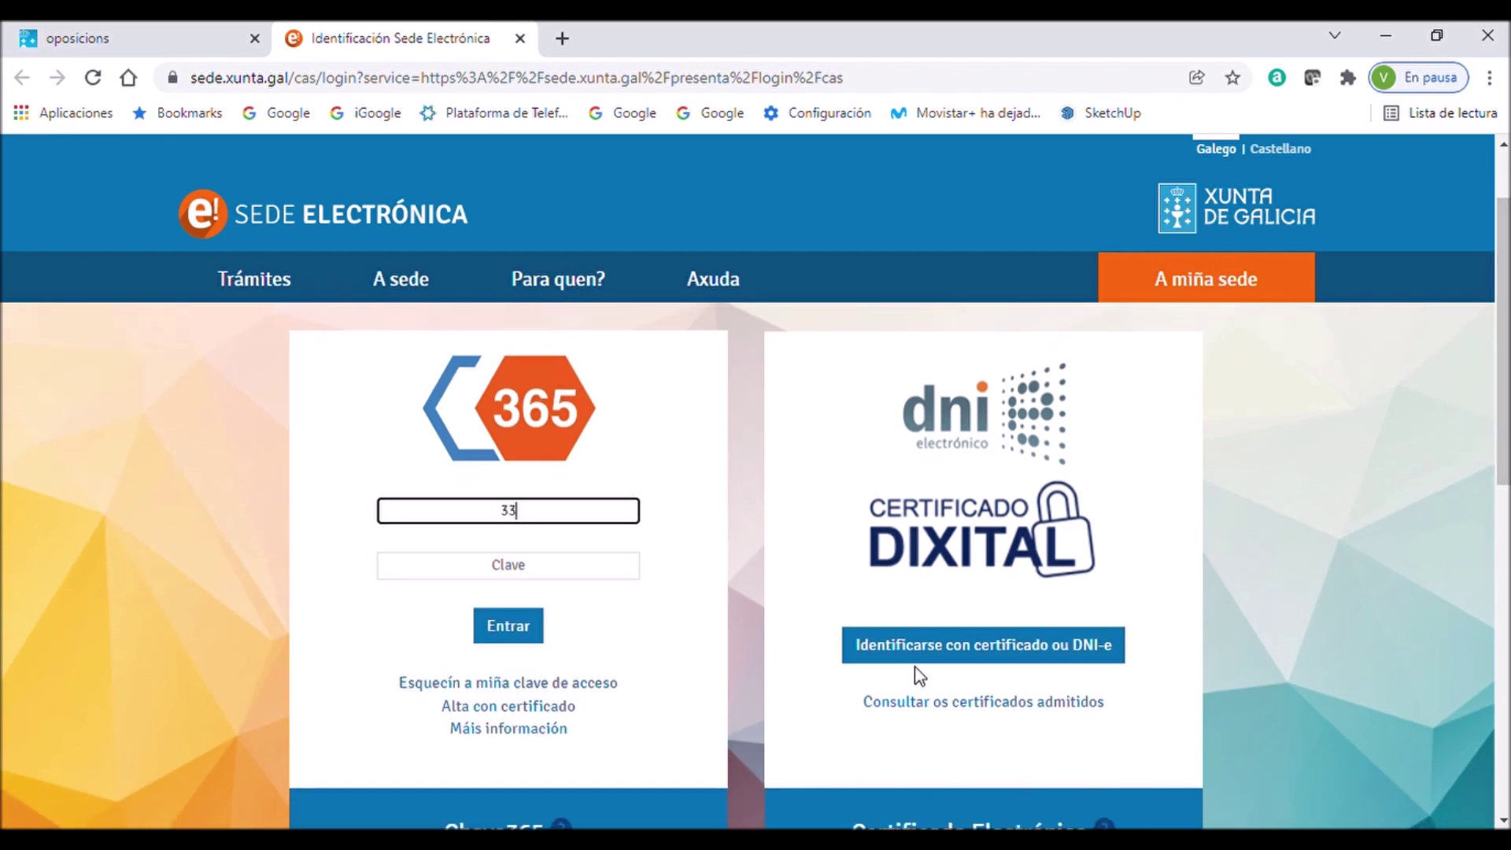
left_click(460, 568)
type("••••")
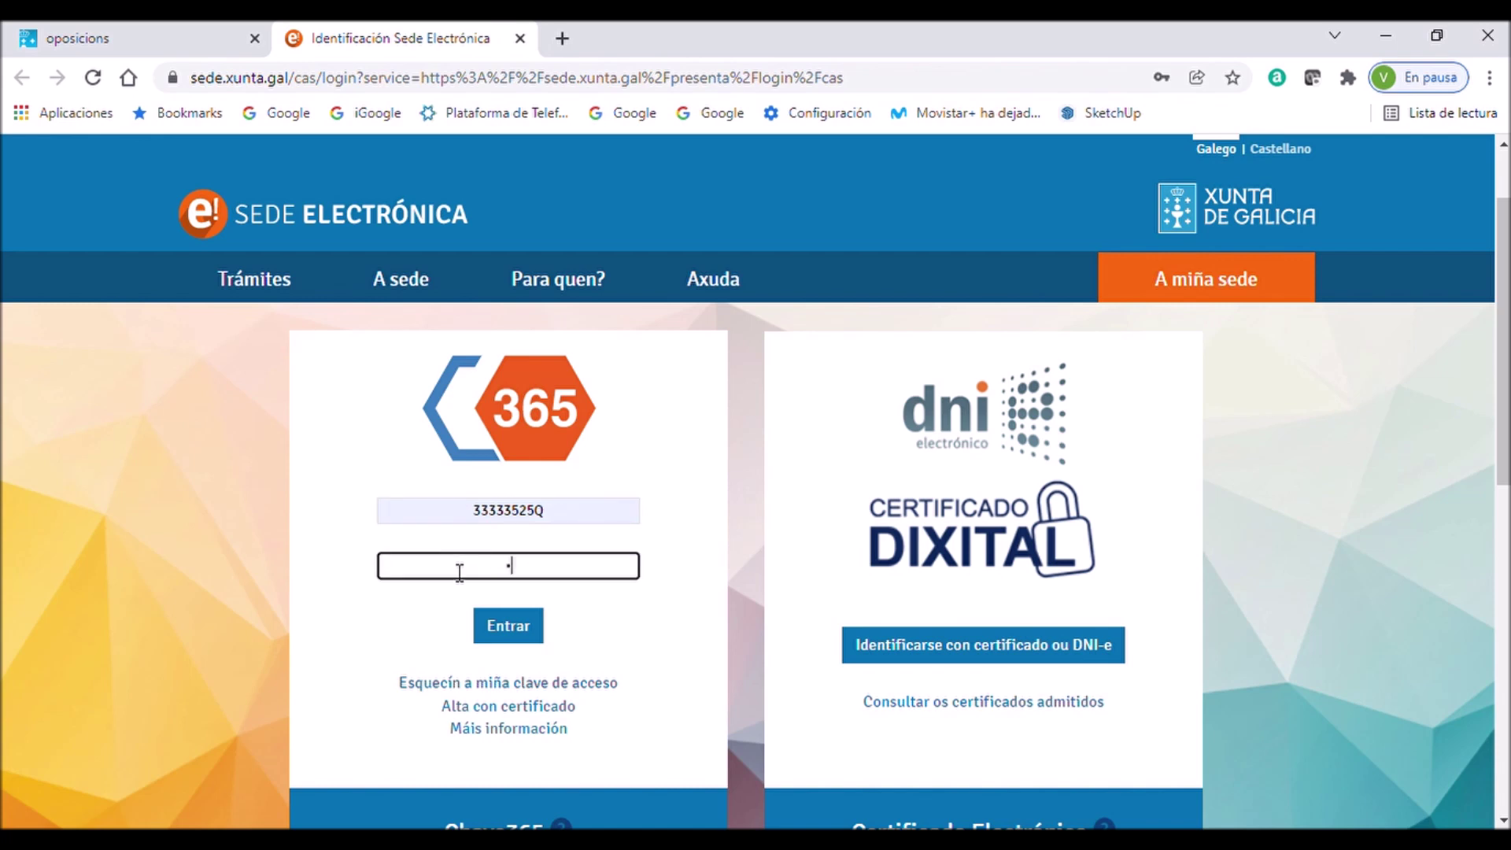
type("••••••••••••")
Log in with Chave365 and review the ED001A draft's Anexar documentación page.
left_click(529, 636)
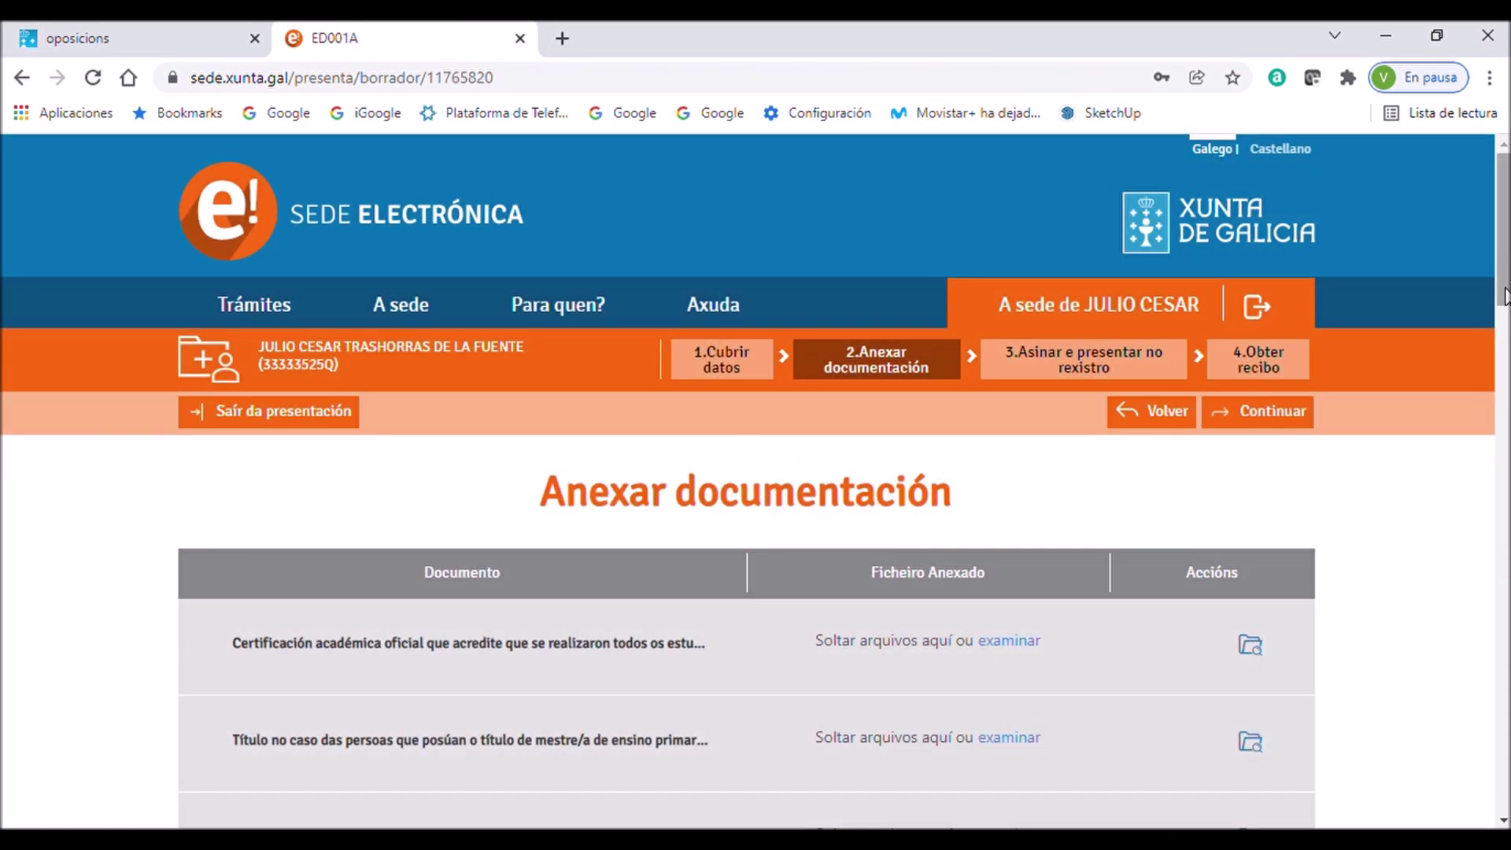
mouse_move(1504, 295)
left_mouse_down()
mouse_move(1505, 413)
mouse_move(1504, 306)
left_mouse_up()
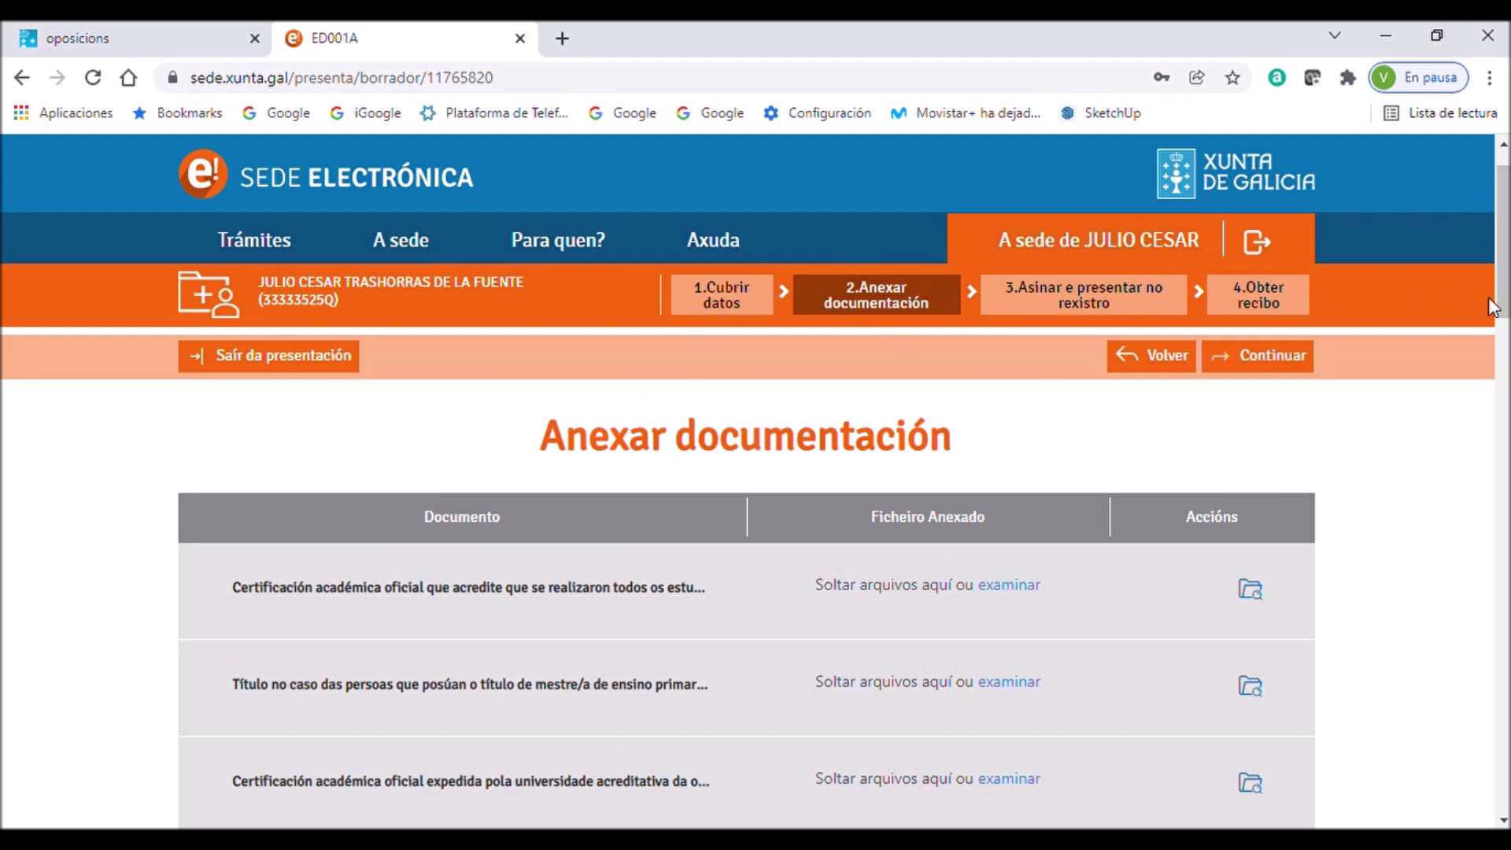
scroll(1504, 296, "up", 1)
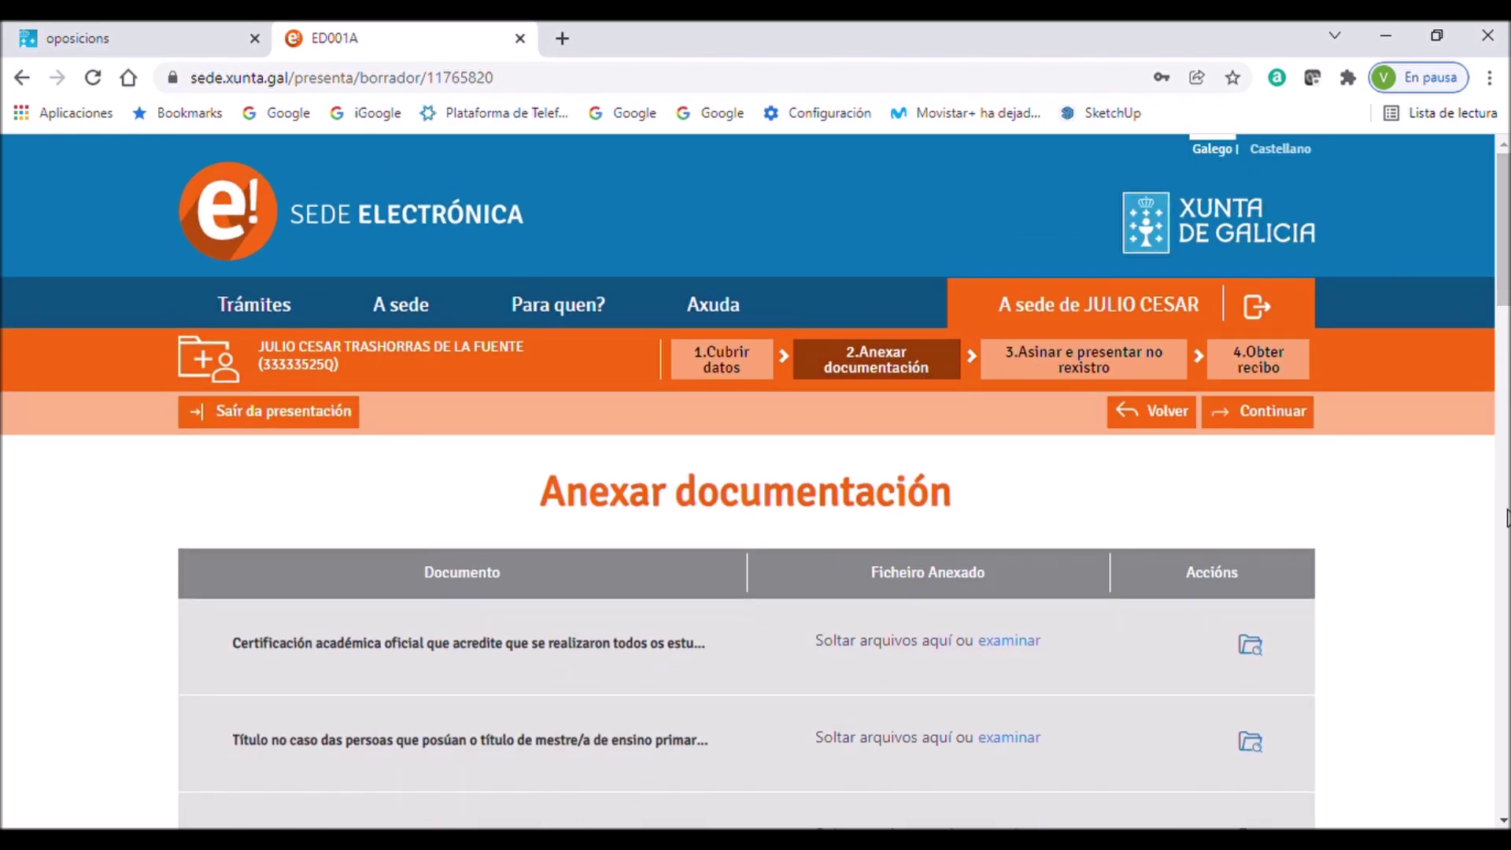
left_click_drag(1508, 266, 1508, 302)
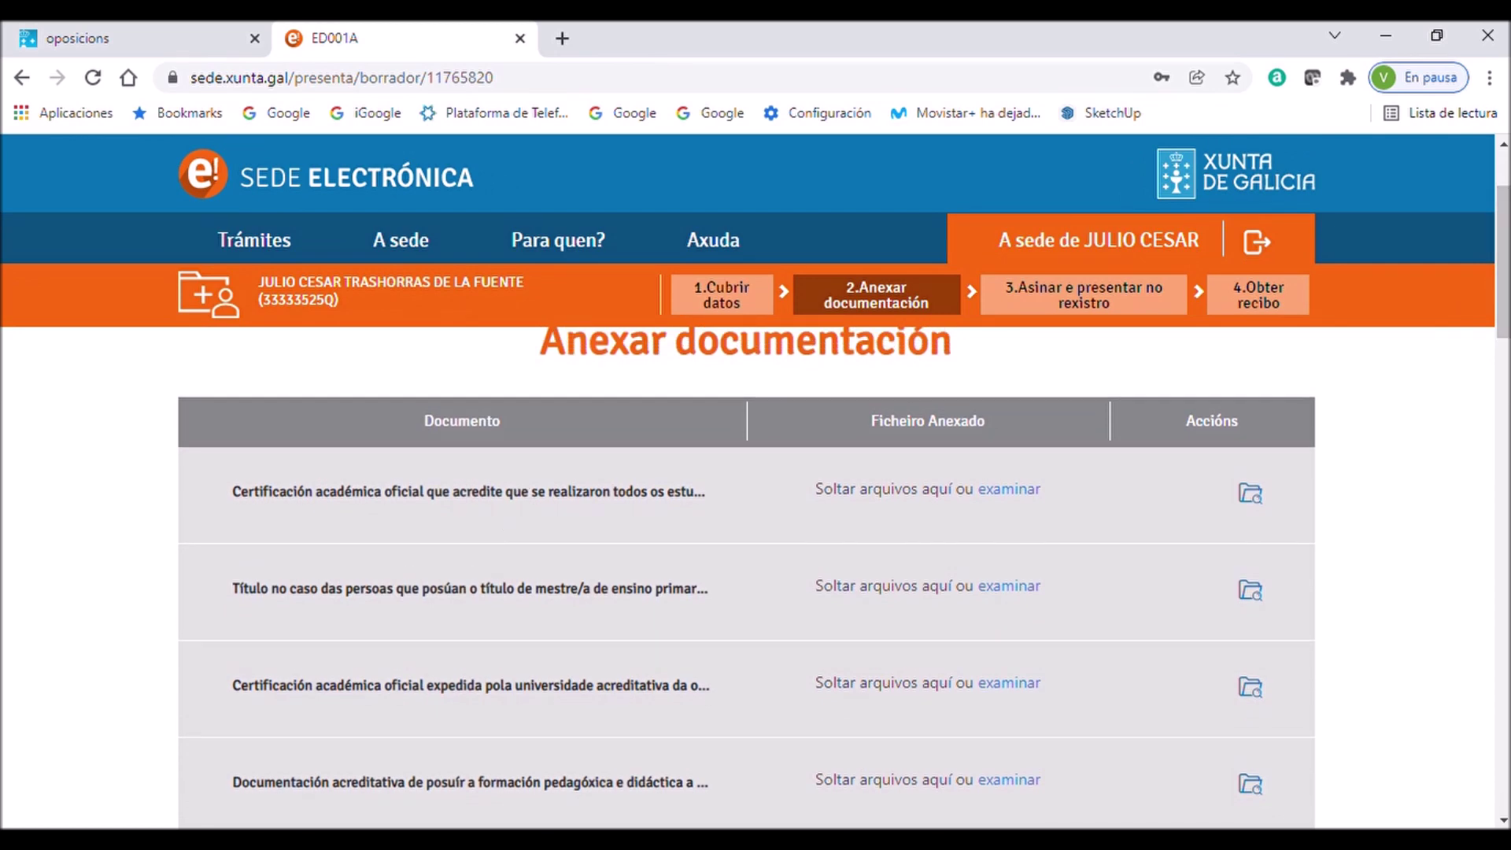
mouse_move(1505, 329)
left_mouse_down()
mouse_move(1505, 698)
mouse_move(1503, 316)
left_mouse_up()
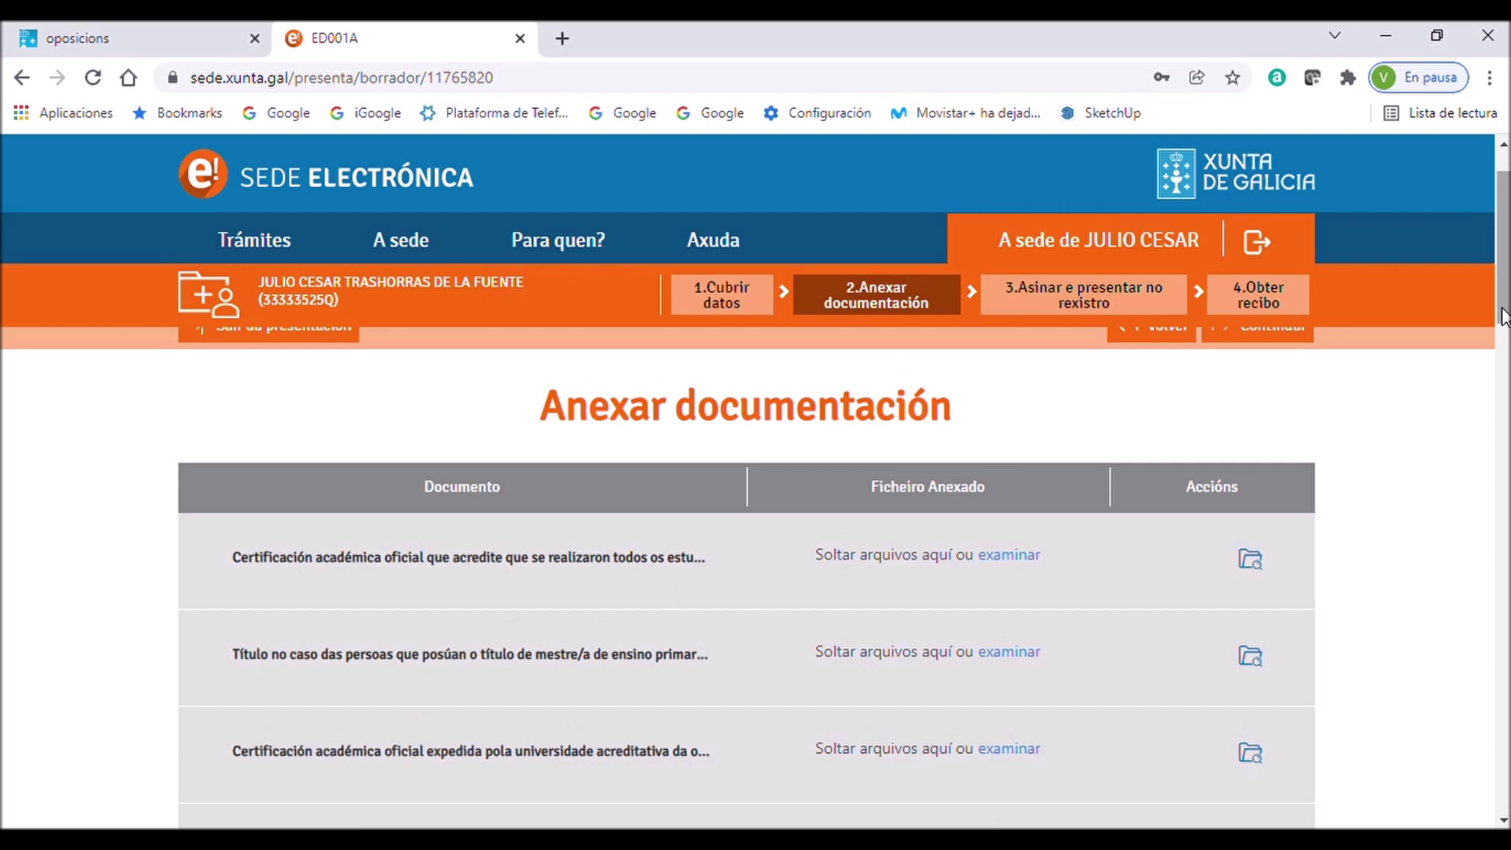
left_click_drag(1502, 316, 1505, 397)
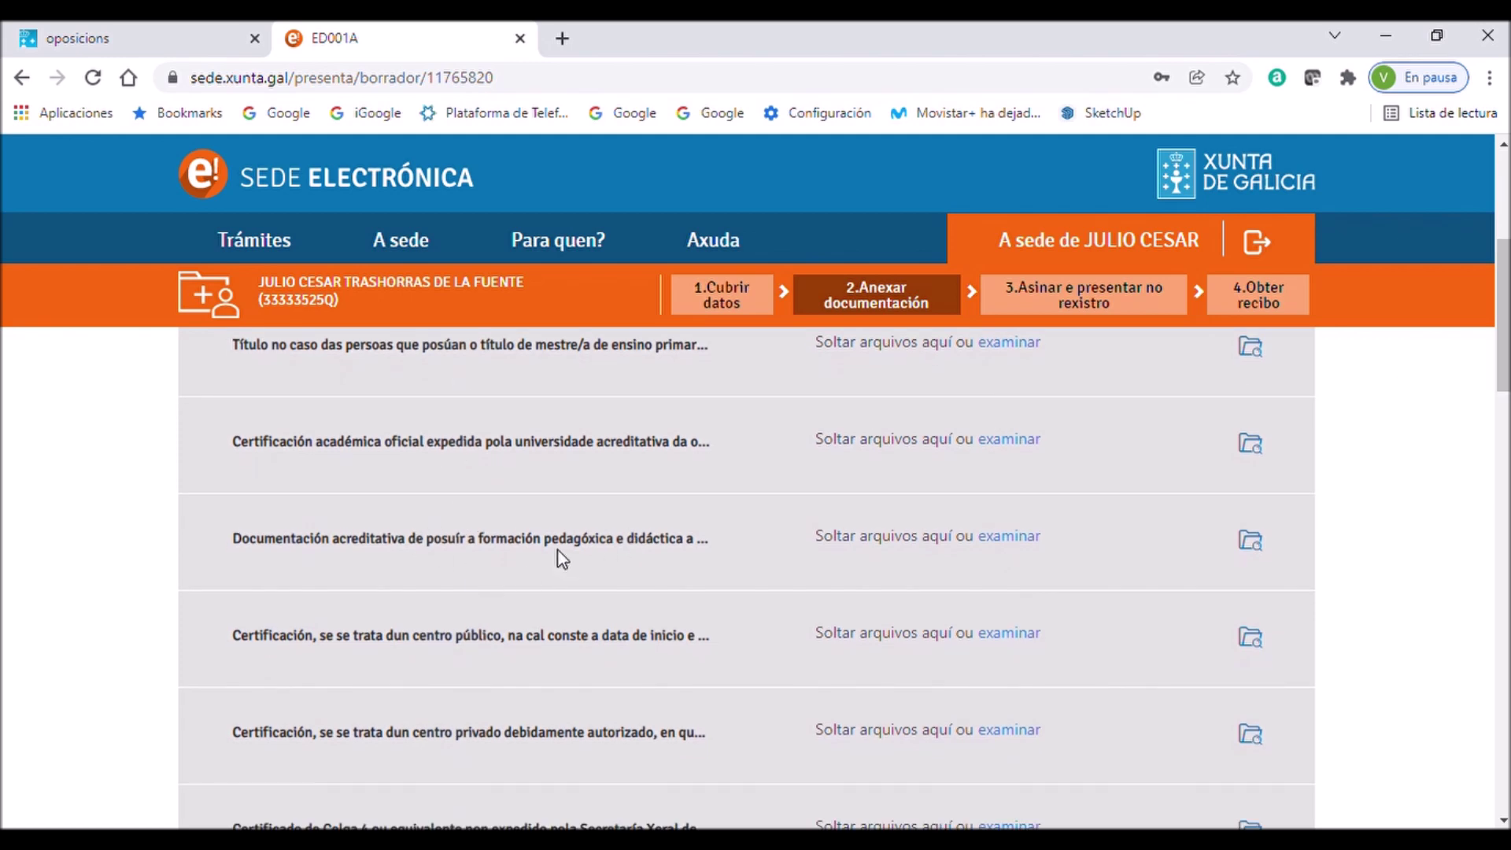
left_click_drag(1504, 365, 1504, 281)
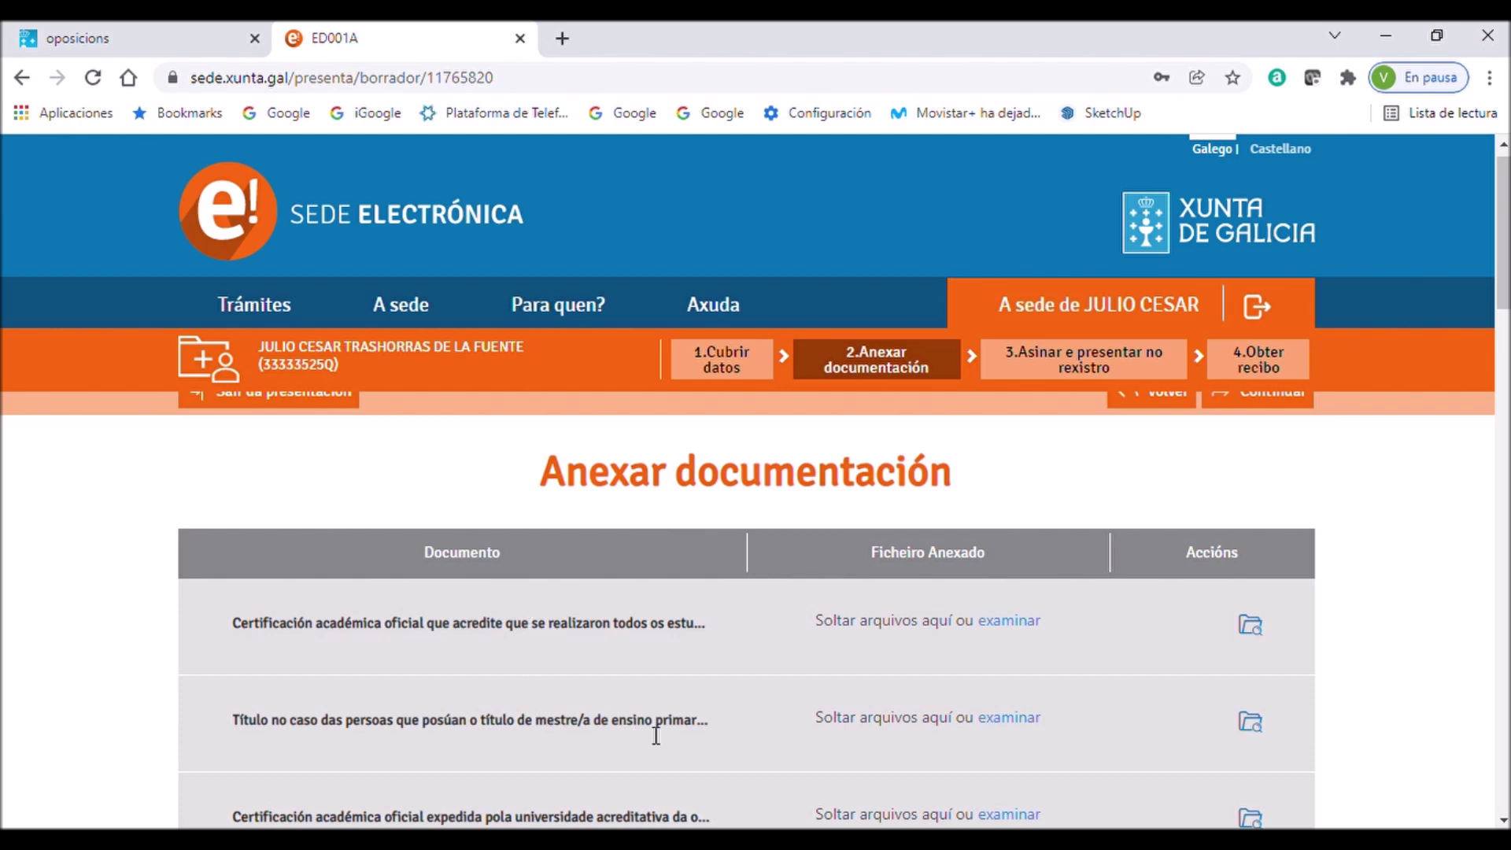
Skip attaching files and advance to the Asinar e presentar no rexistro step.
left_click_drag(1503, 299, 1503, 344)
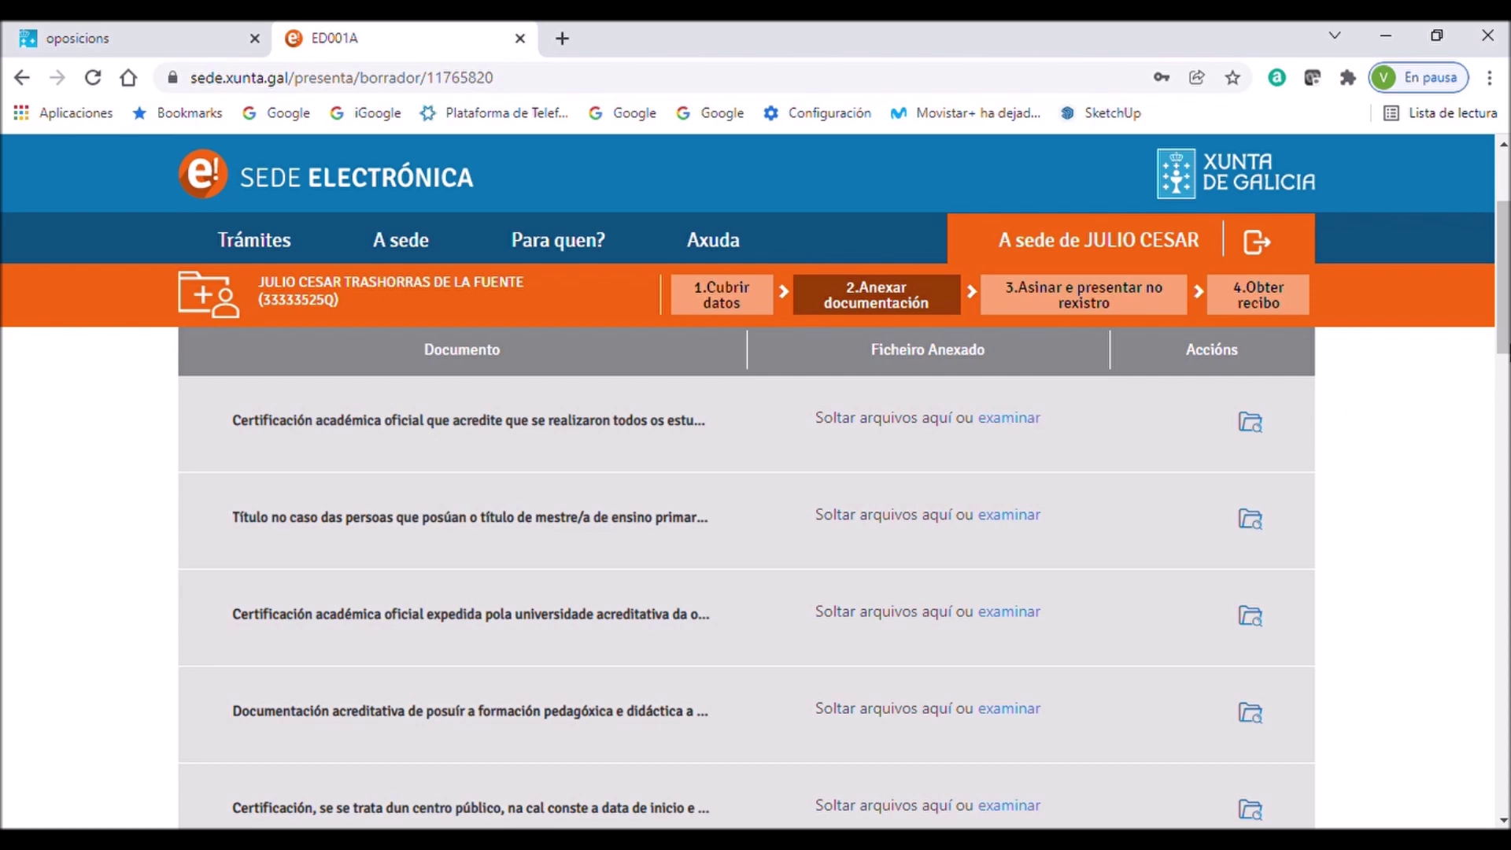
left_click_drag(1509, 340, 1509, 670)
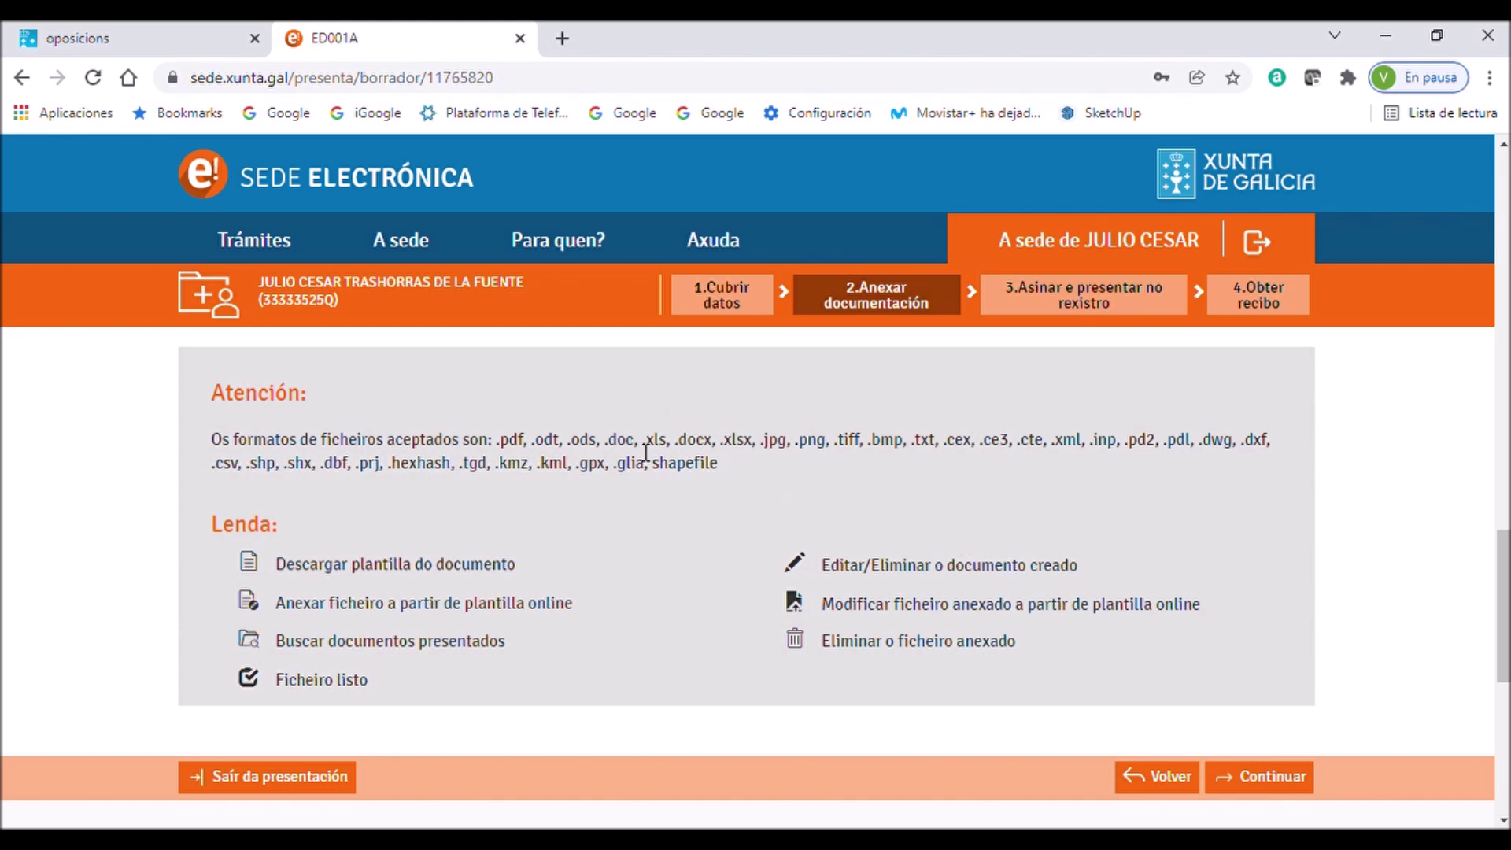
left_click_drag(1502, 600, 1503, 653)
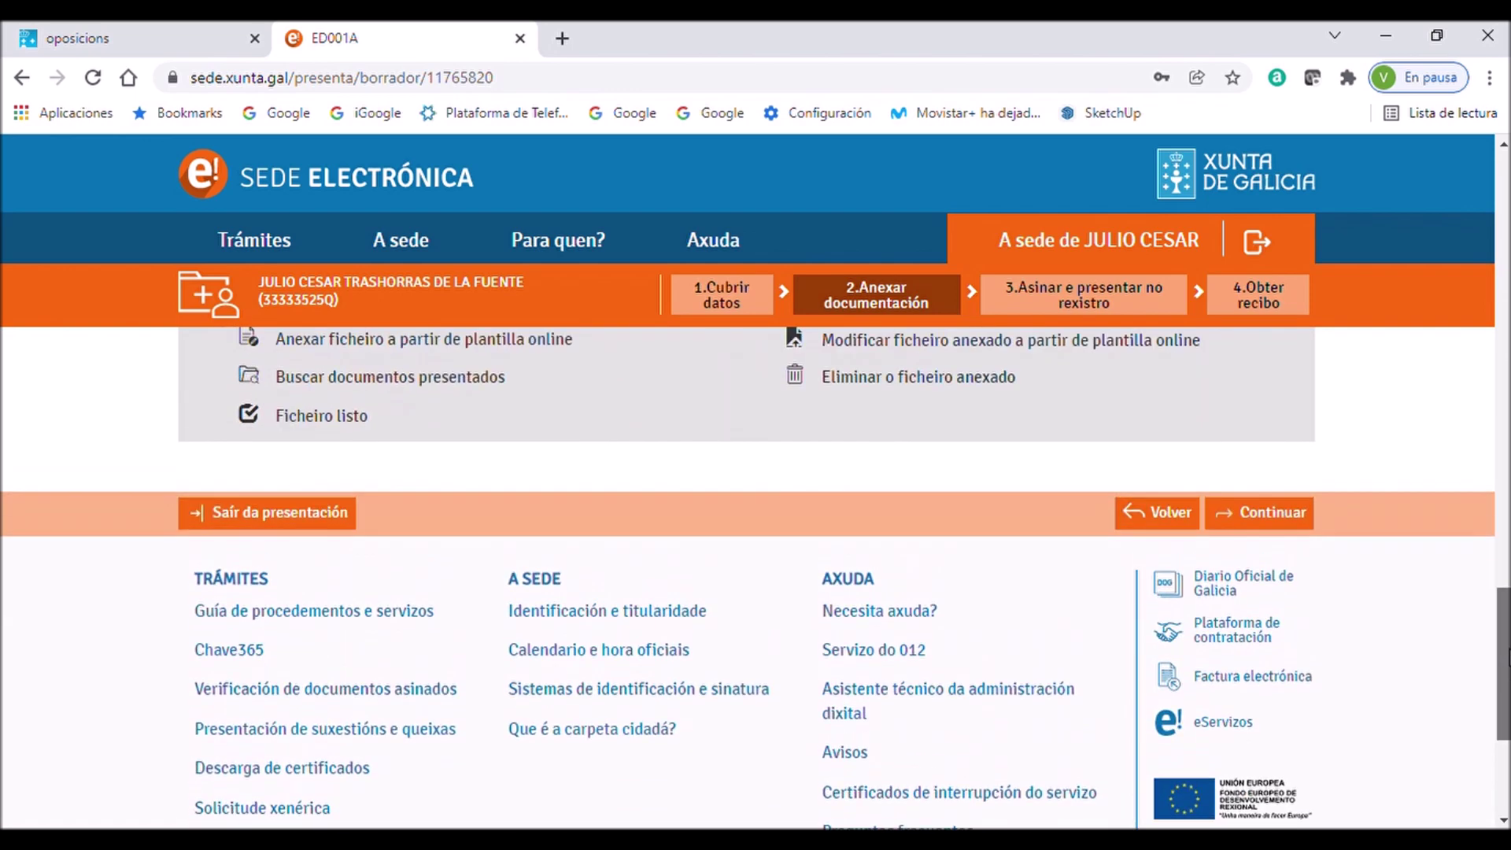
left_click(1248, 545)
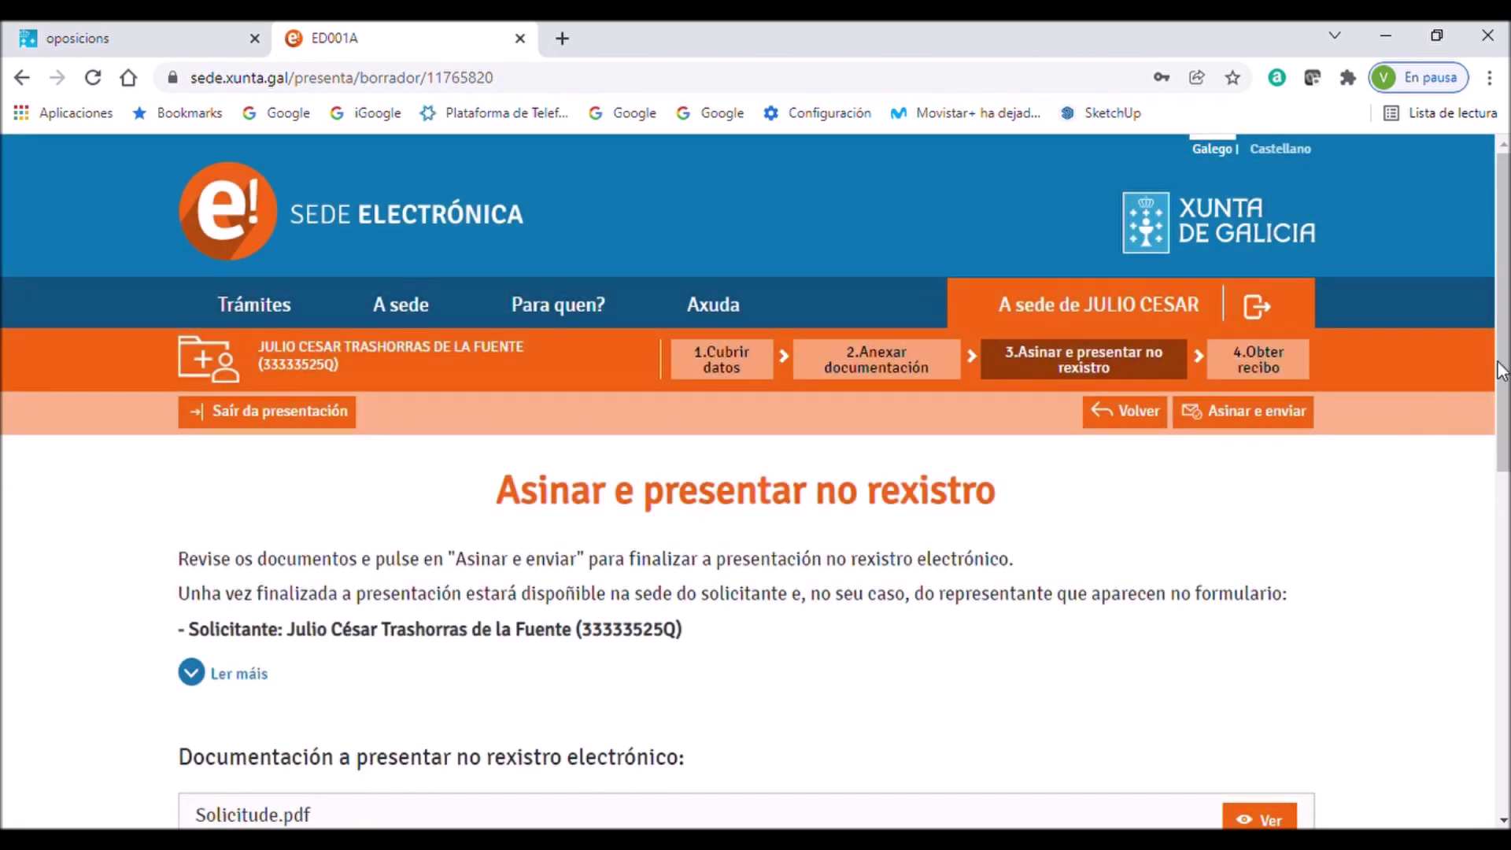
left_click_drag(1503, 370, 1502, 435)
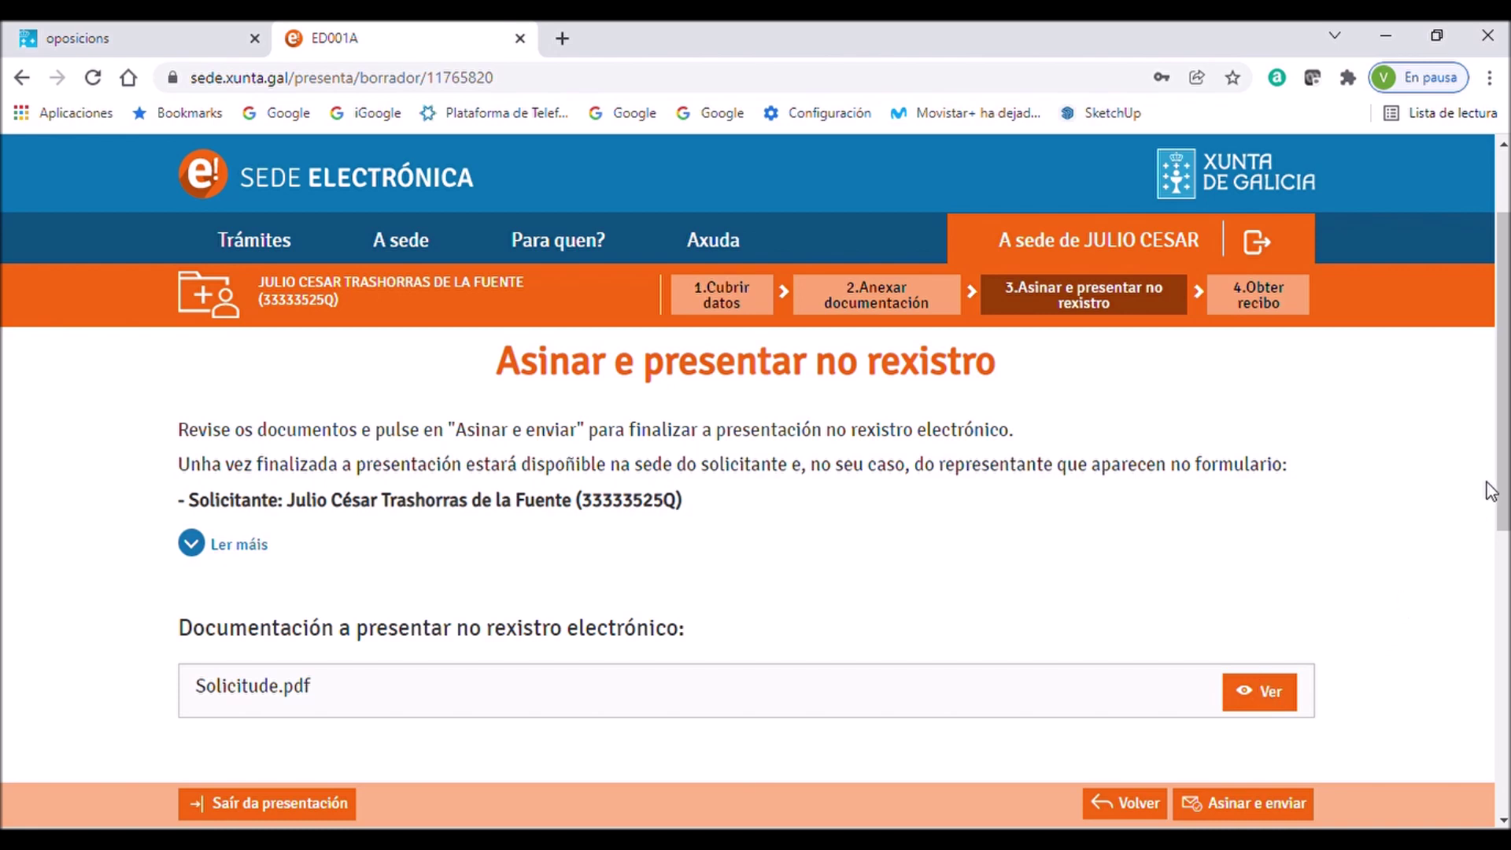
left_click_drag(1502, 477, 1503, 537)
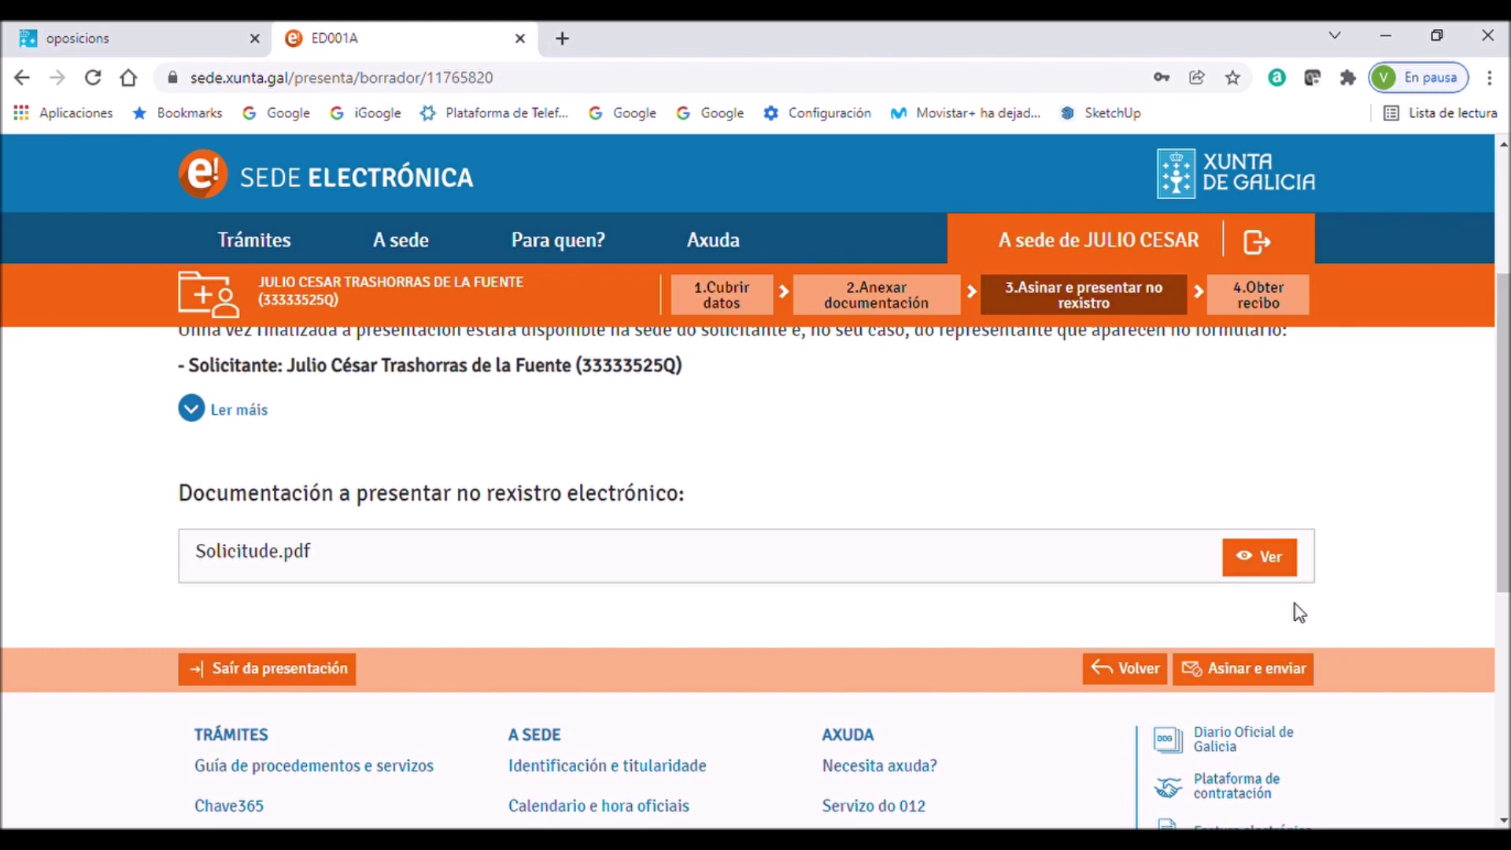
Sign and send the ED001A application, confirming with the SMS signature code.
left_click(1262, 675)
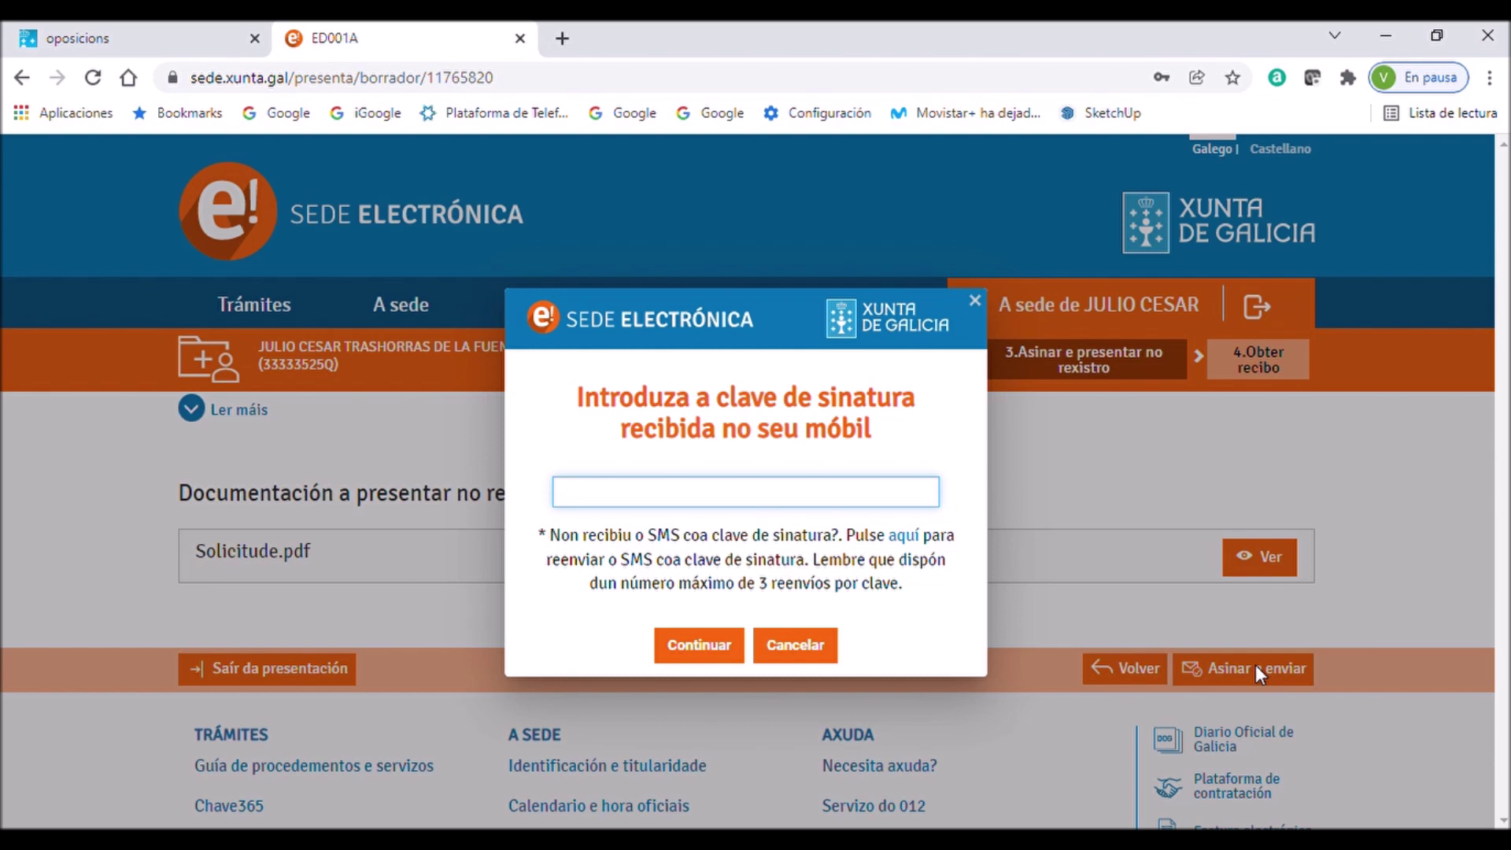
left_click(700, 660)
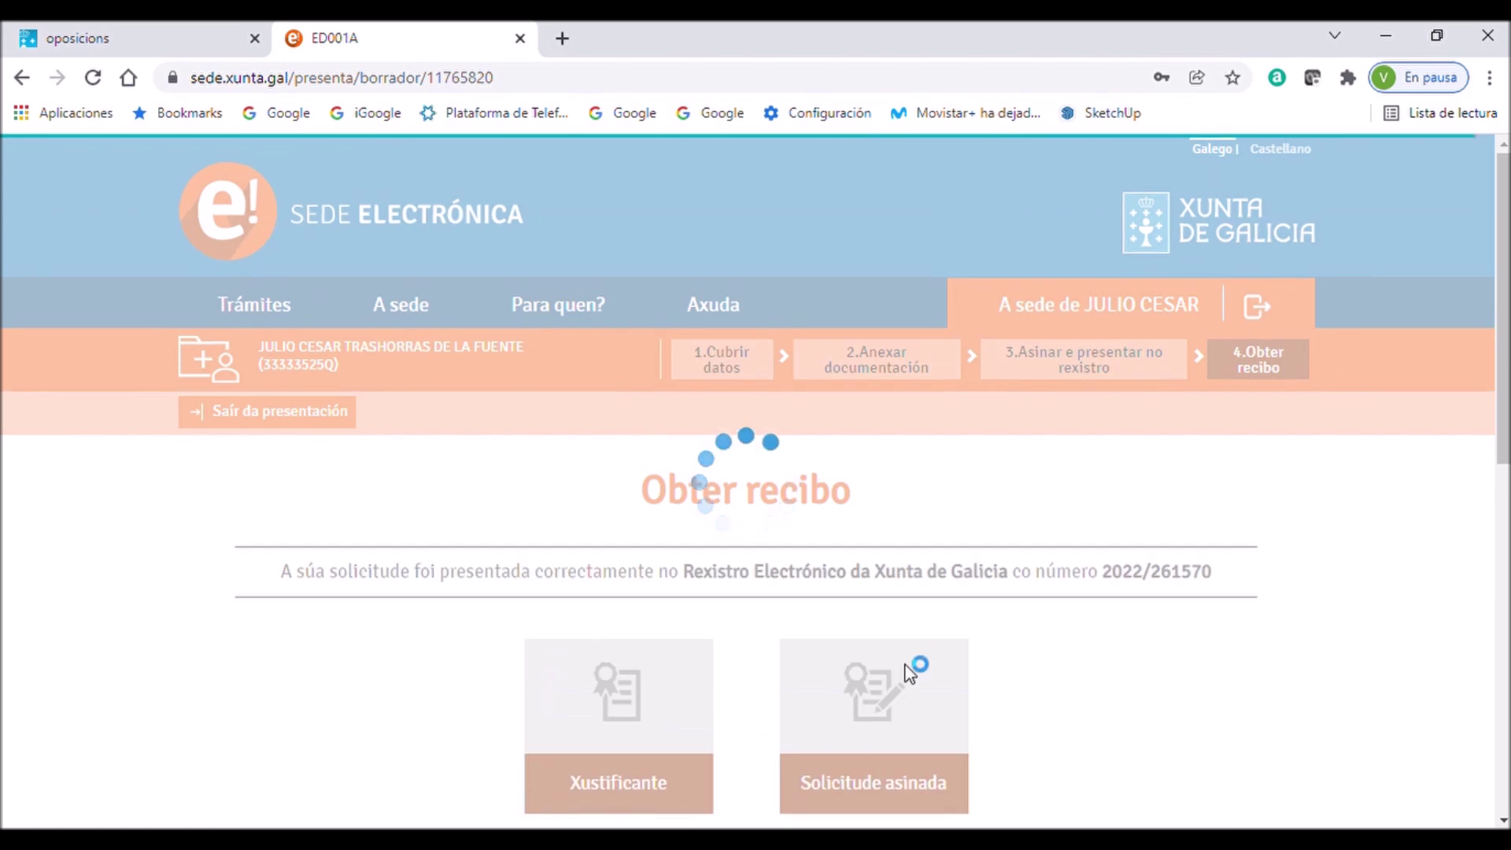
Scroll the Obter recibo page to view the Rexistro Electrónico entry number.
scroll(755, 487, "down", 2)
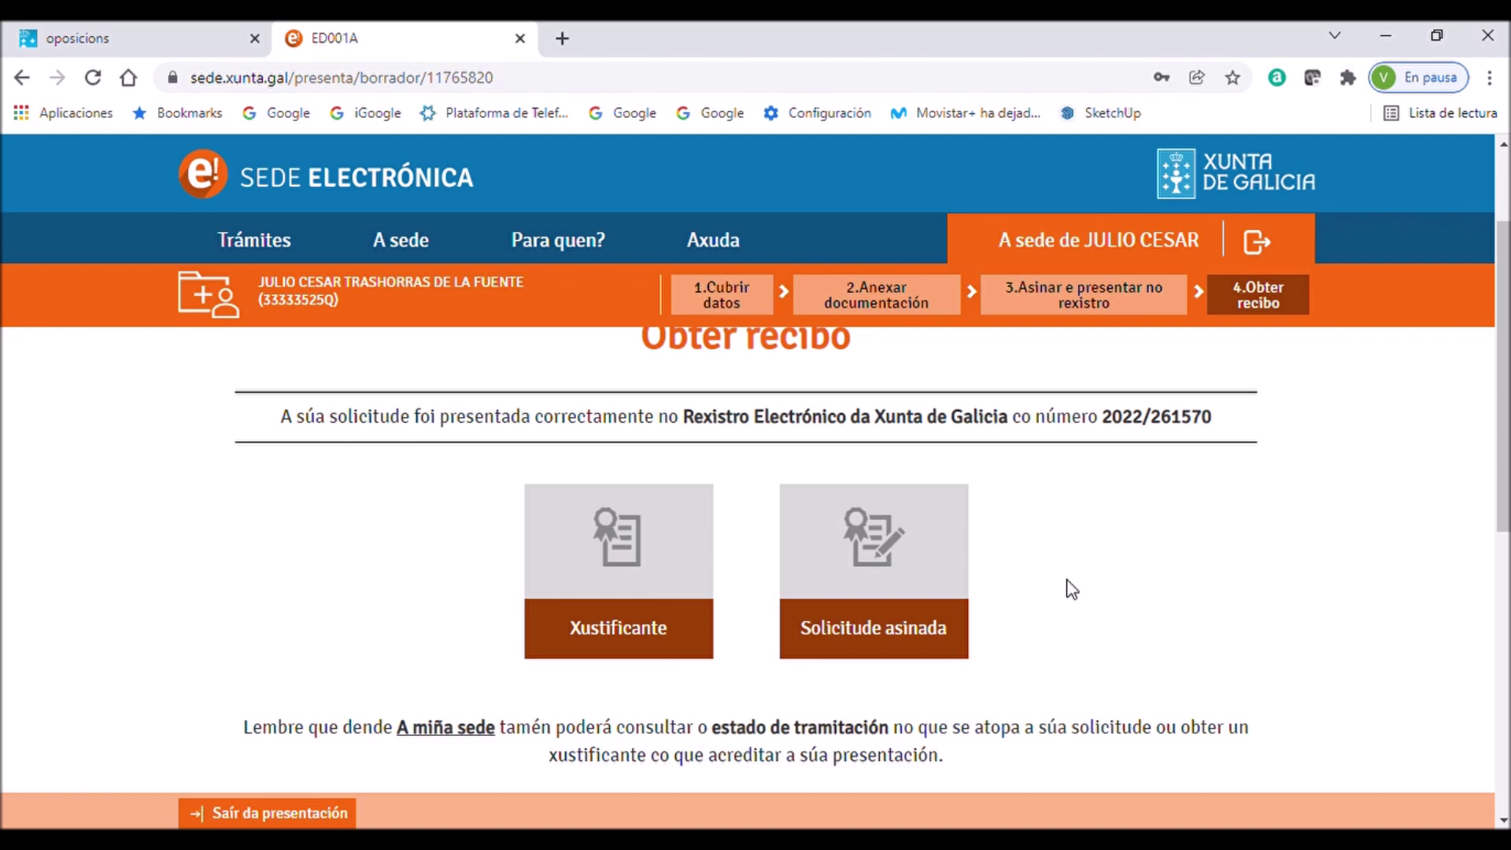
double_click(1067, 581)
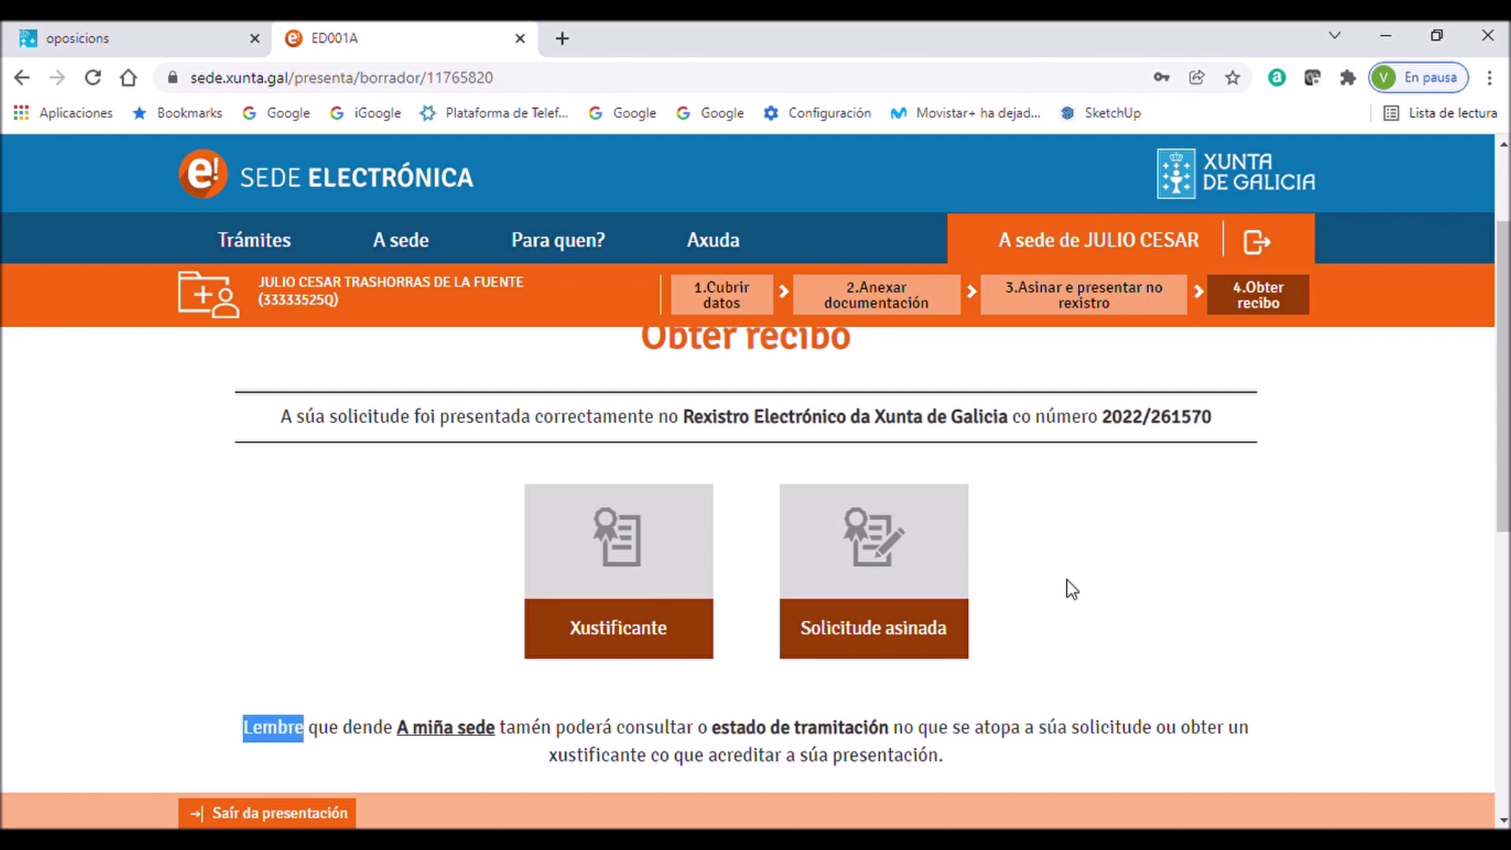